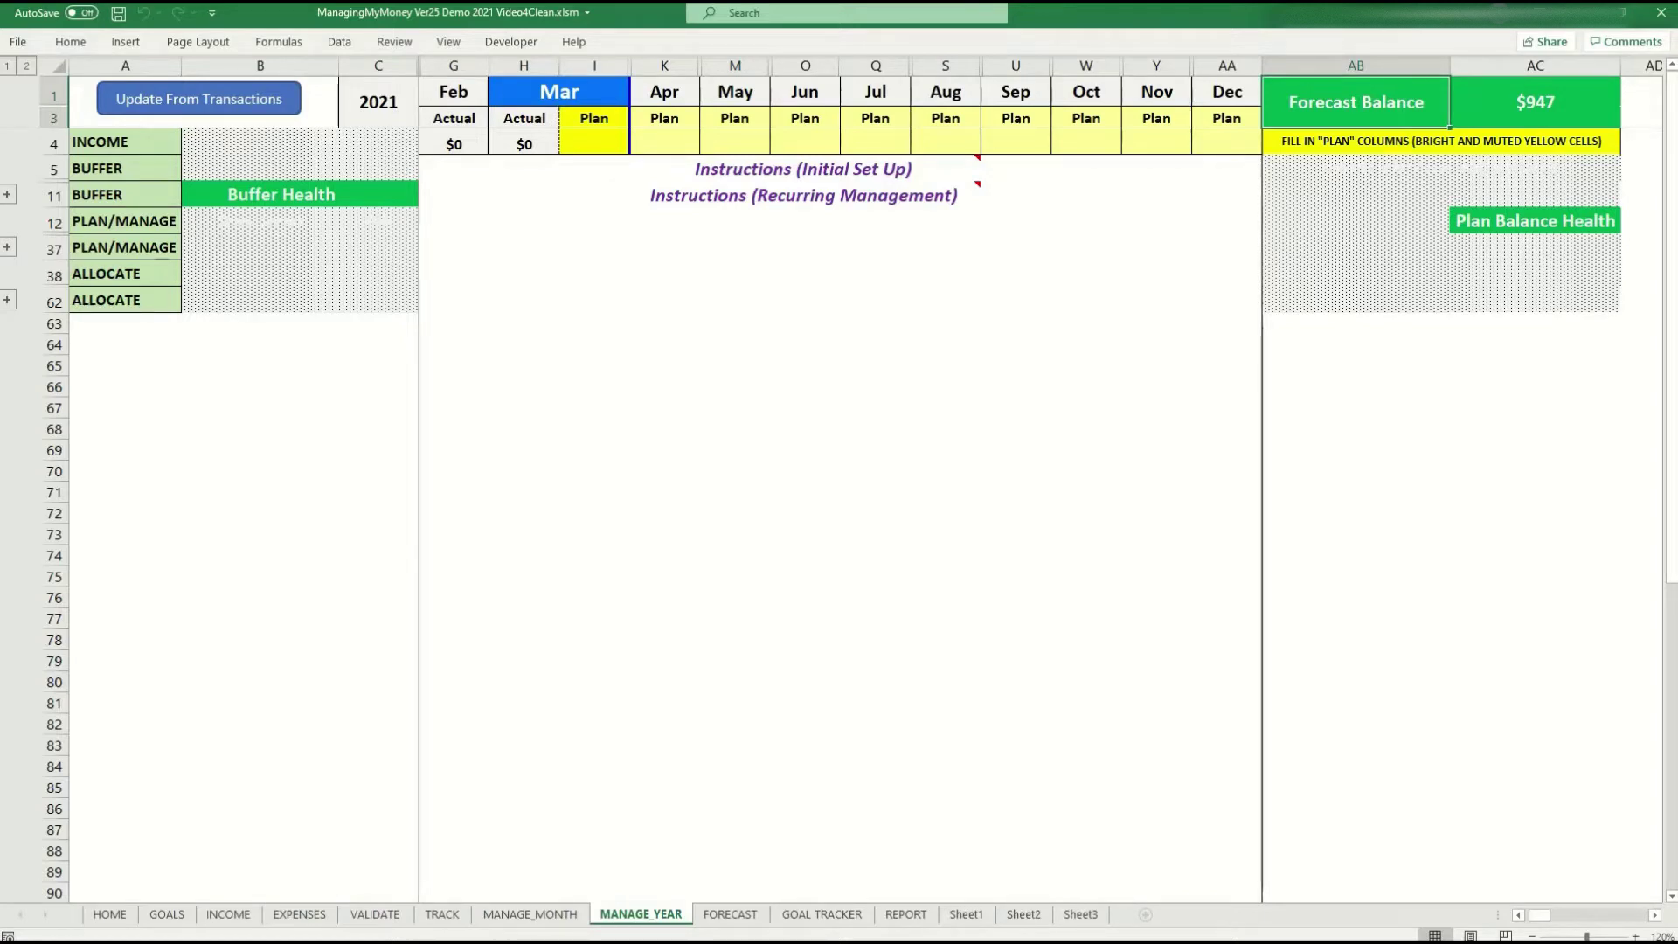
# Step: Expand the Allocate section and examine the category rollover amounts for Flood Insurance, Auto, and Haircuts across the year
pyautogui.click(130, 298)
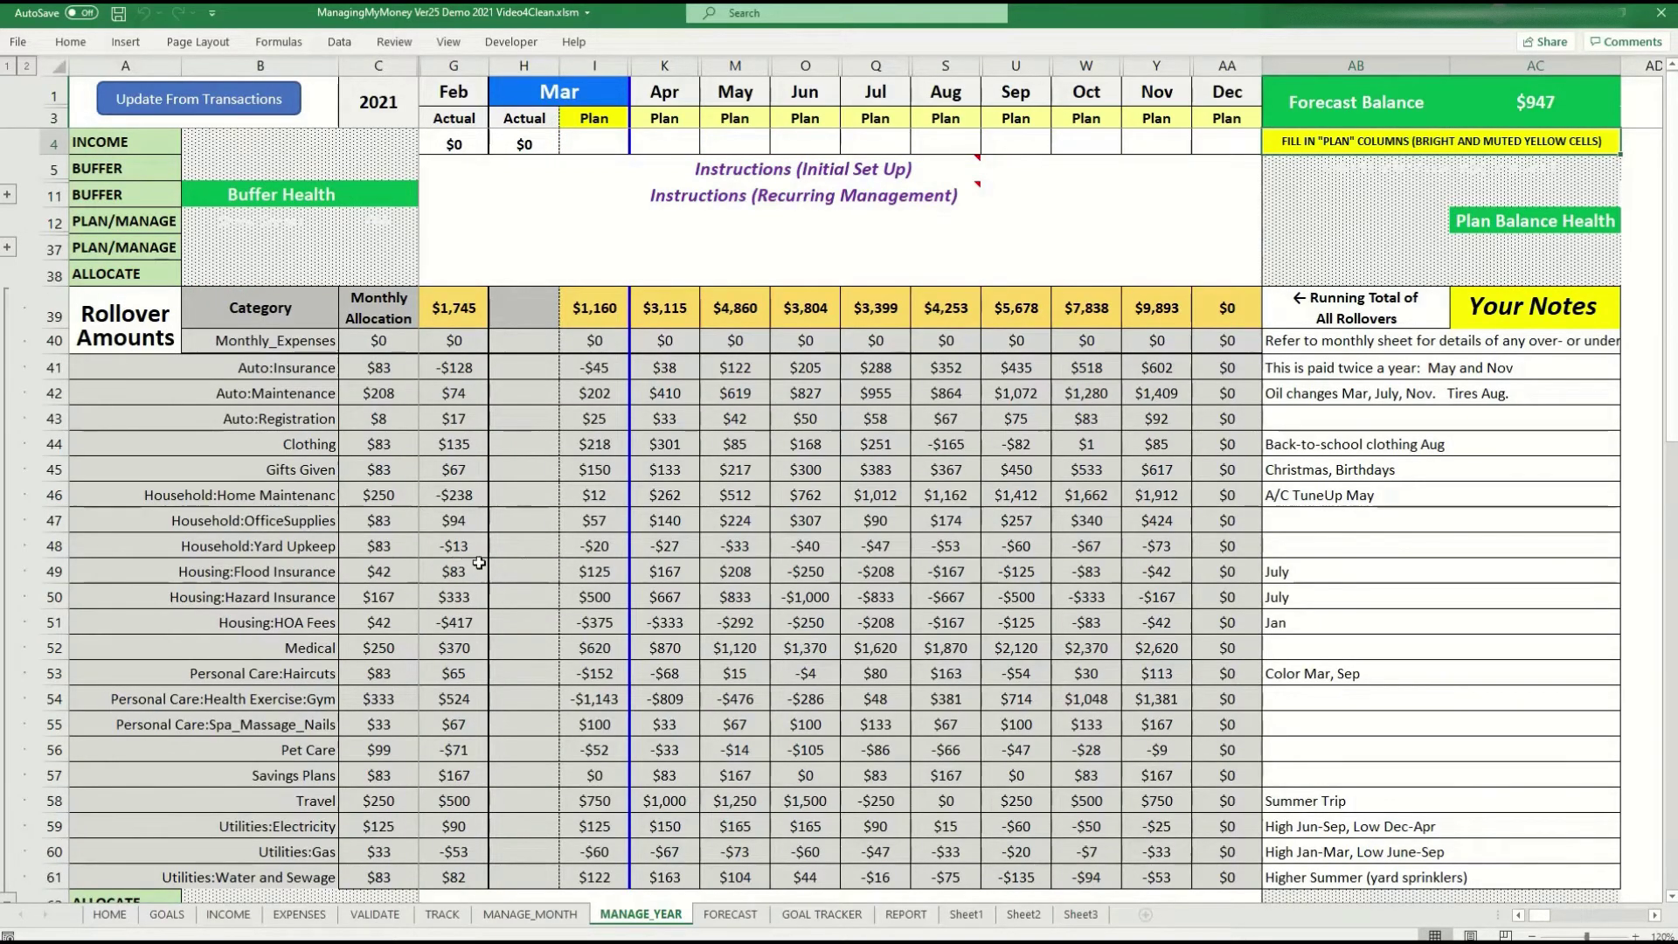
pyautogui.click(560, 572)
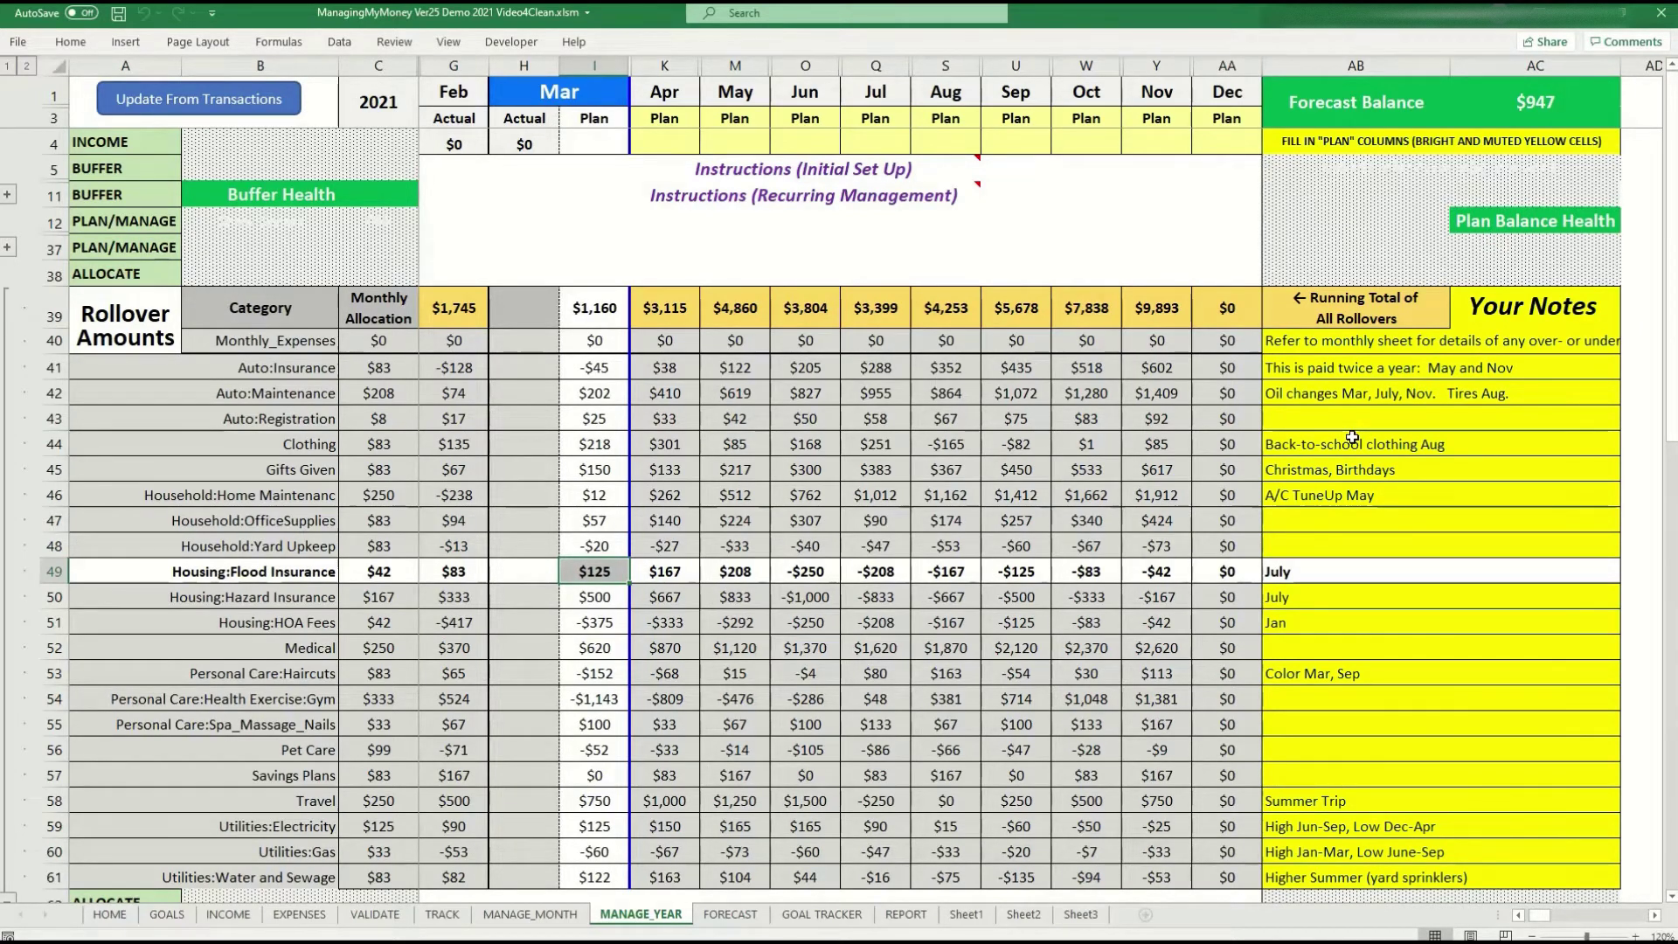
pyautogui.click(1233, 369)
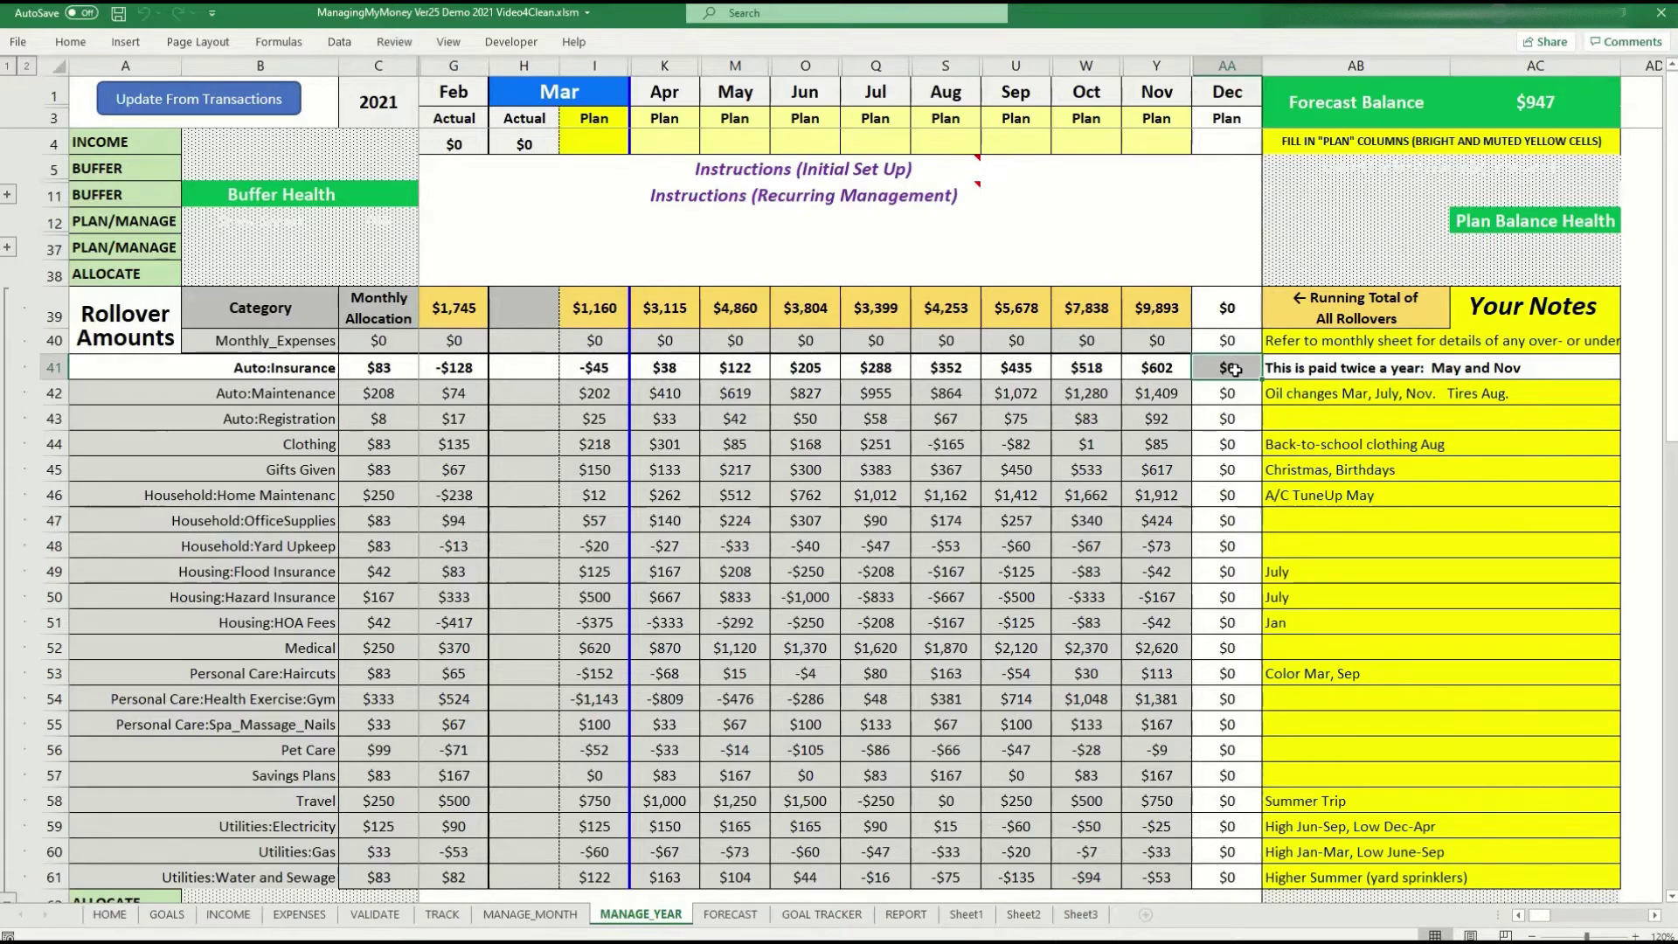
pyautogui.click(1143, 386)
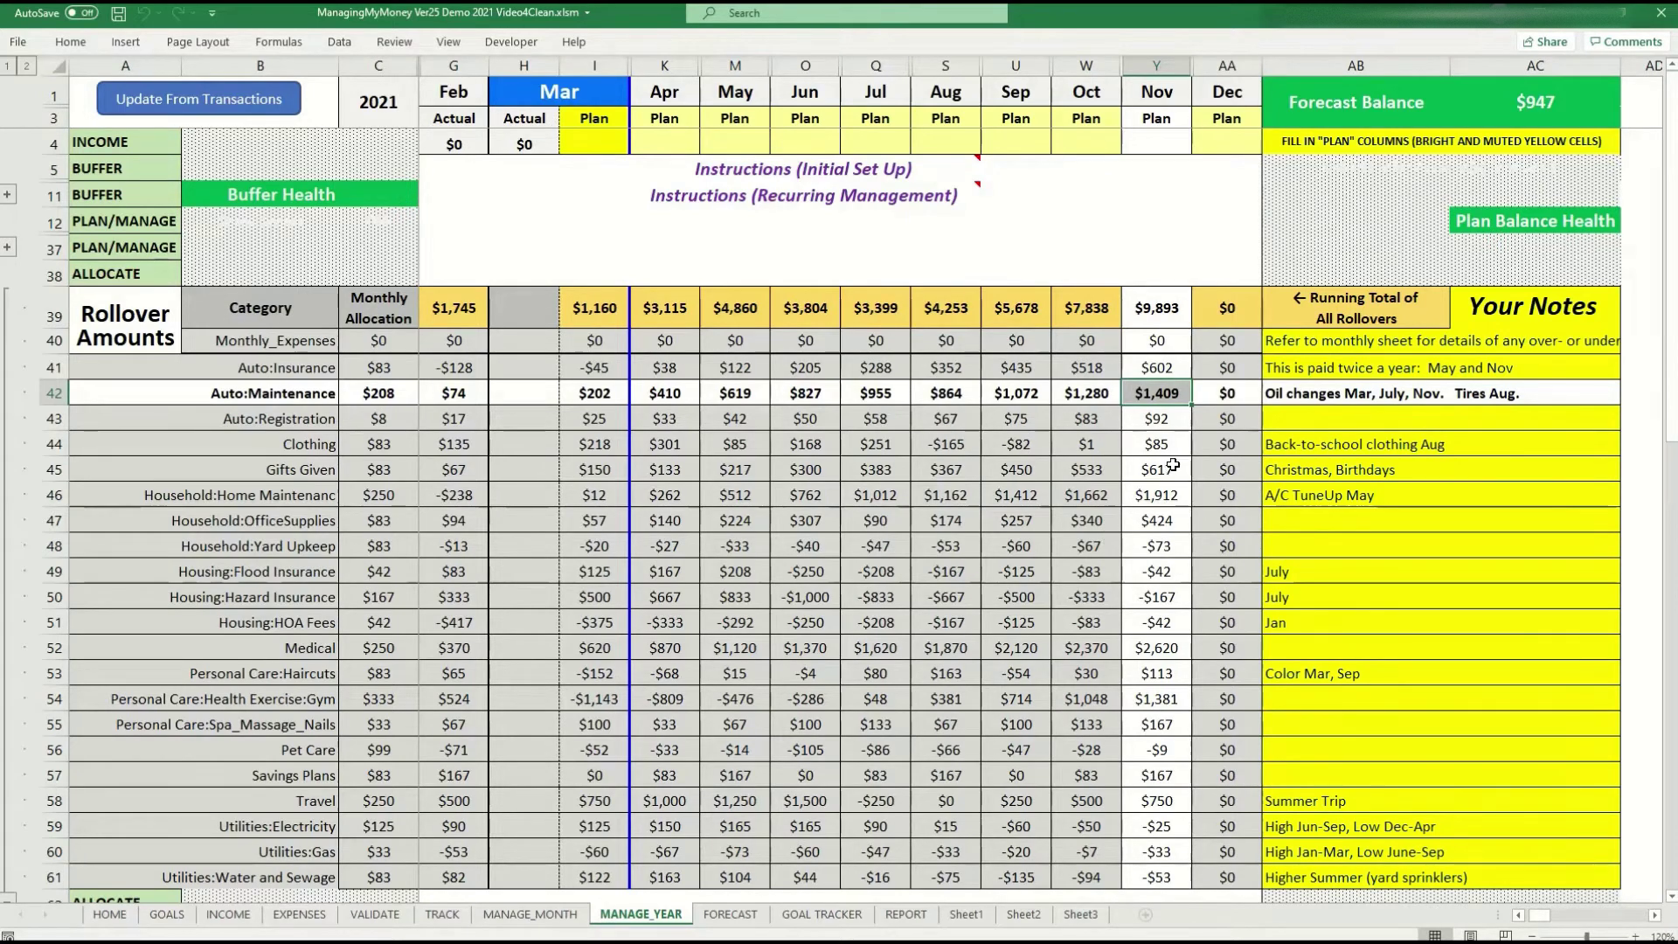
pyautogui.click(1101, 675)
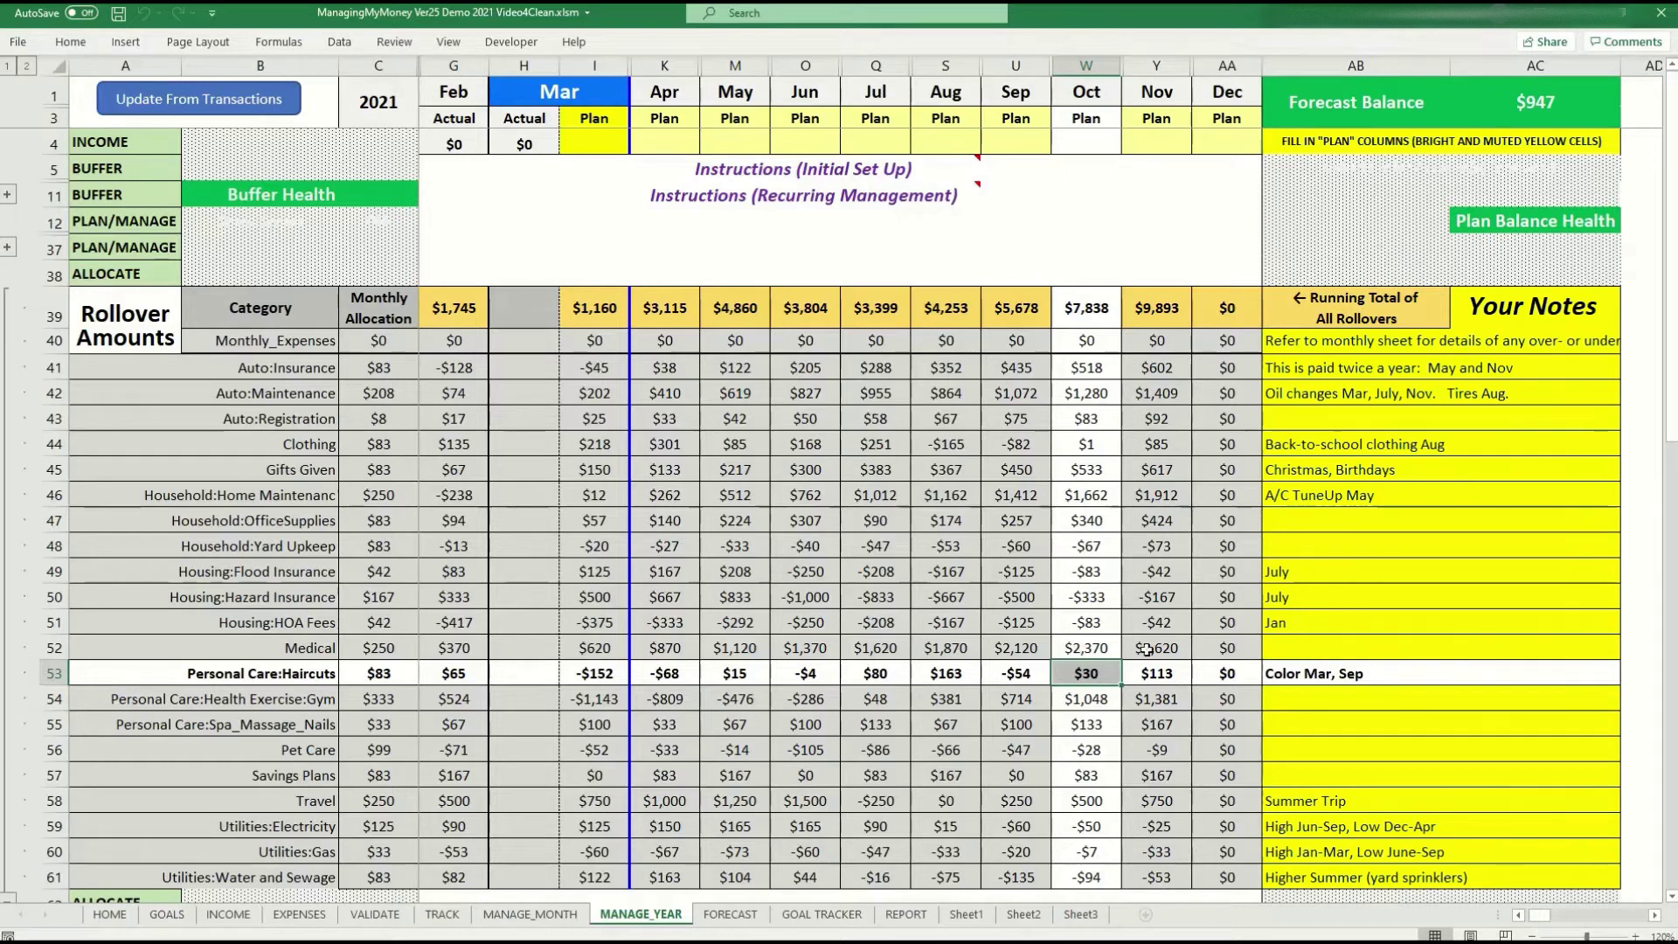
# Step: Collapse the Allocate section, expand Plan/Manage, and read the category notes attached to the March plan cells
pyautogui.click(150, 249)
pyautogui.click(146, 226)
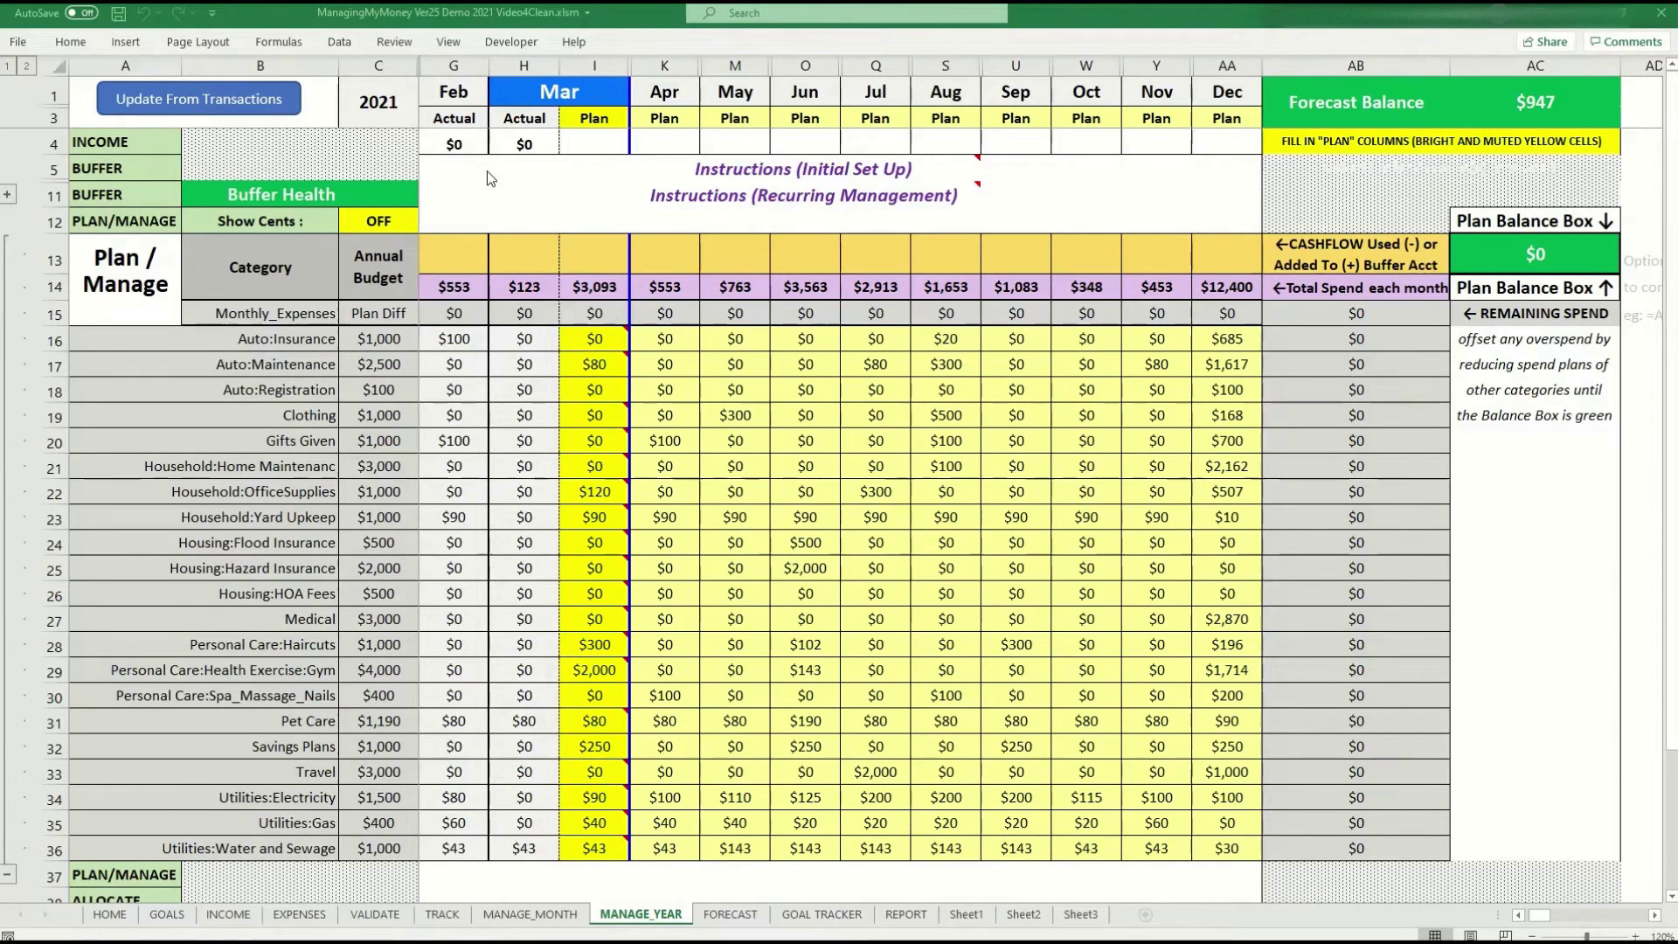
pyautogui.click(593, 338)
pyautogui.moveTo(593, 338)
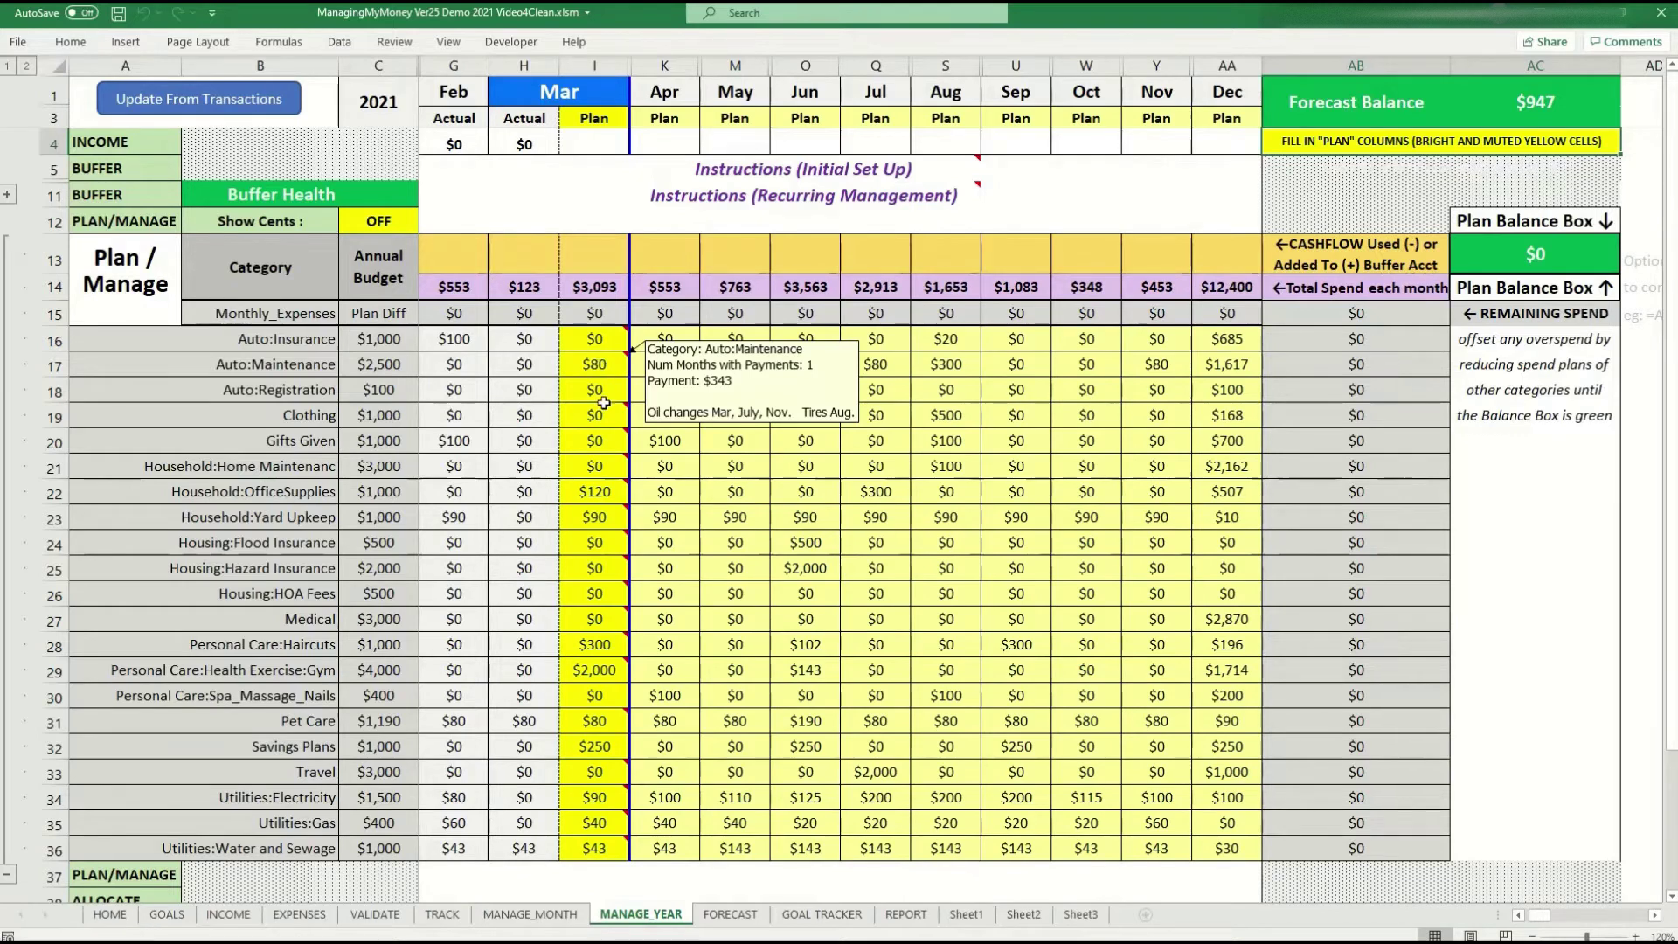
pyautogui.moveTo(607, 414)
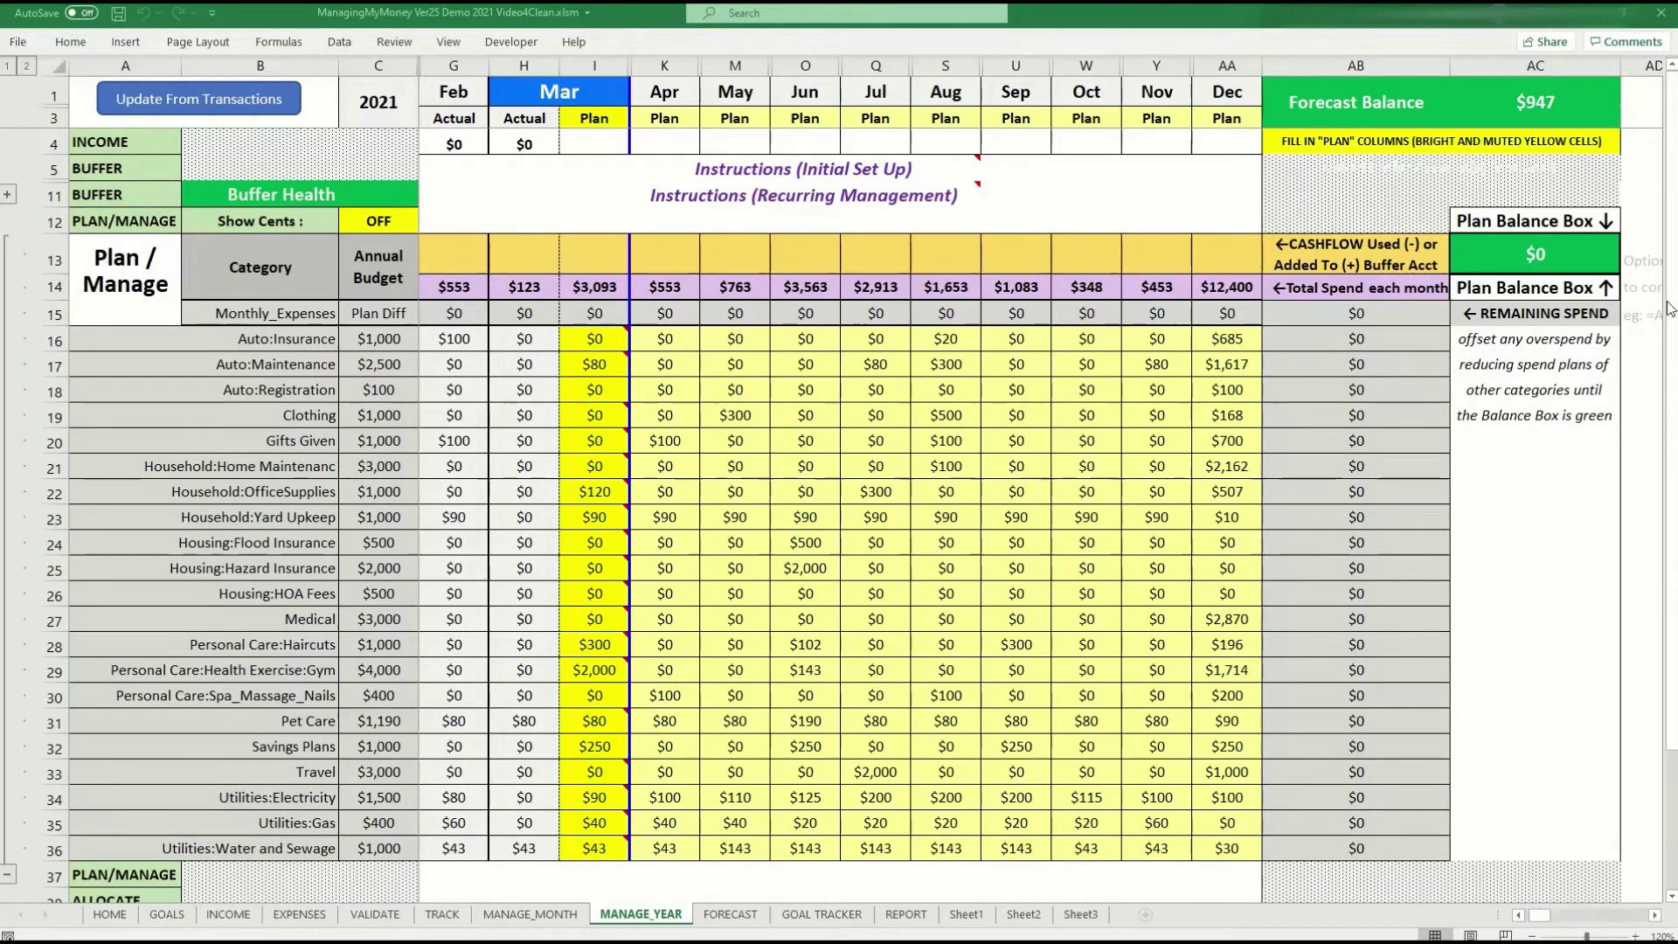
# Step: Expand the Buffer section with January in view, read the note on the Starting Buffer Balance, and collapse the section
pyautogui.click(128, 201)
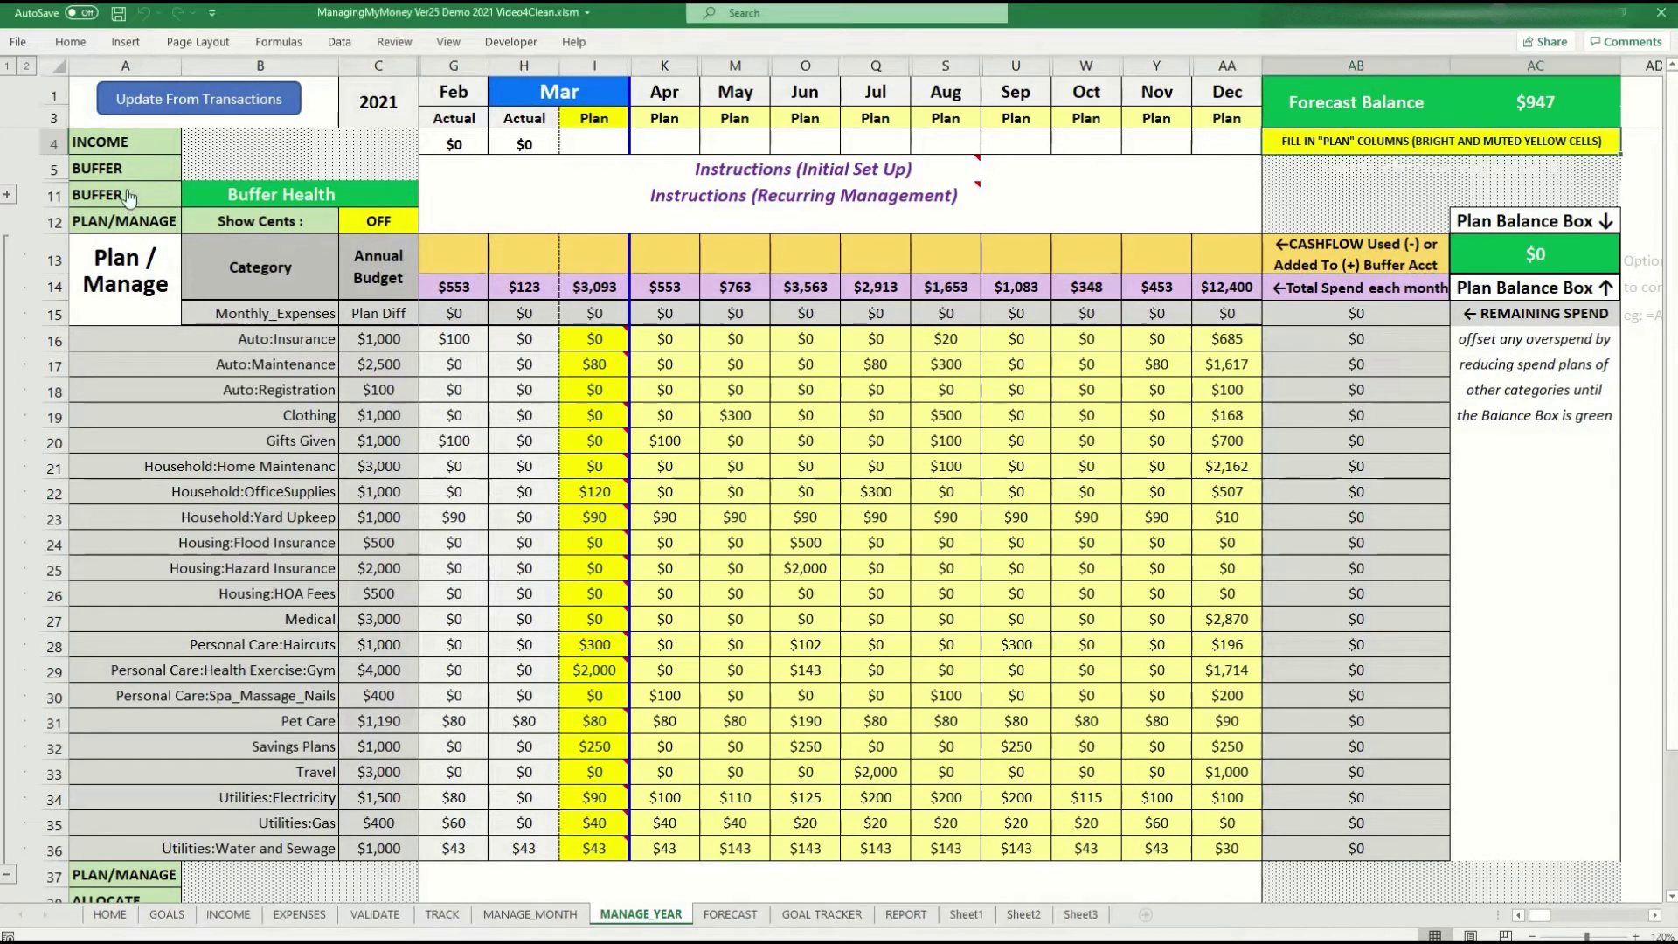
pyautogui.click(127, 194)
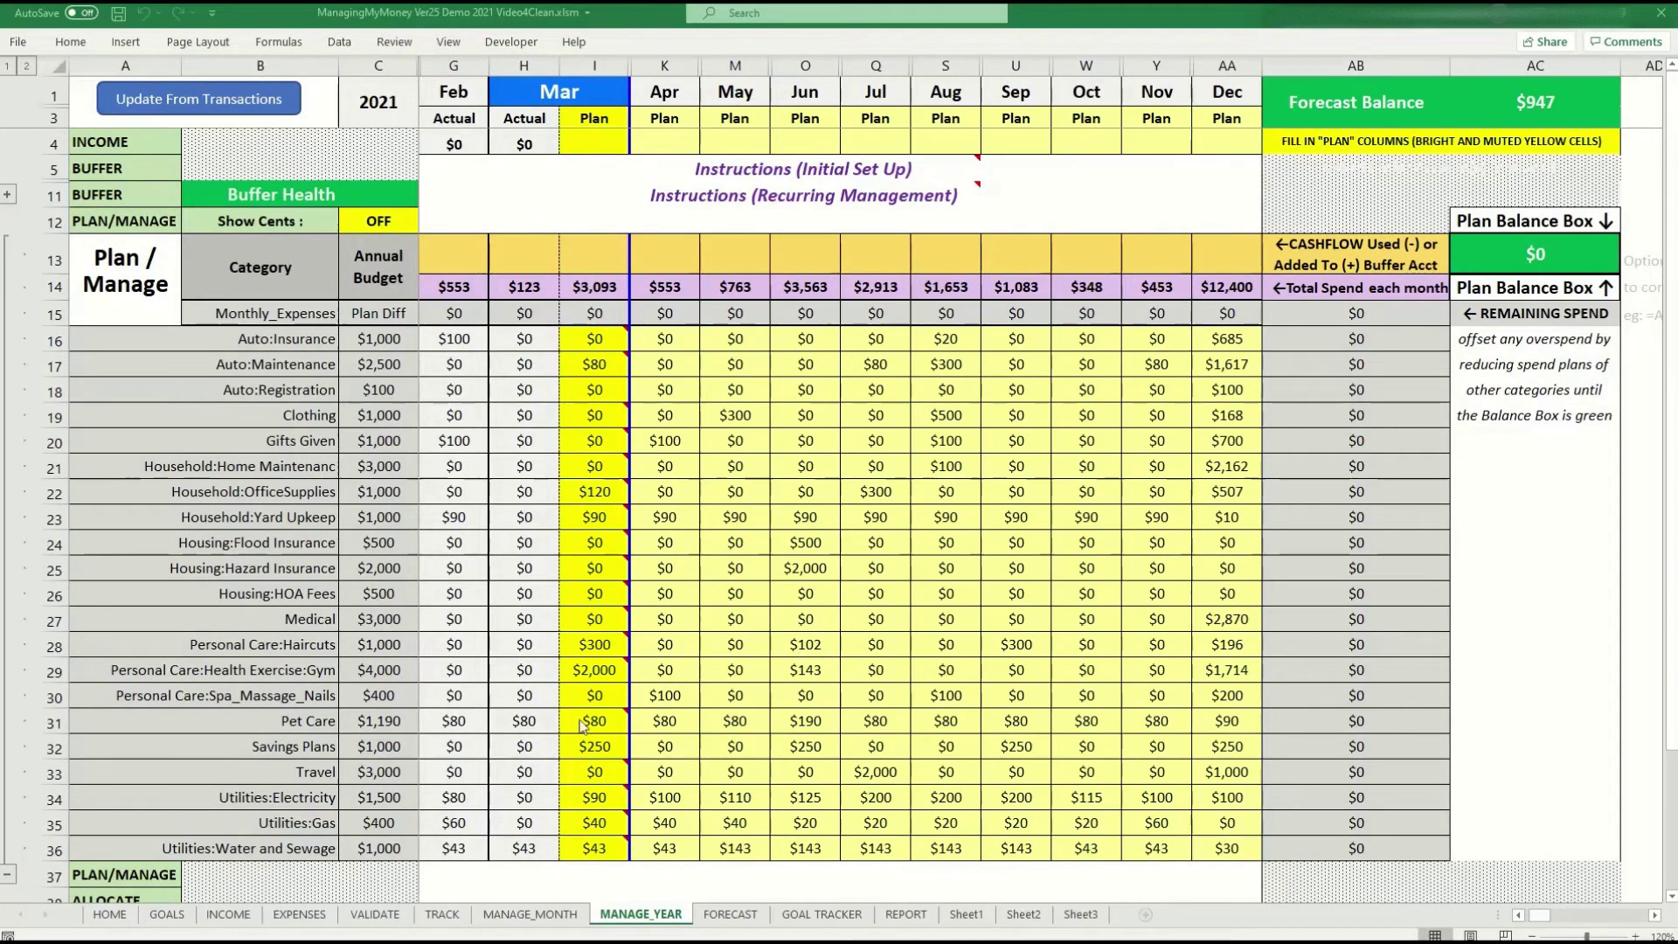
pyautogui.click(1519, 915)
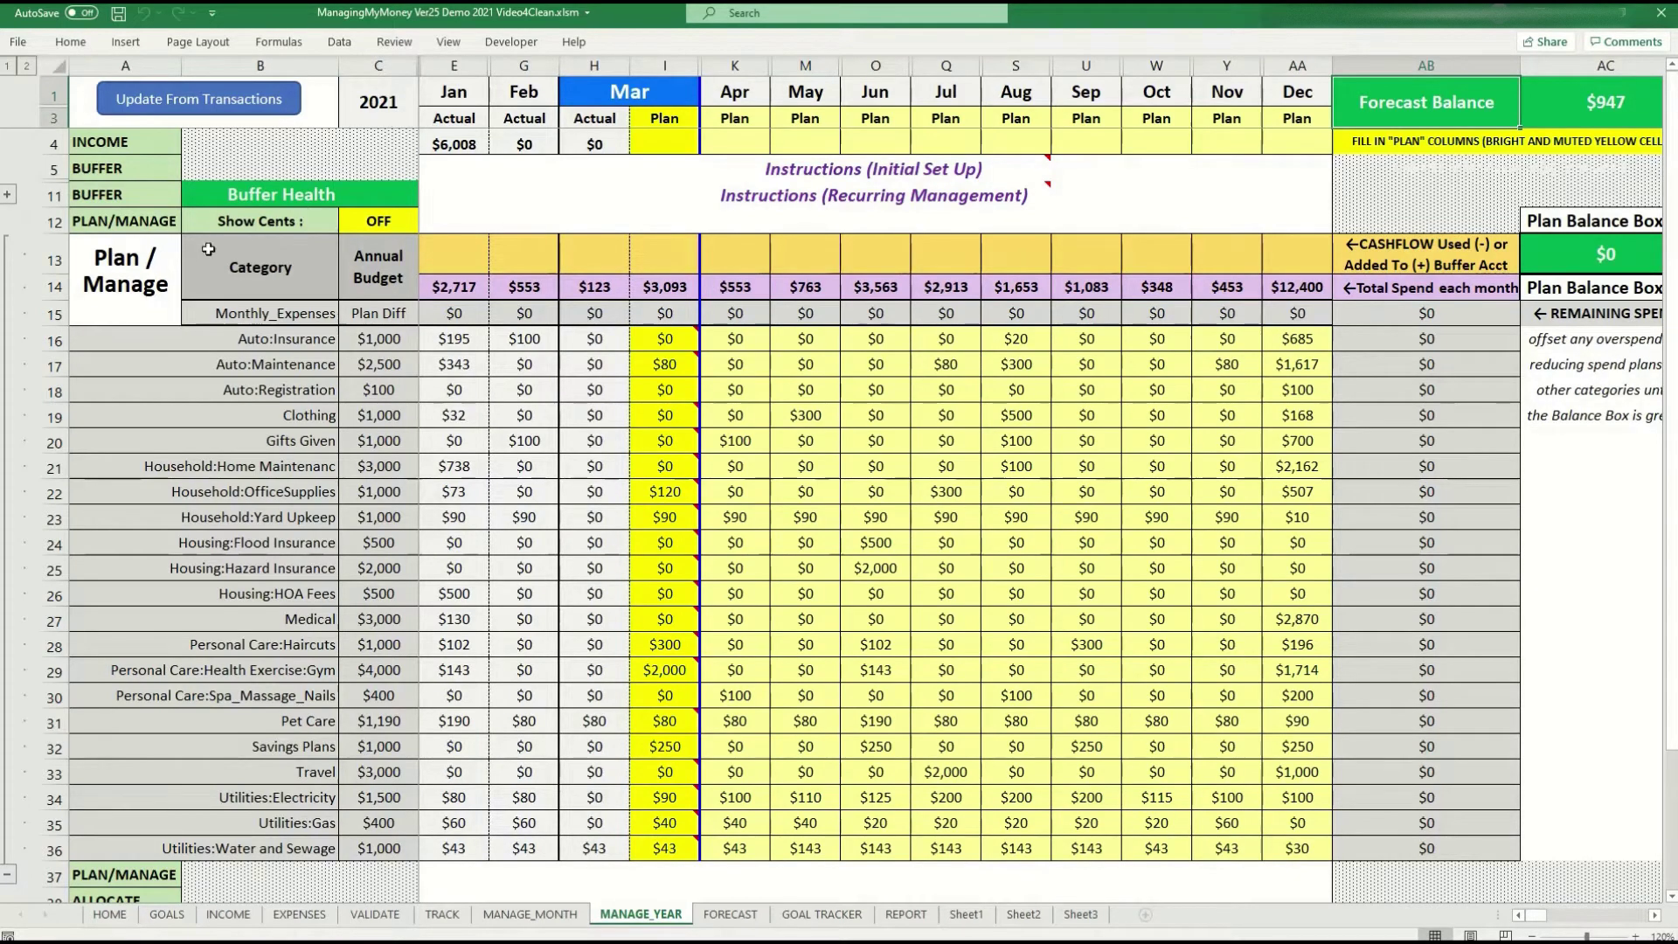
pyautogui.click(113, 166)
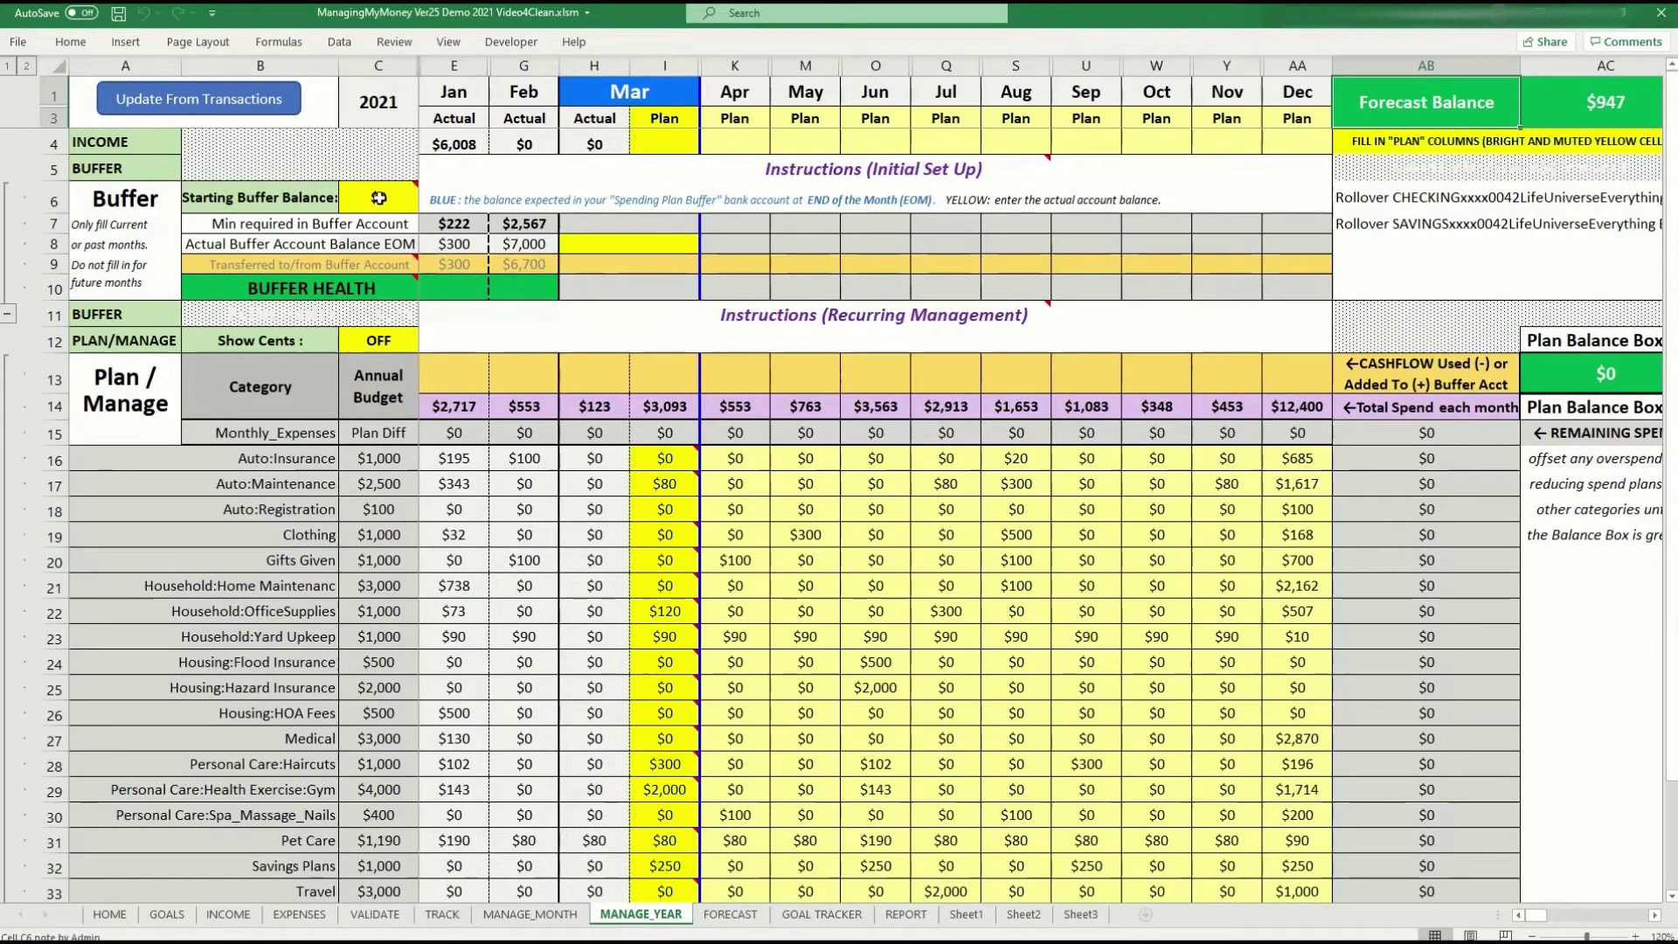
pyautogui.moveTo(379, 199)
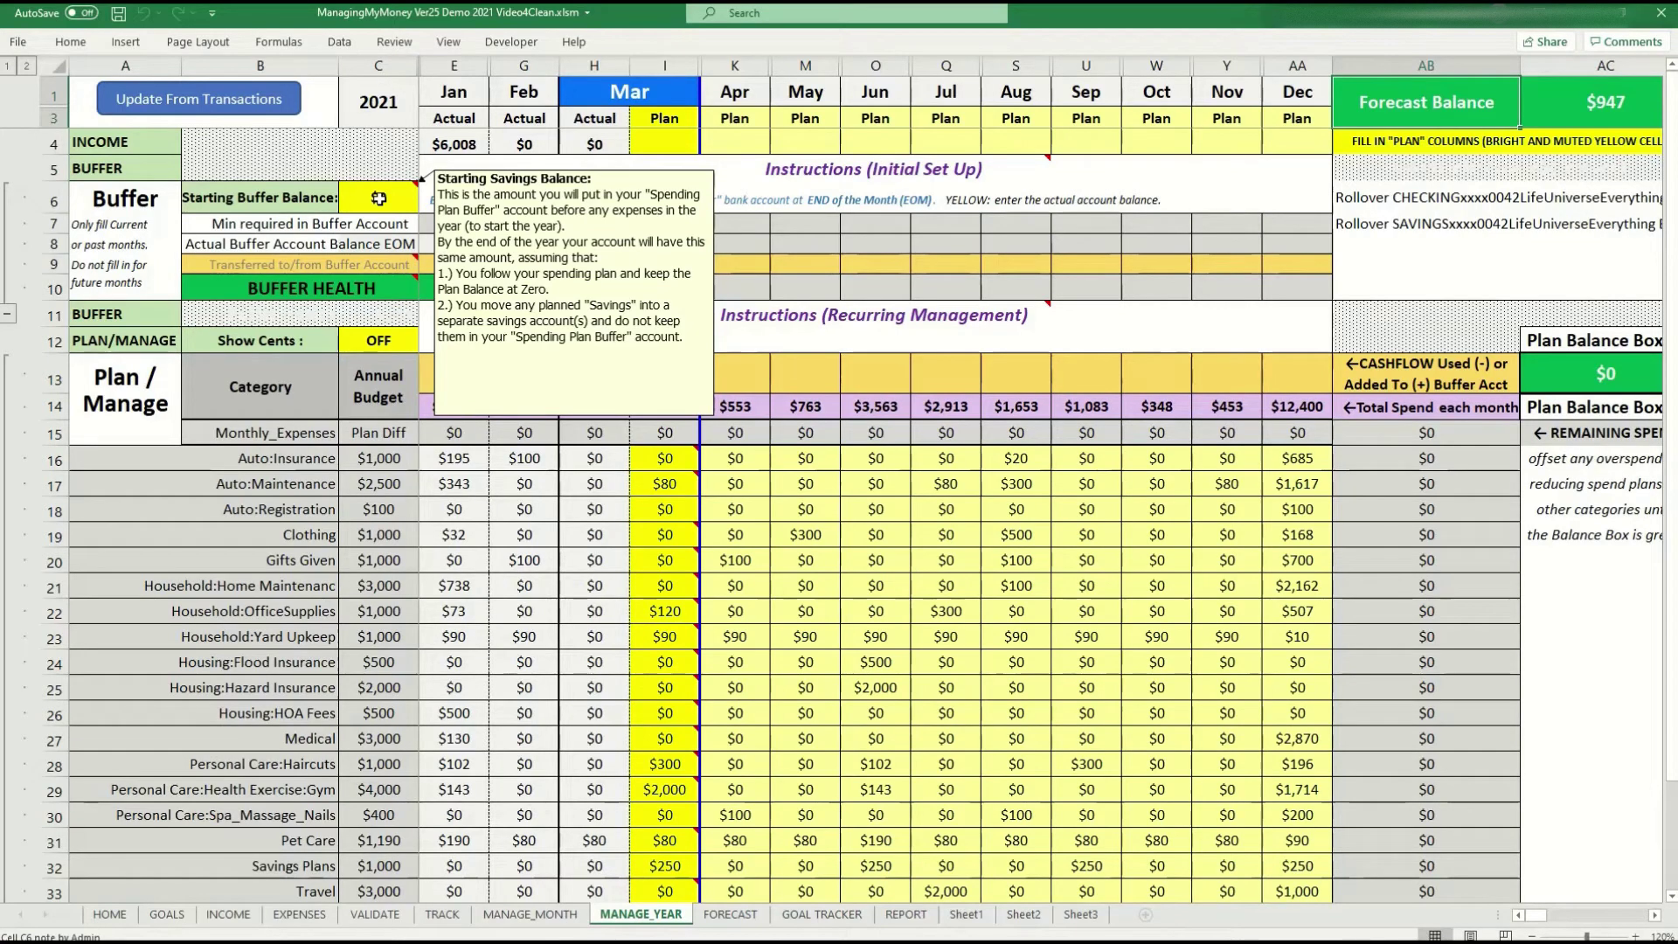
pyautogui.click(90, 173)
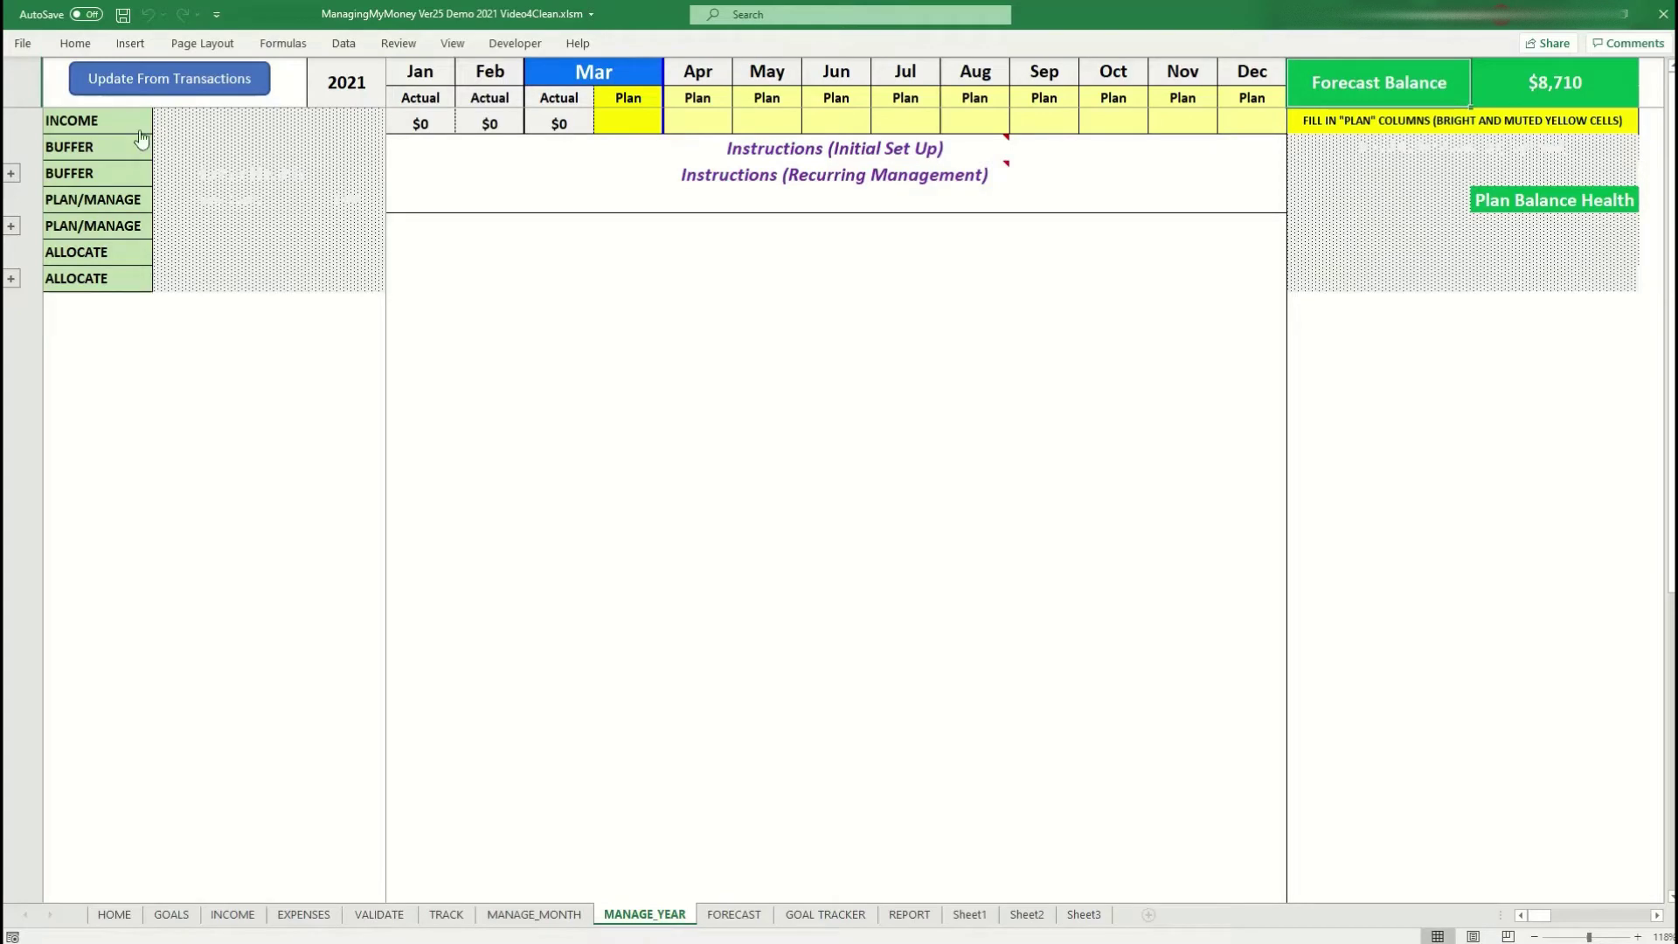
# Step: Set the starting month to Mar on the INCOME sheet
pyautogui.click(234, 915)
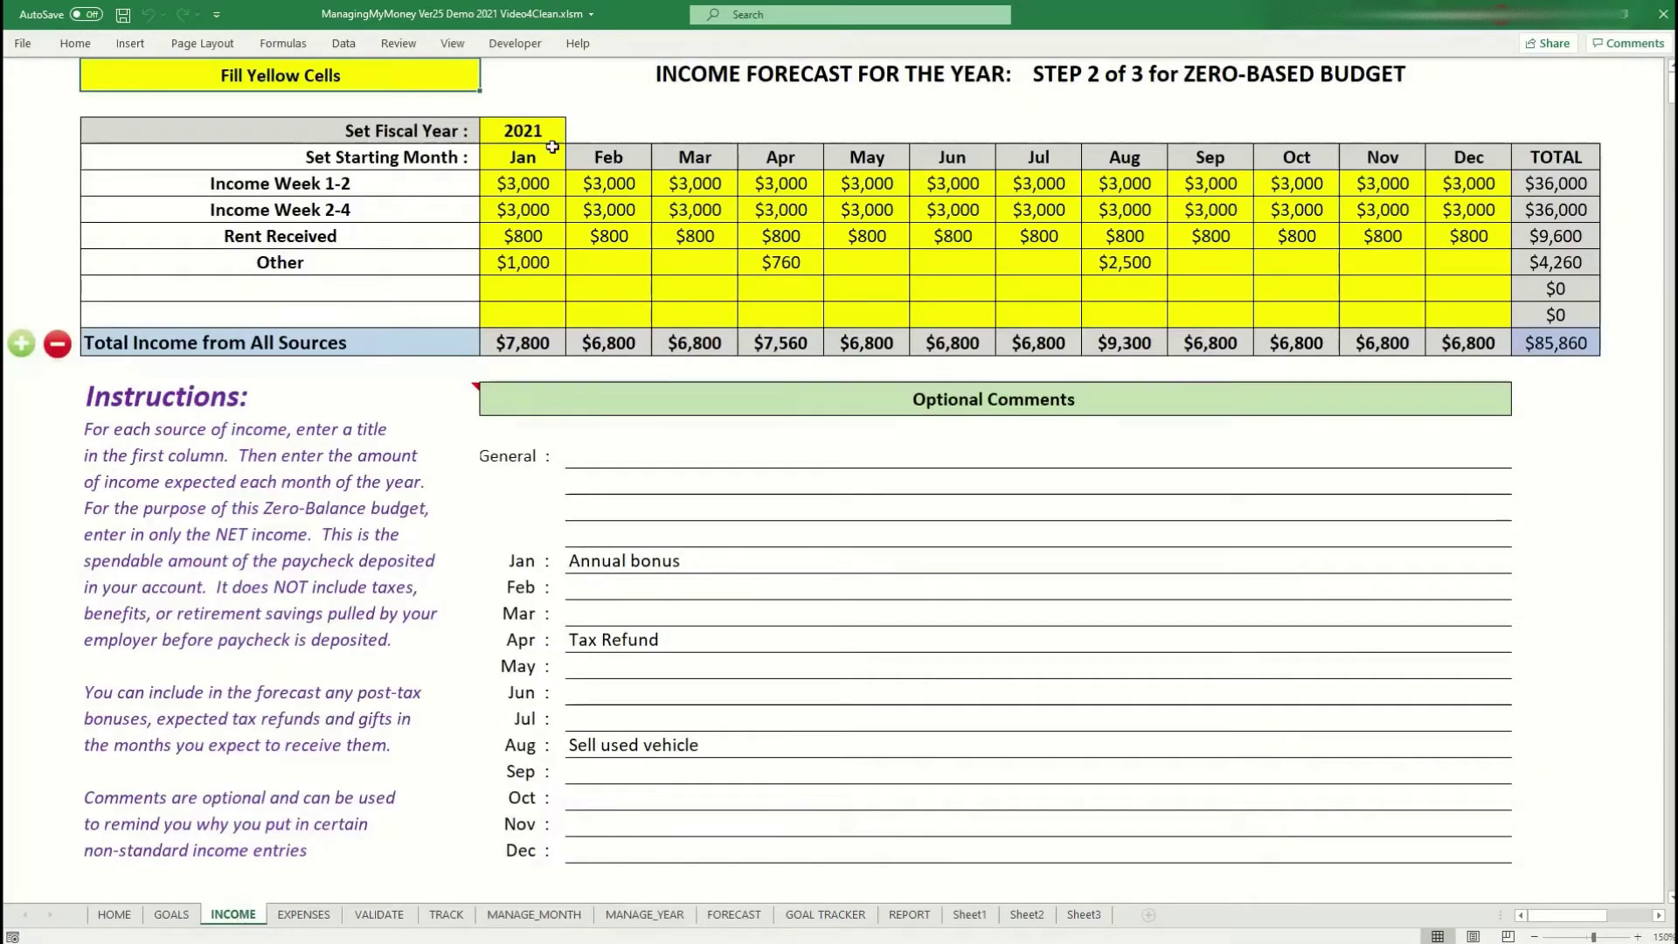
pyautogui.click(531, 158)
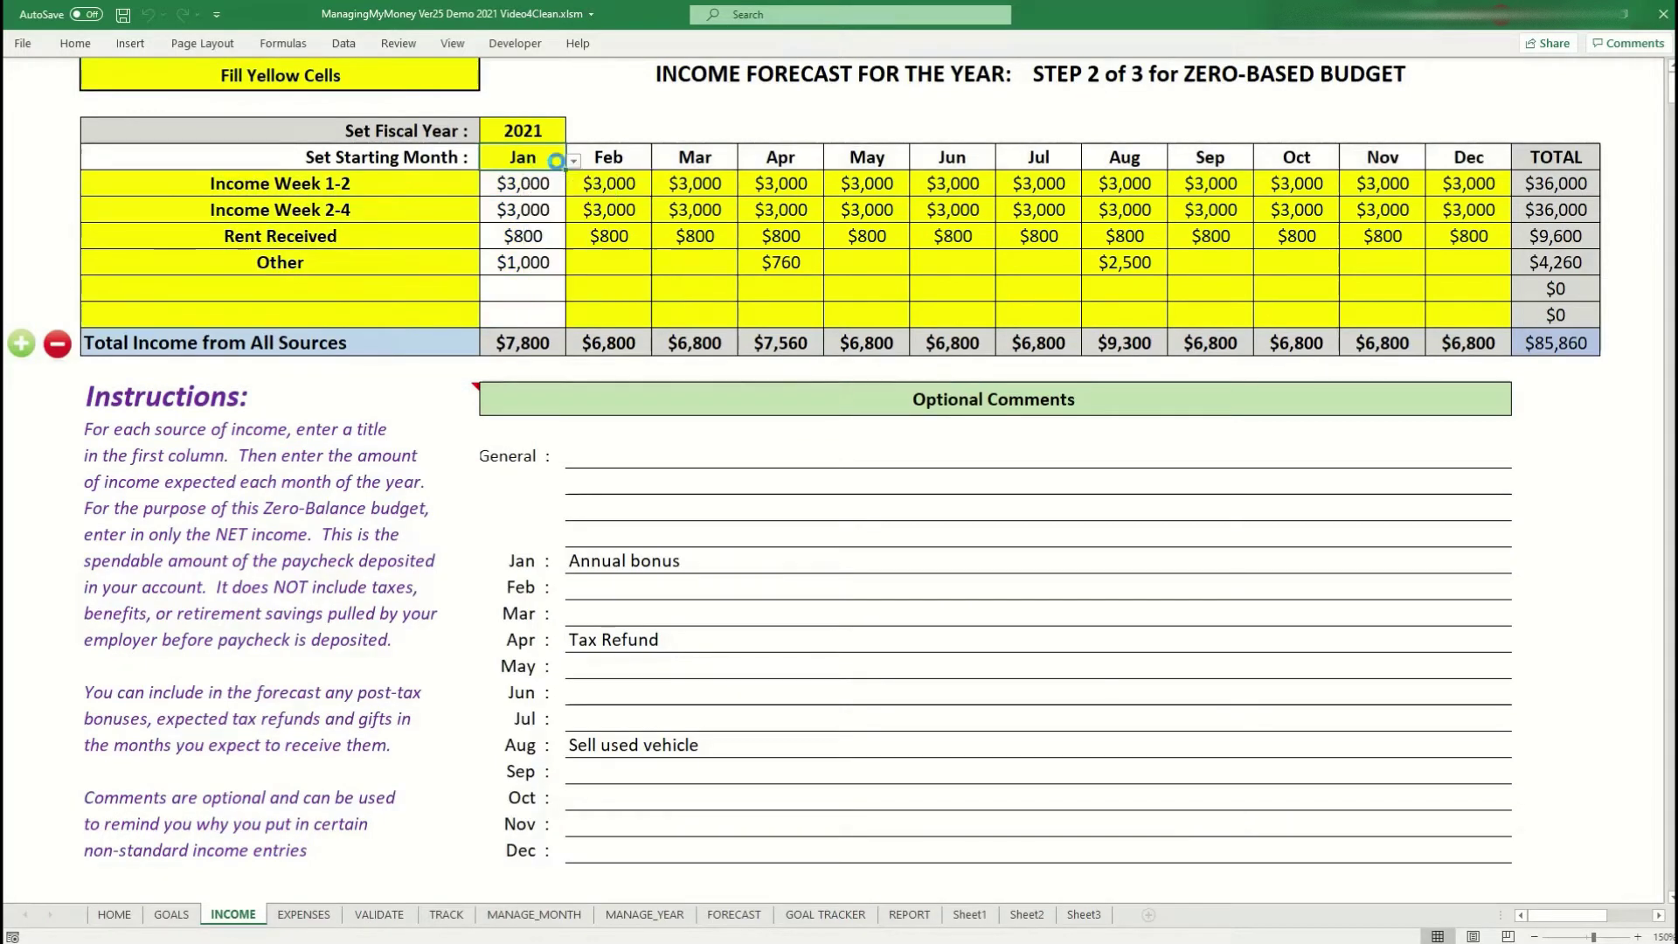
pyautogui.click(575, 160)
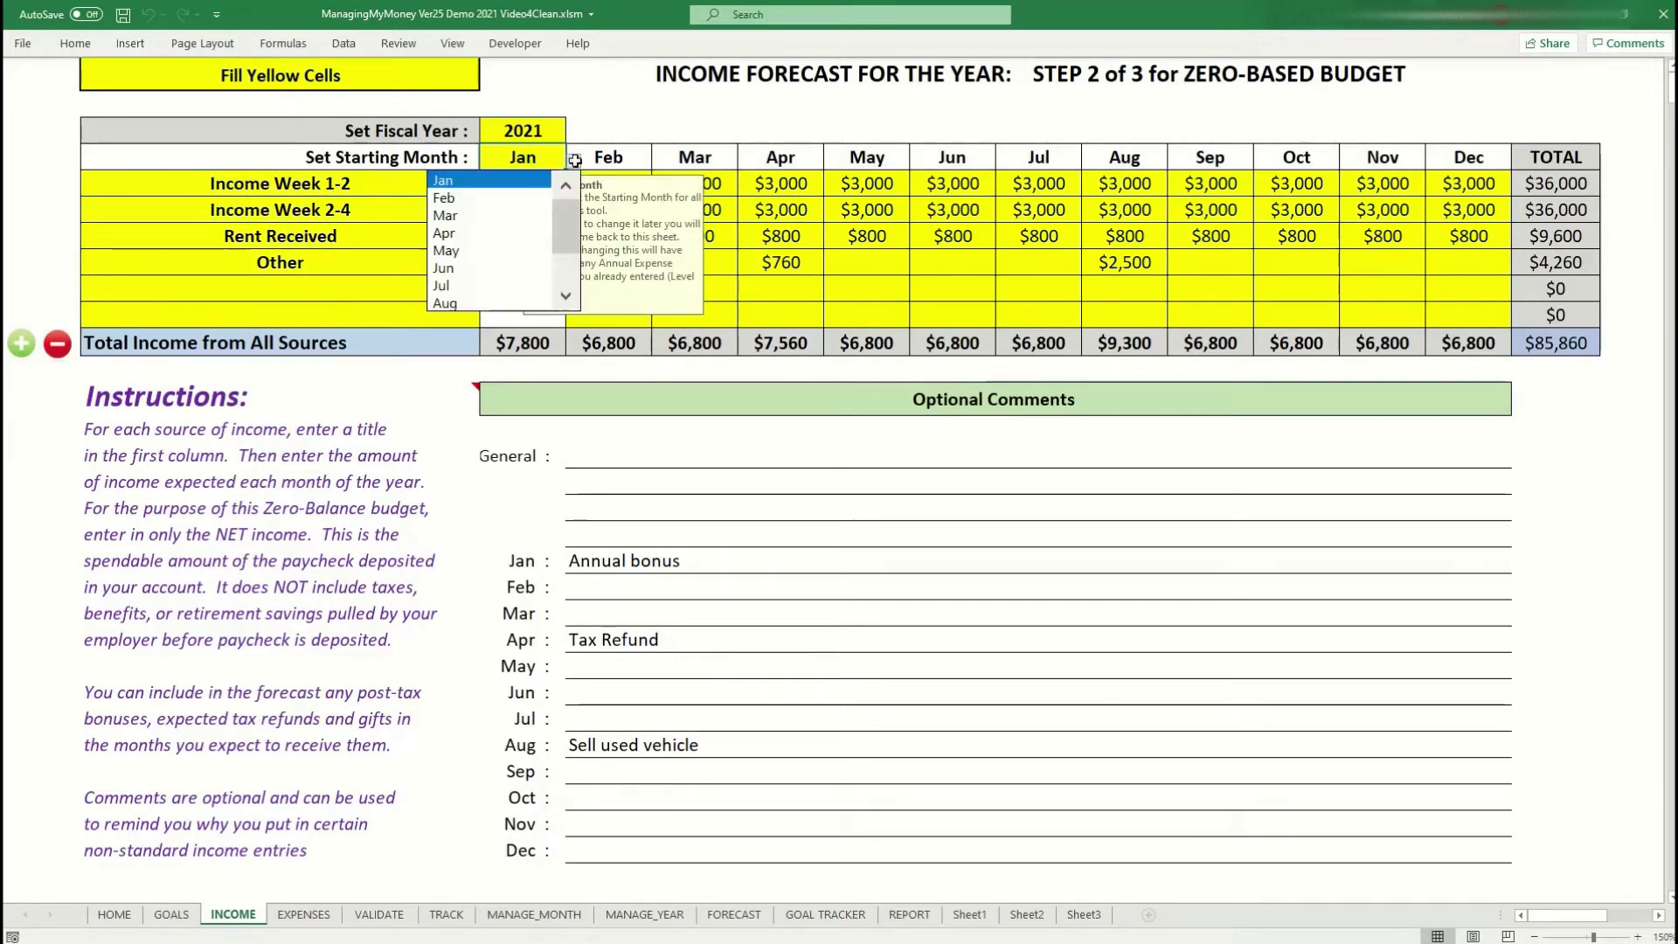
pyautogui.click(481, 217)
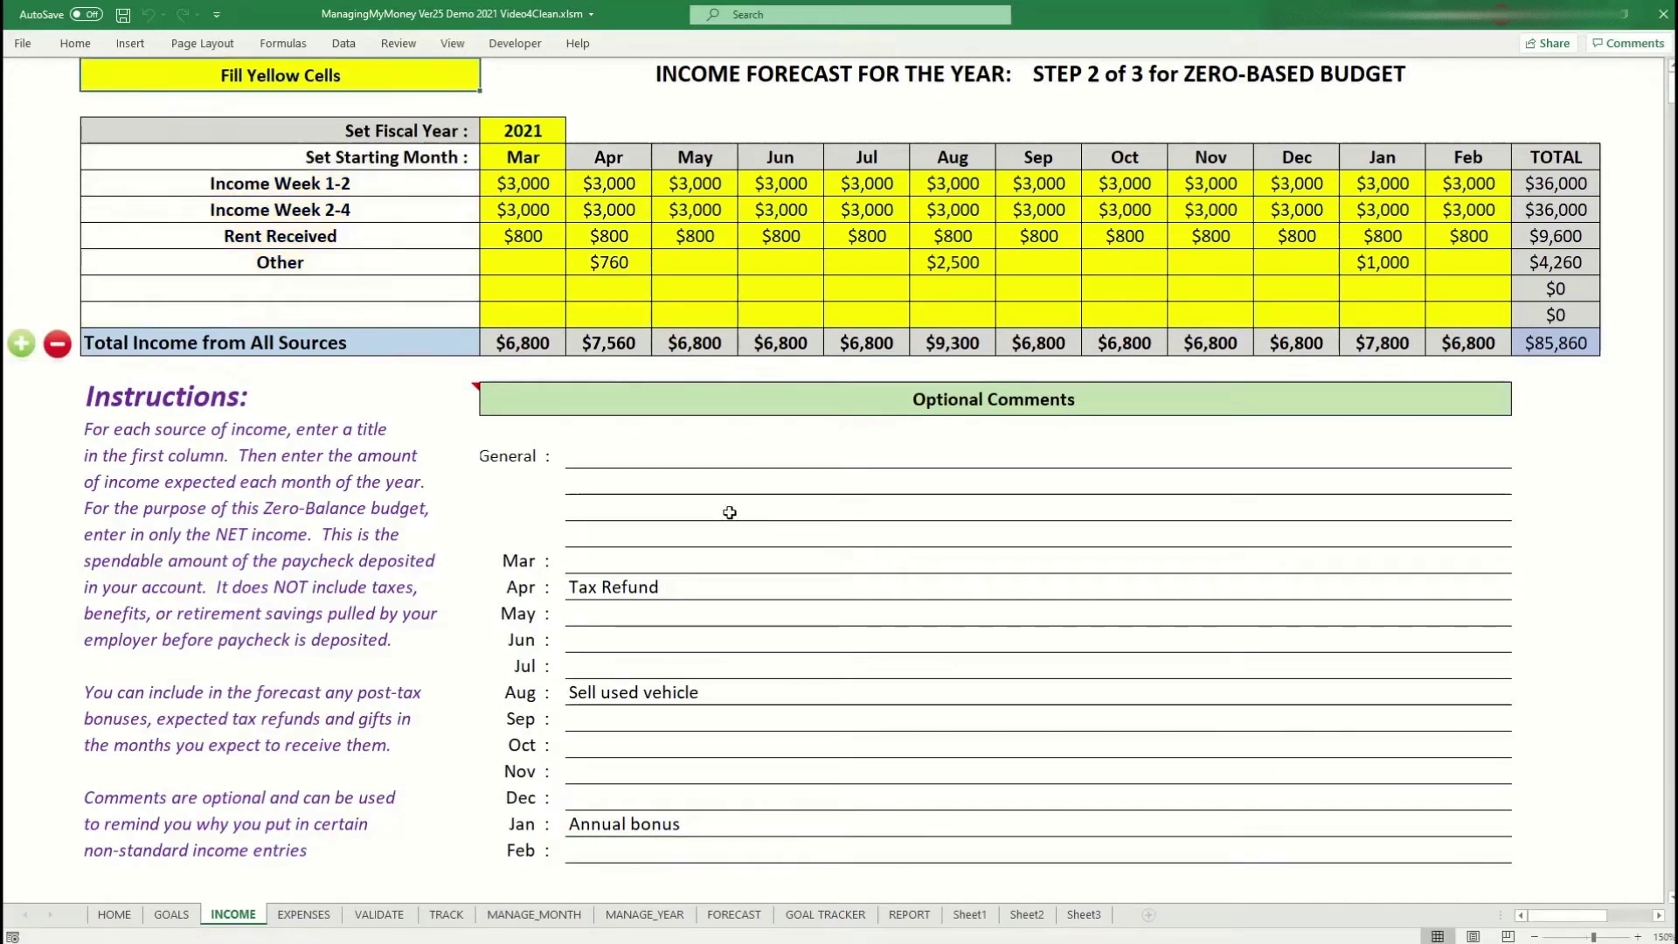
# Step: Set the Starting Buffer Balance to 2000 in the Buffer section of MANAGE_YEAR, and collapse that section
pyautogui.click(652, 913)
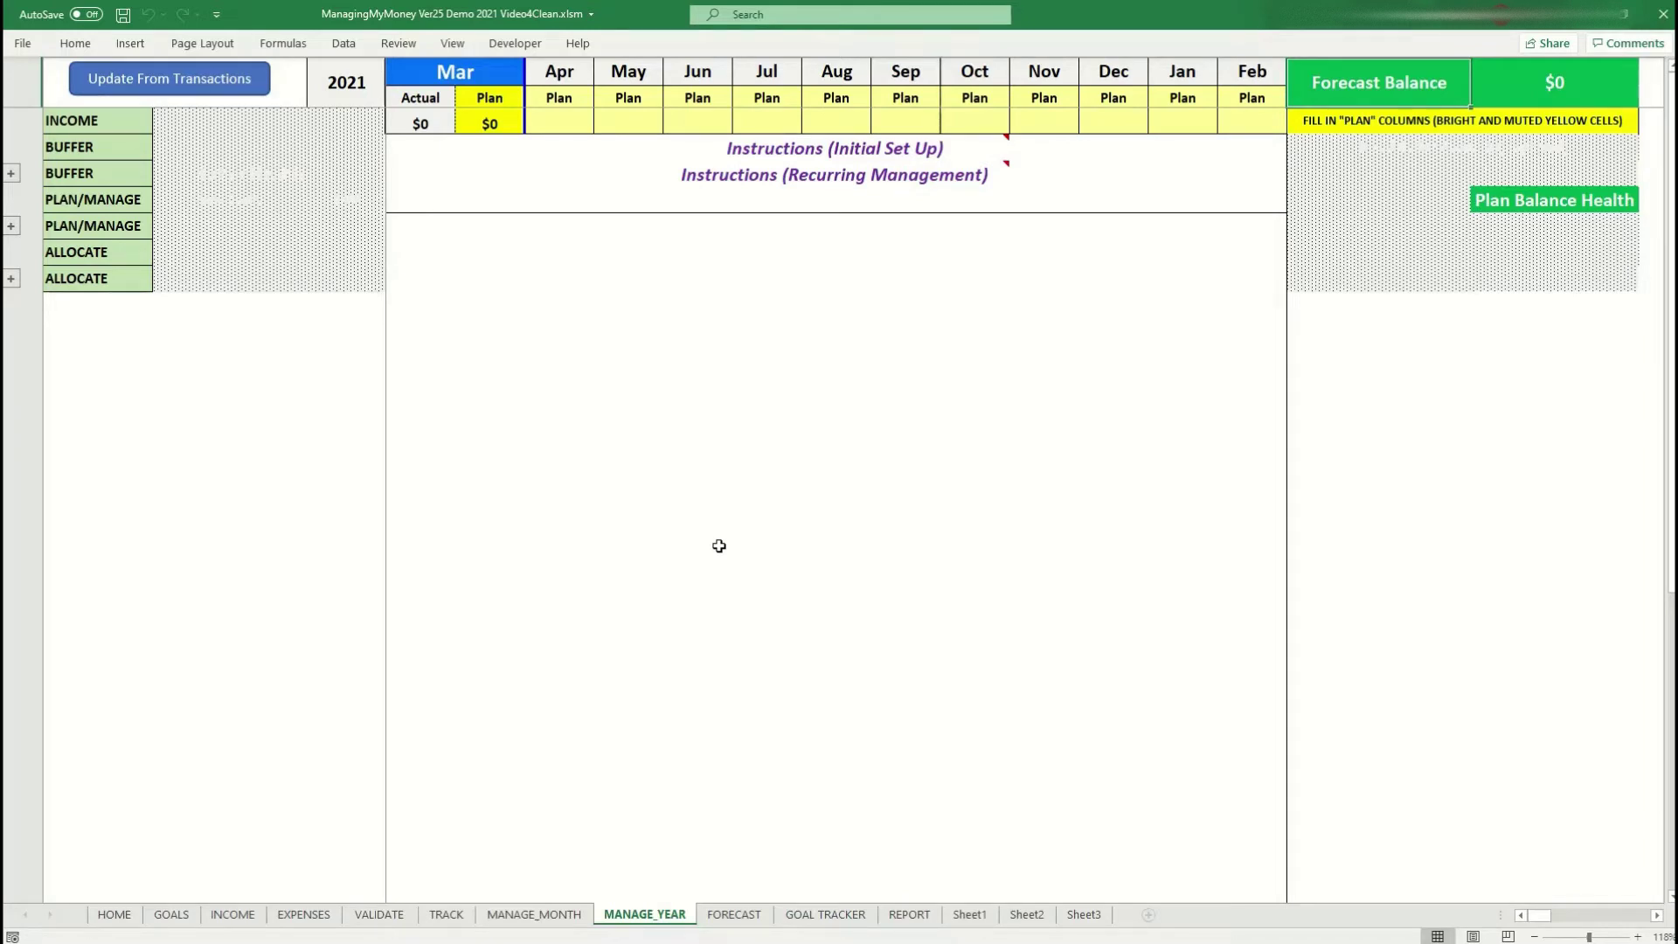
pyautogui.click(118, 154)
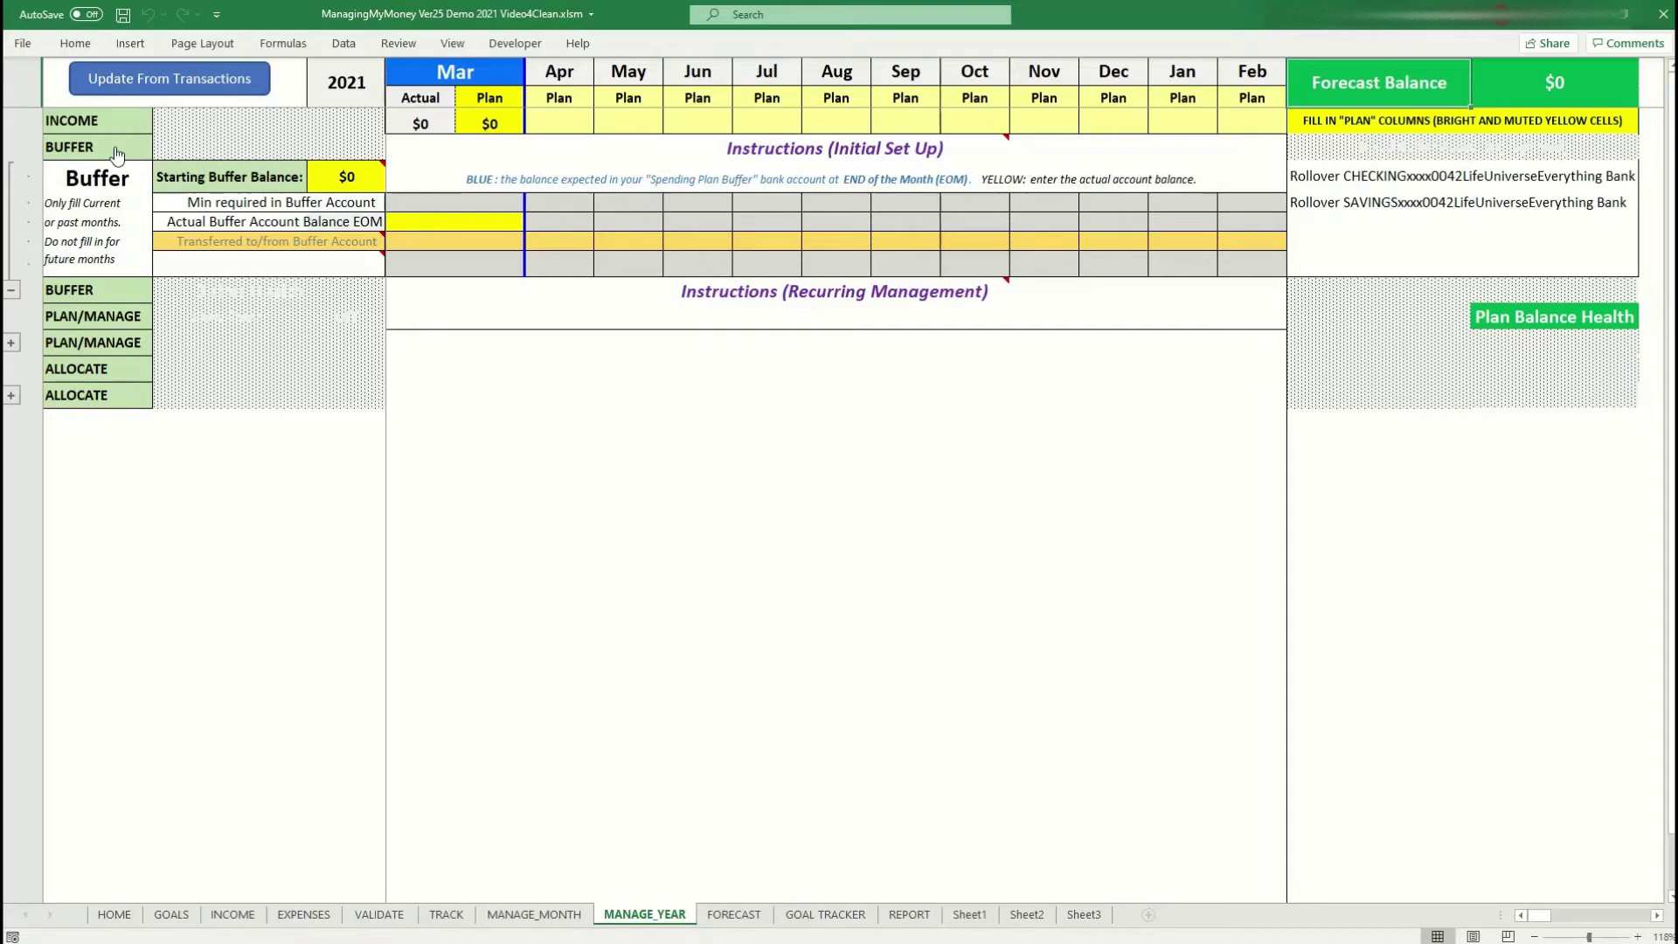
pyautogui.click(362, 176)
pyautogui.moveTo(363, 176)
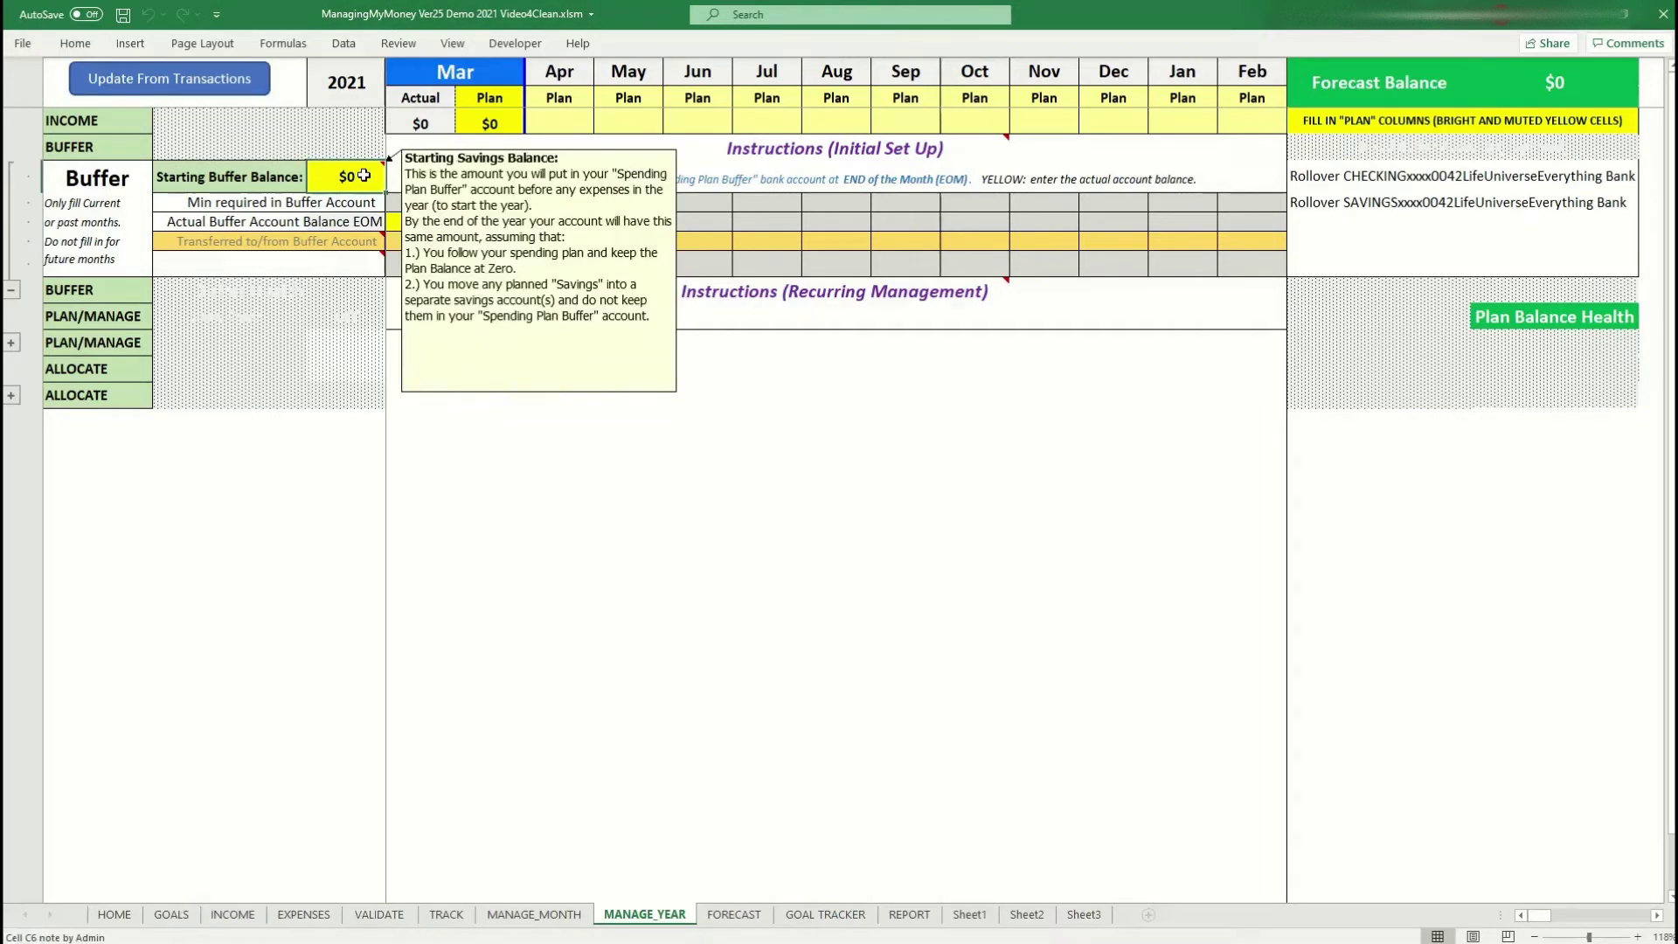
pyautogui.write('2000')
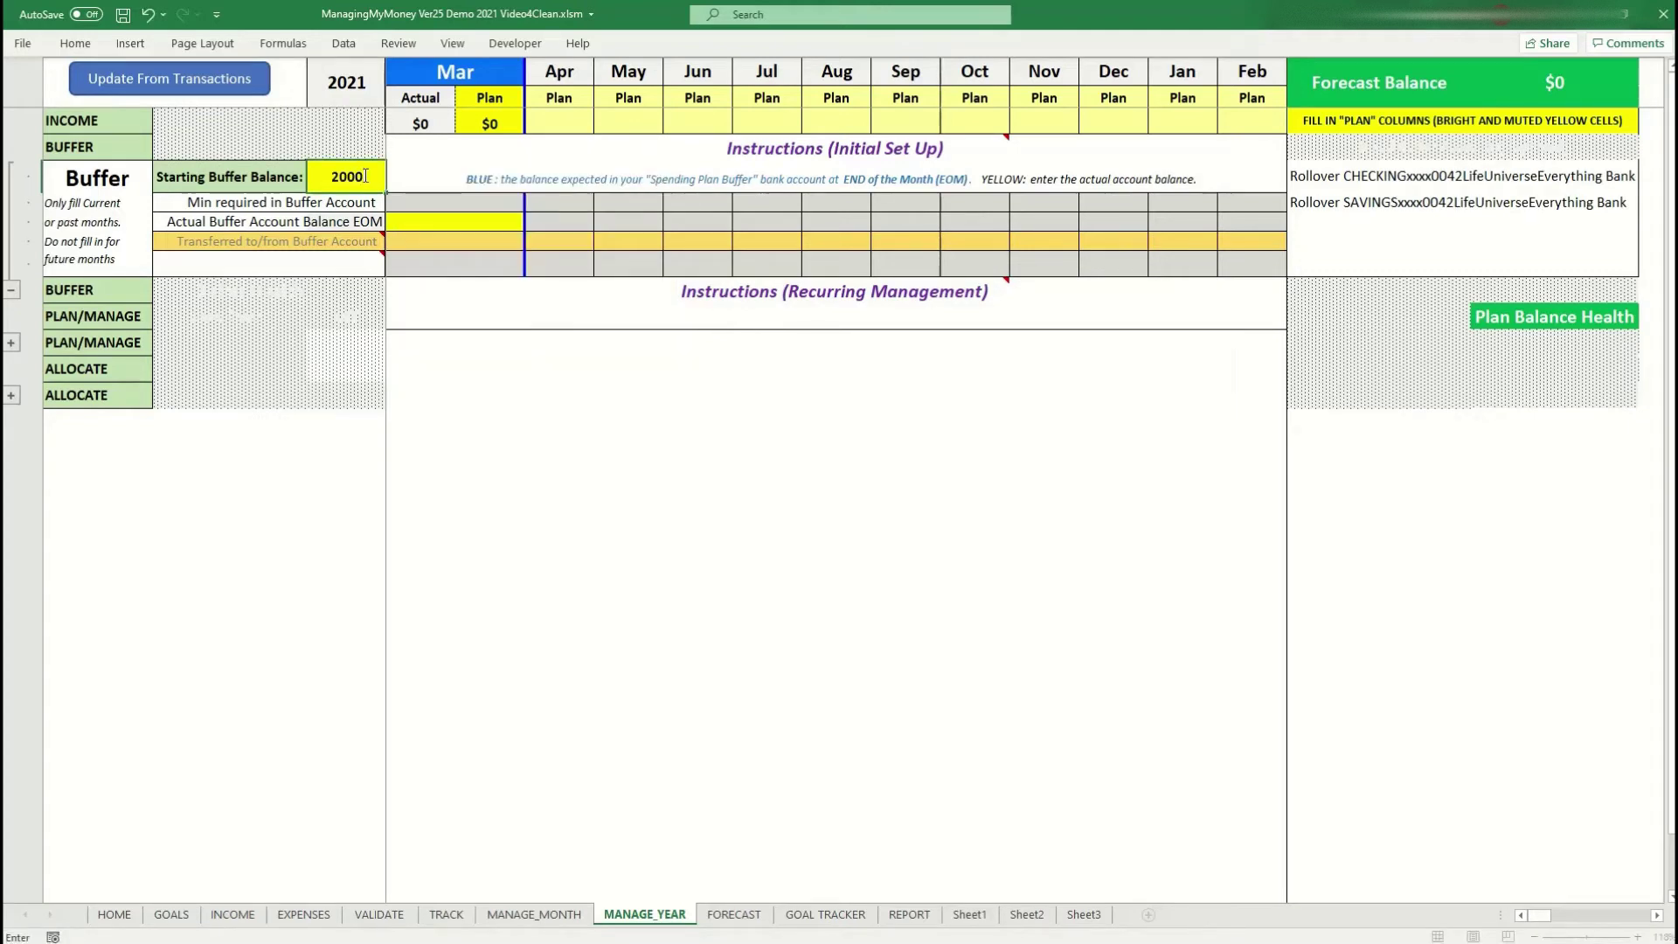
pyautogui.press('Return')
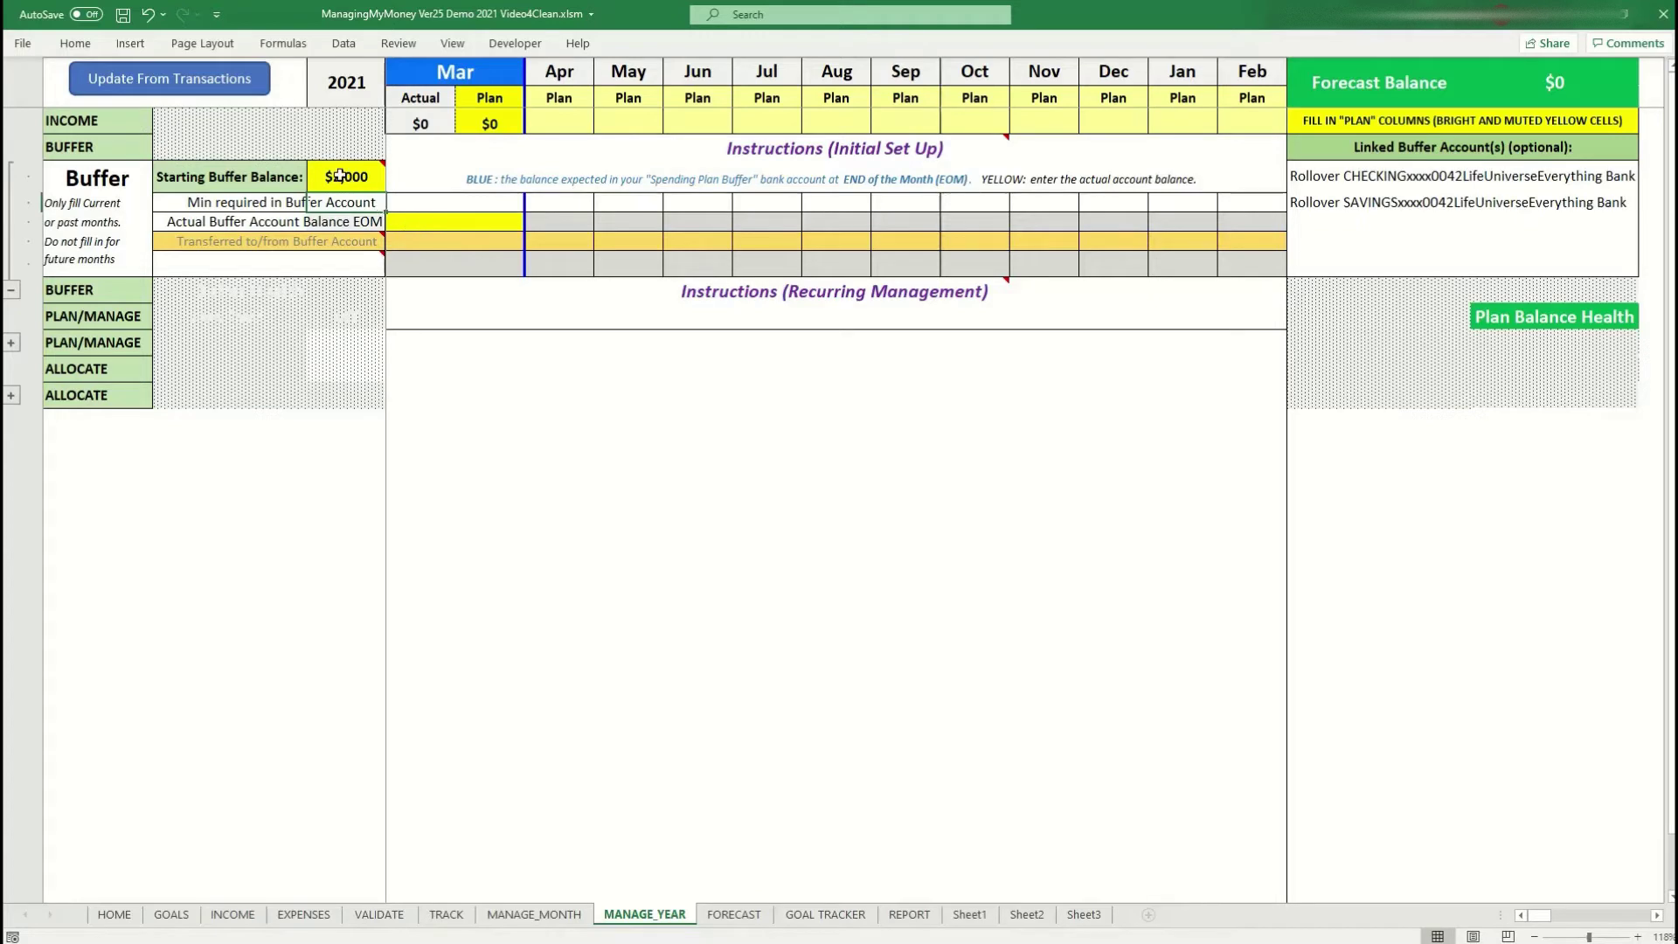
pyautogui.moveTo(340, 176)
pyautogui.click(100, 147)
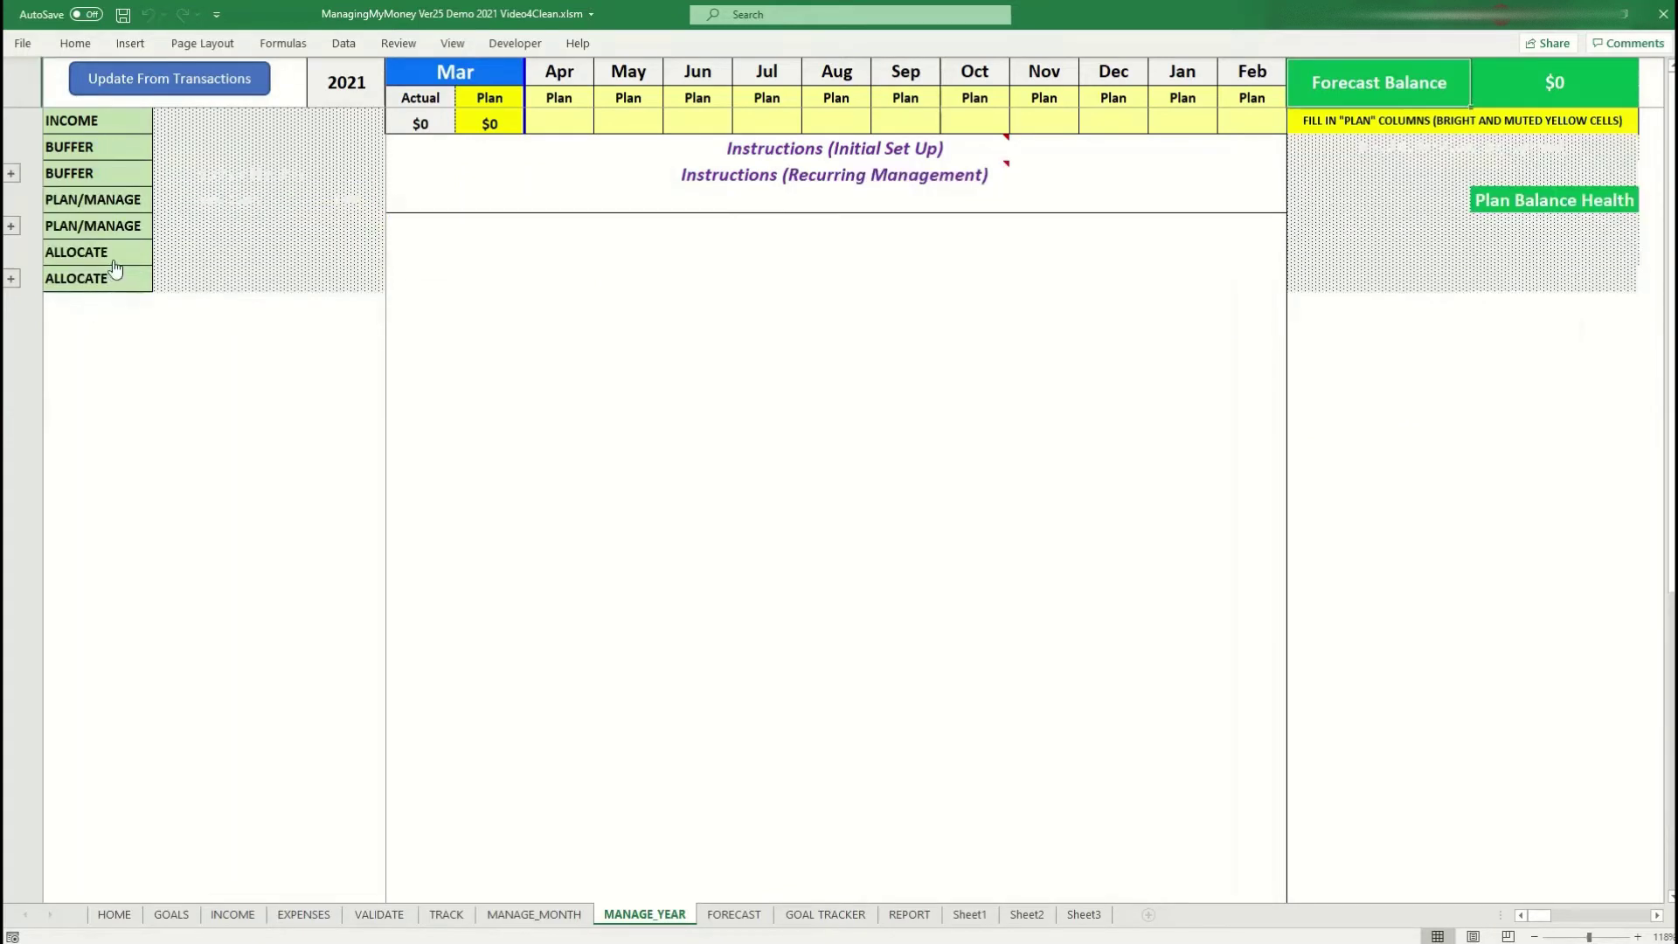
# Step: Fill in Your Notes for the Allocate categories, such as "March and September ($500)" for Auto:Insurance, and collapse the section
pyautogui.click(115, 255)
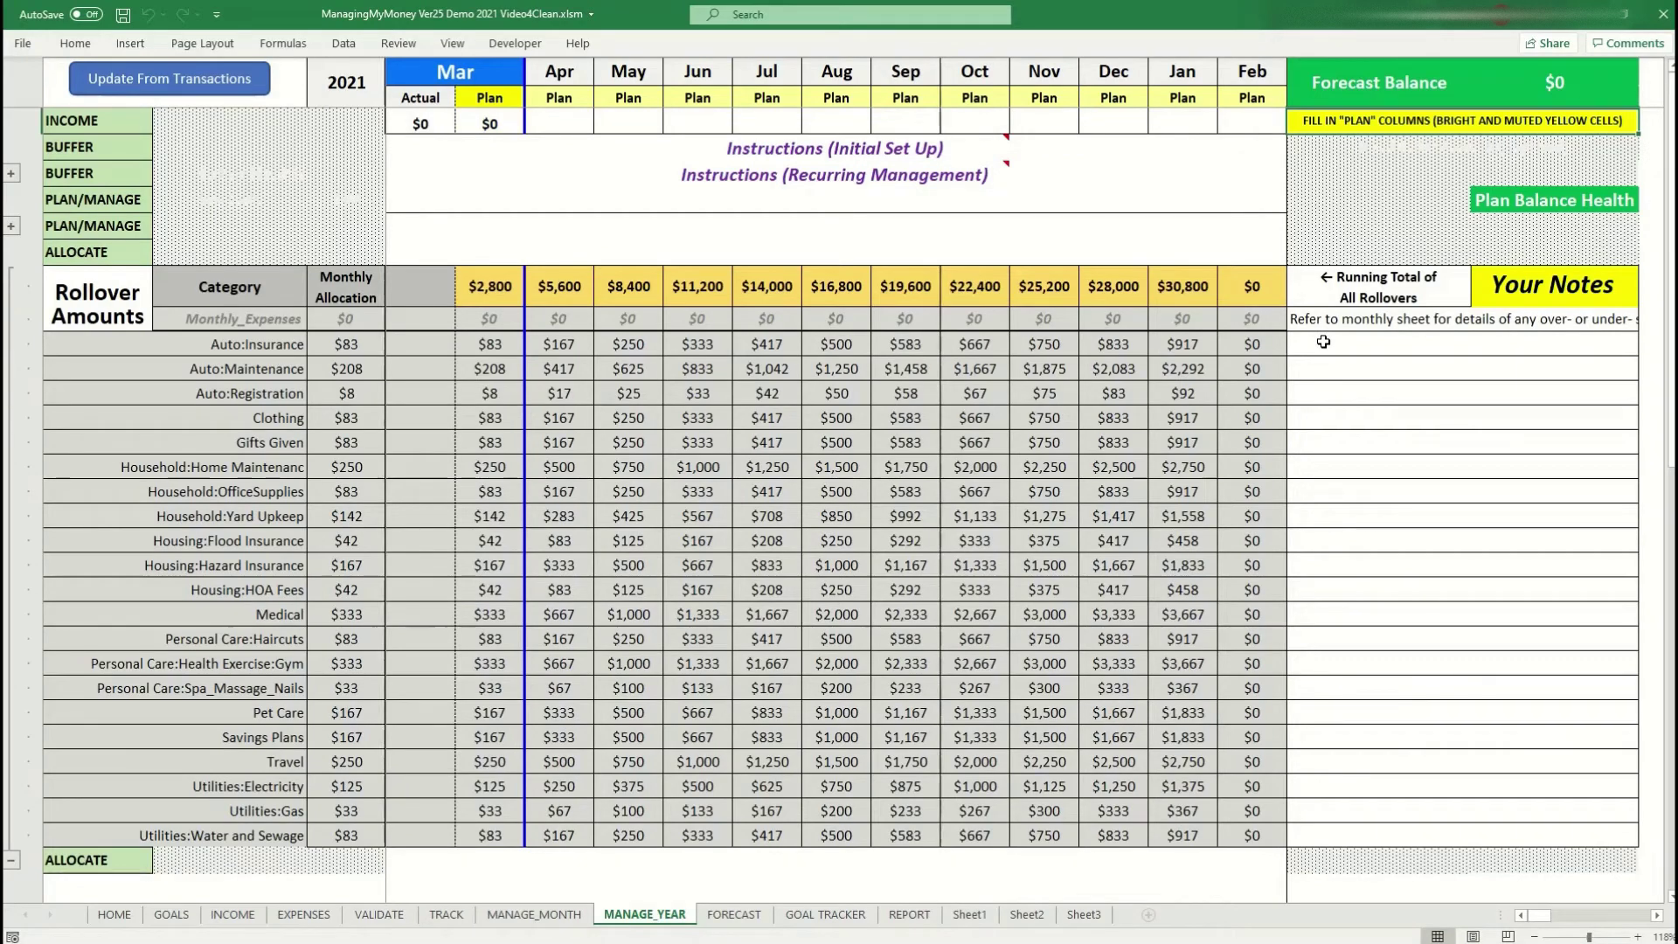
pyautogui.click(1324, 342)
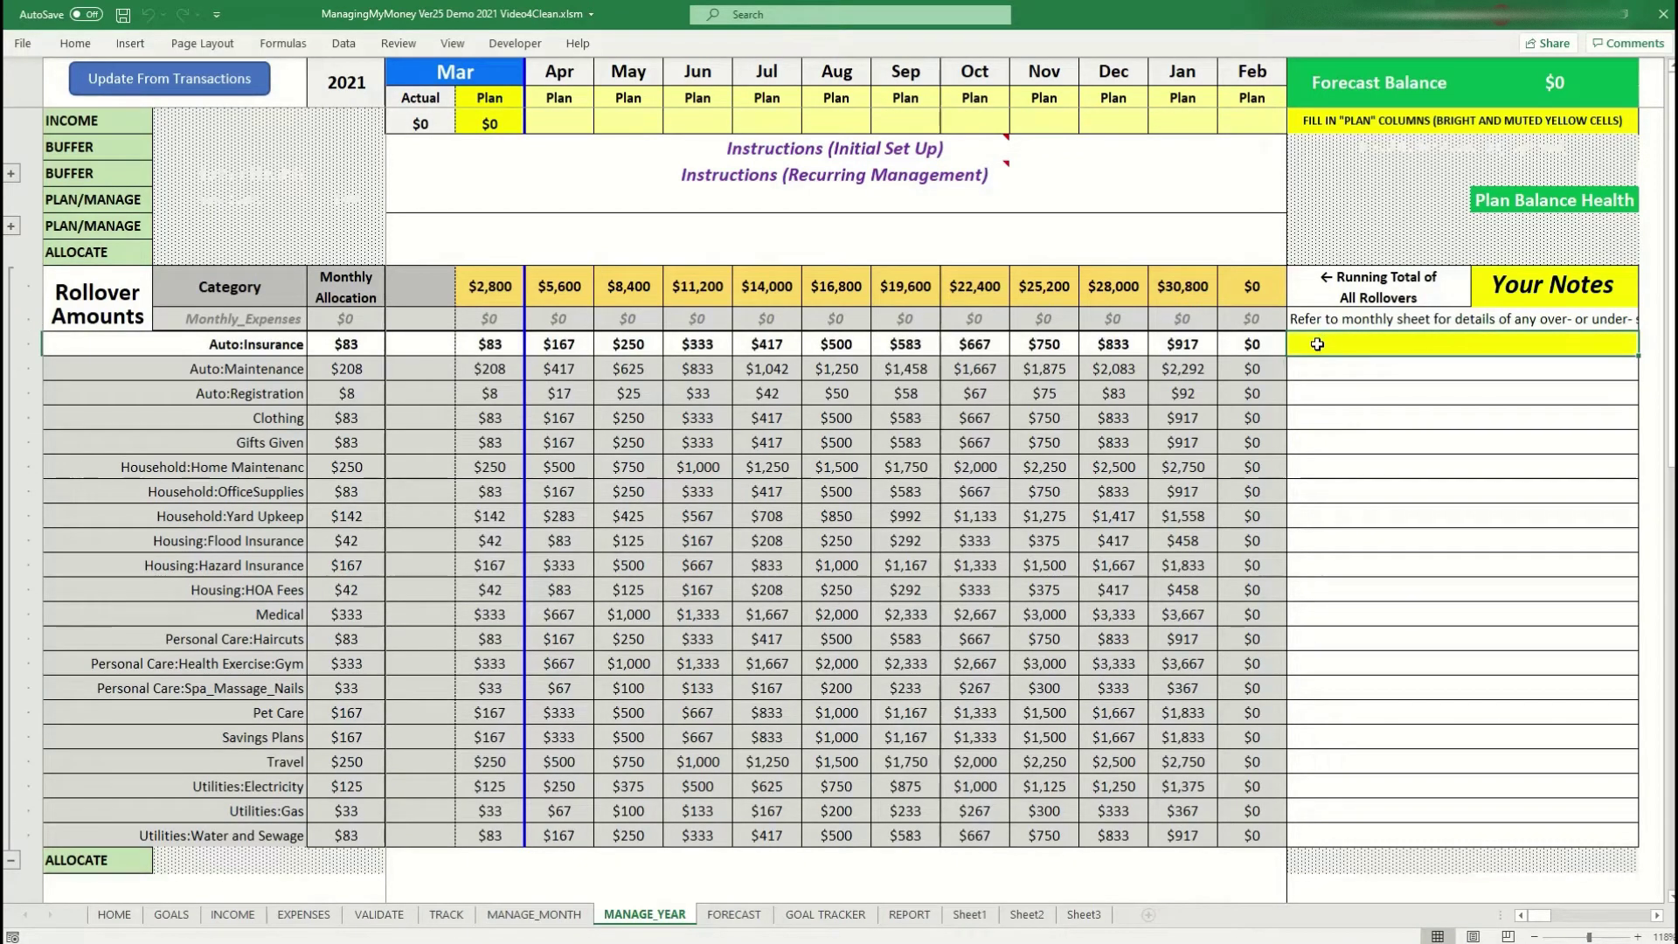
pyautogui.click(906, 316)
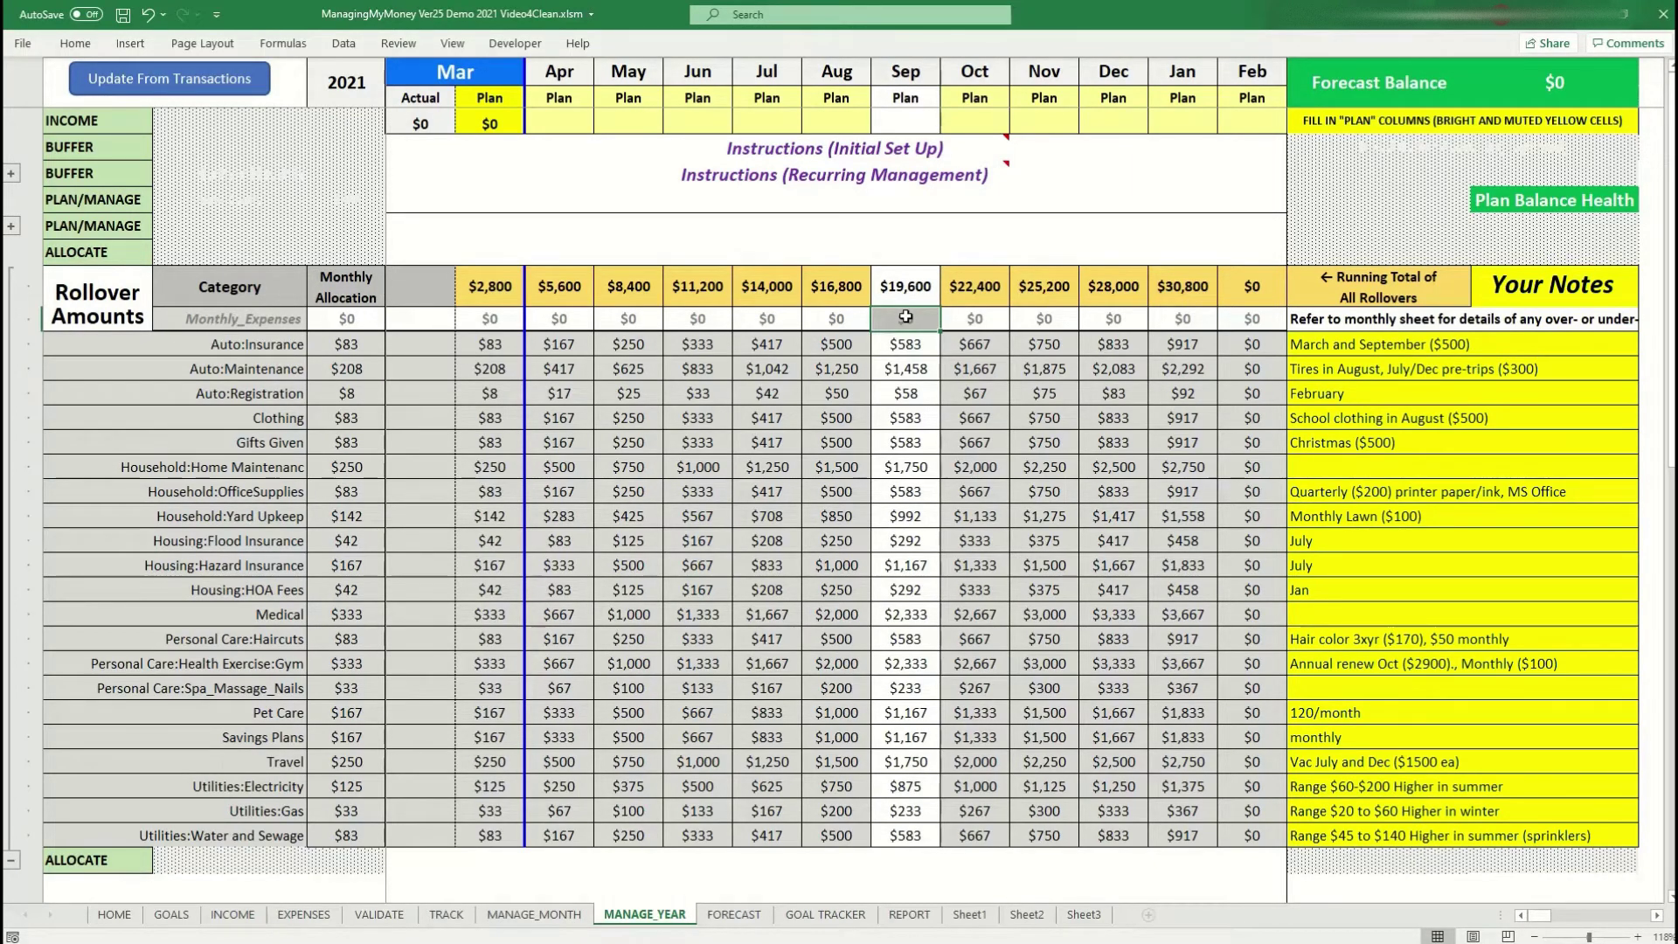
pyautogui.click(105, 253)
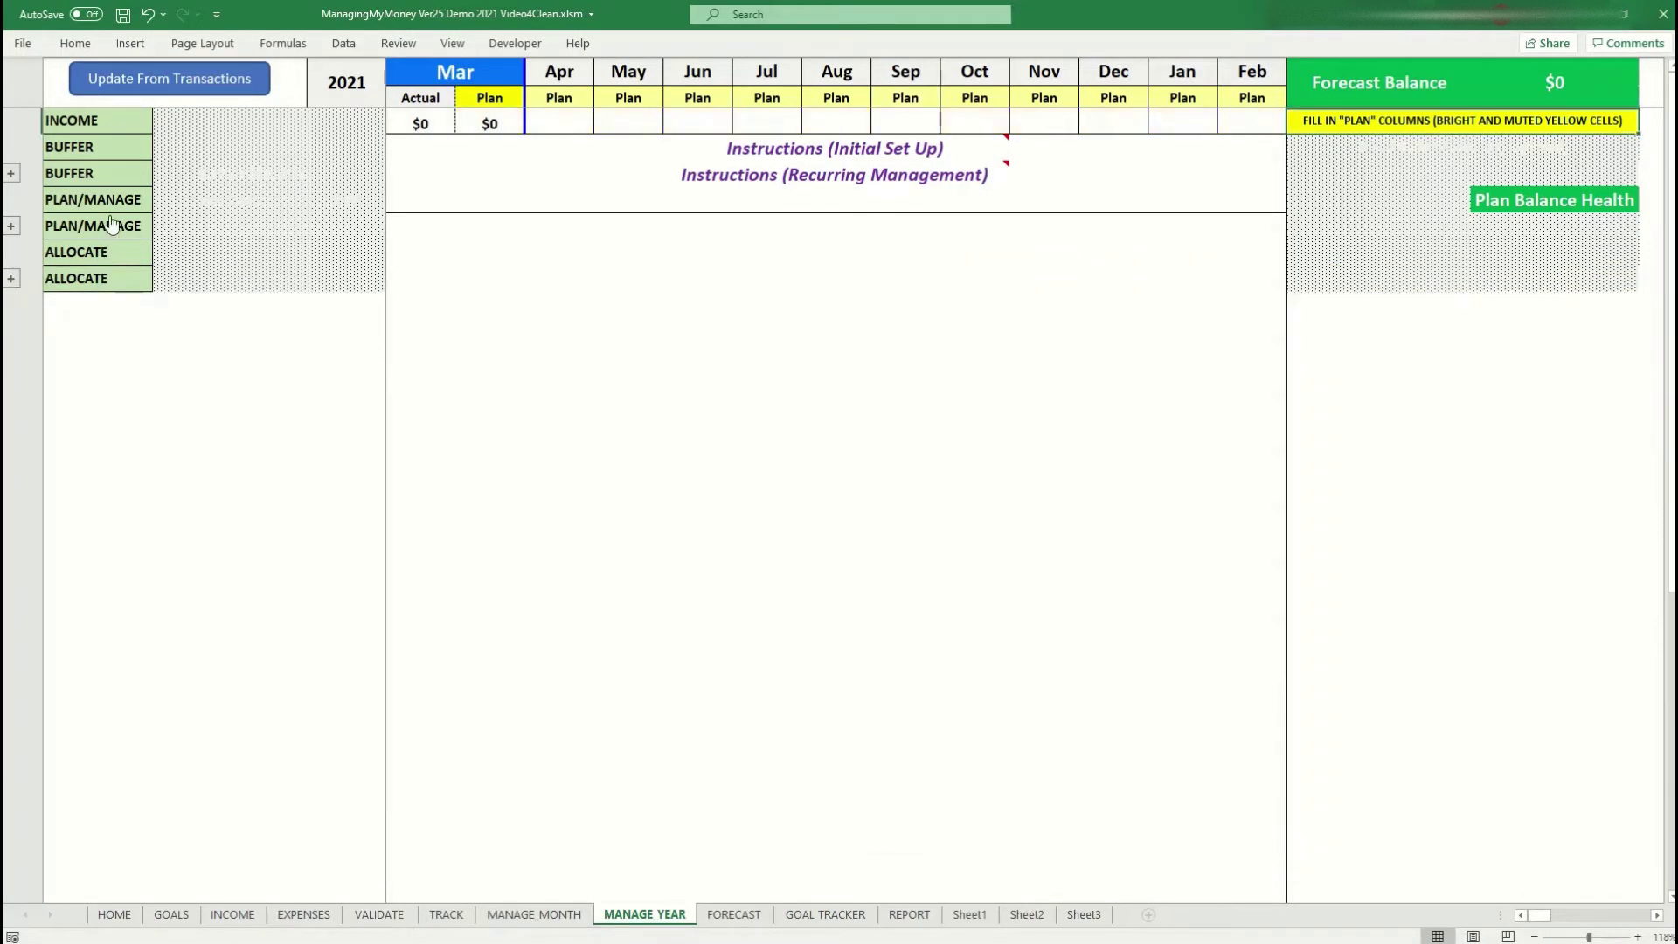
# Step: Expand the Plan/Manage section, enter 0 as the March plan for Auto:Insurance, and read the notes attached to the March plan cells
pyautogui.click(116, 204)
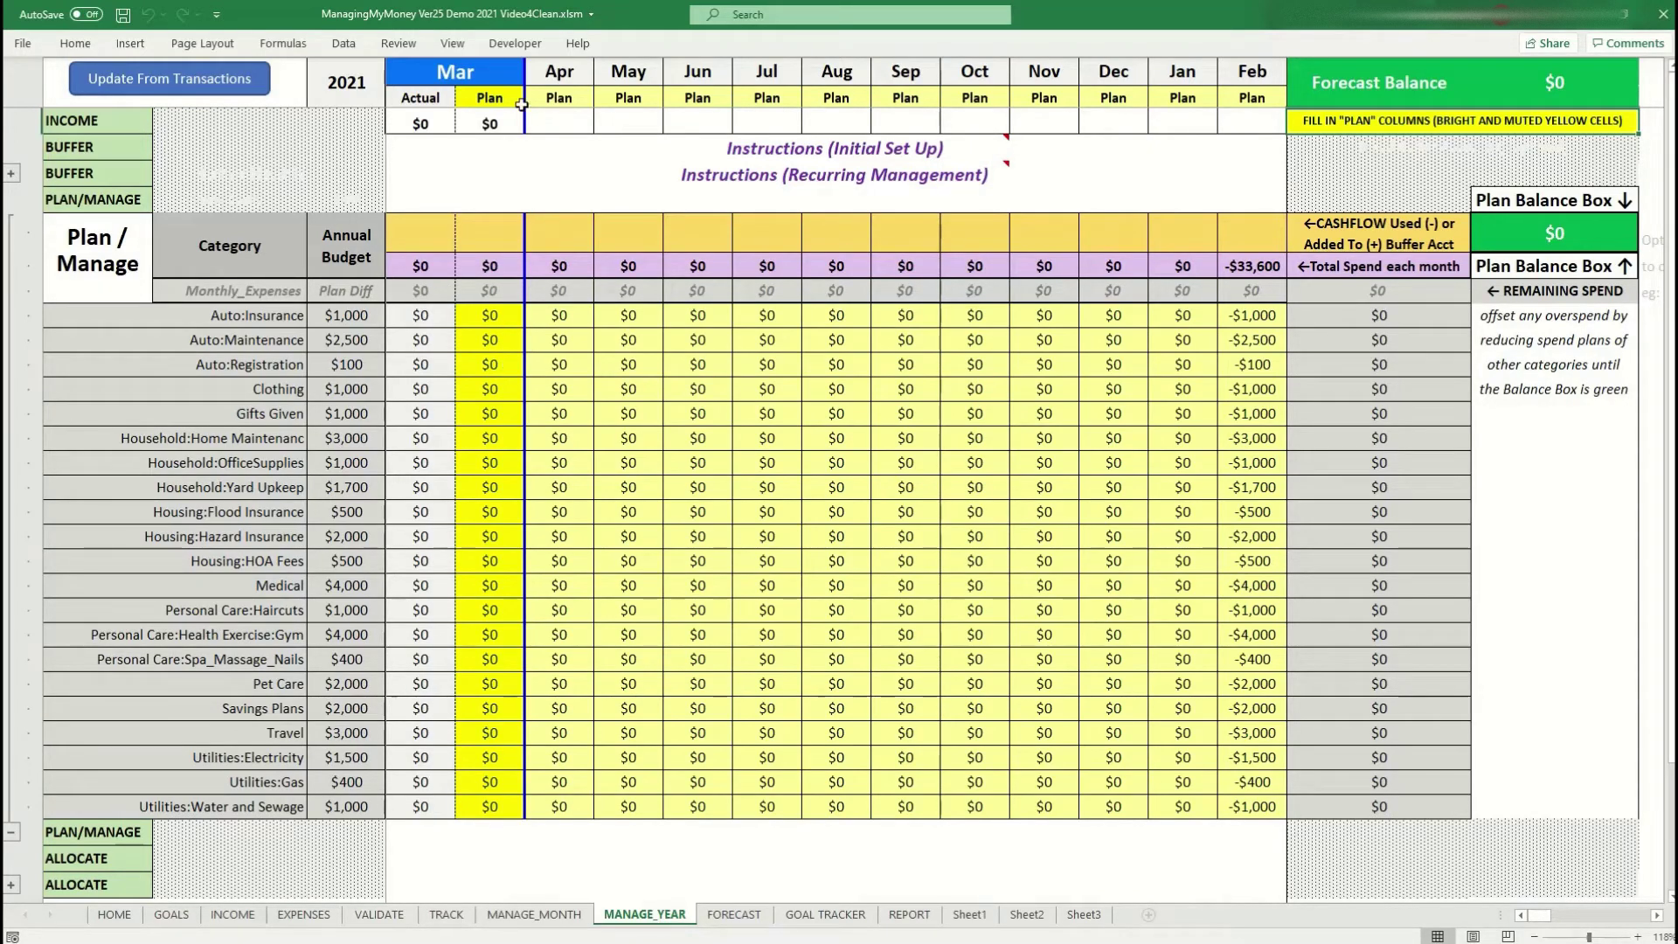
pyautogui.click(488, 318)
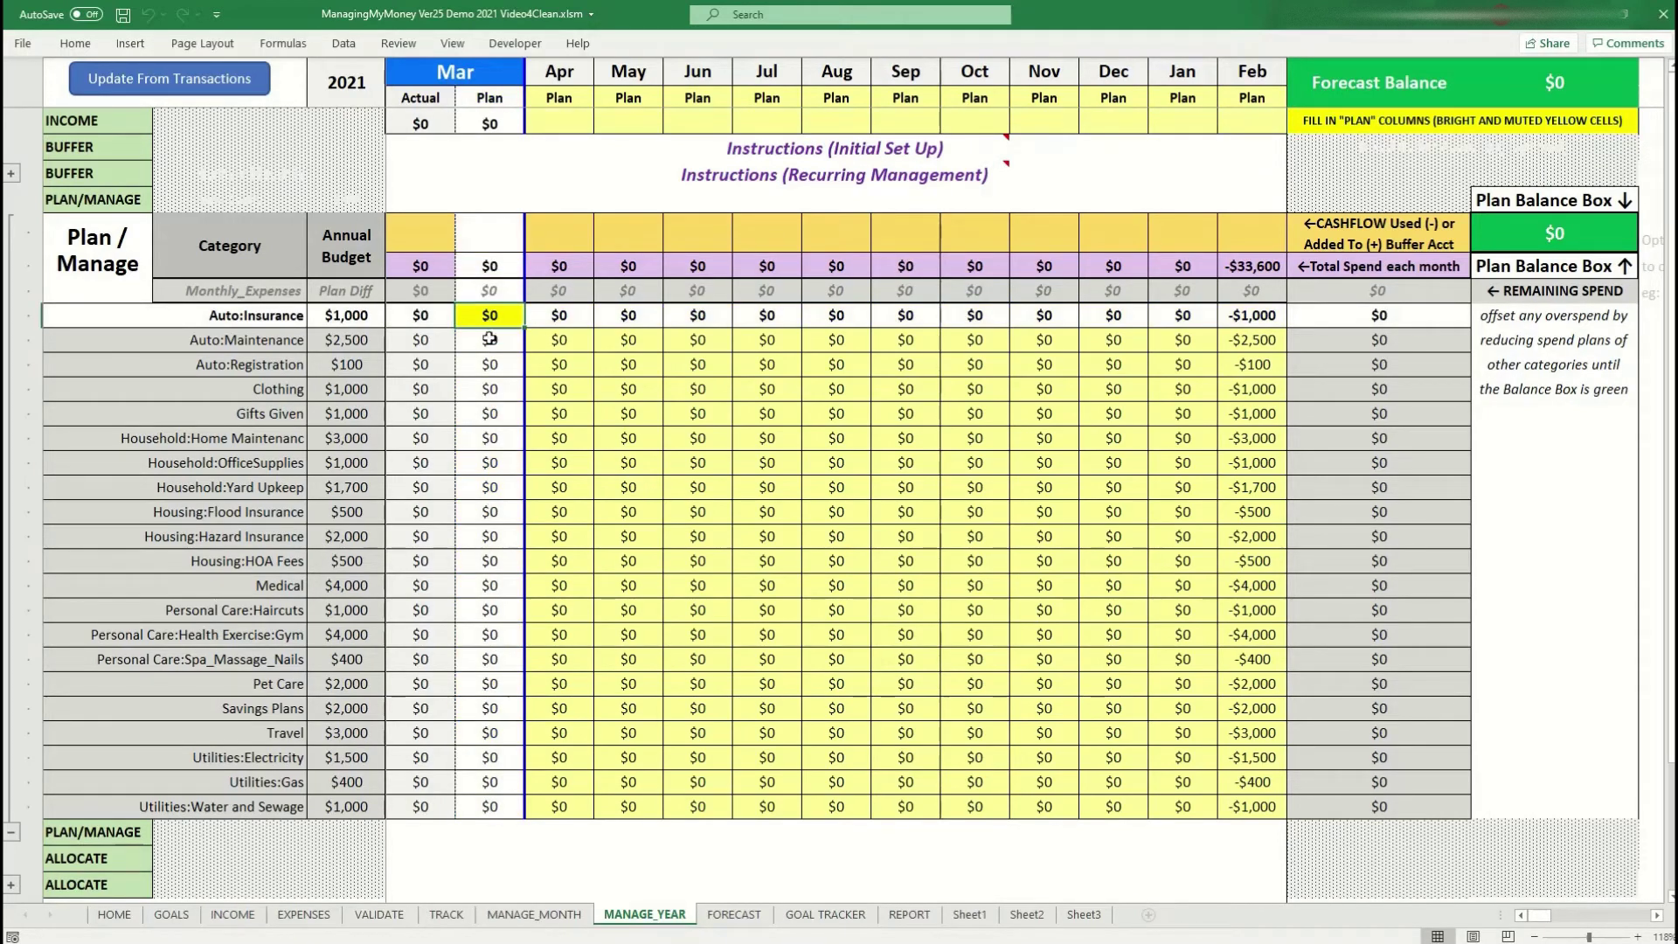
pyautogui.write('0')
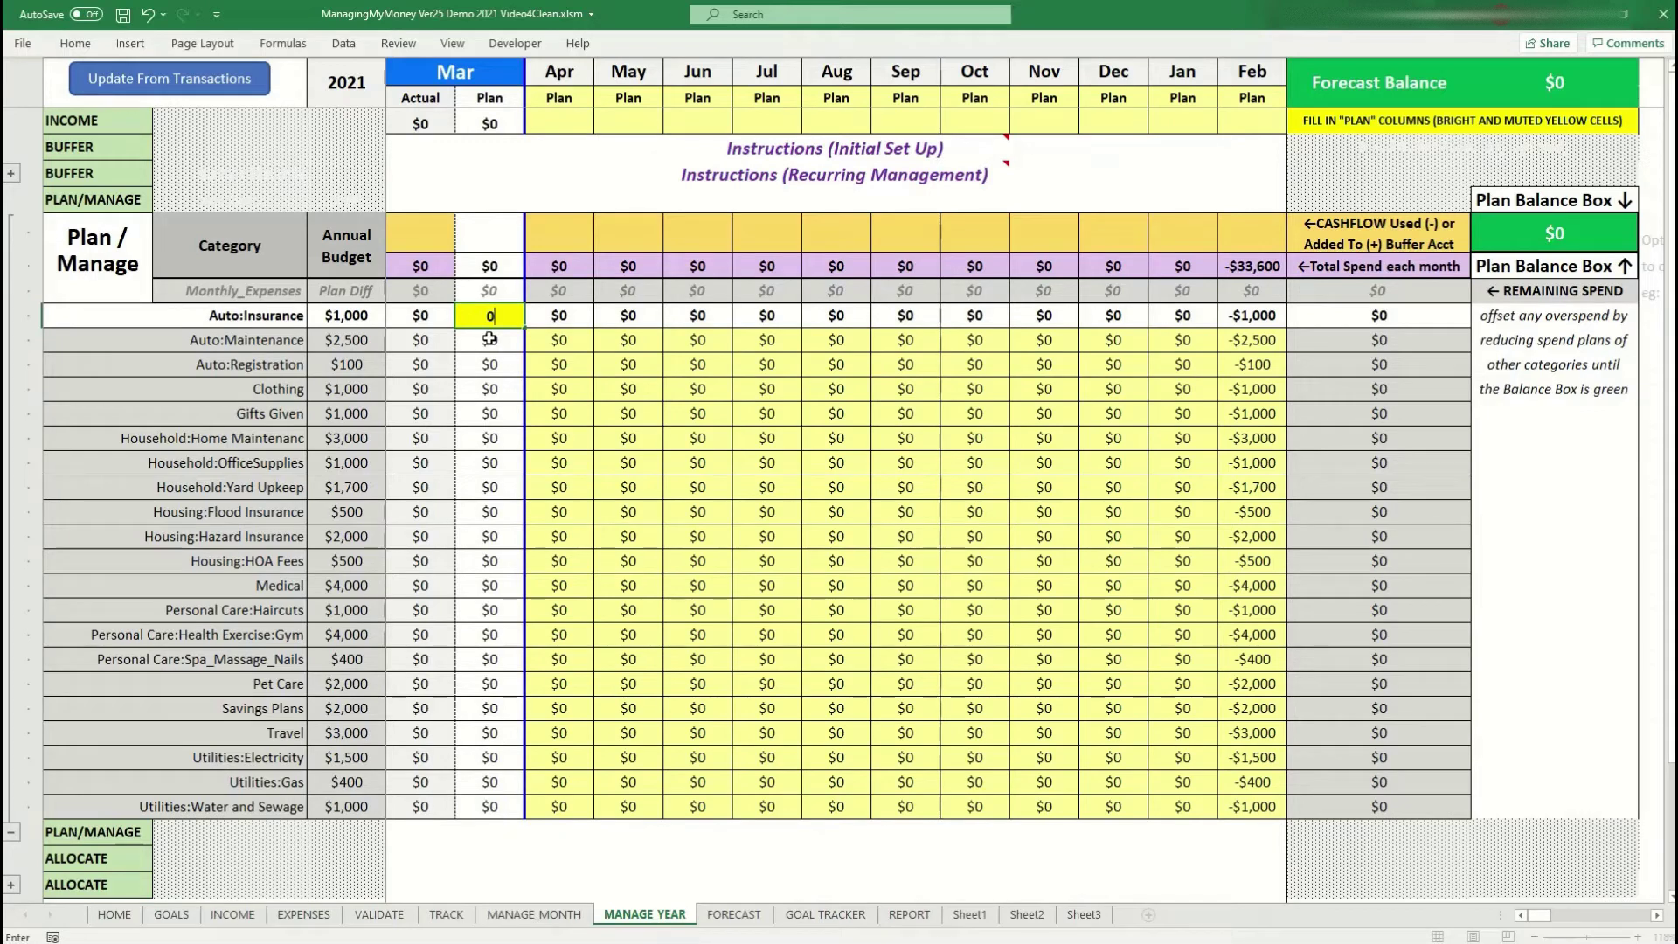
pyautogui.press('Return')
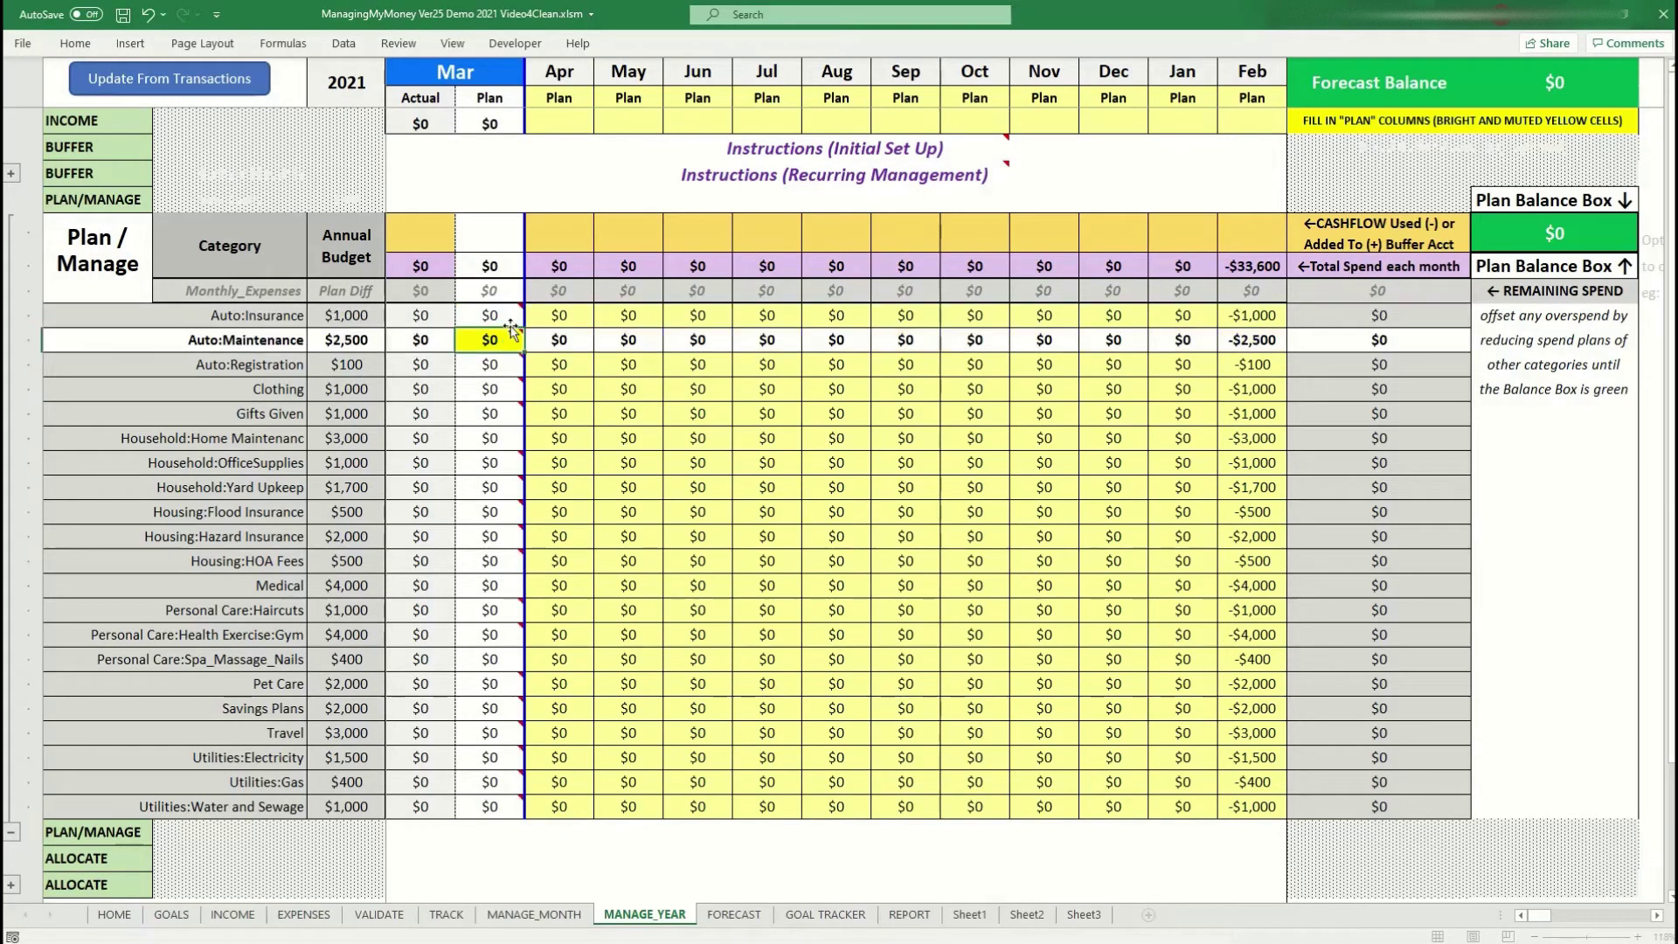
pyautogui.moveTo(504, 317)
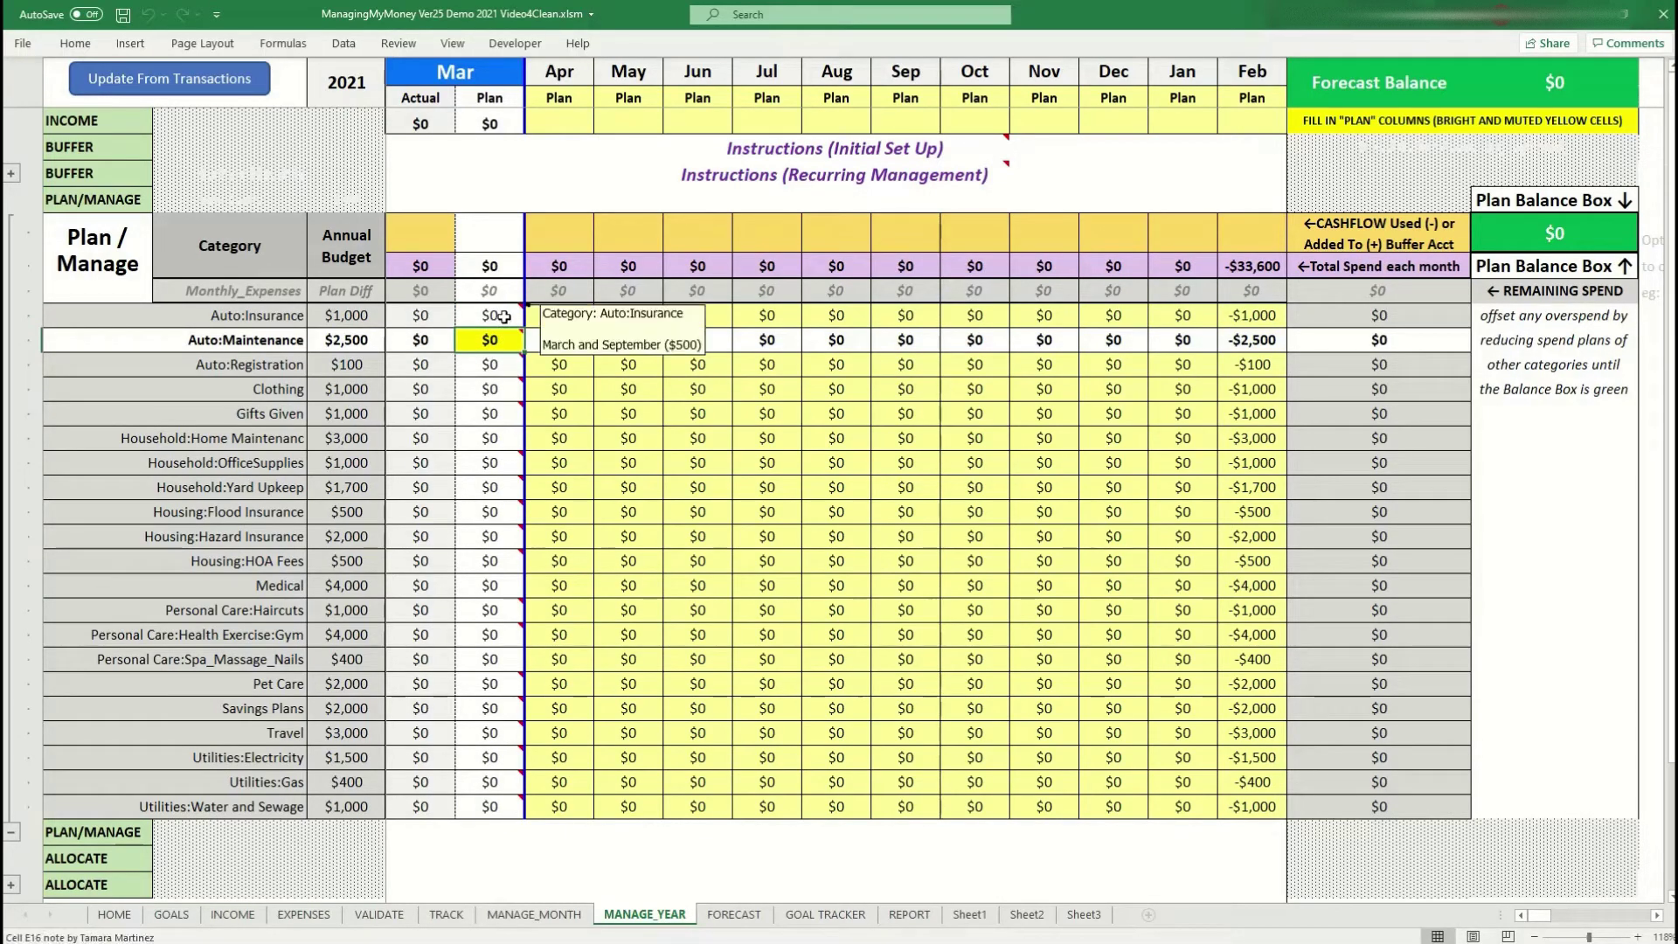
pyautogui.moveTo(493, 392)
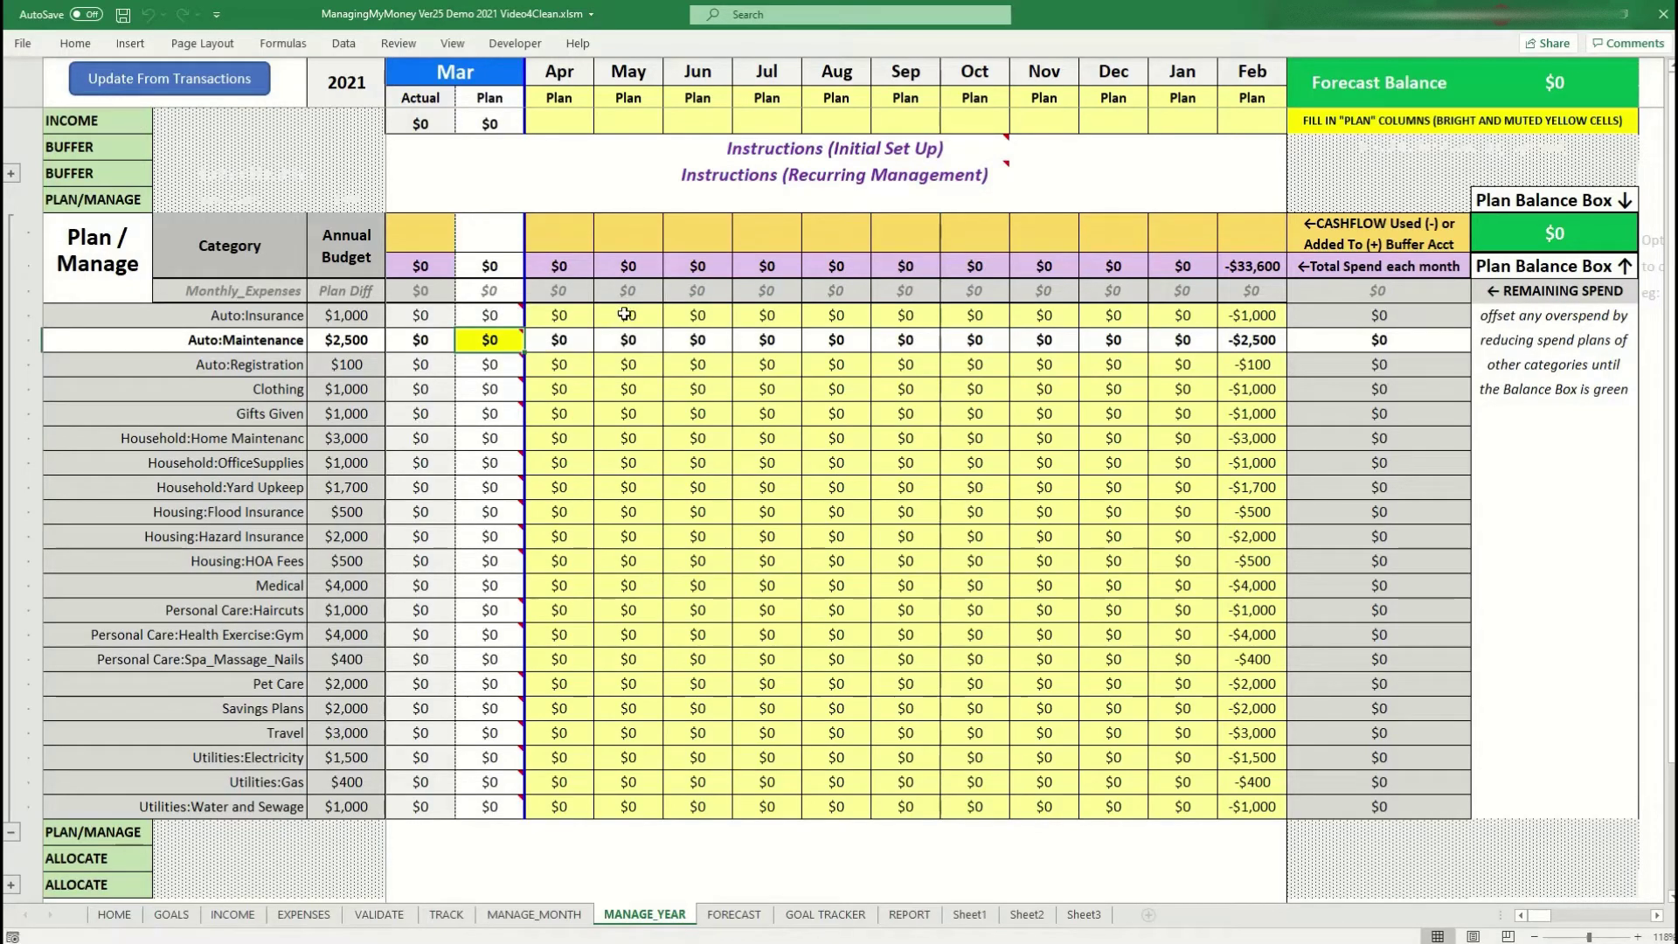
# Step: Enter 500 as the planned amount for Auto:Insurance in both March and September
pyautogui.click(491, 318)
pyautogui.write('500')
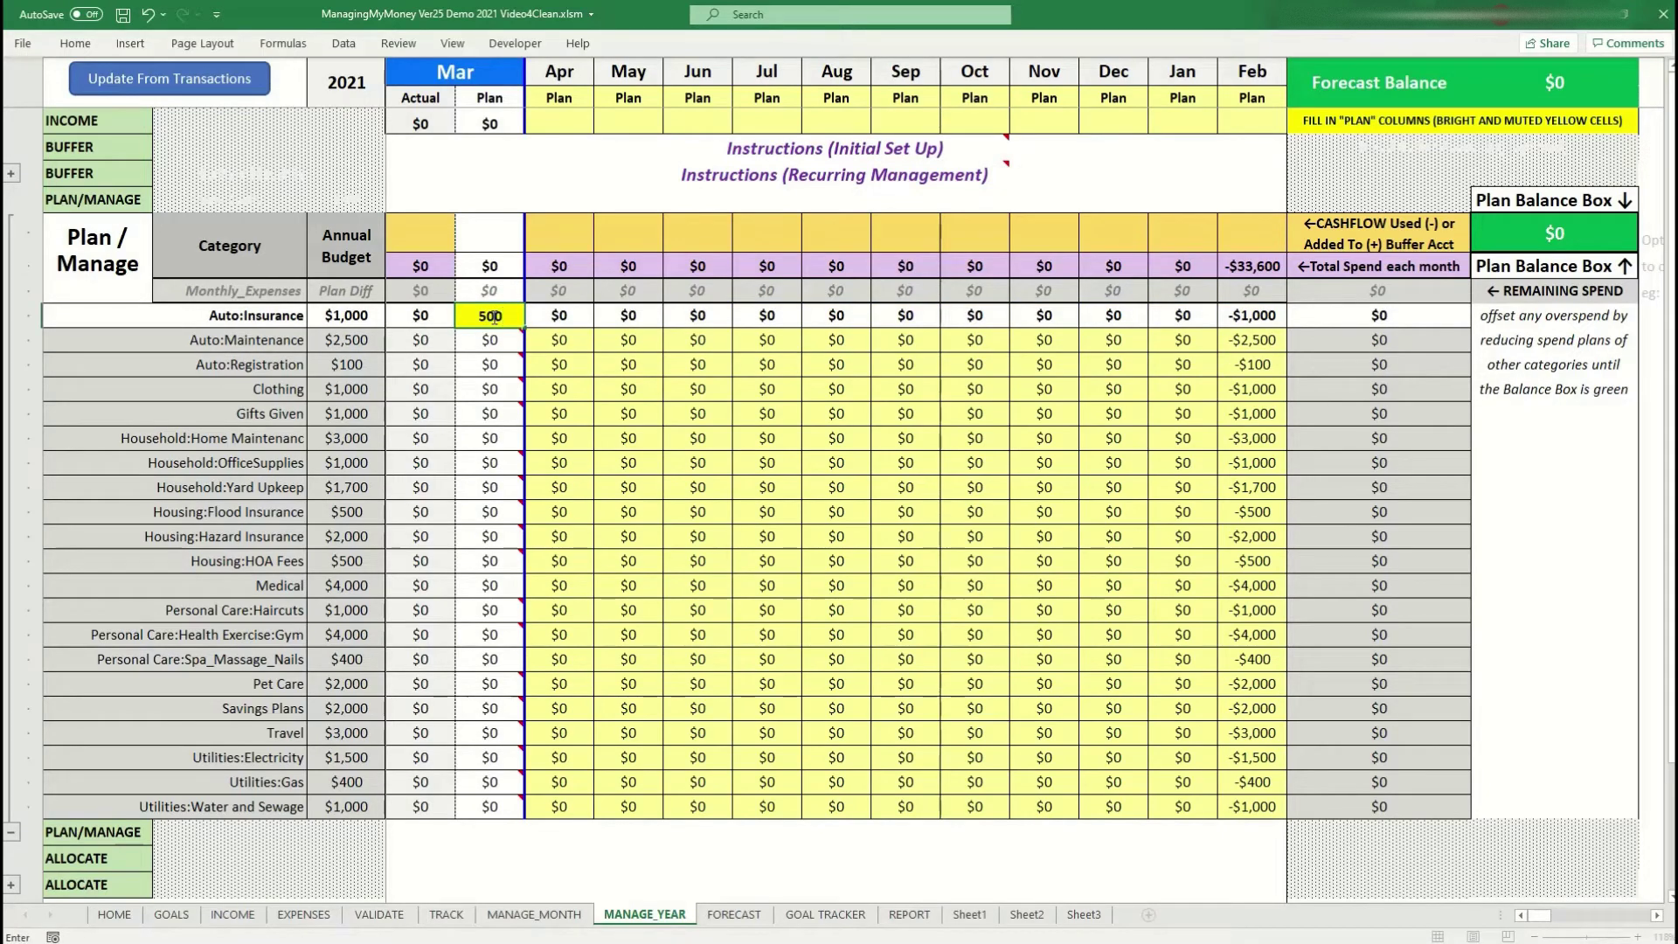
pyautogui.click(914, 315)
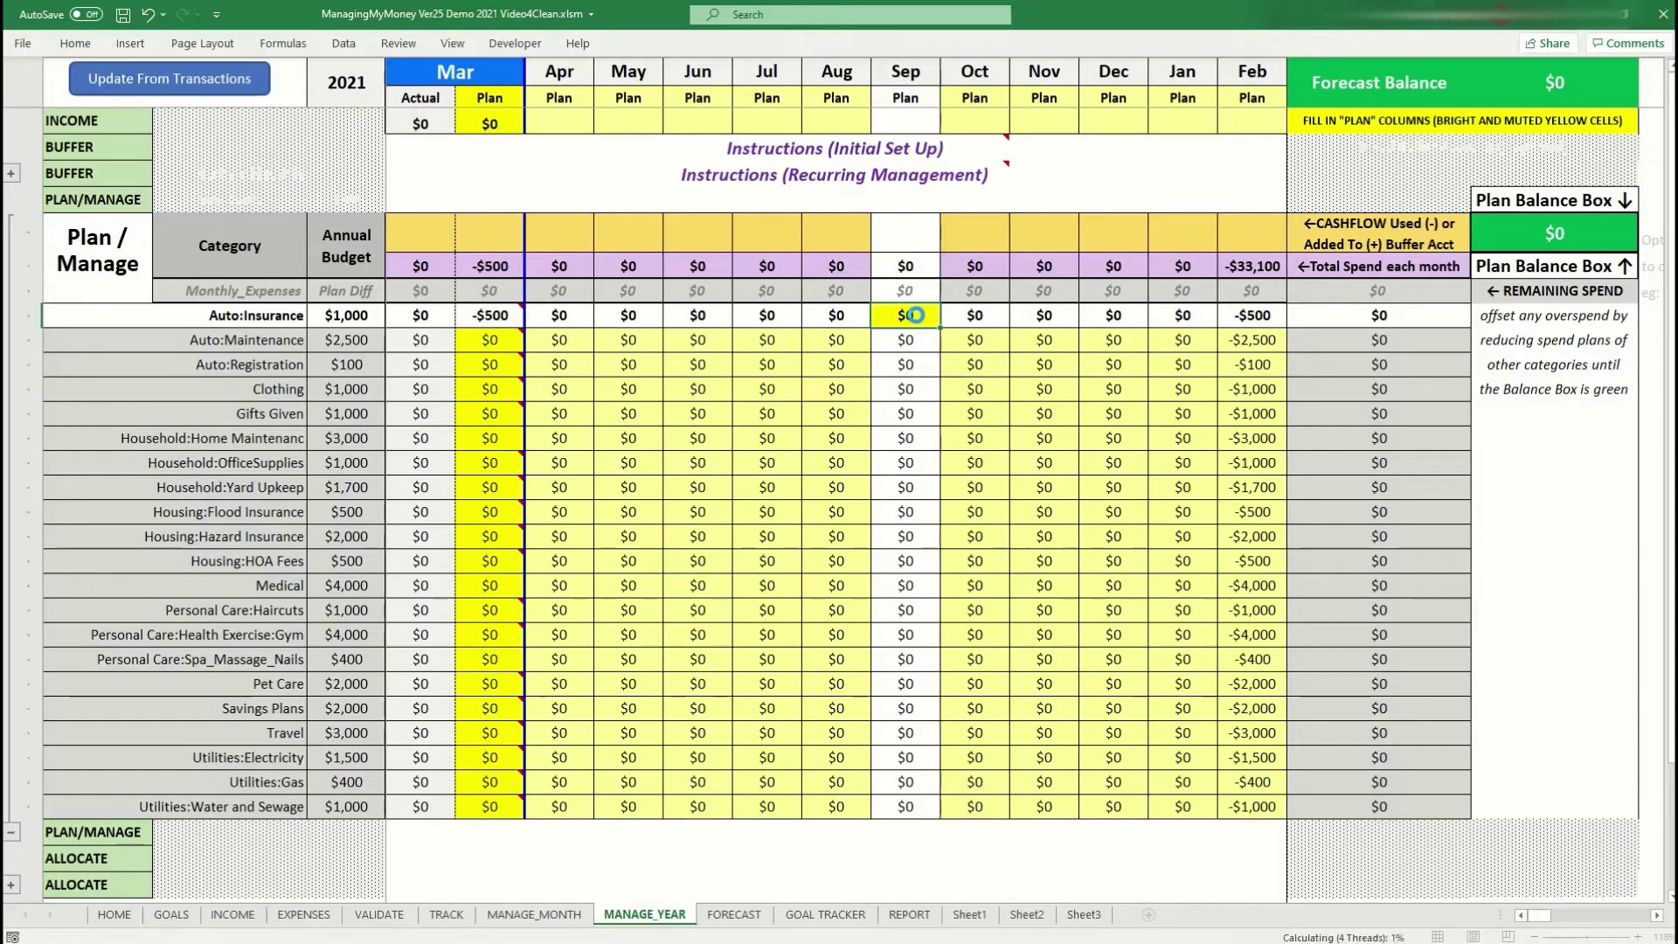
pyautogui.write('500')
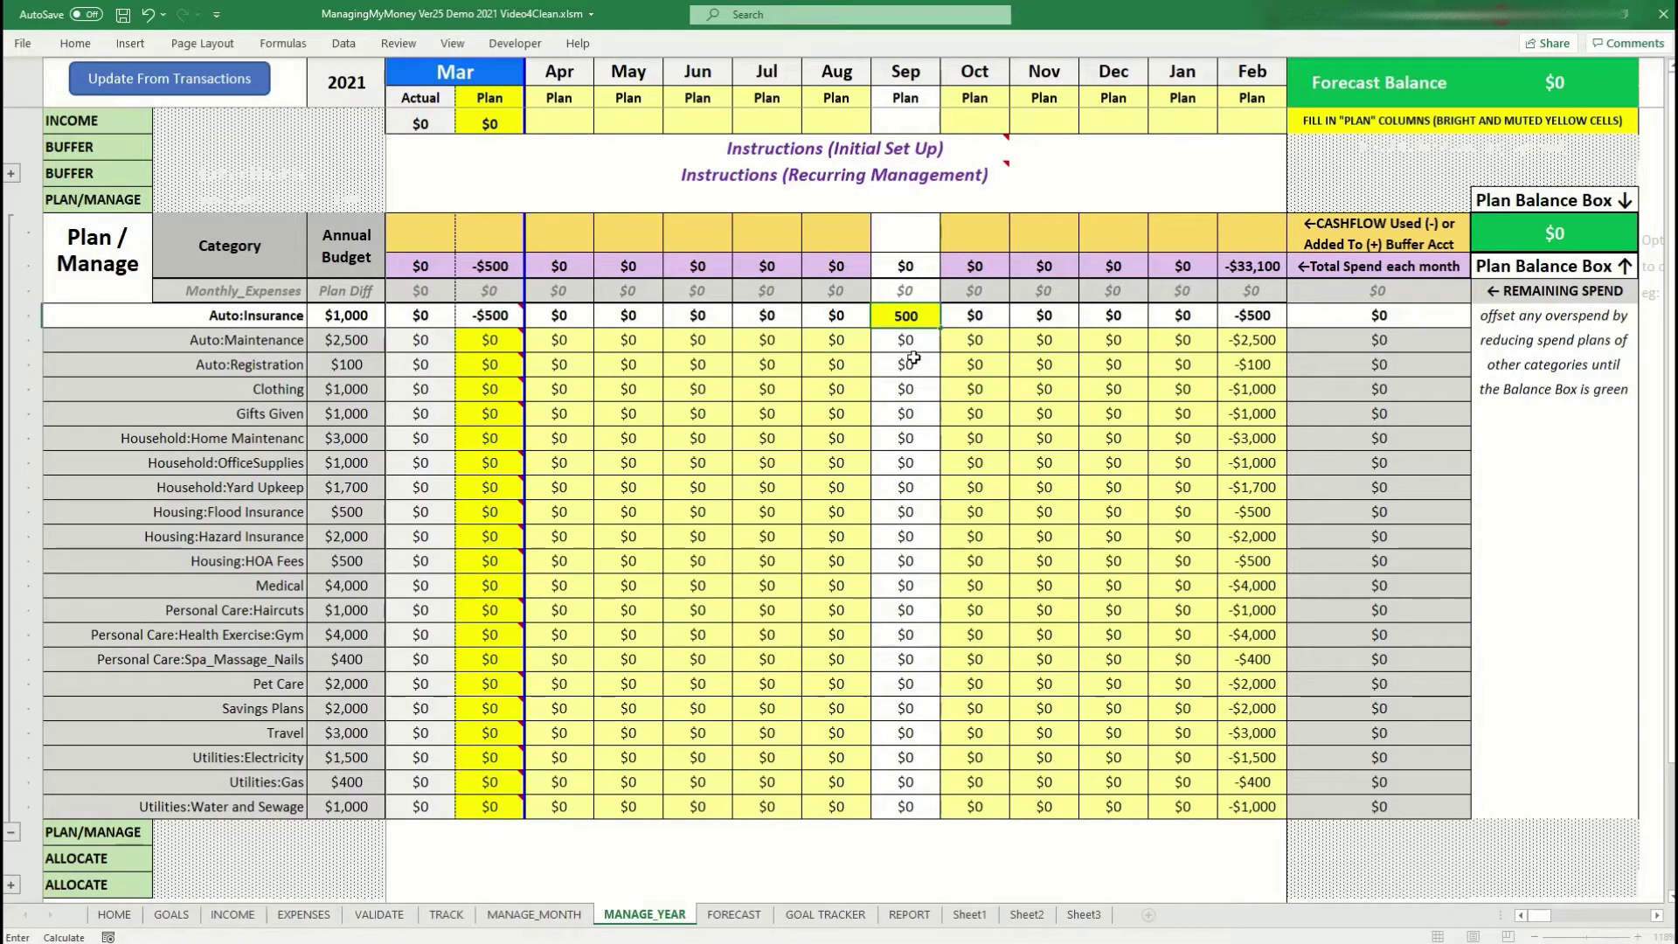
pyautogui.press('Return')
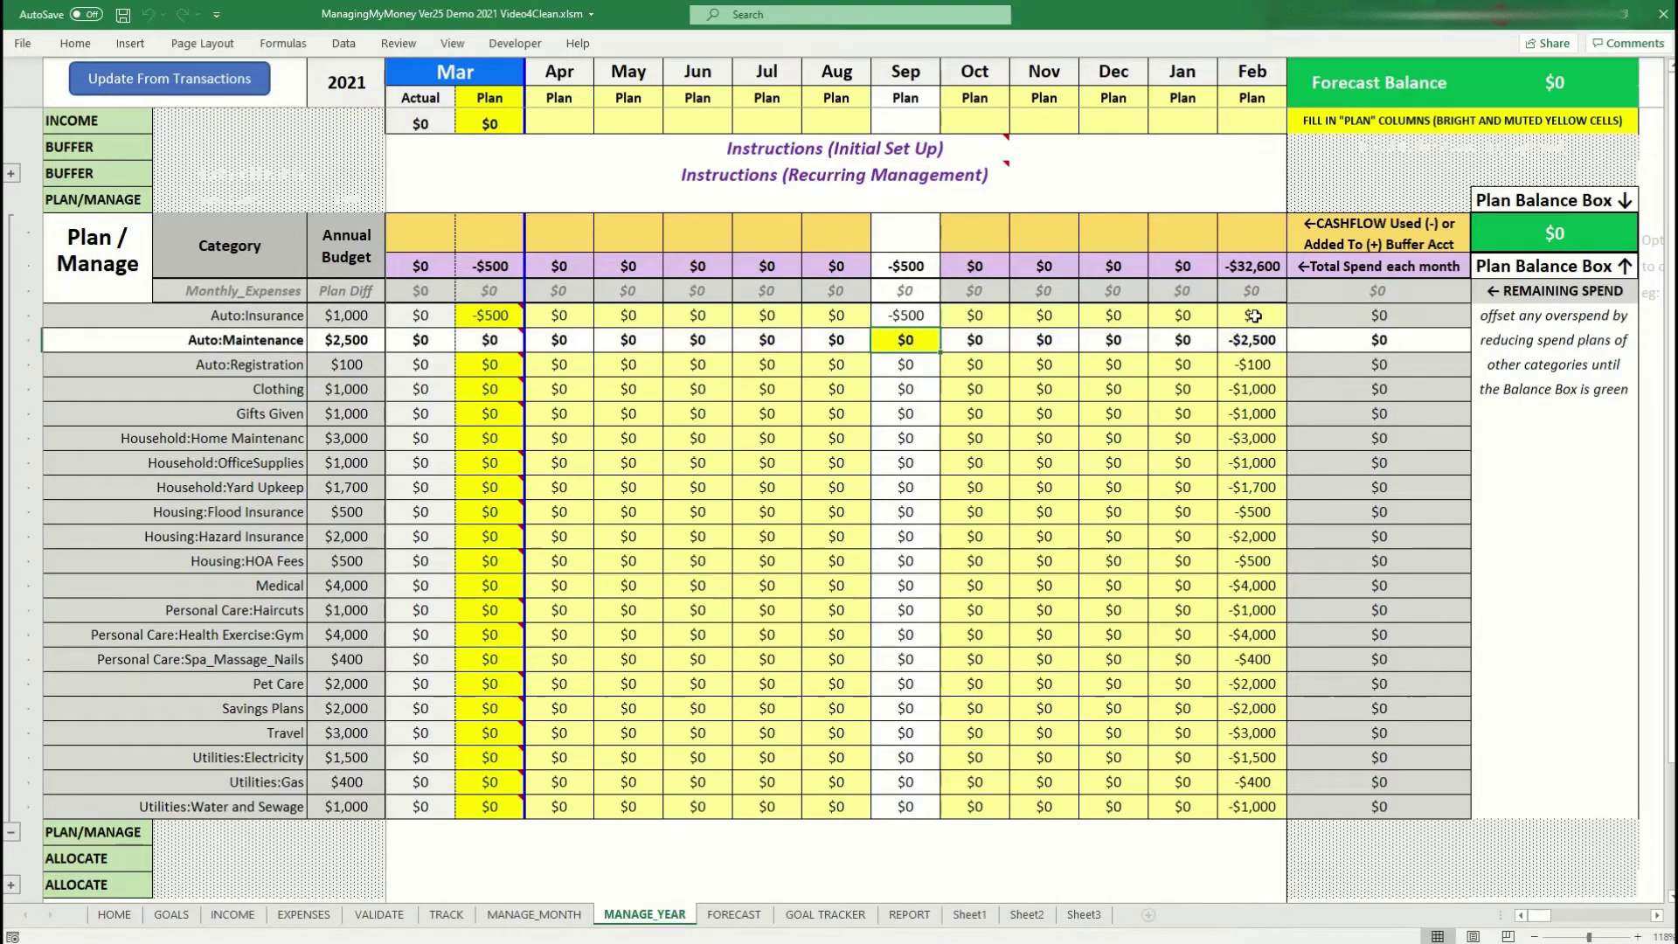
# Step: Following the Auto:Maintenance note, enter 300 as its planned amount in July, August and December
pyautogui.moveTo(514, 336)
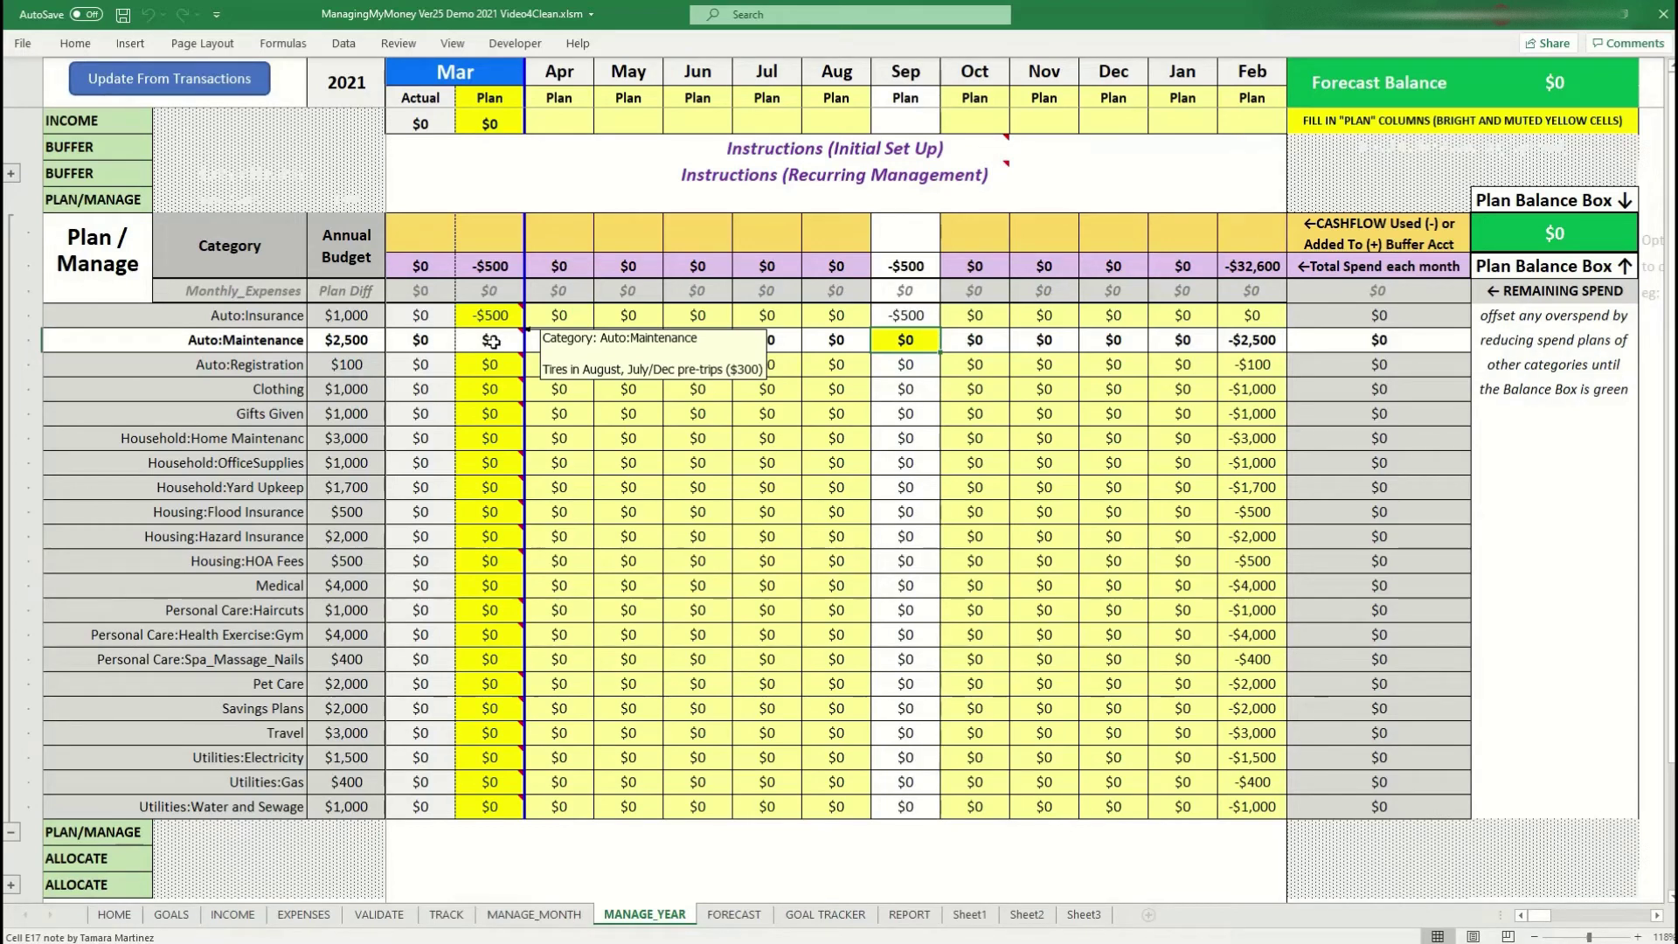
pyautogui.click(768, 341)
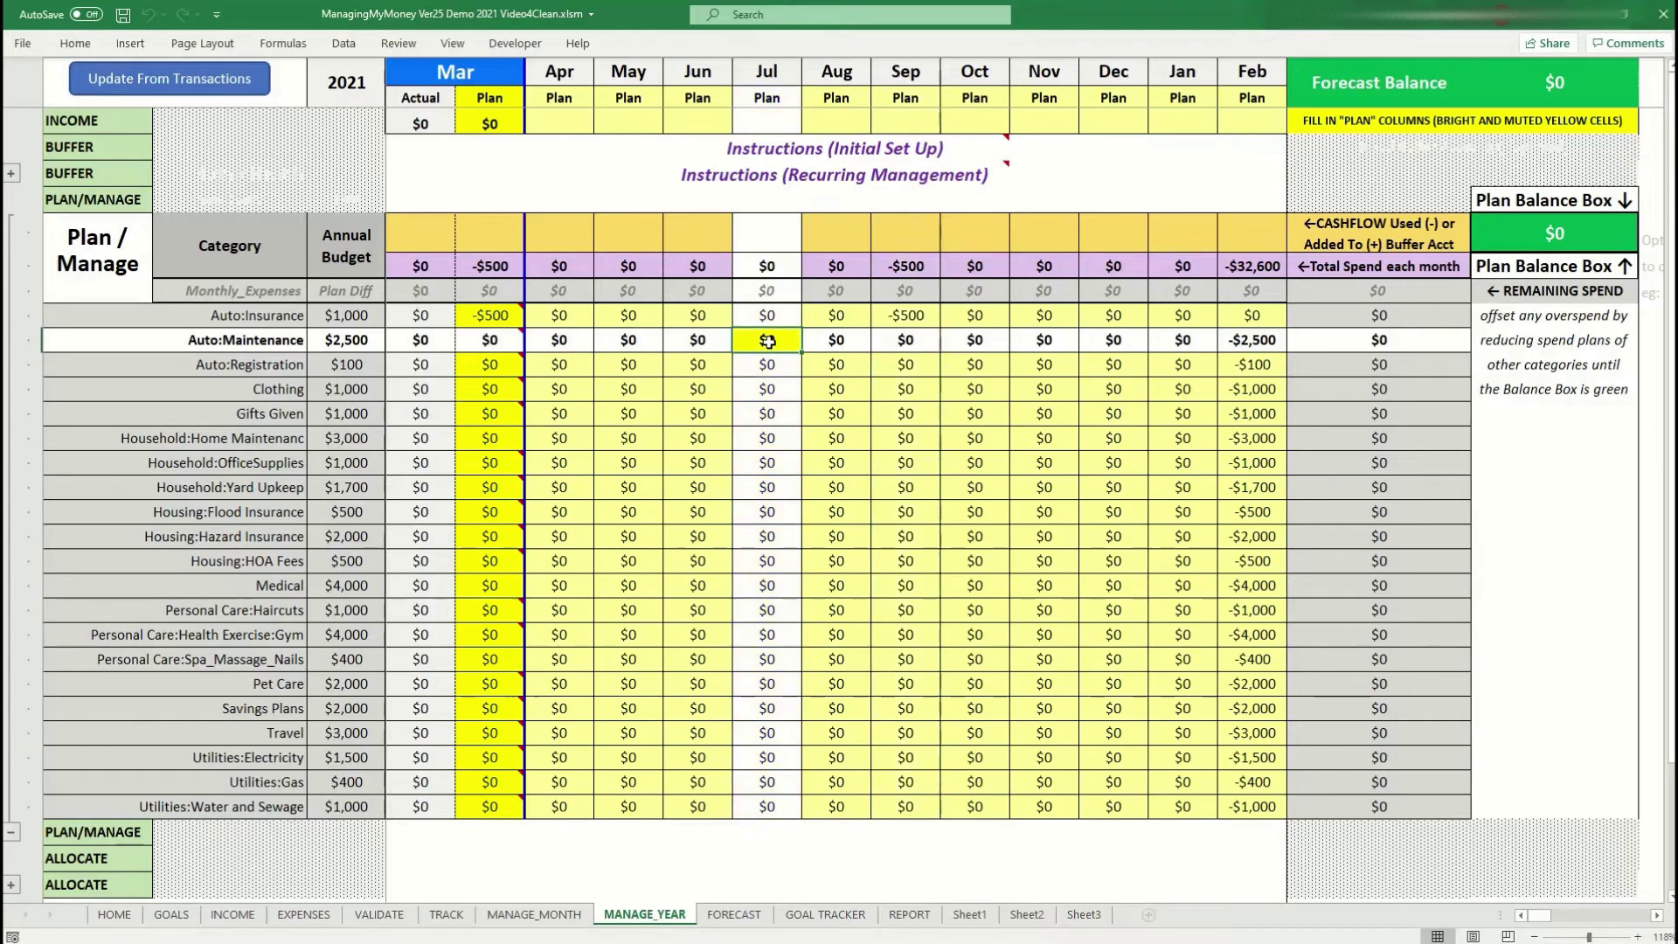
pyautogui.write('300')
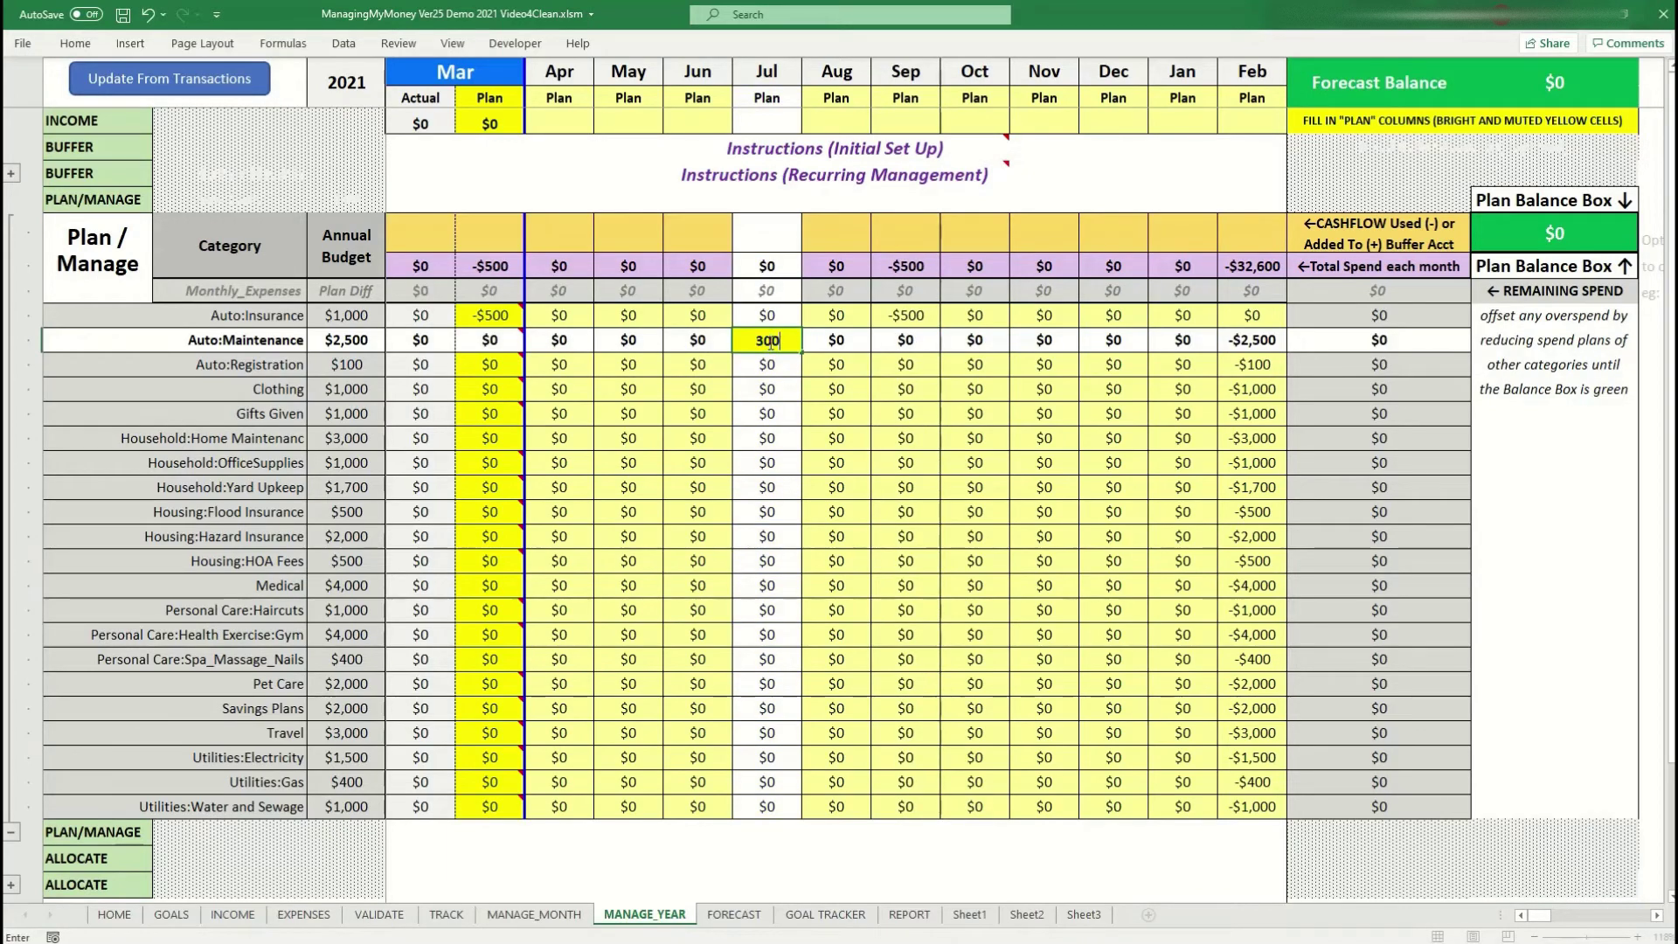
pyautogui.press('Tab')
pyautogui.write('300')
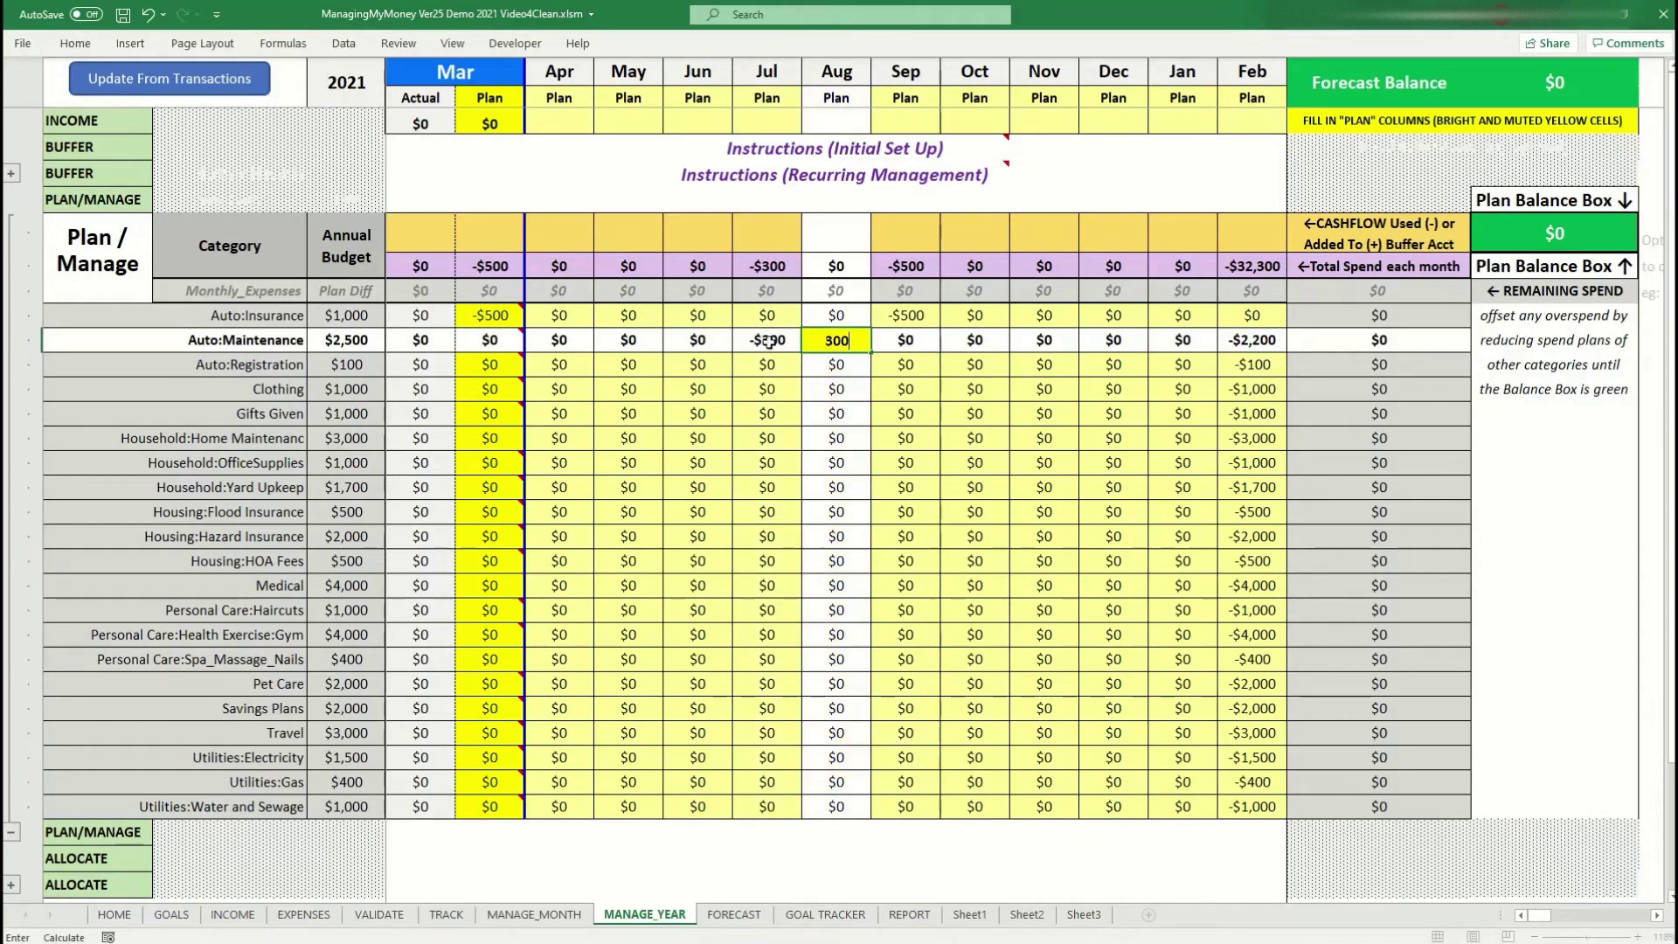
pyautogui.click(1117, 339)
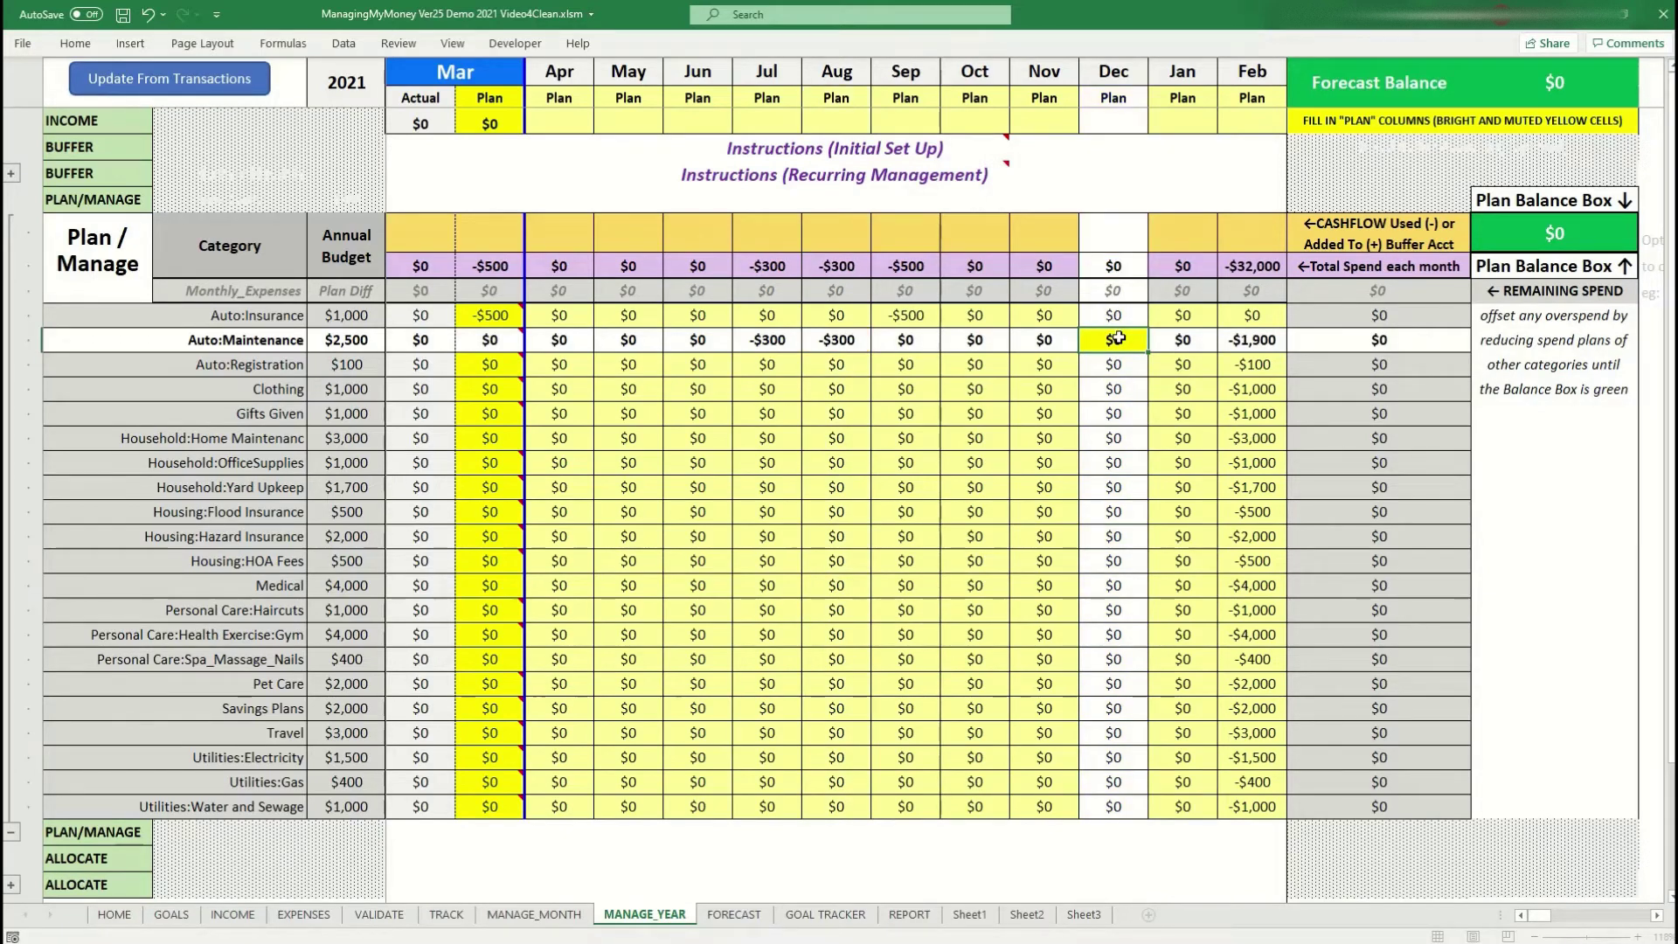
pyautogui.write('300')
pyautogui.press('Return')
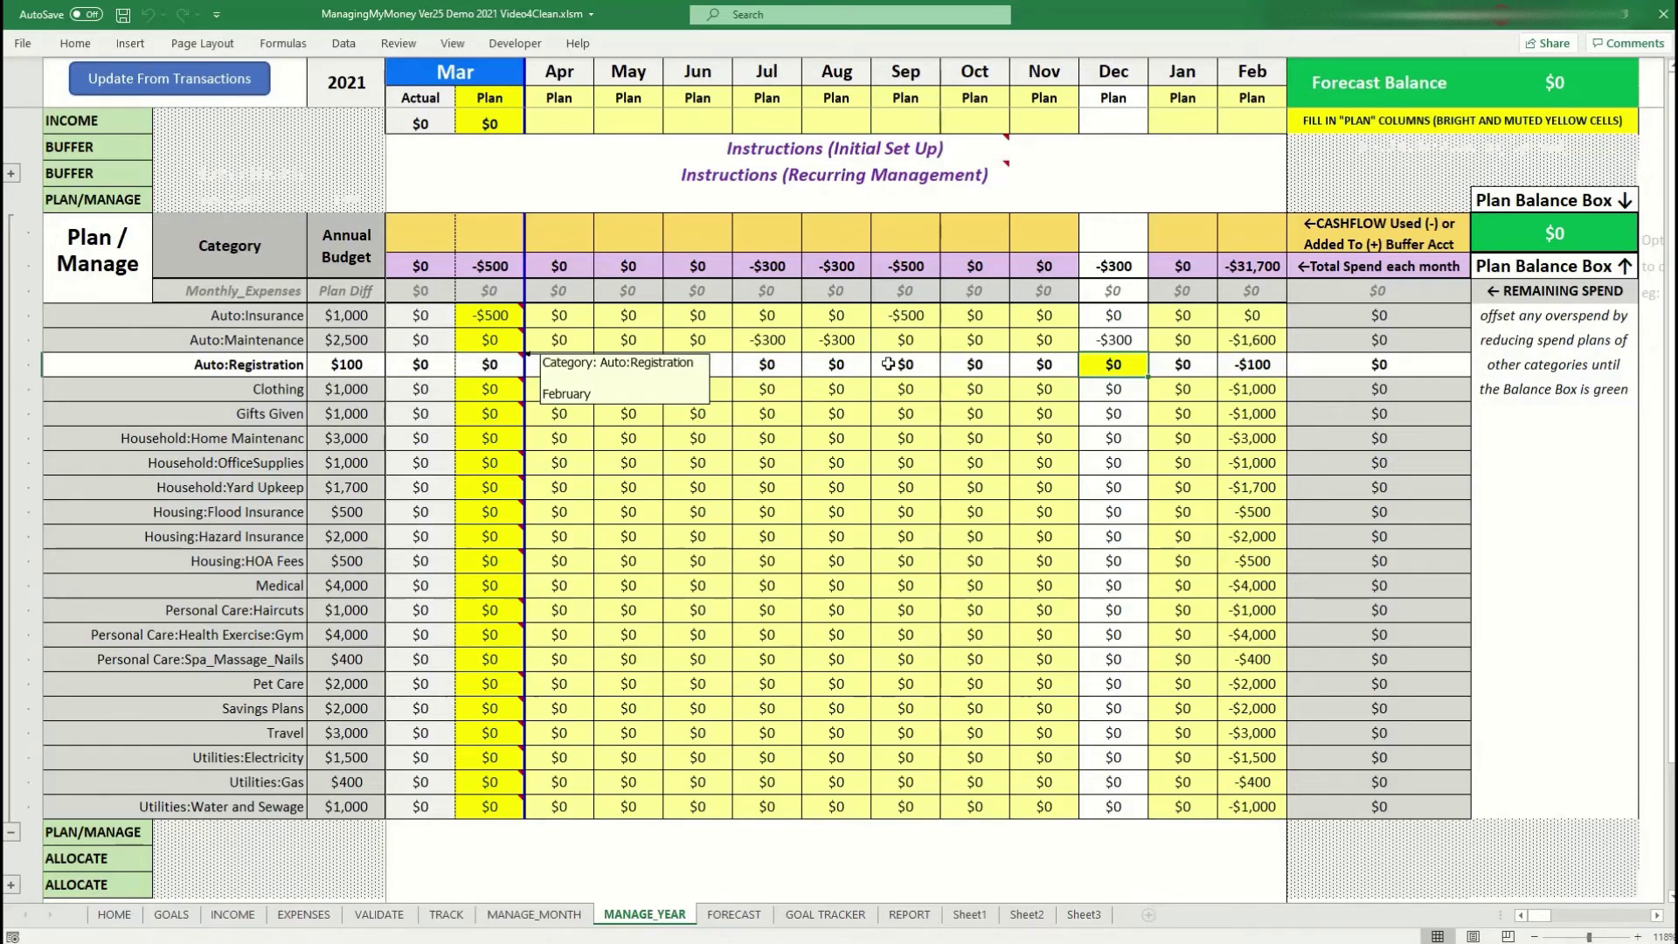
# Step: Check the Clothing note and enter 500 as the August plan for that category
pyautogui.moveTo(495, 386)
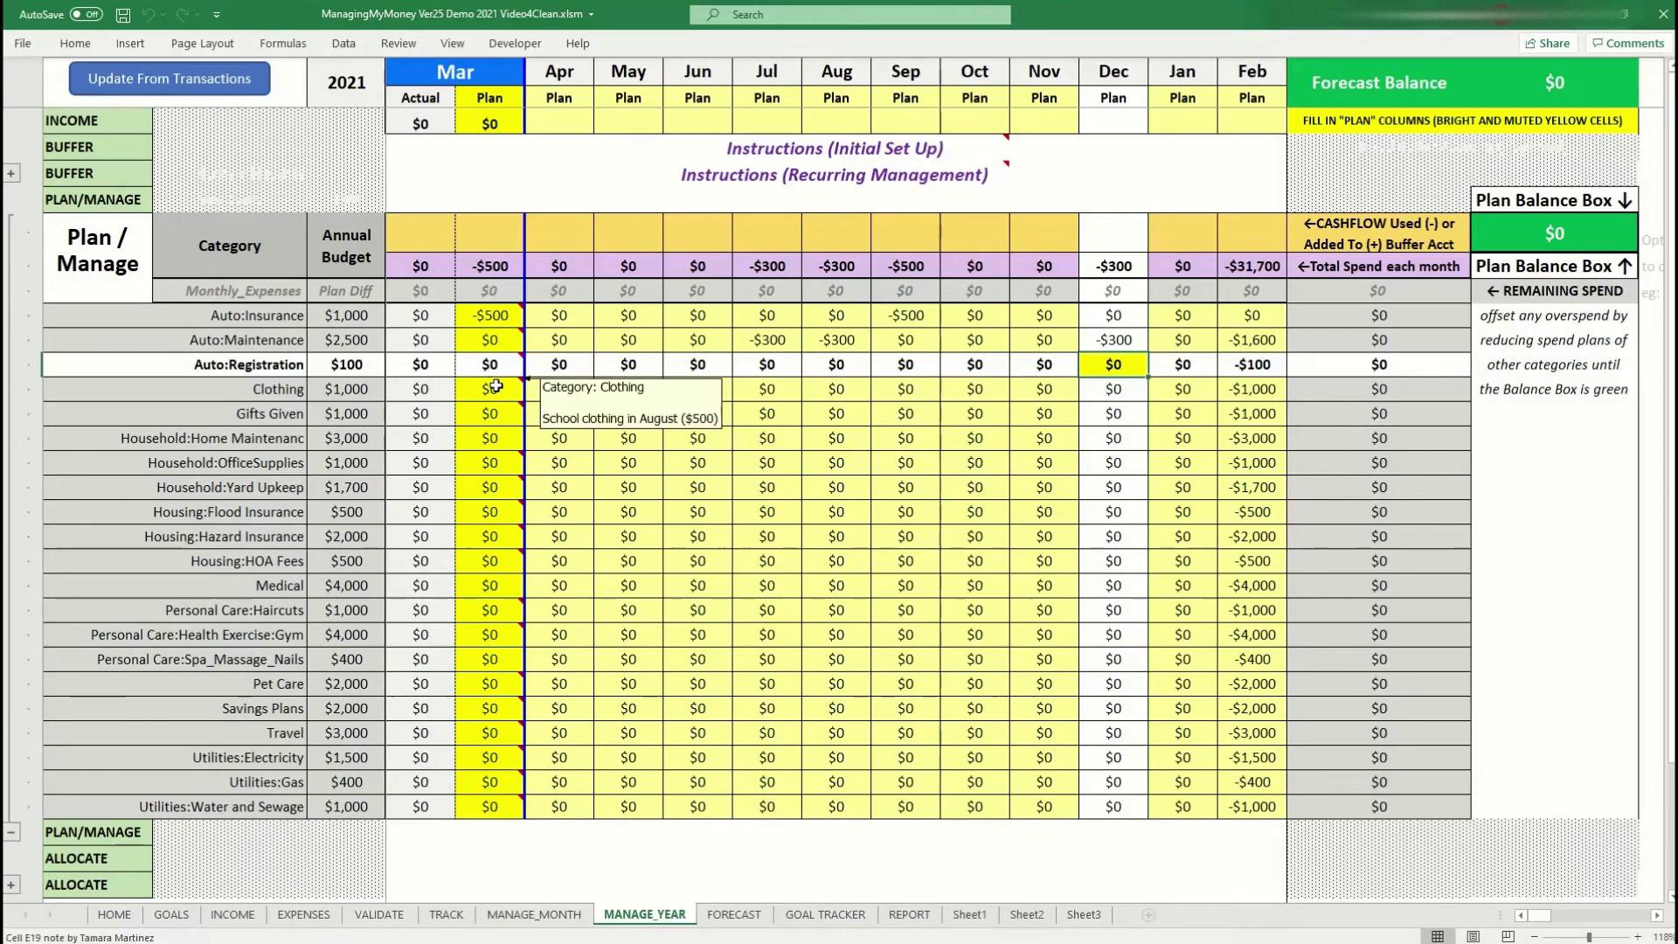
pyautogui.click(495, 388)
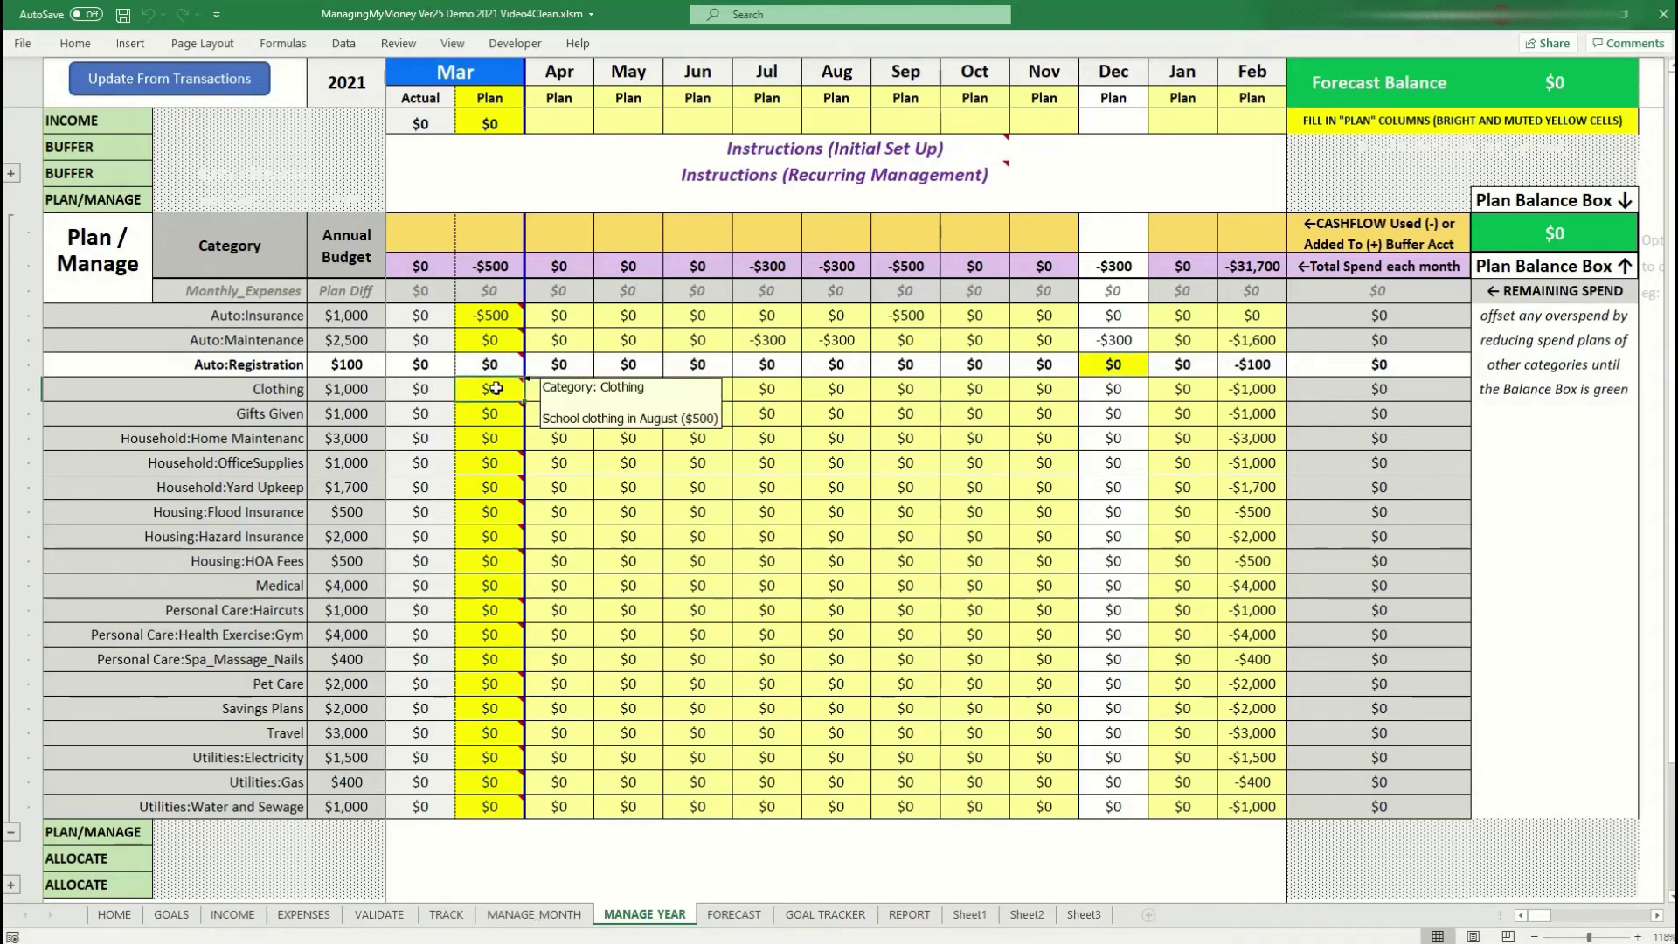
pyautogui.click(837, 387)
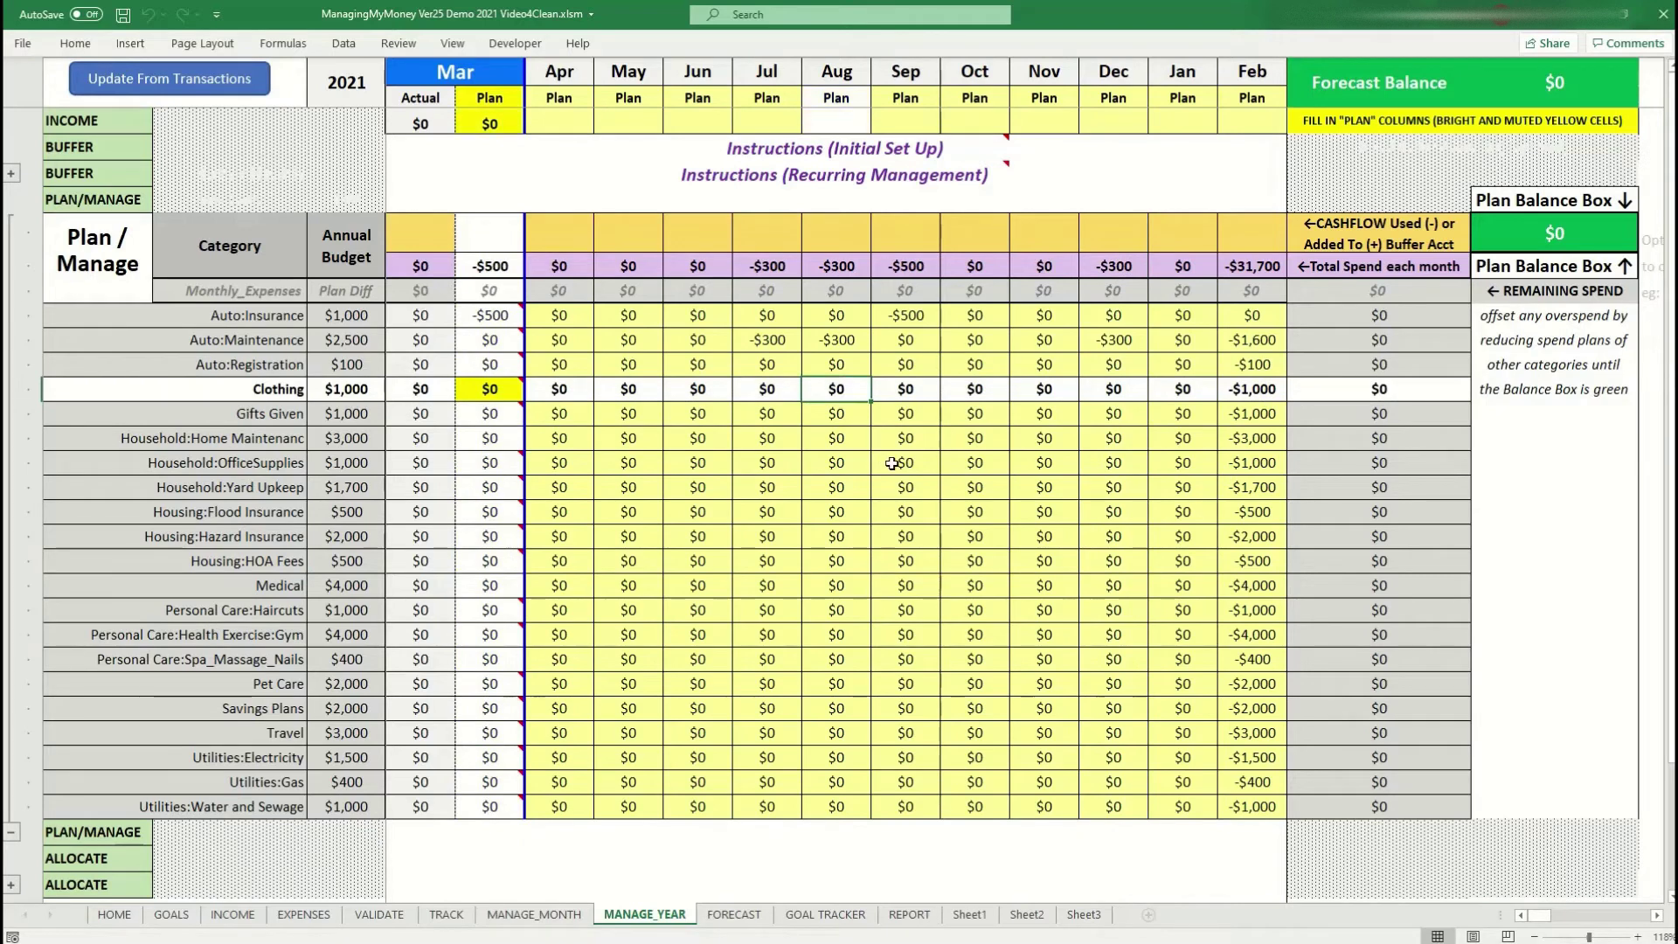
pyautogui.write('50')
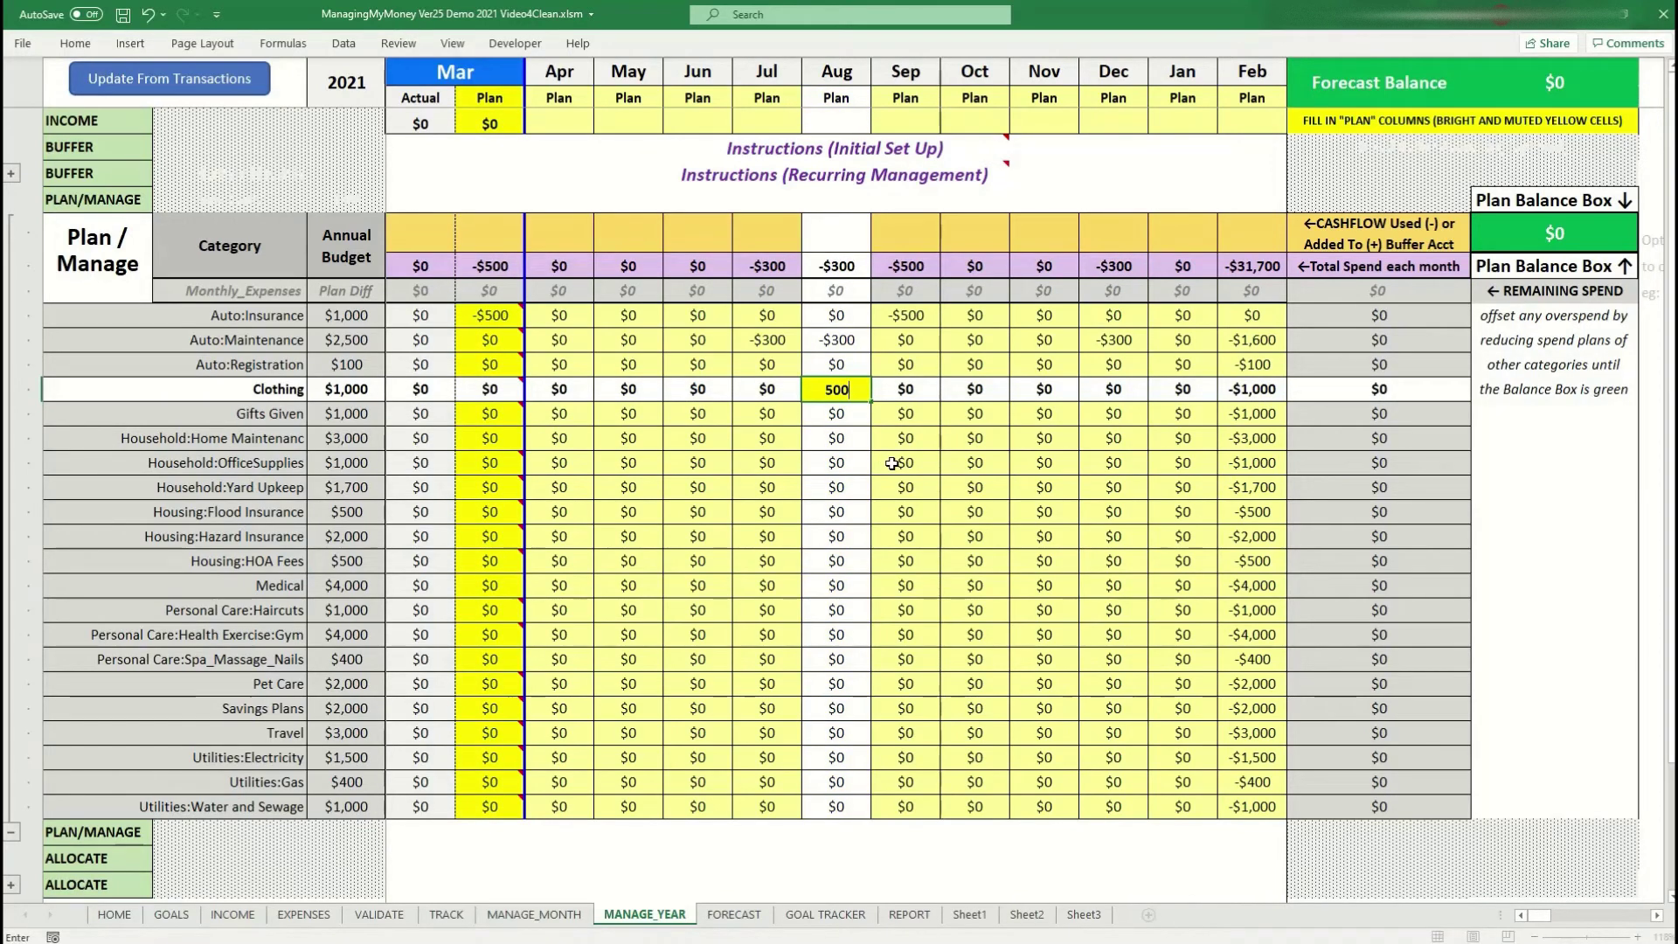
pyautogui.write('0')
pyautogui.press('Return')
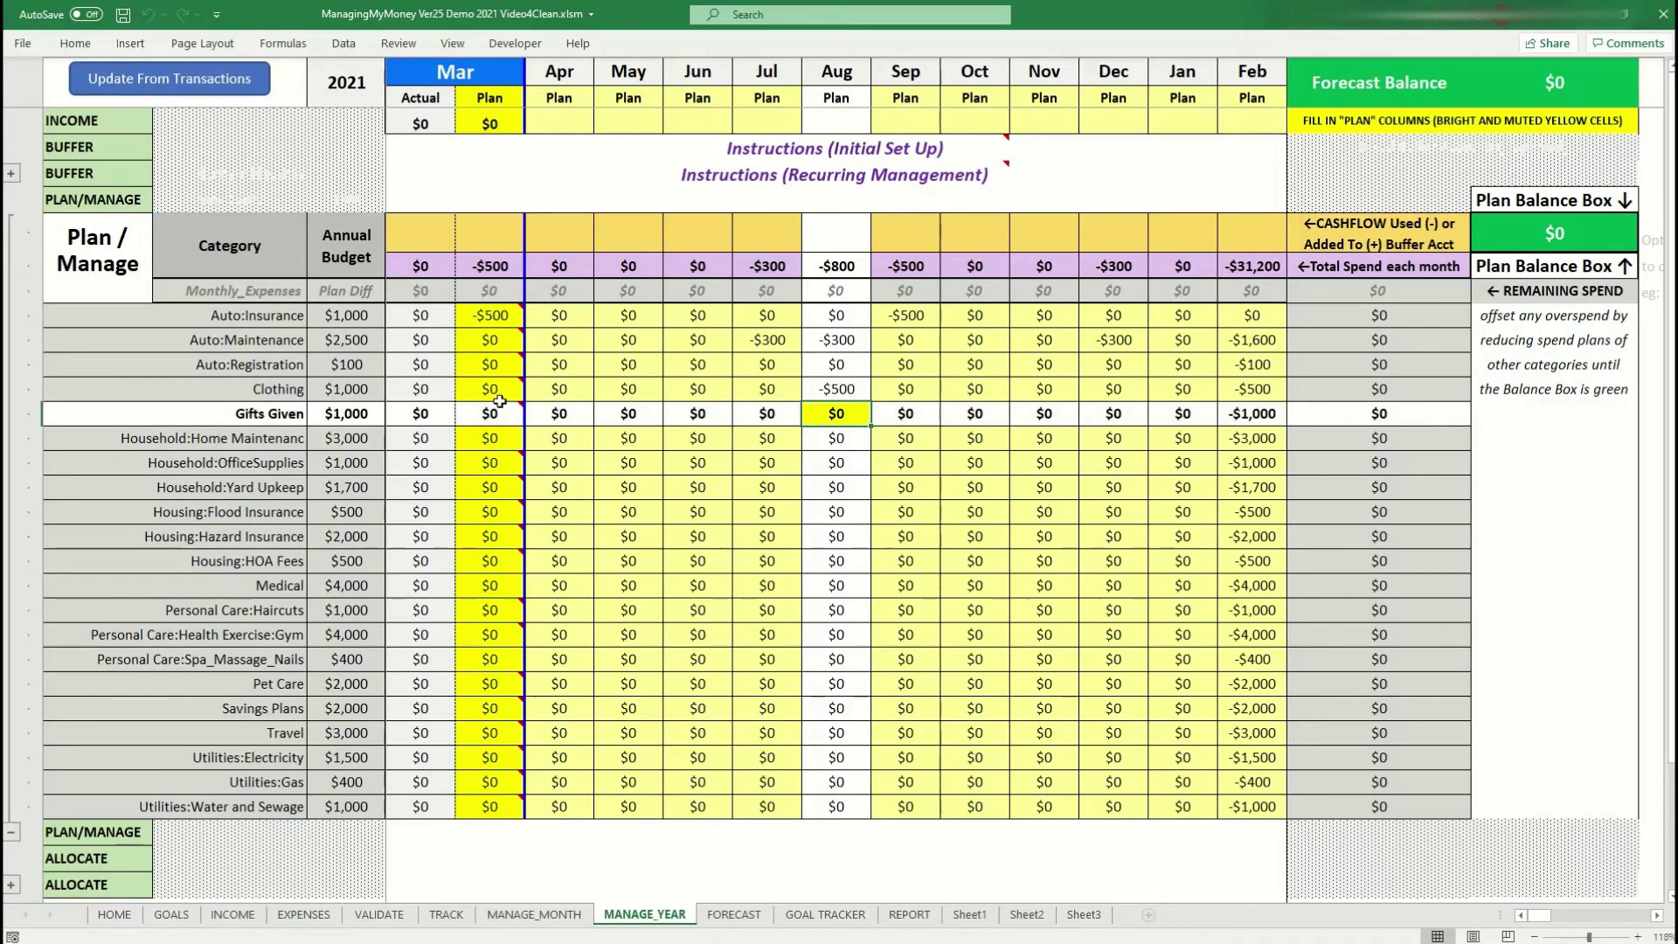
# Step: Check the Gifts Given note and enter 500 as the December plan for that category
pyautogui.moveTo(489, 413)
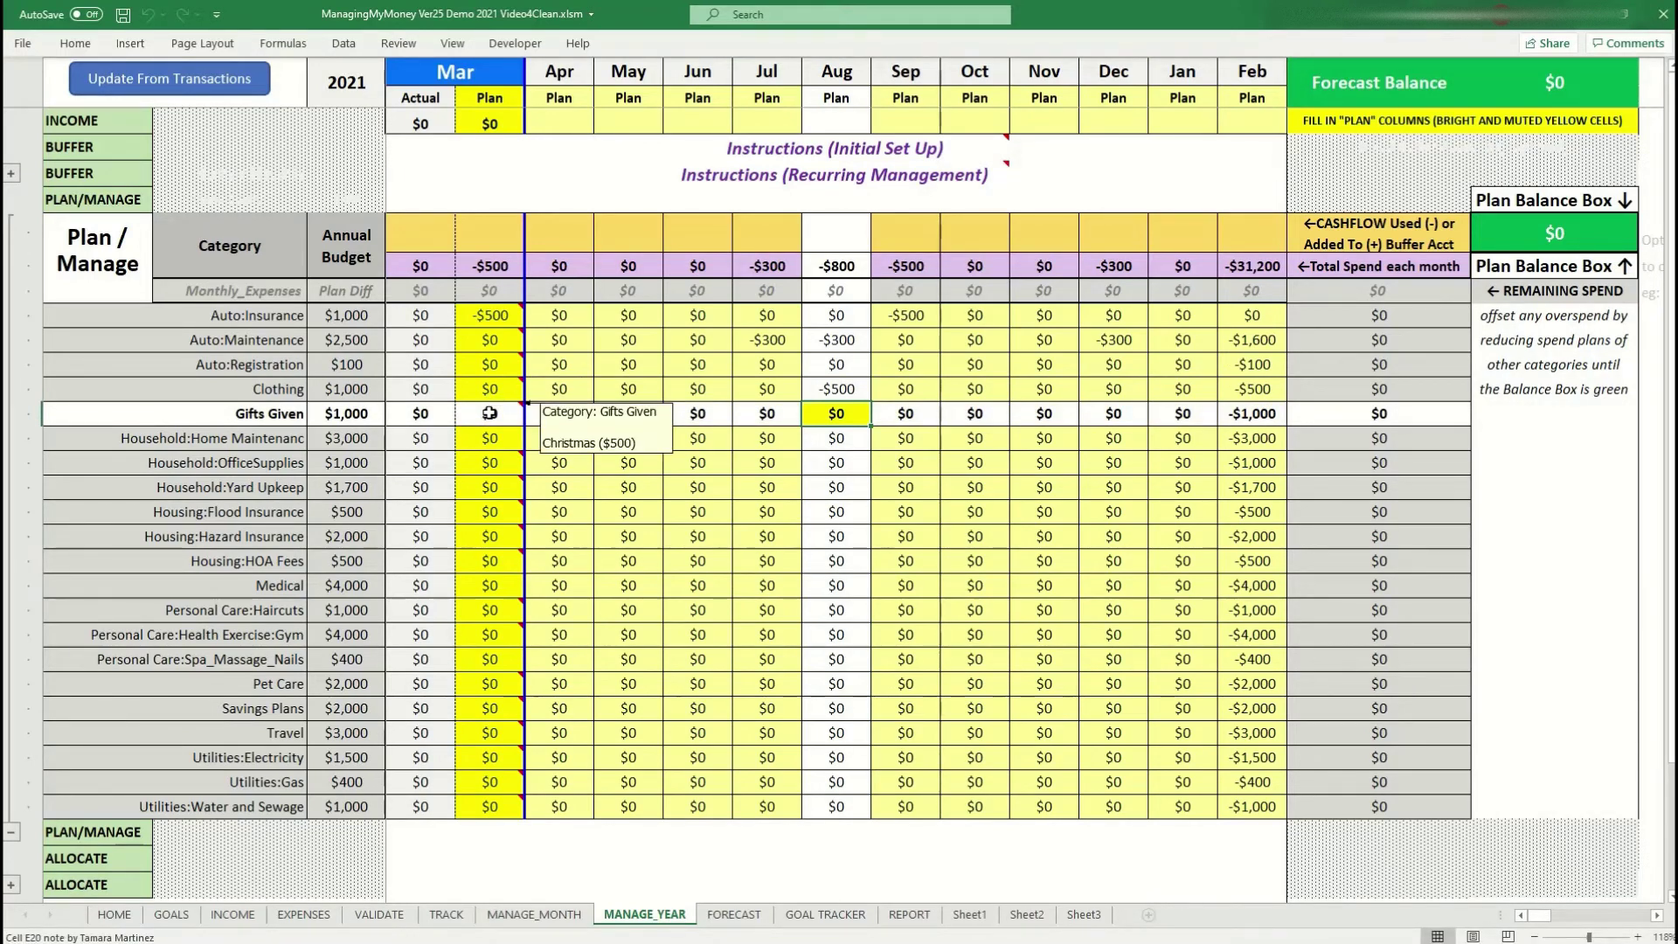
pyautogui.click(1104, 418)
pyautogui.write('500')
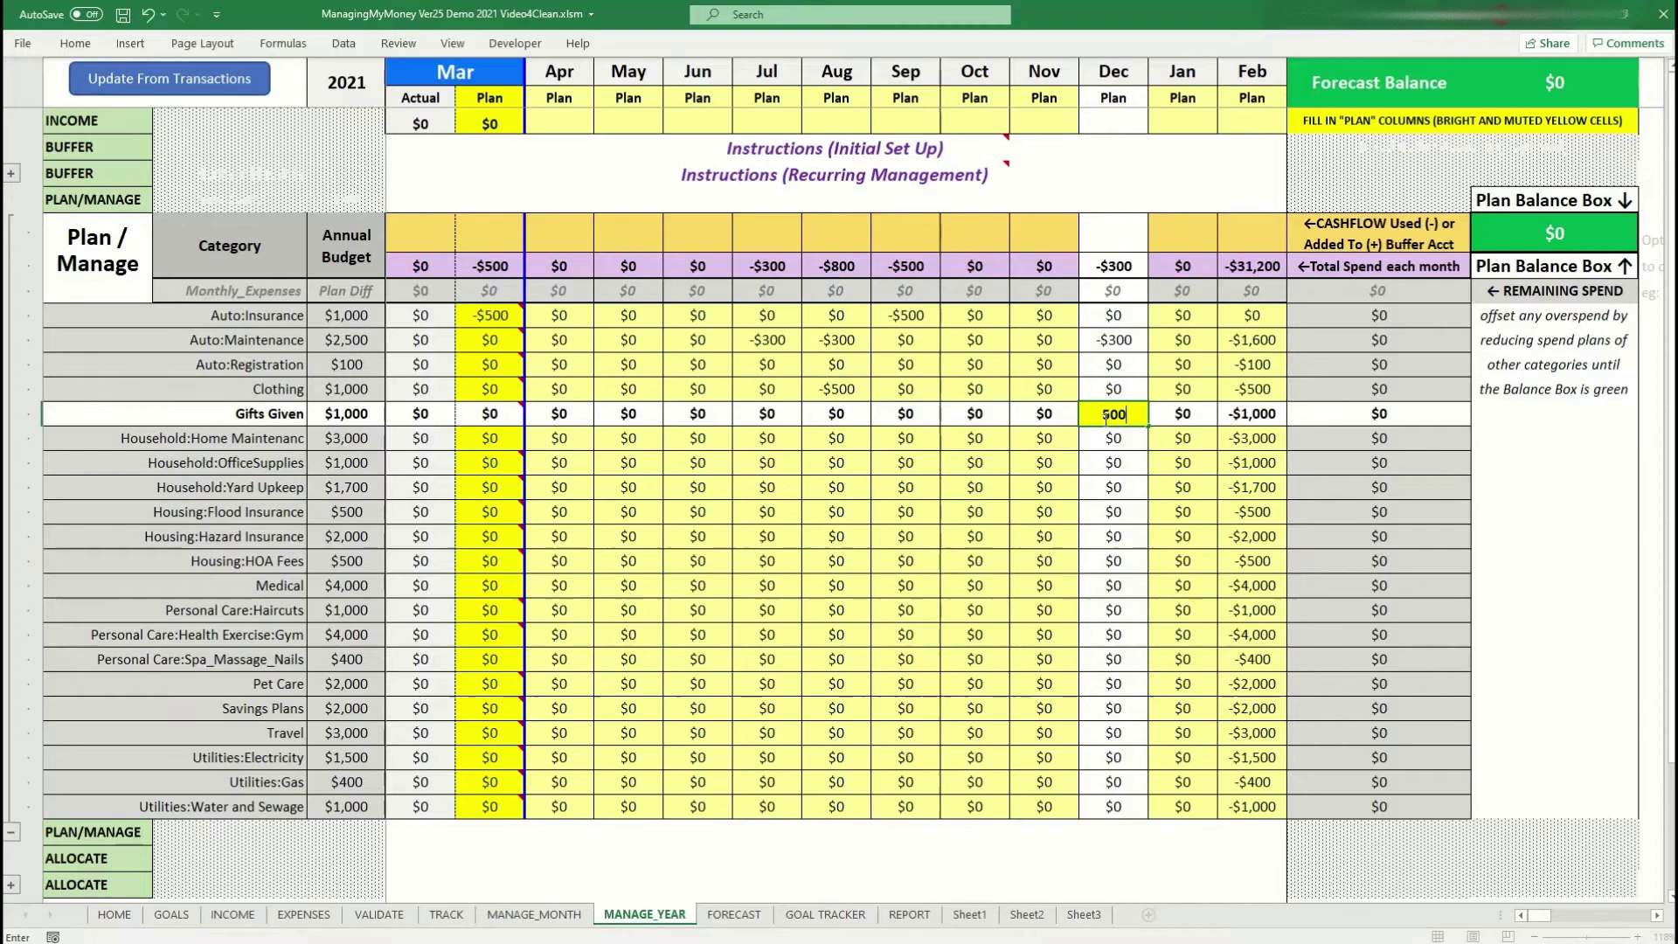
pyautogui.press('Return')
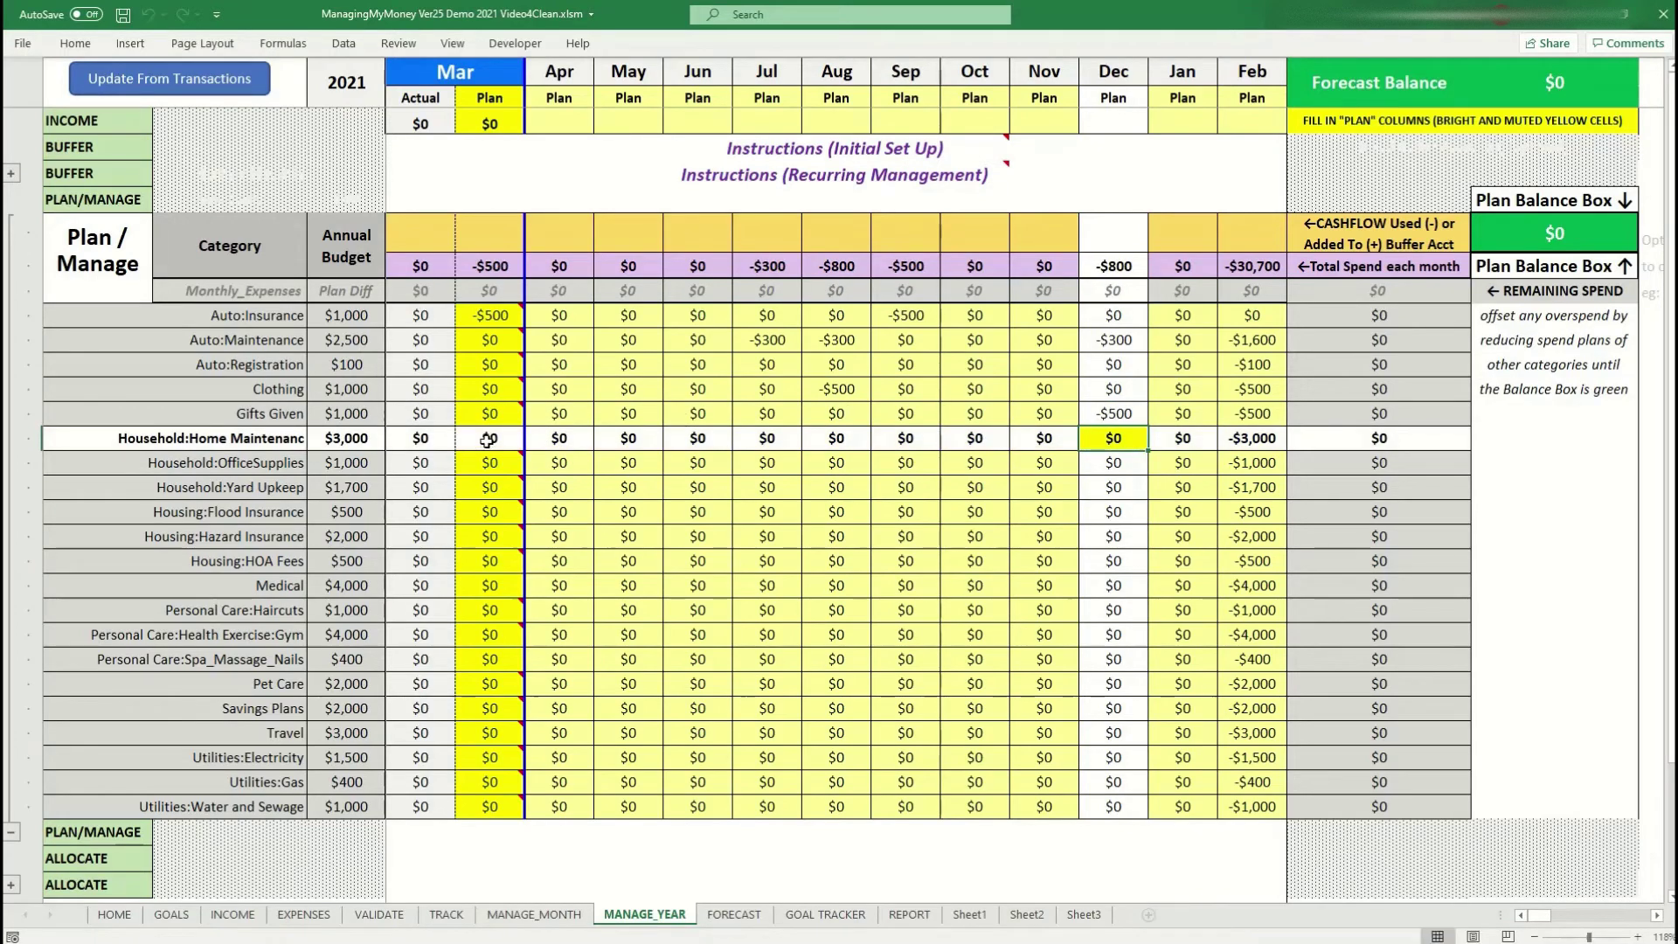
# Step: Read the quarterly OfficeSupplies note and enter 200 in the Household:Home Maintenance row for March, June, September and December
pyautogui.moveTo(483, 462)
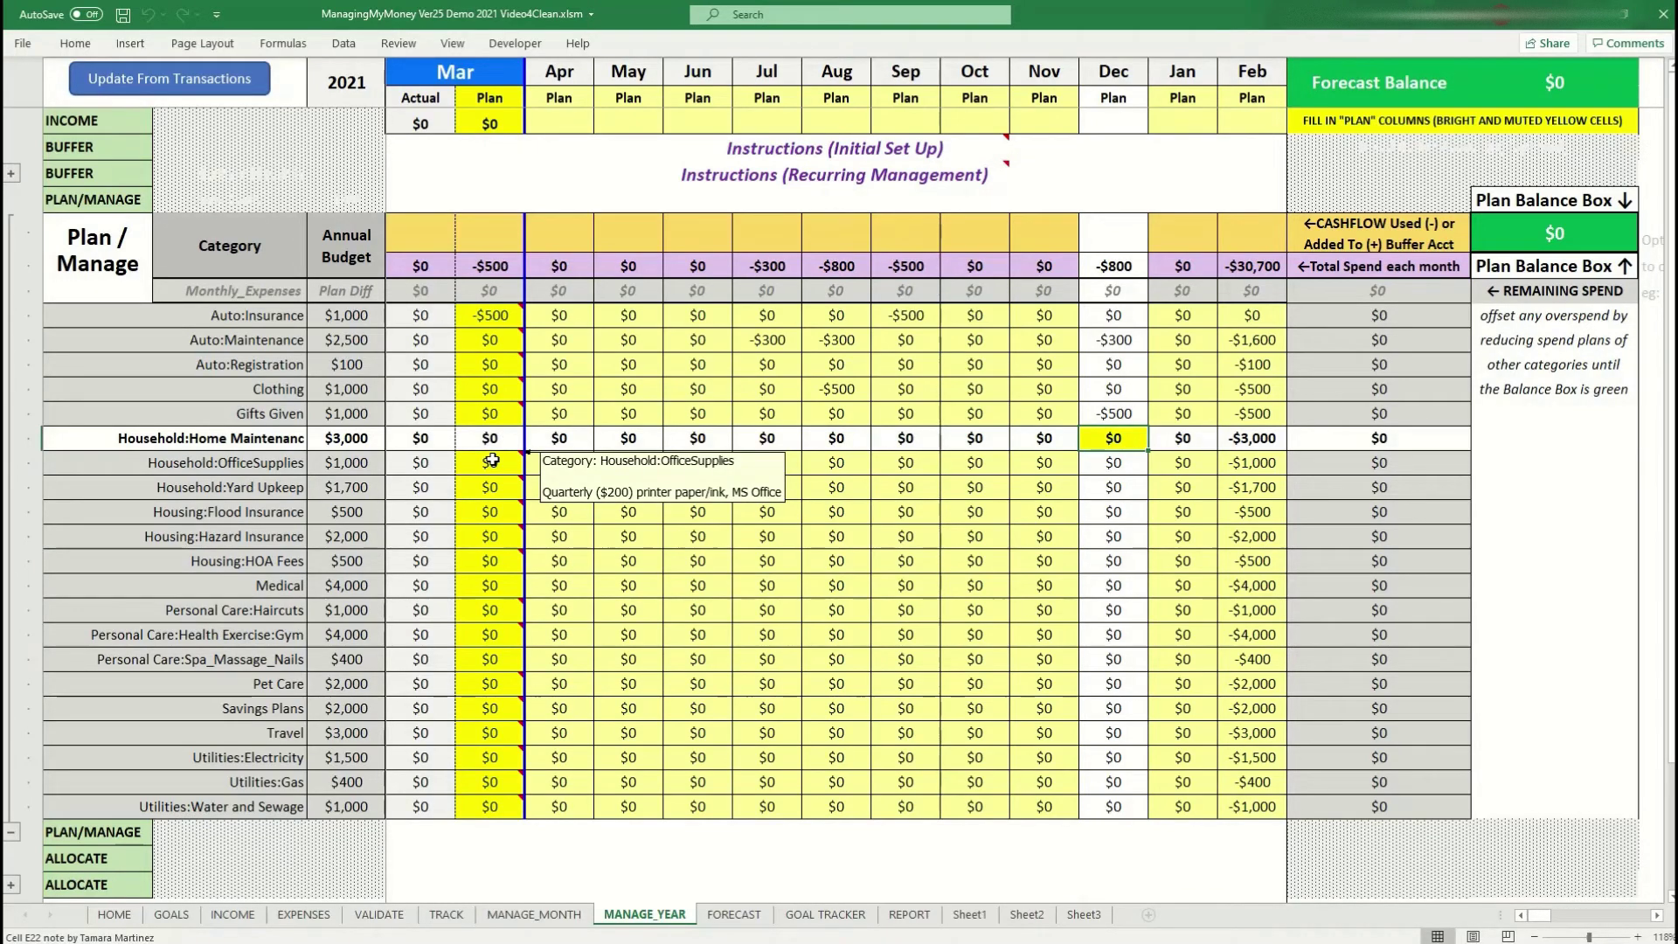
pyautogui.click(507, 437)
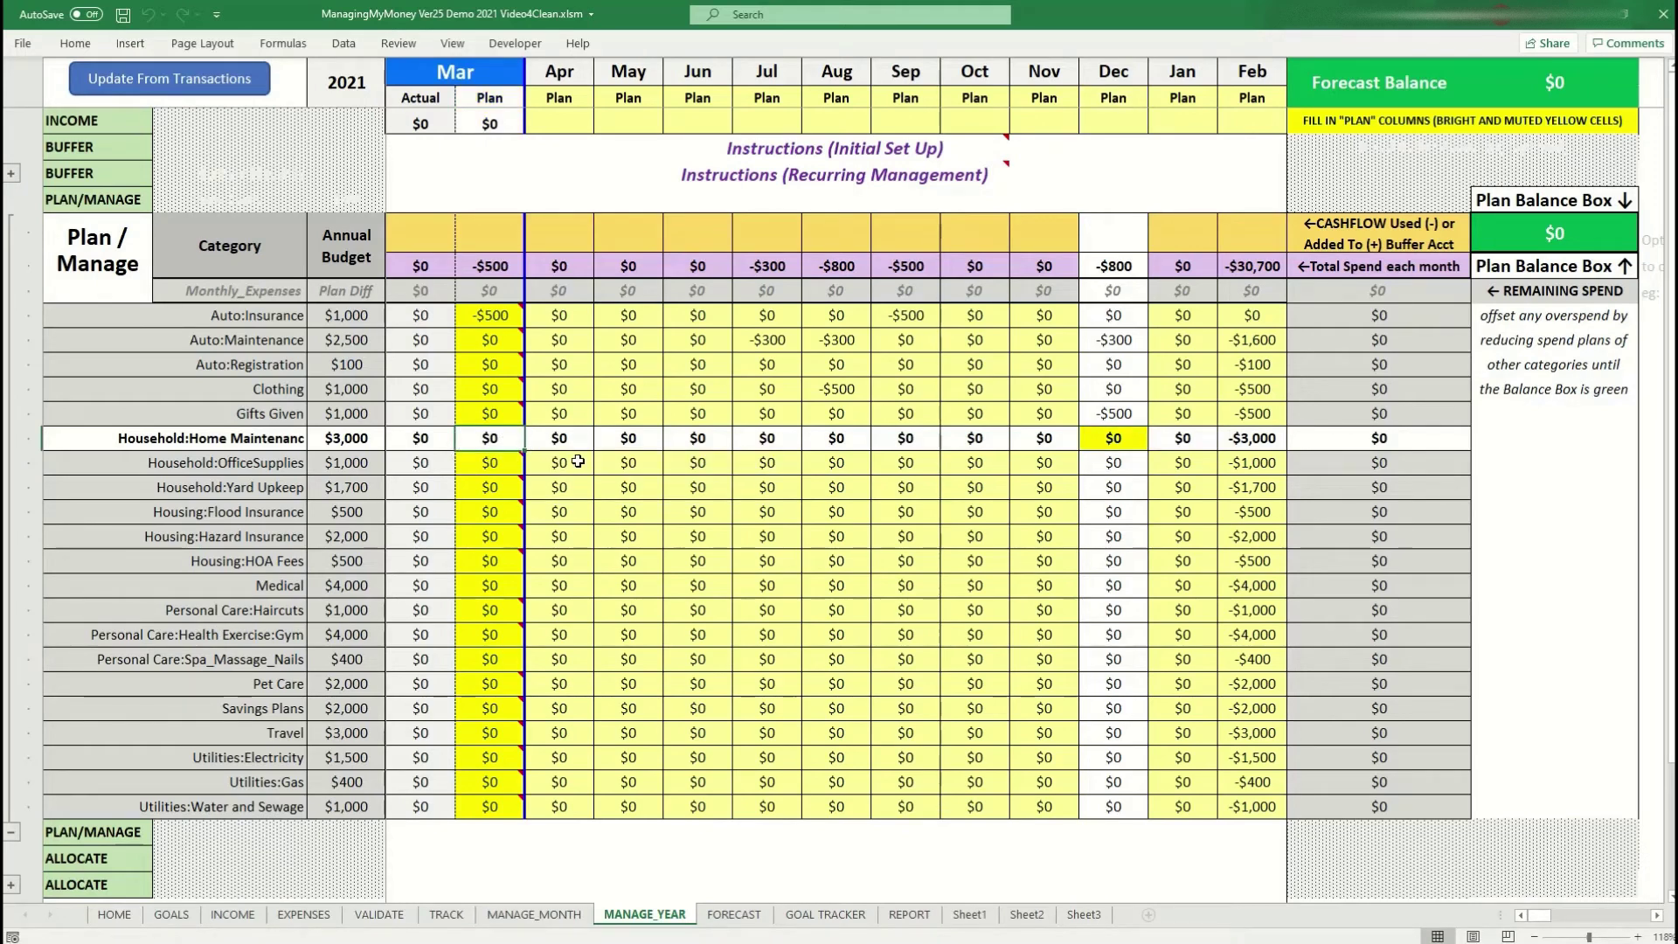
pyautogui.write('200')
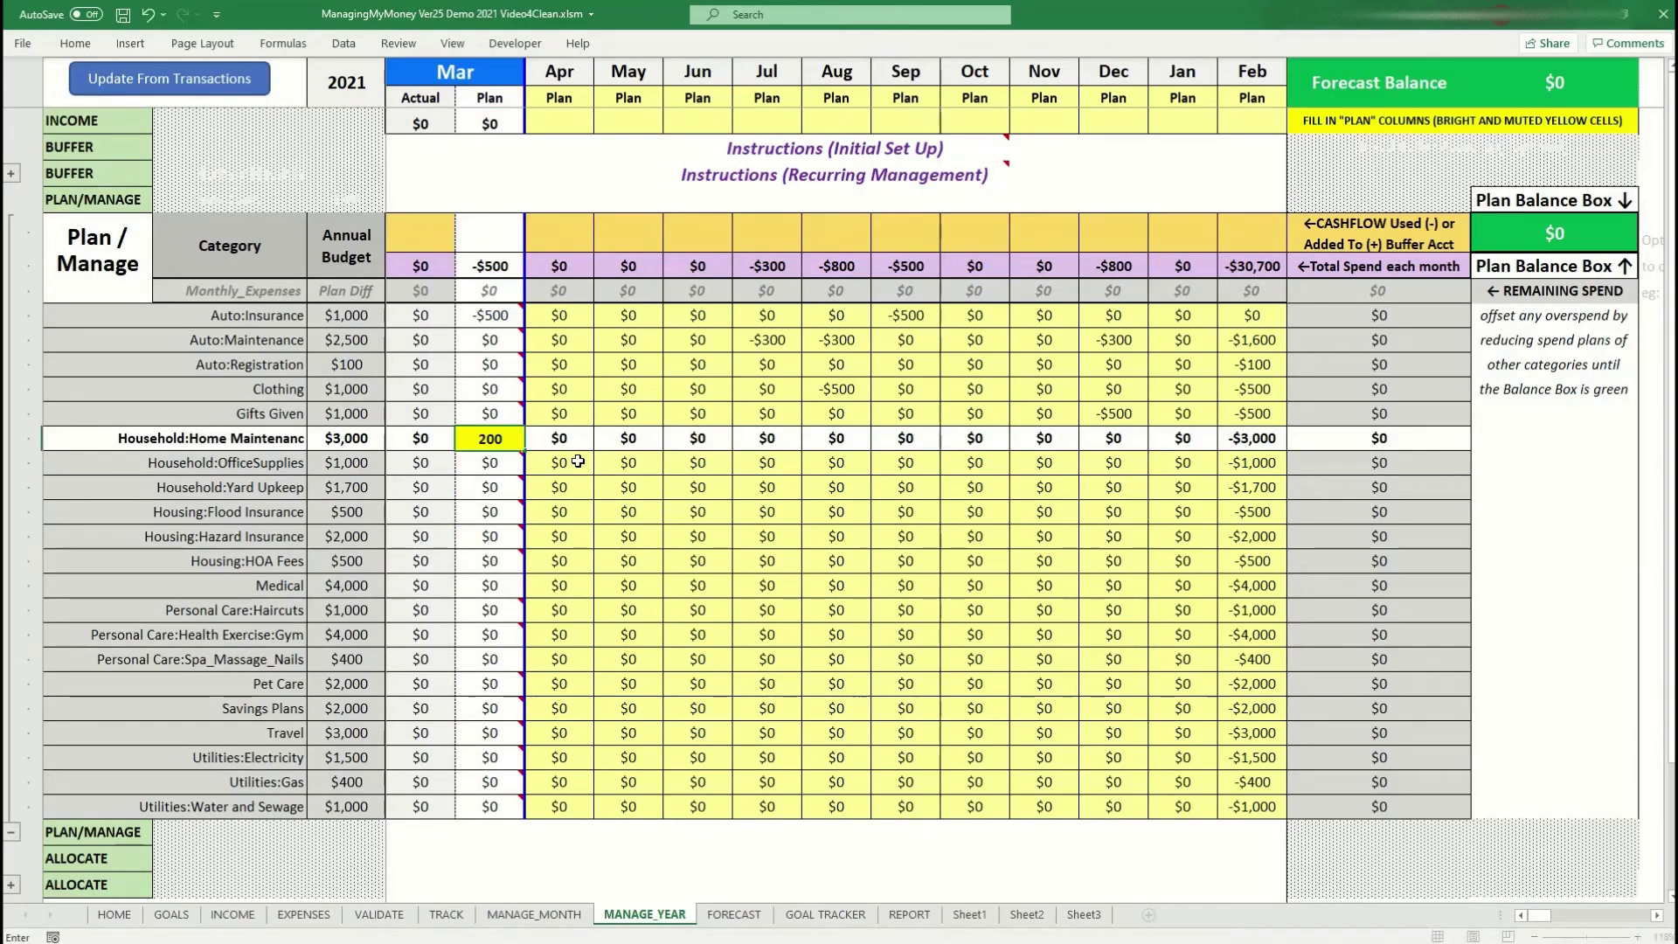
pyautogui.click(695, 440)
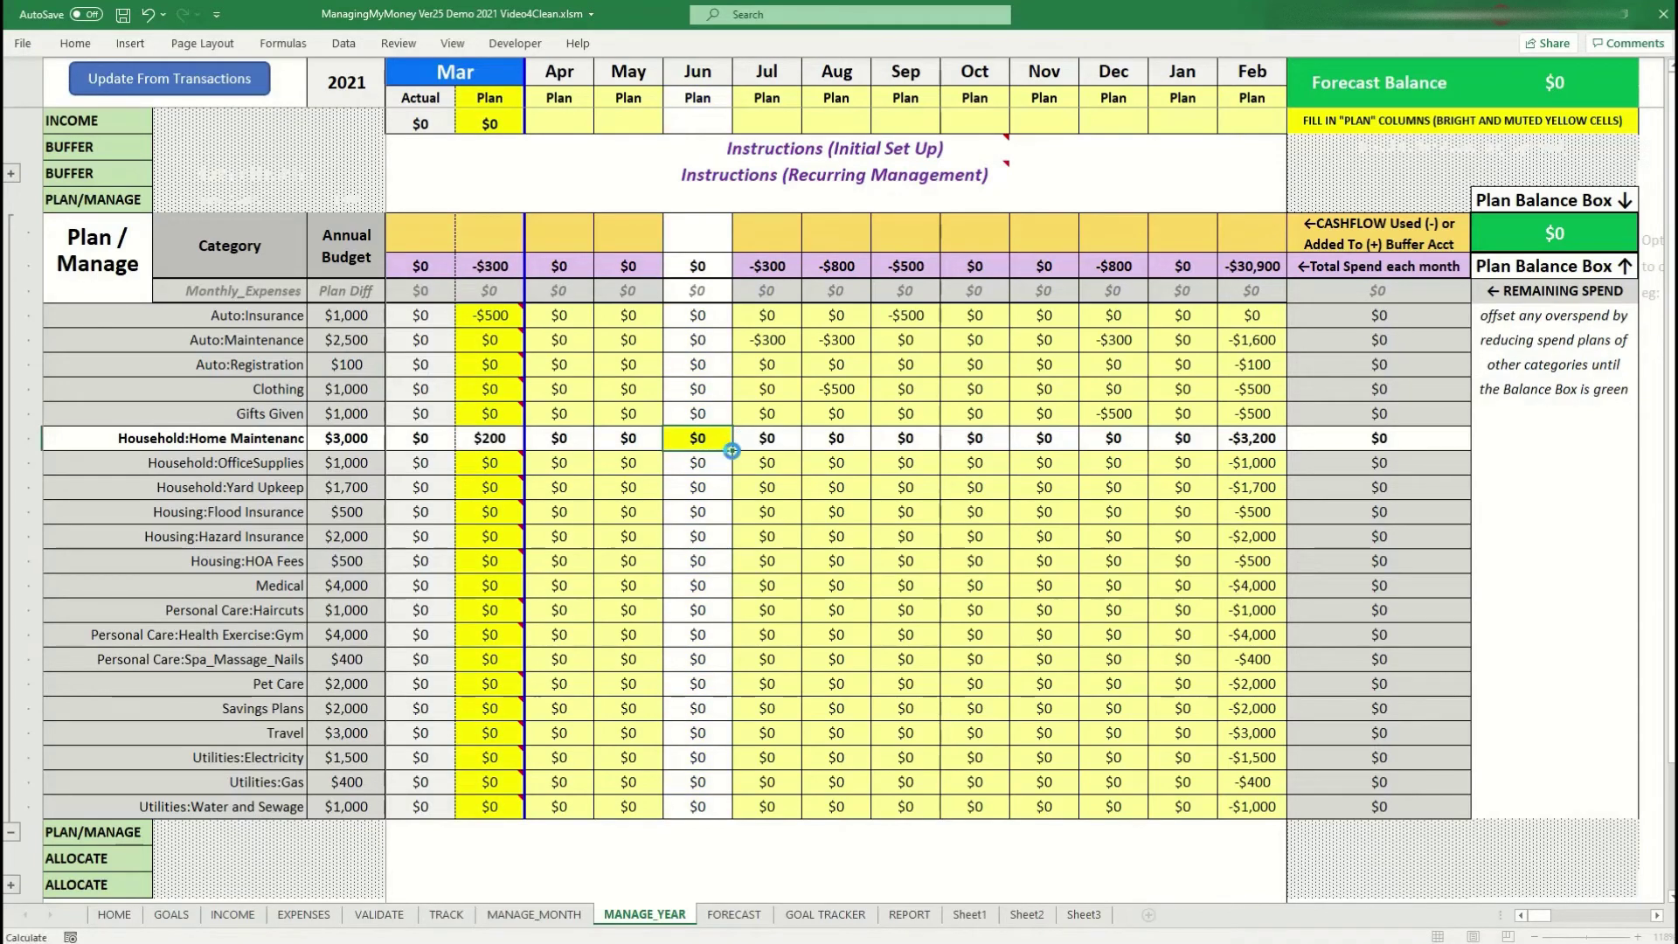
pyautogui.write('200')
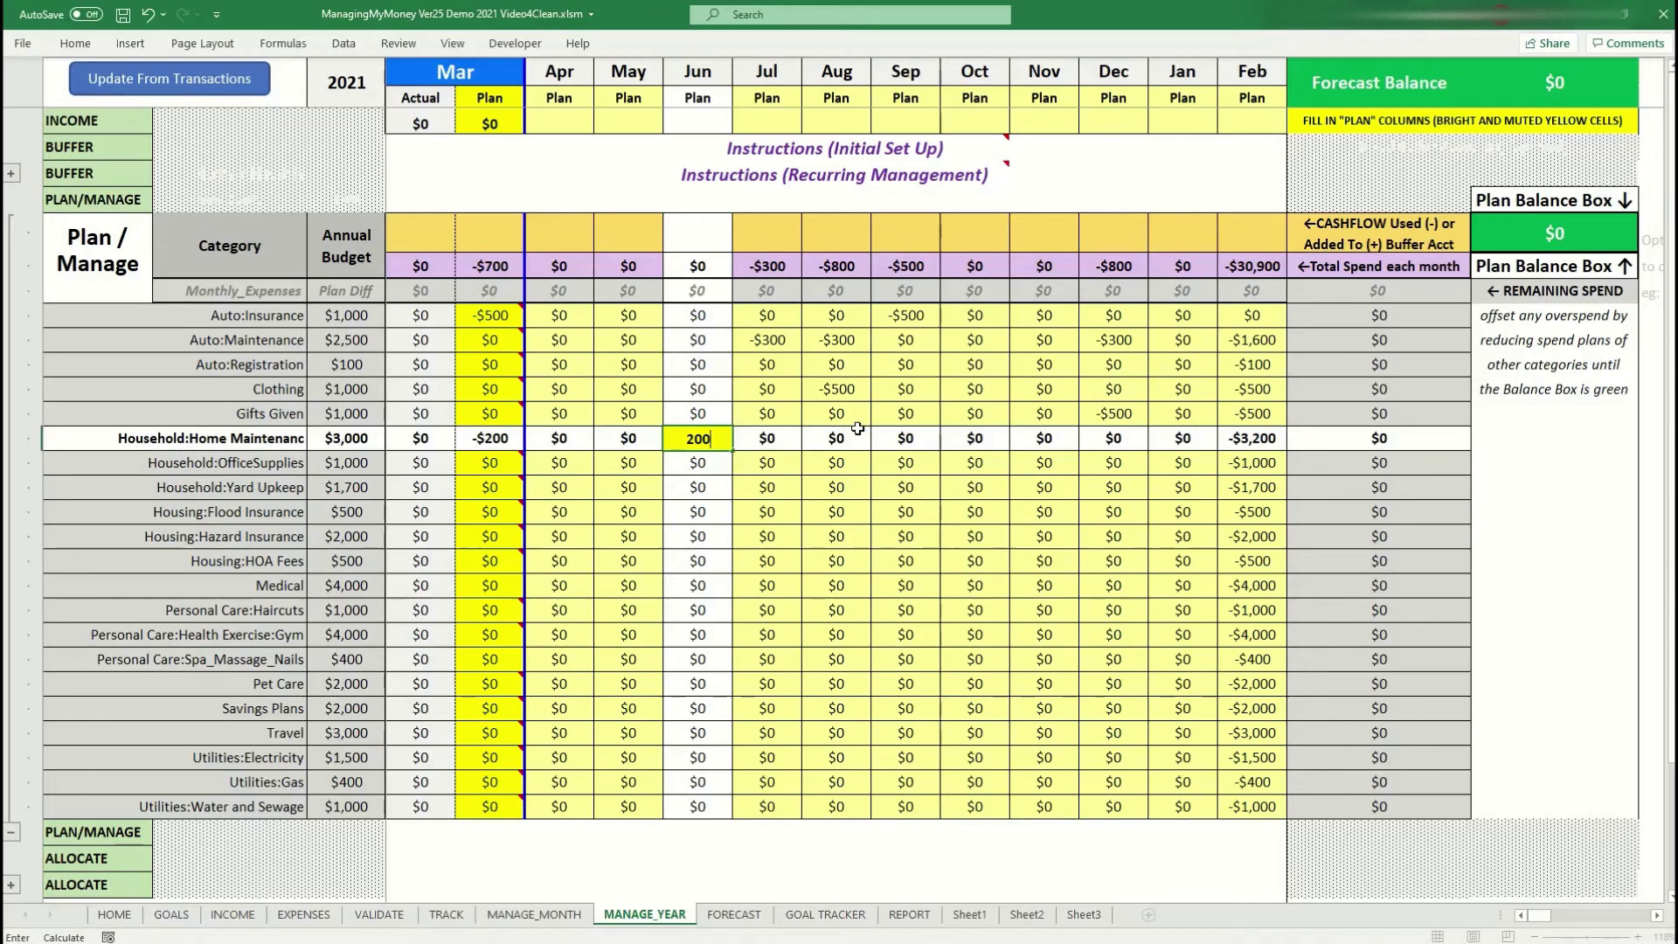
pyautogui.click(920, 437)
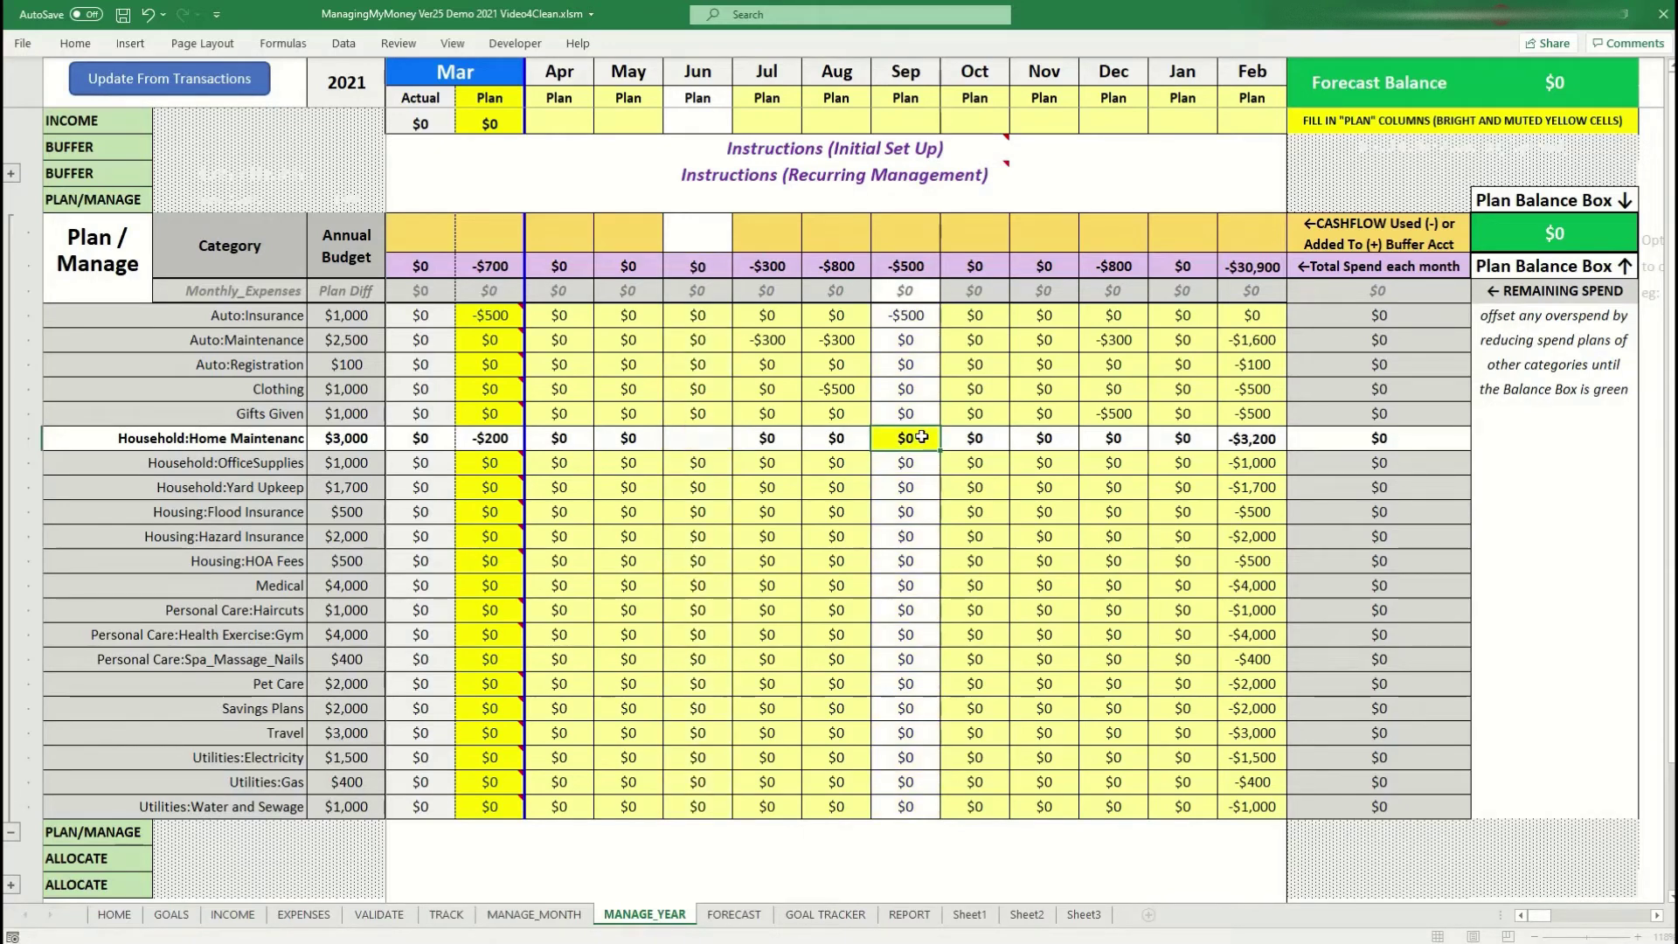
pyautogui.write('200')
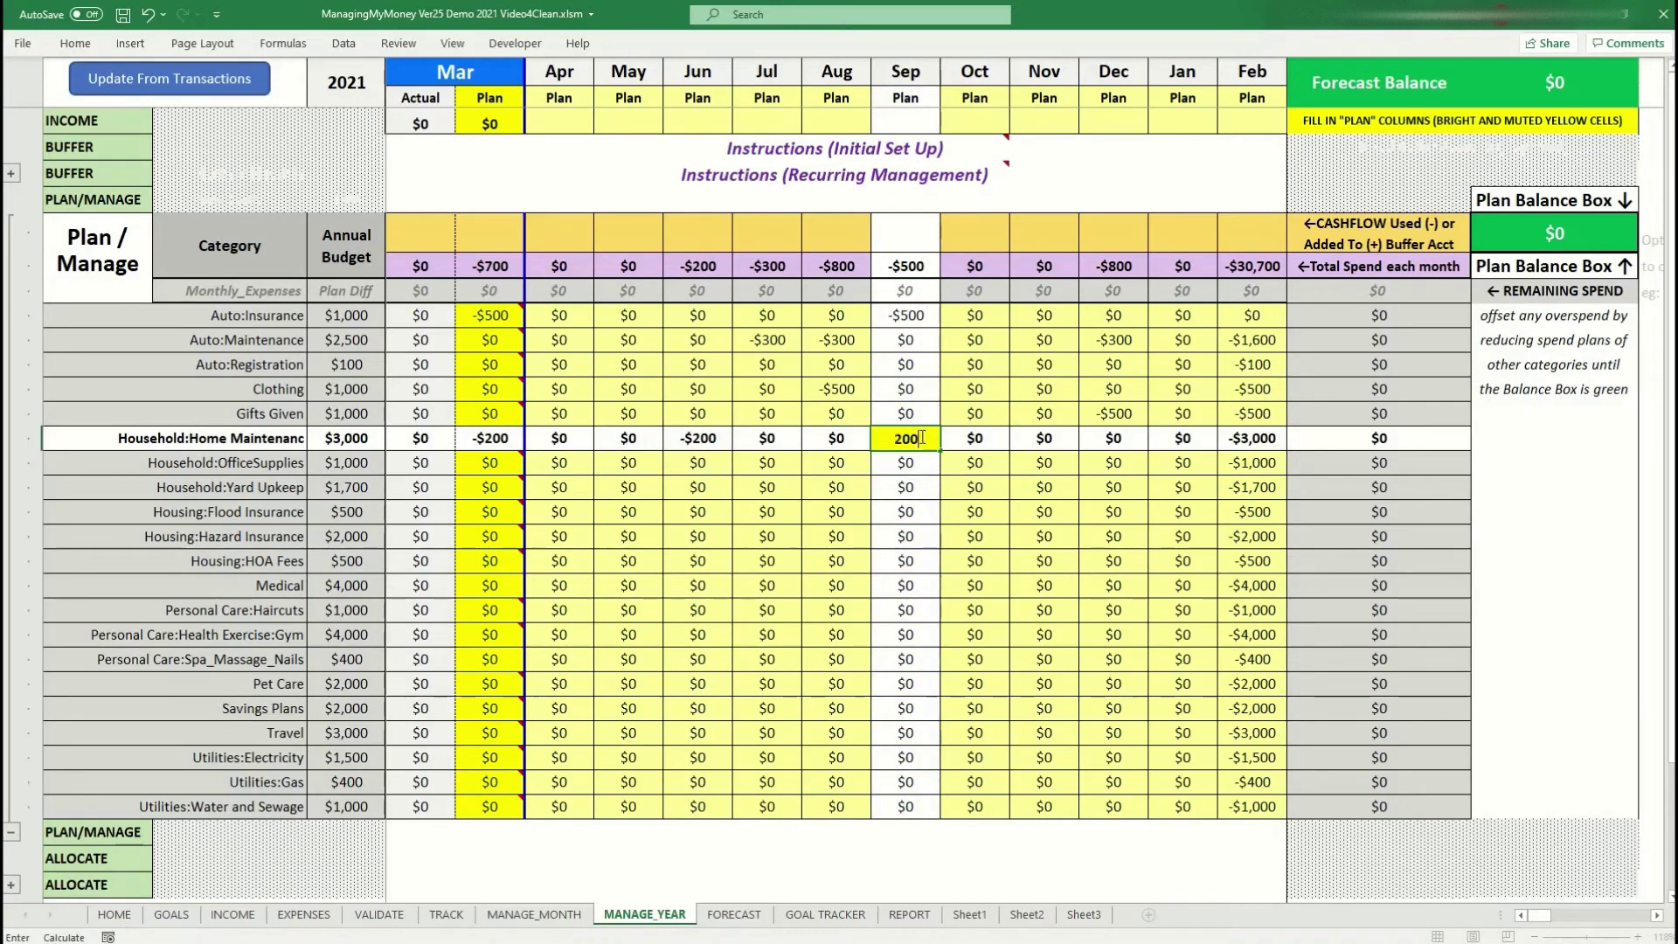
pyautogui.click(908, 472)
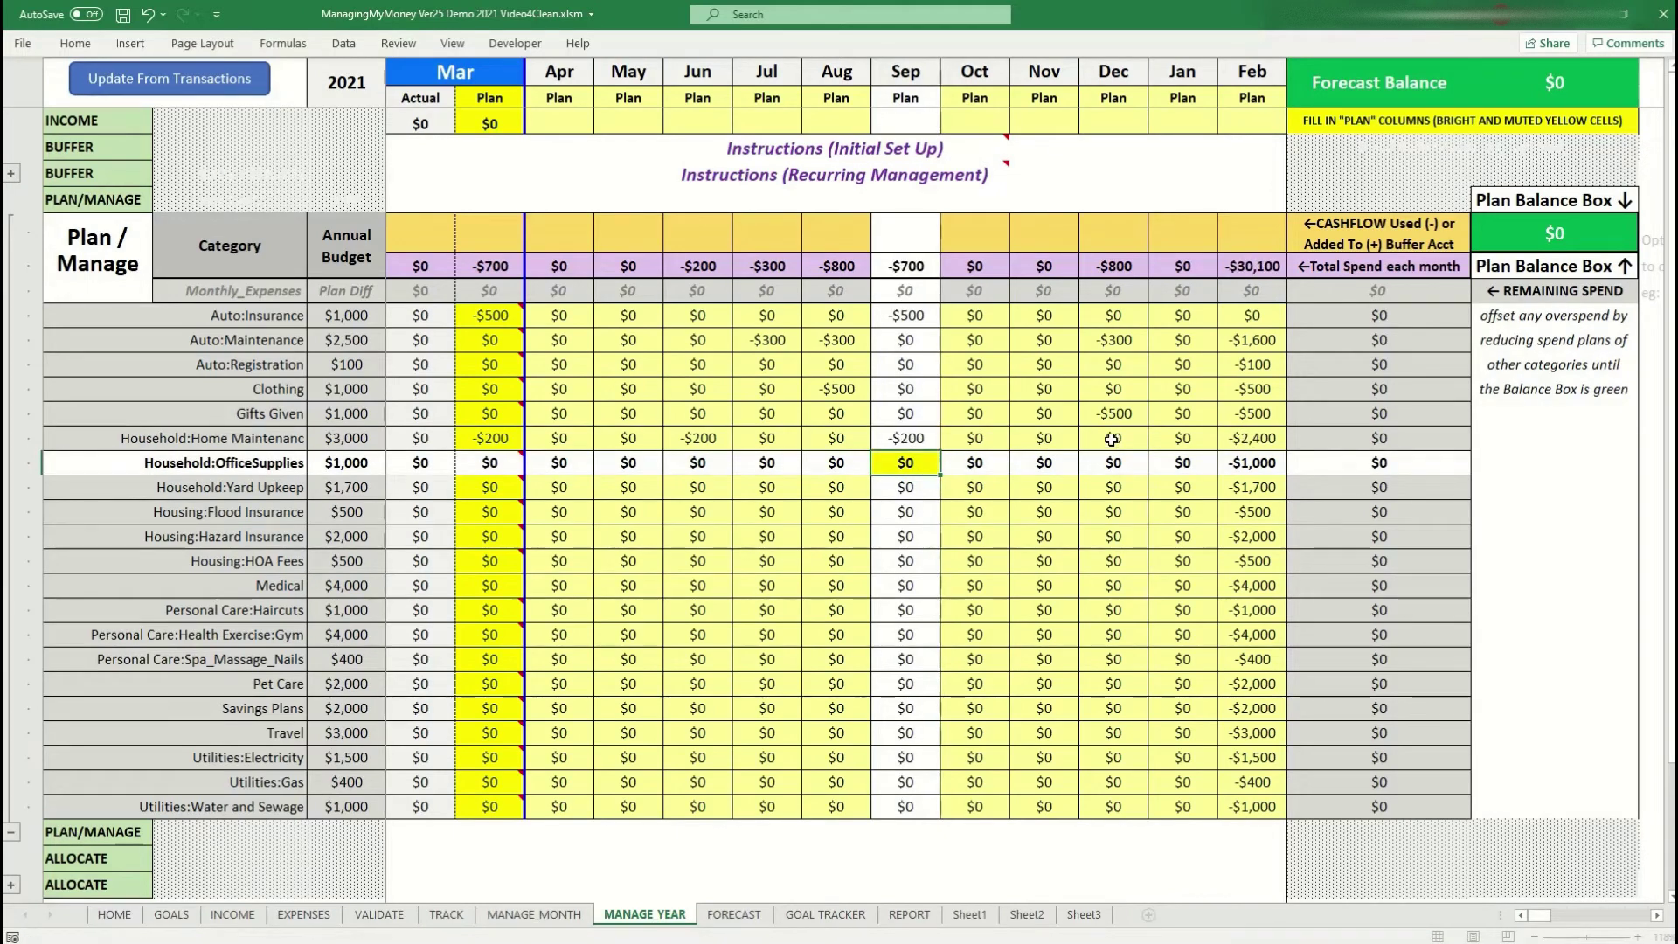
pyautogui.click(1112, 440)
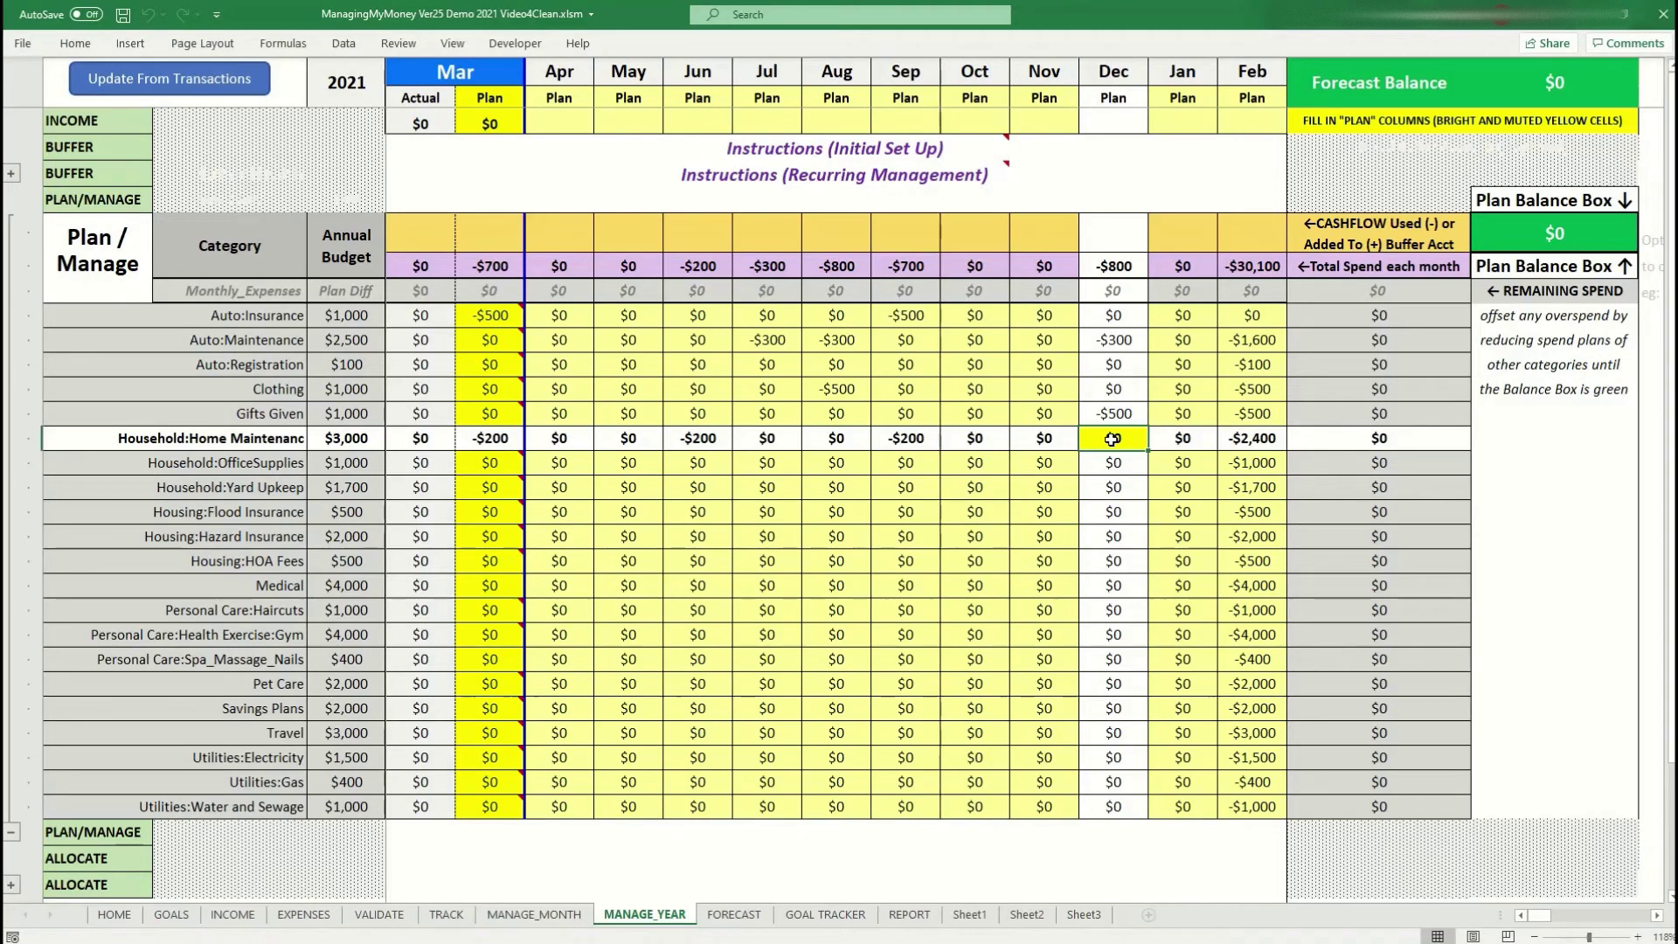
pyautogui.write('200')
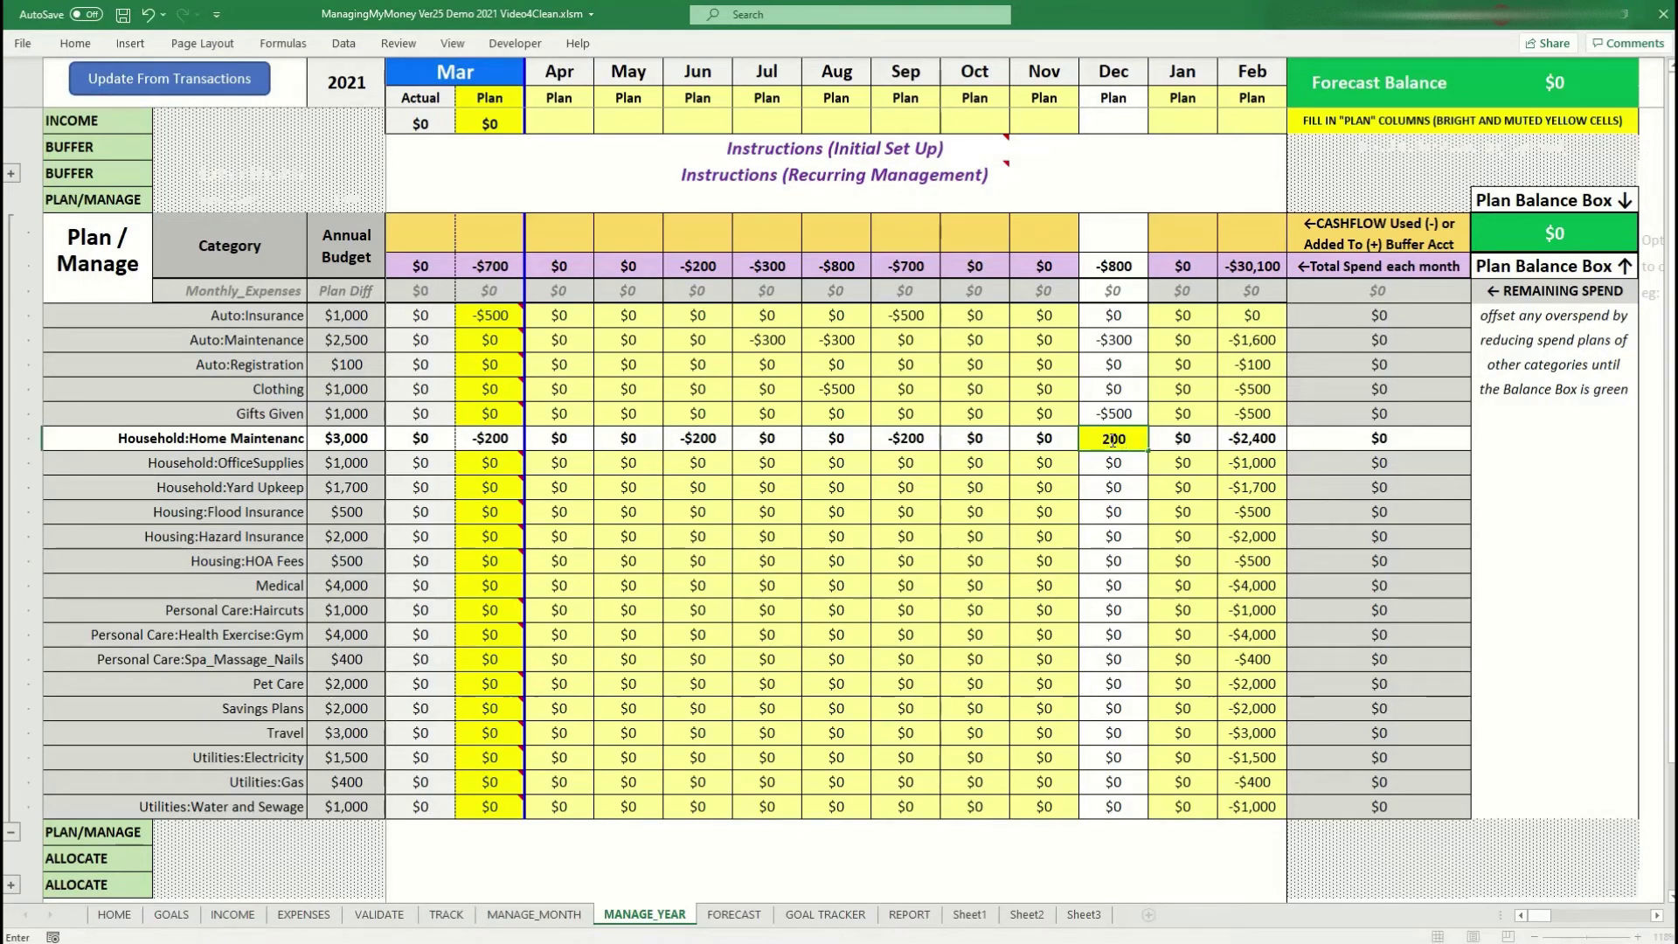
pyautogui.press('Return')
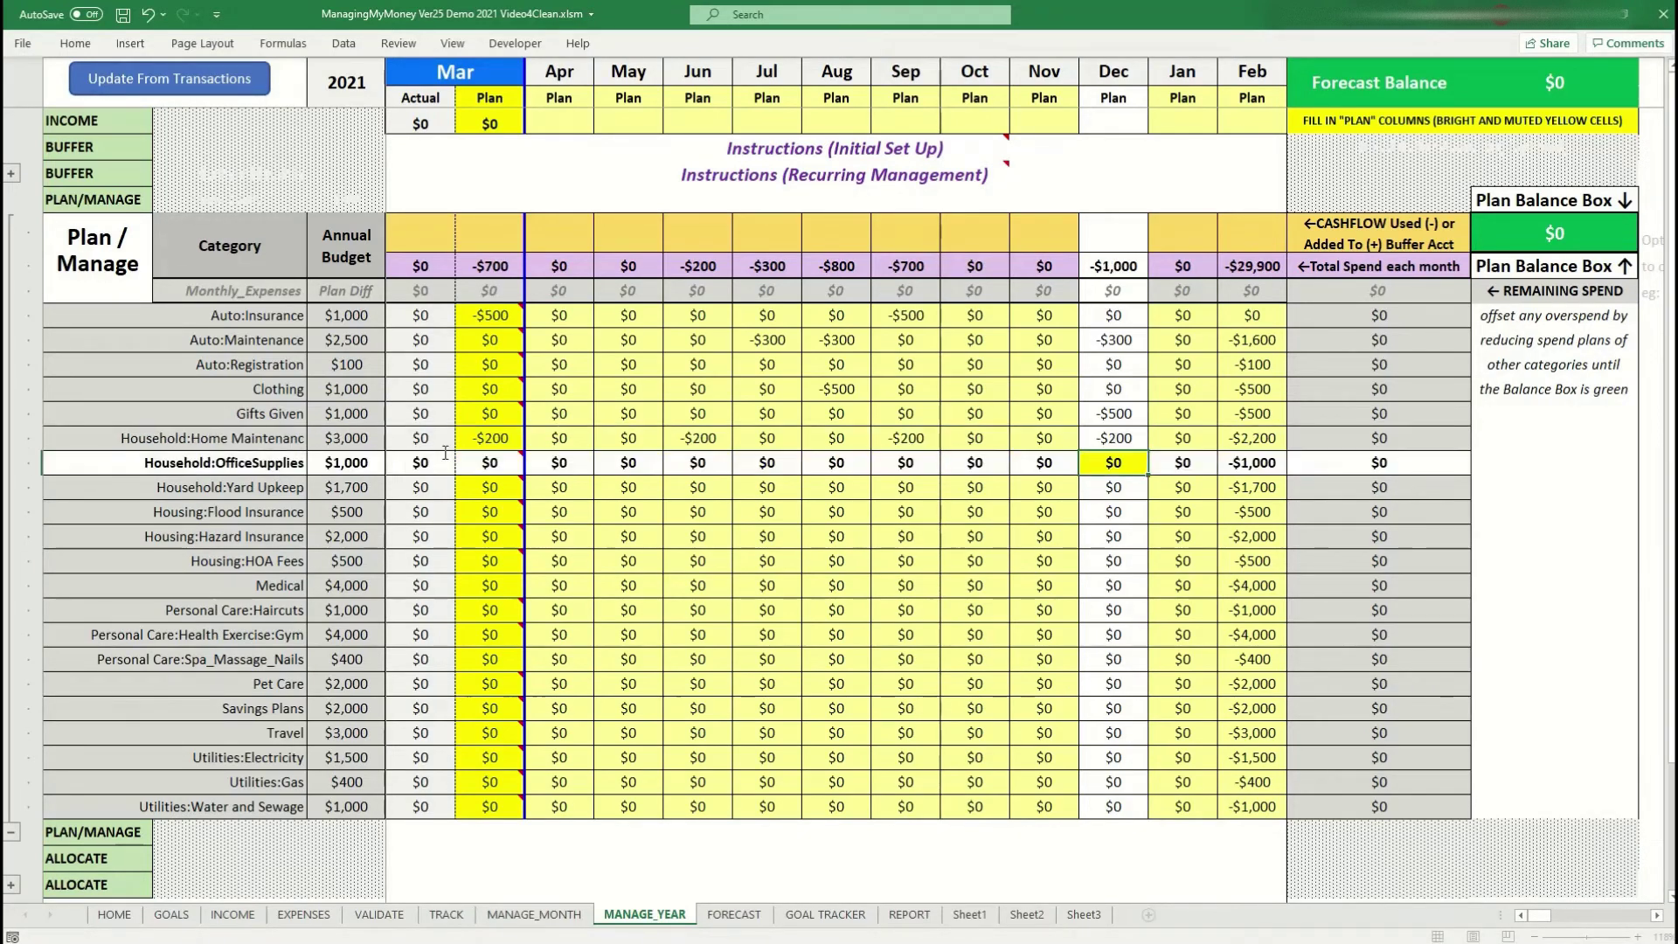
# Step: Fill the March to December Home Maintenance amounts down into Household:OfficeSupplies, and reset the Home Maintenance plans to 0 by filling across from March Actual
pyautogui.moveTo(503, 462)
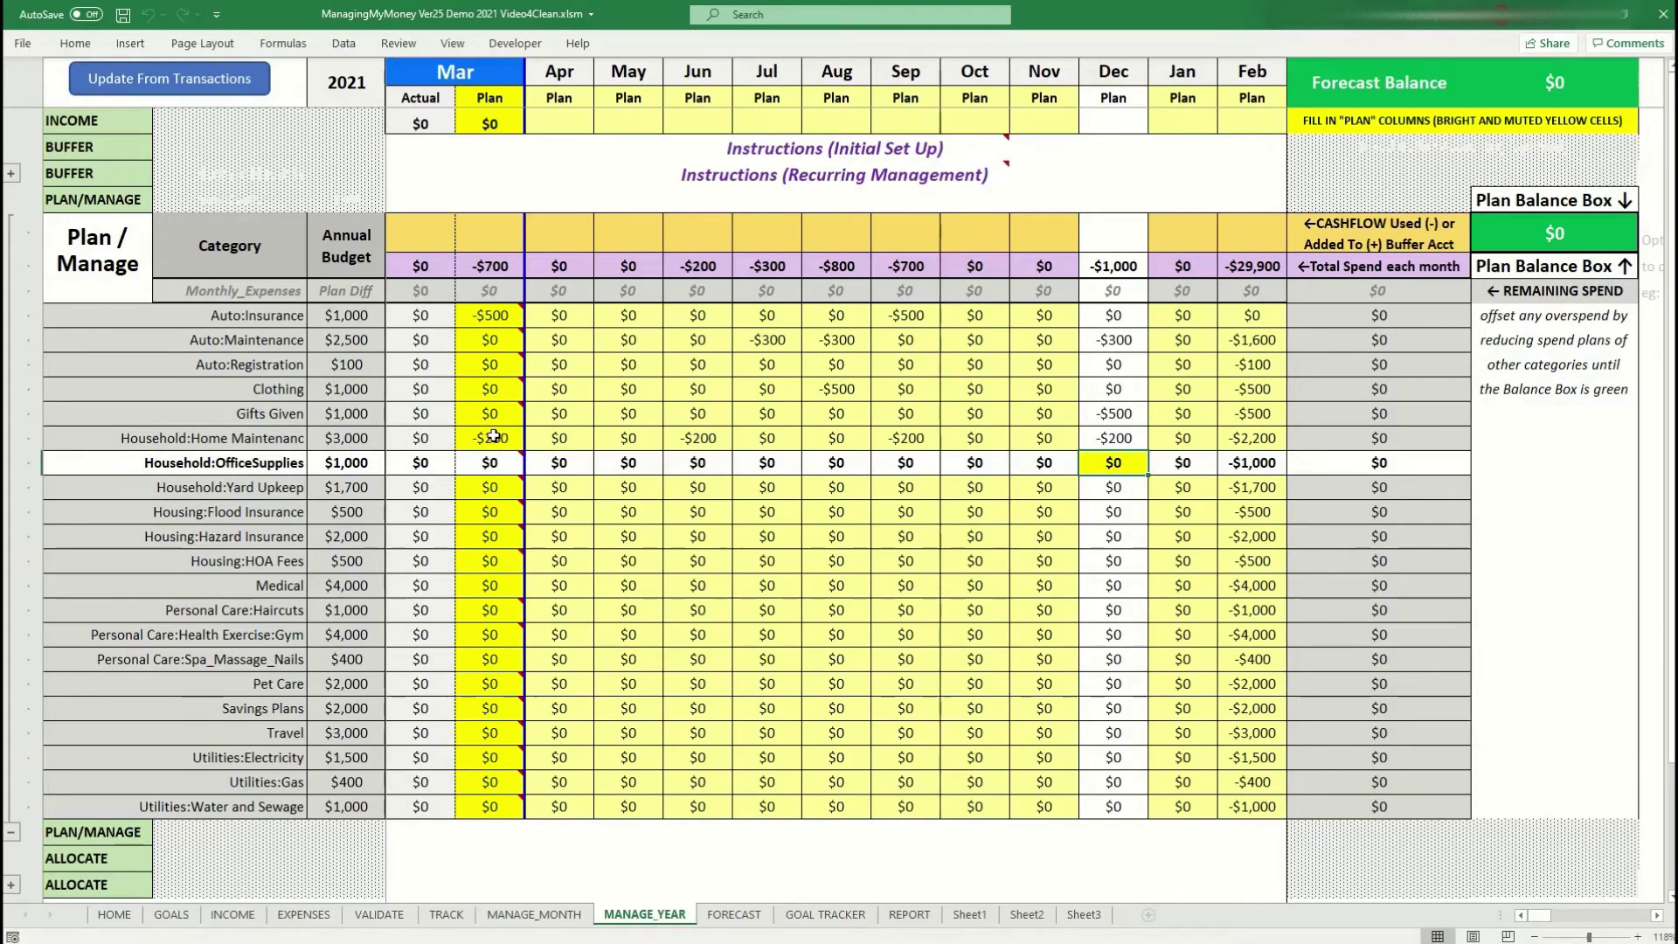
pyautogui.moveTo(494, 437); pyautogui.dragTo(1153, 468)
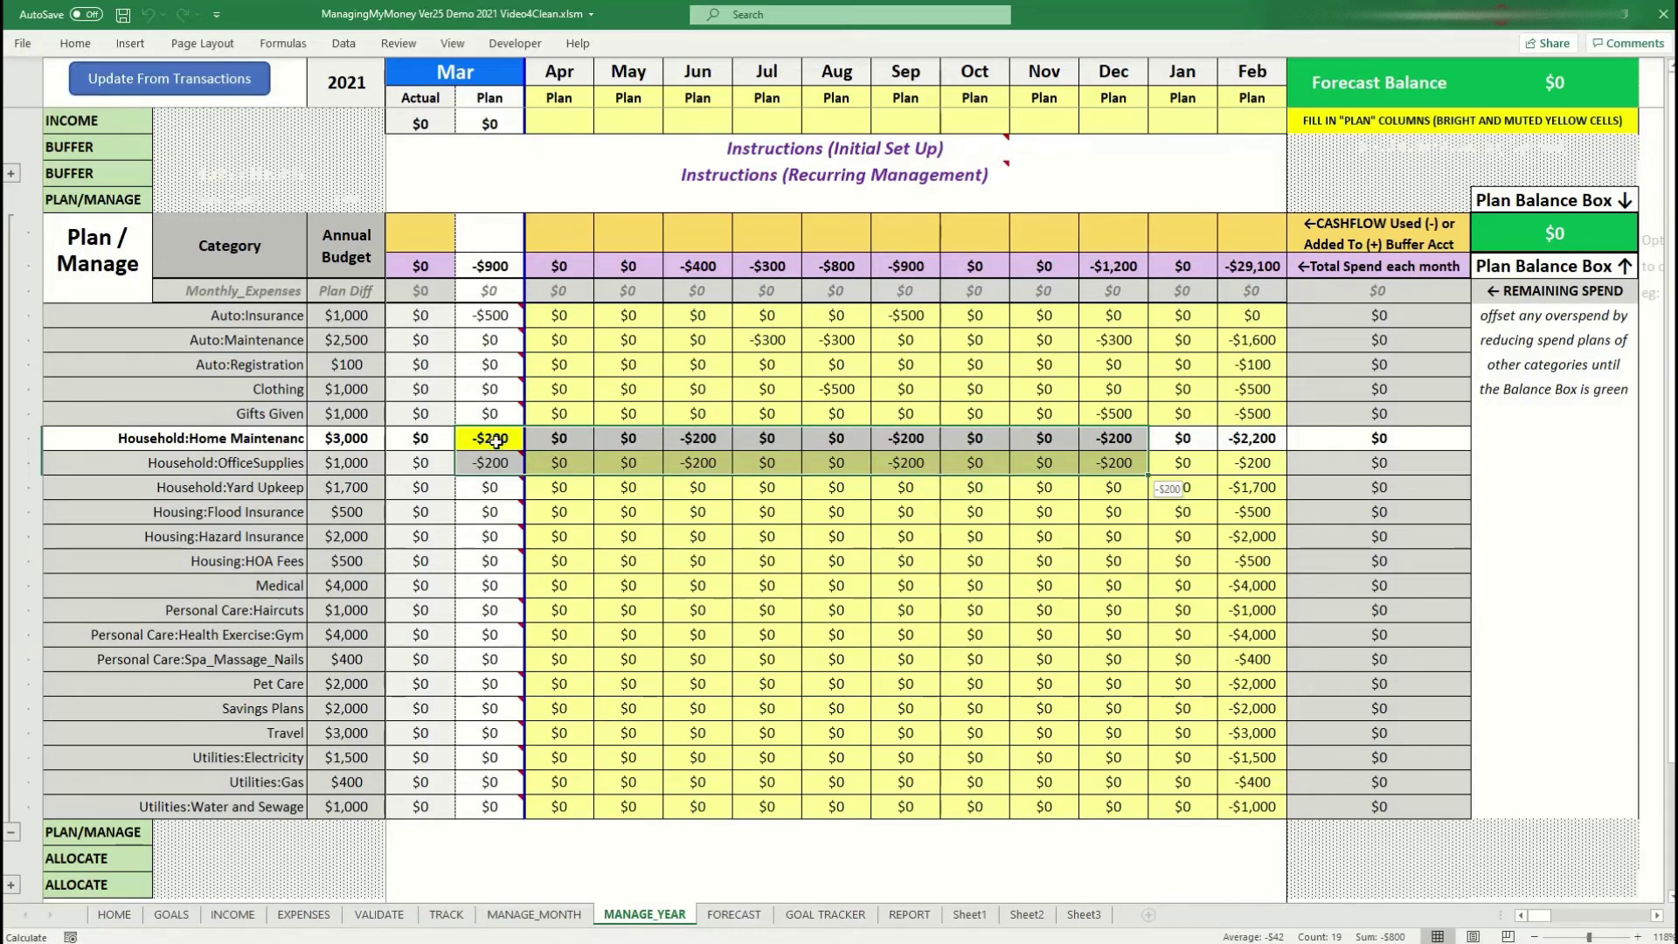
pyautogui.click(491, 438)
pyautogui.click(431, 440)
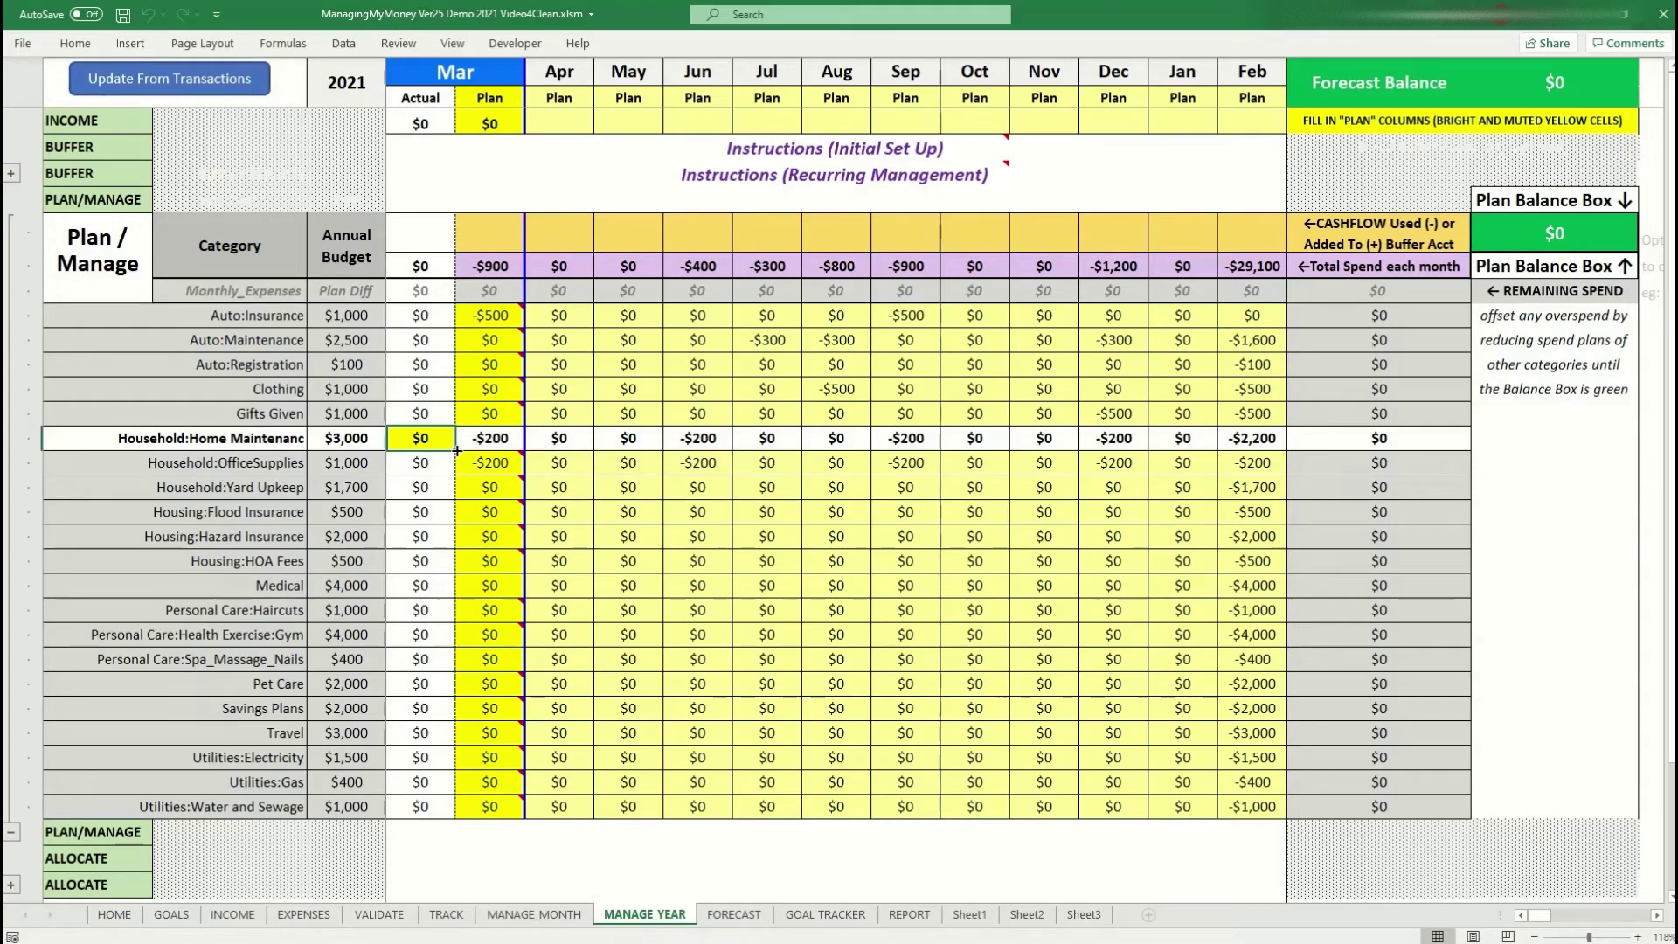
pyautogui.moveTo(456, 450); pyautogui.dragTo(1102, 462)
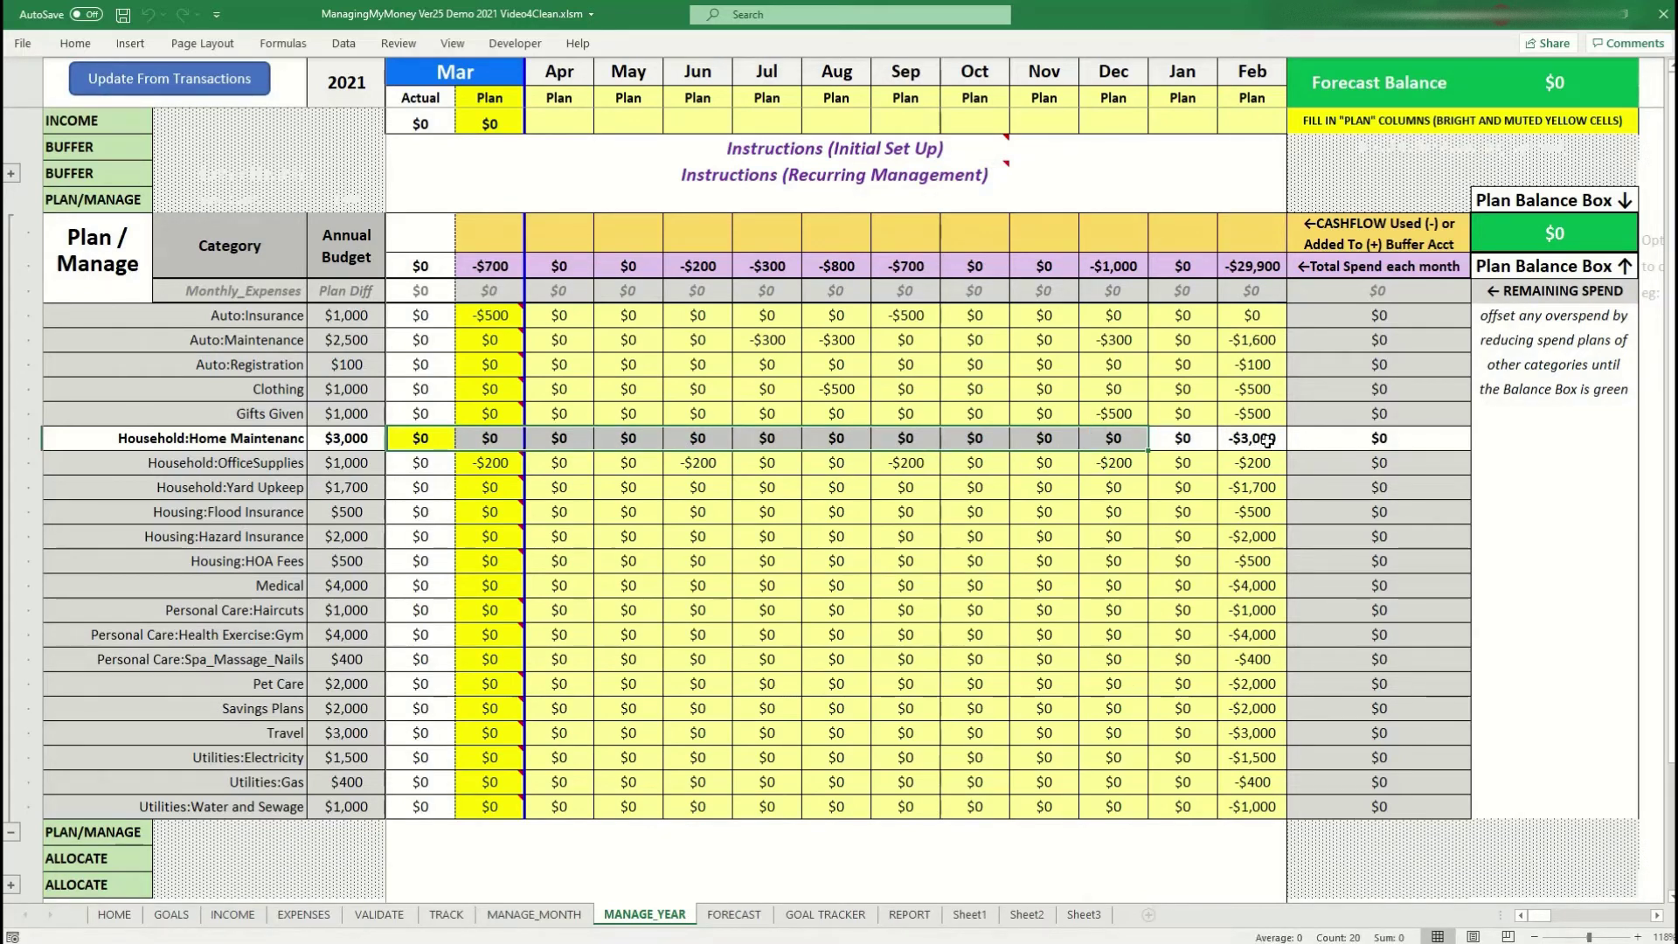
# Step: Check the Household:Yard Upkeep note, enter 100 as its March plan and fill that amount across through January
pyautogui.click(489, 487)
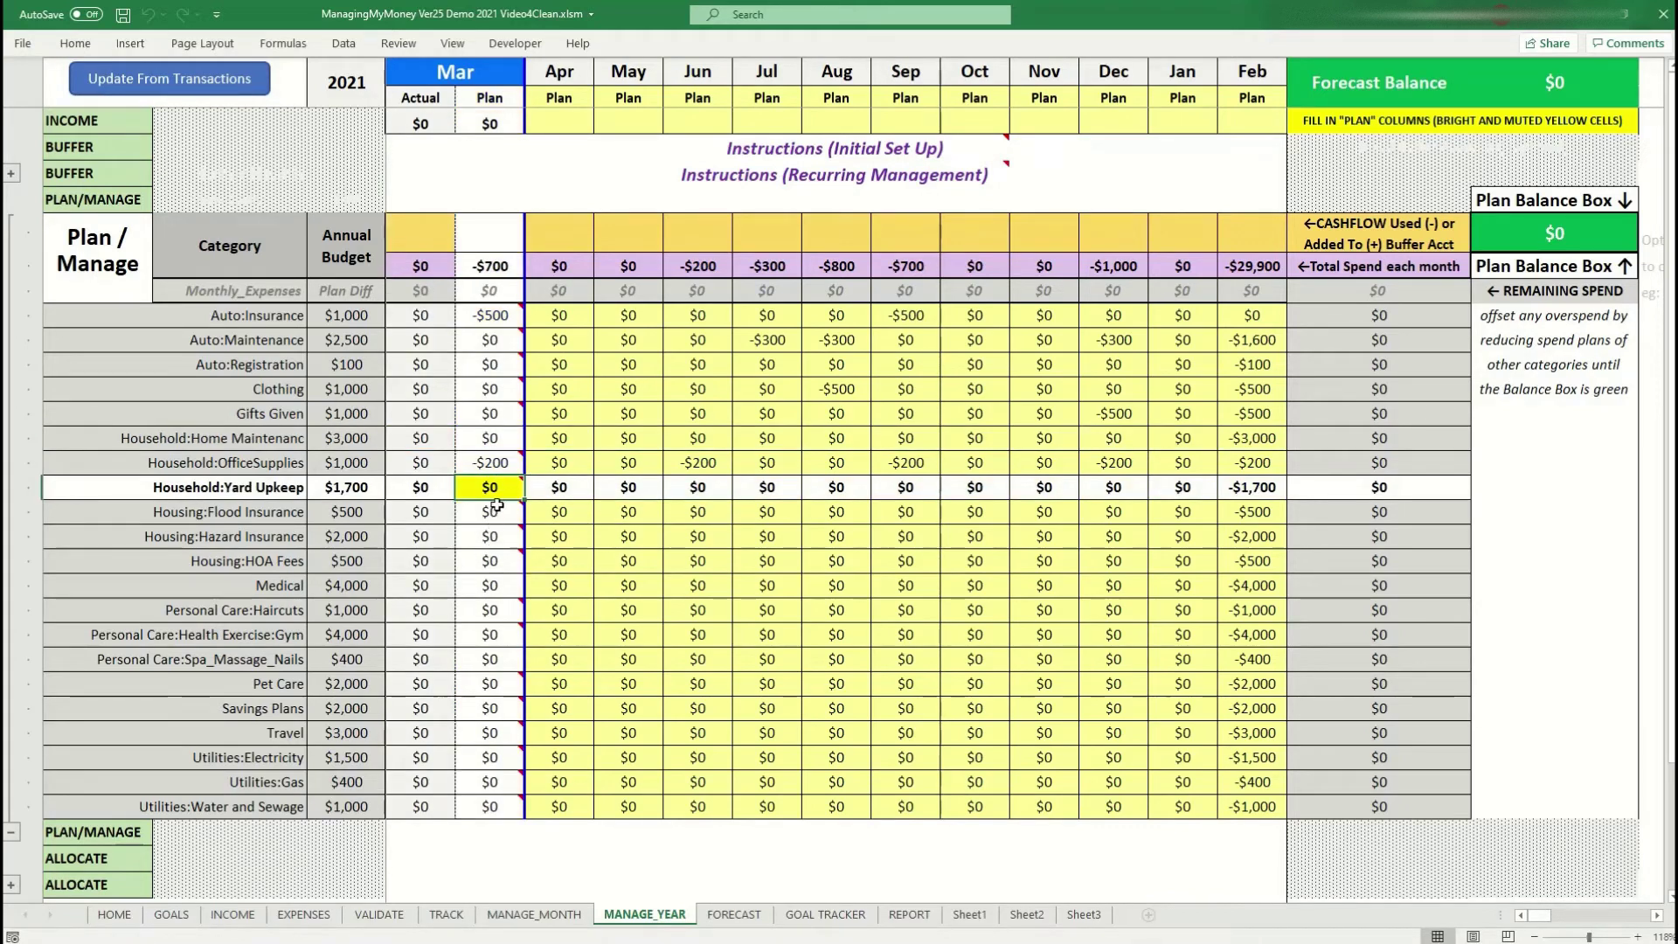
pyautogui.moveTo(498, 488)
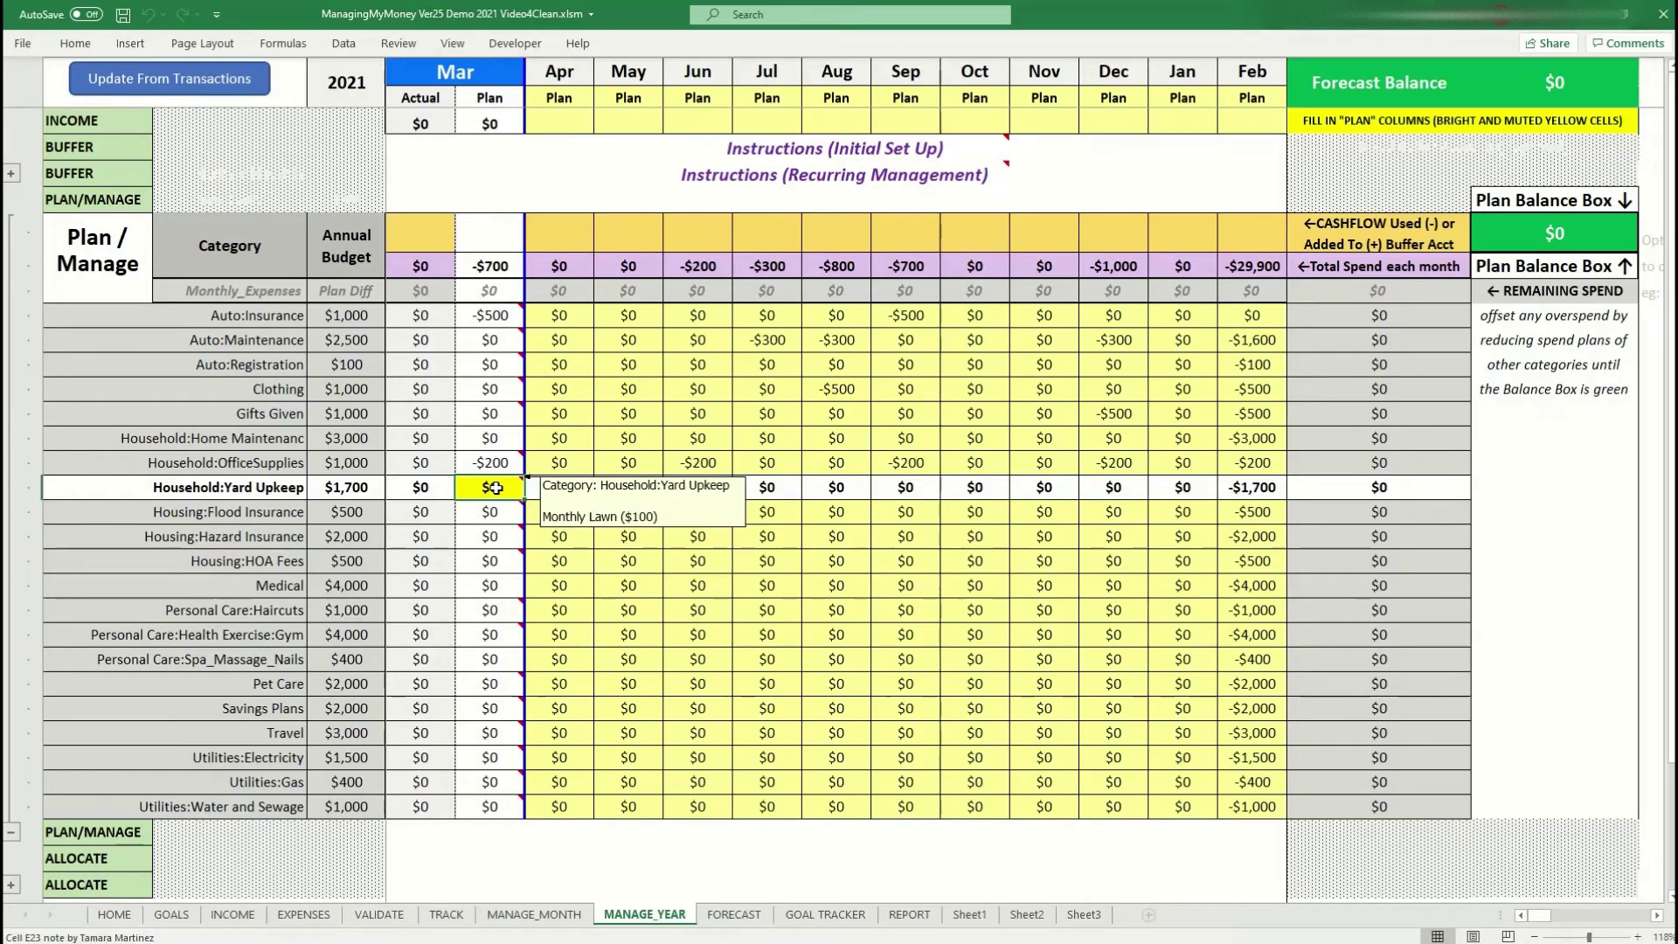
pyautogui.write('100')
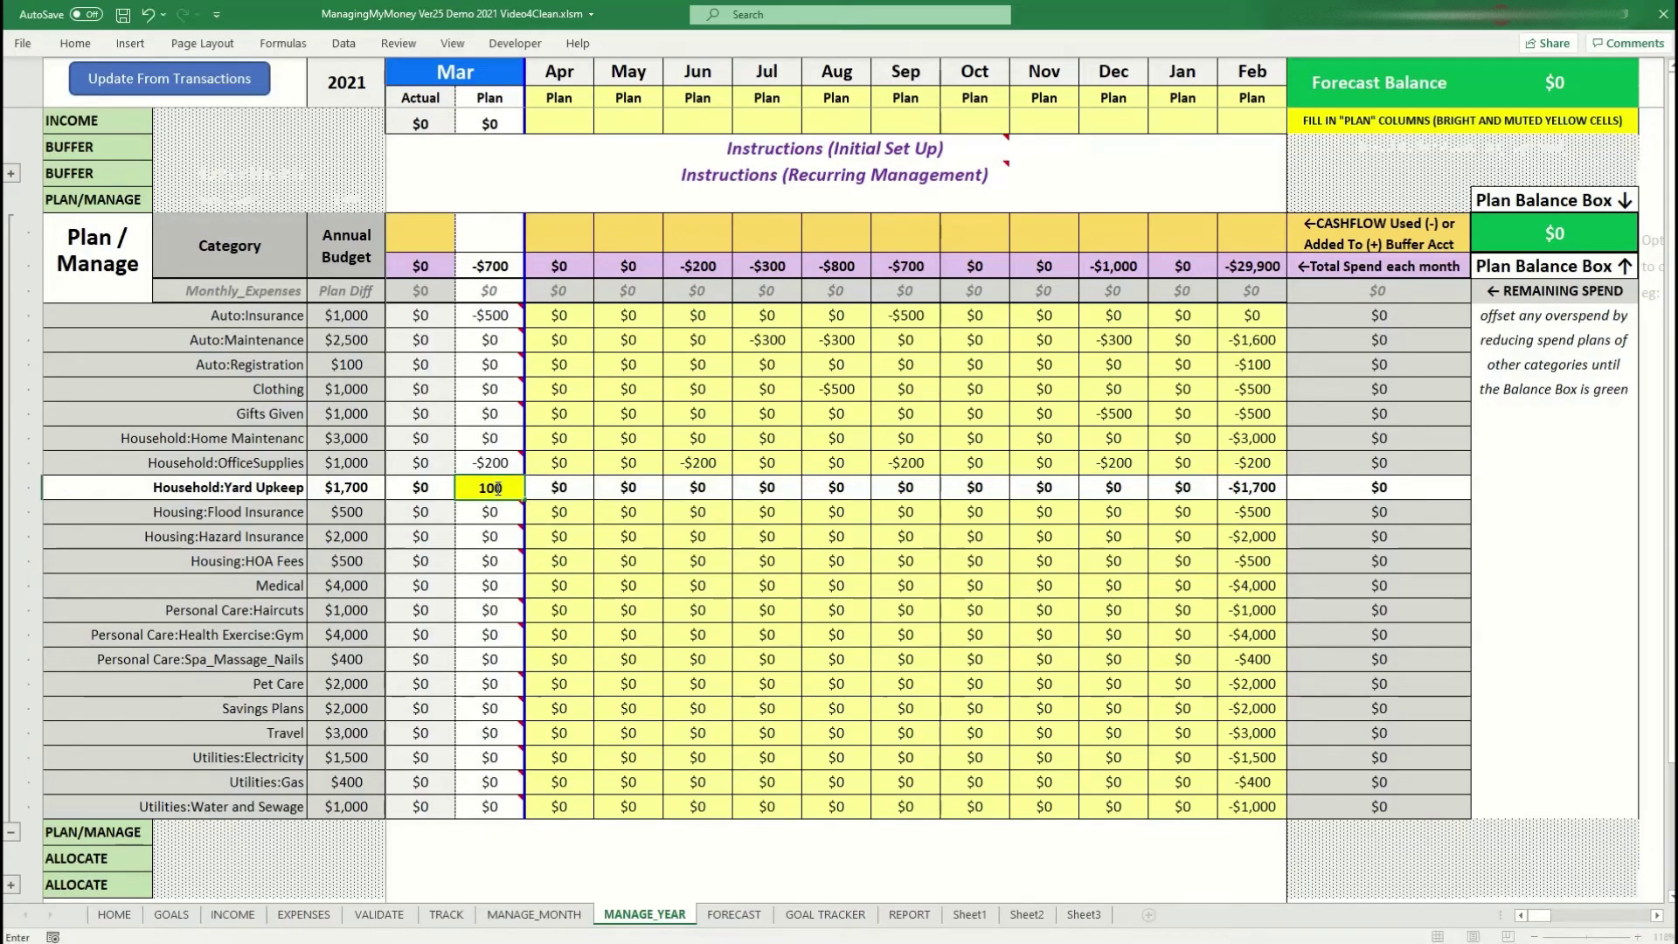
pyautogui.press('Return')
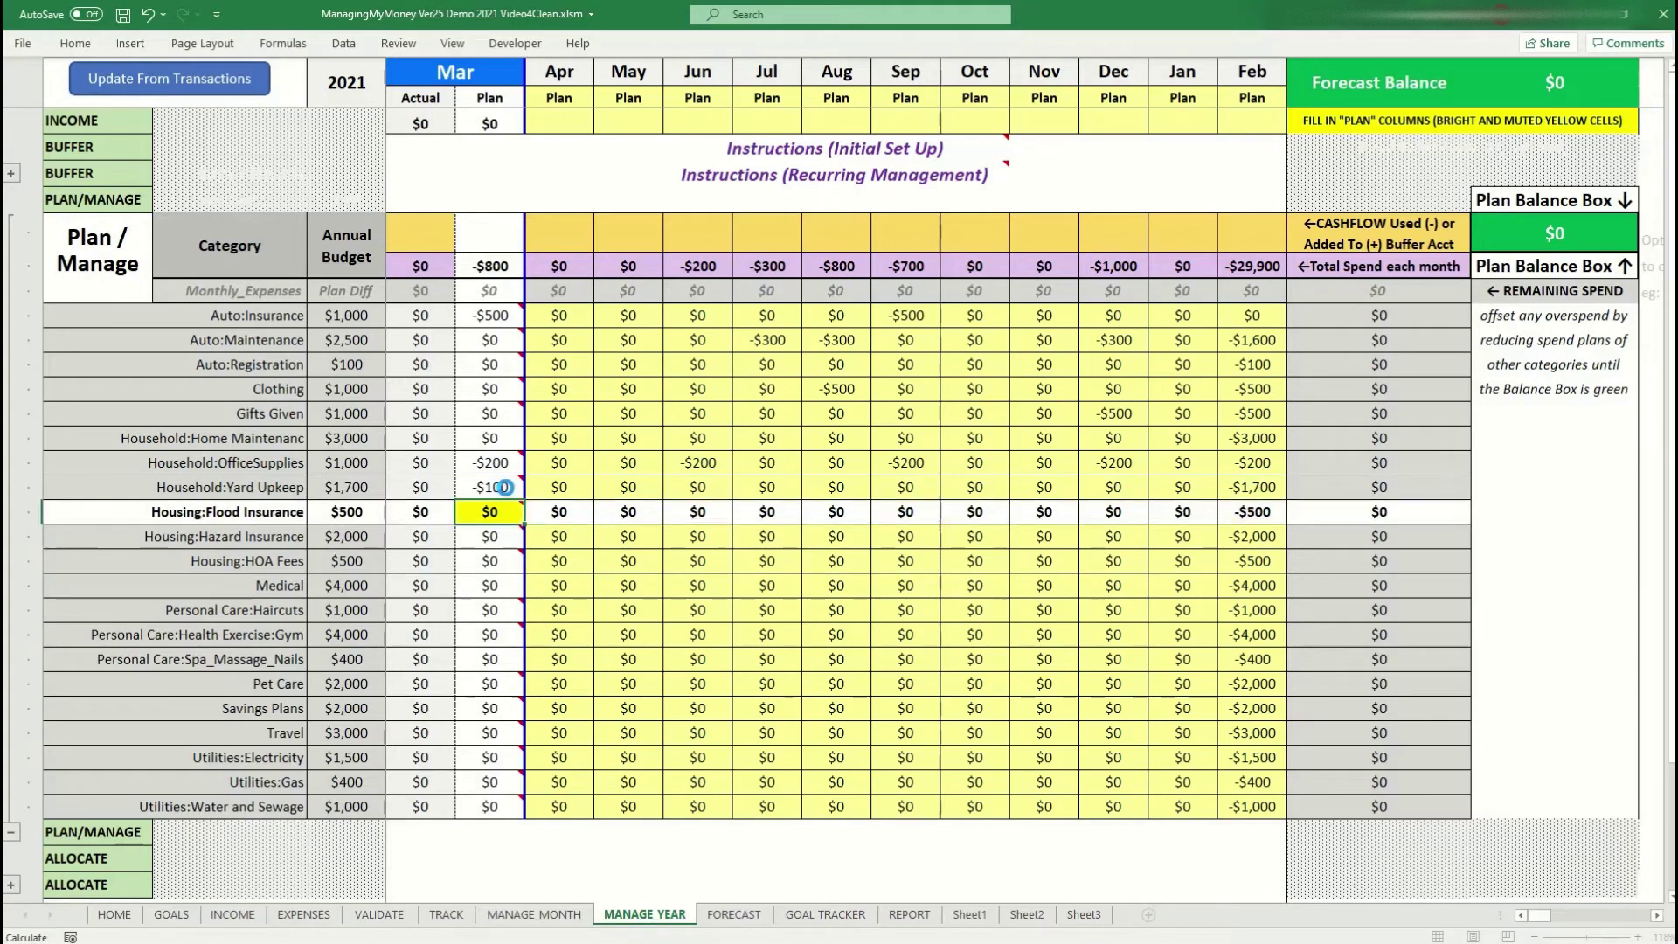
pyautogui.click(511, 489)
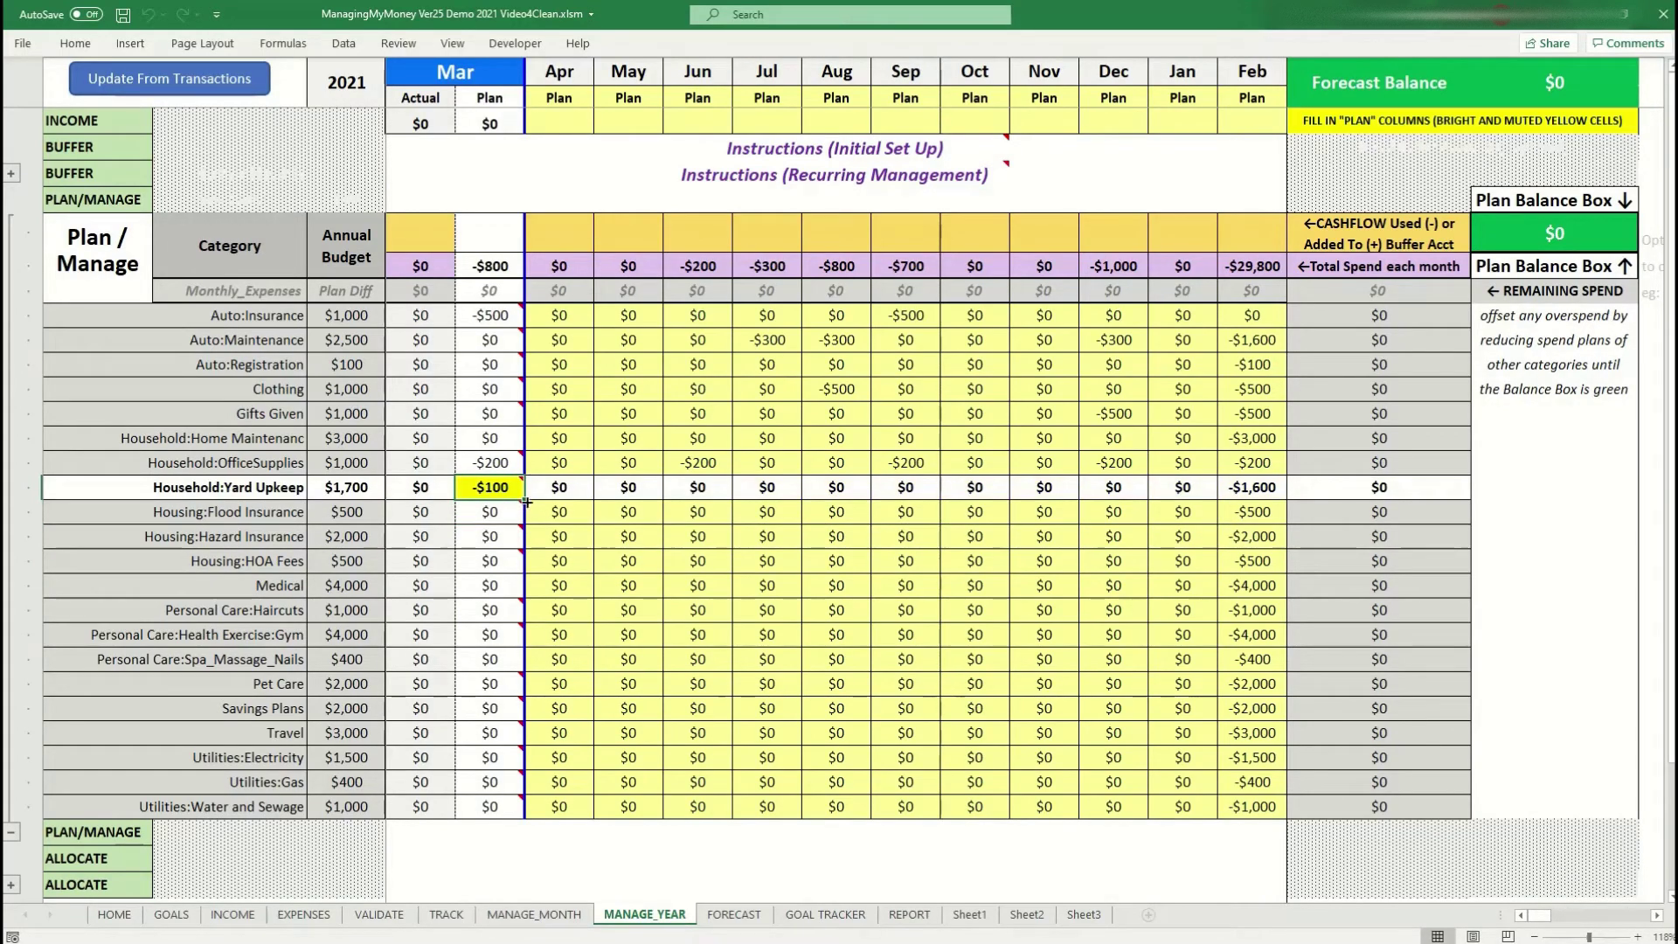
pyautogui.moveTo(525, 501); pyautogui.dragTo(1196, 493)
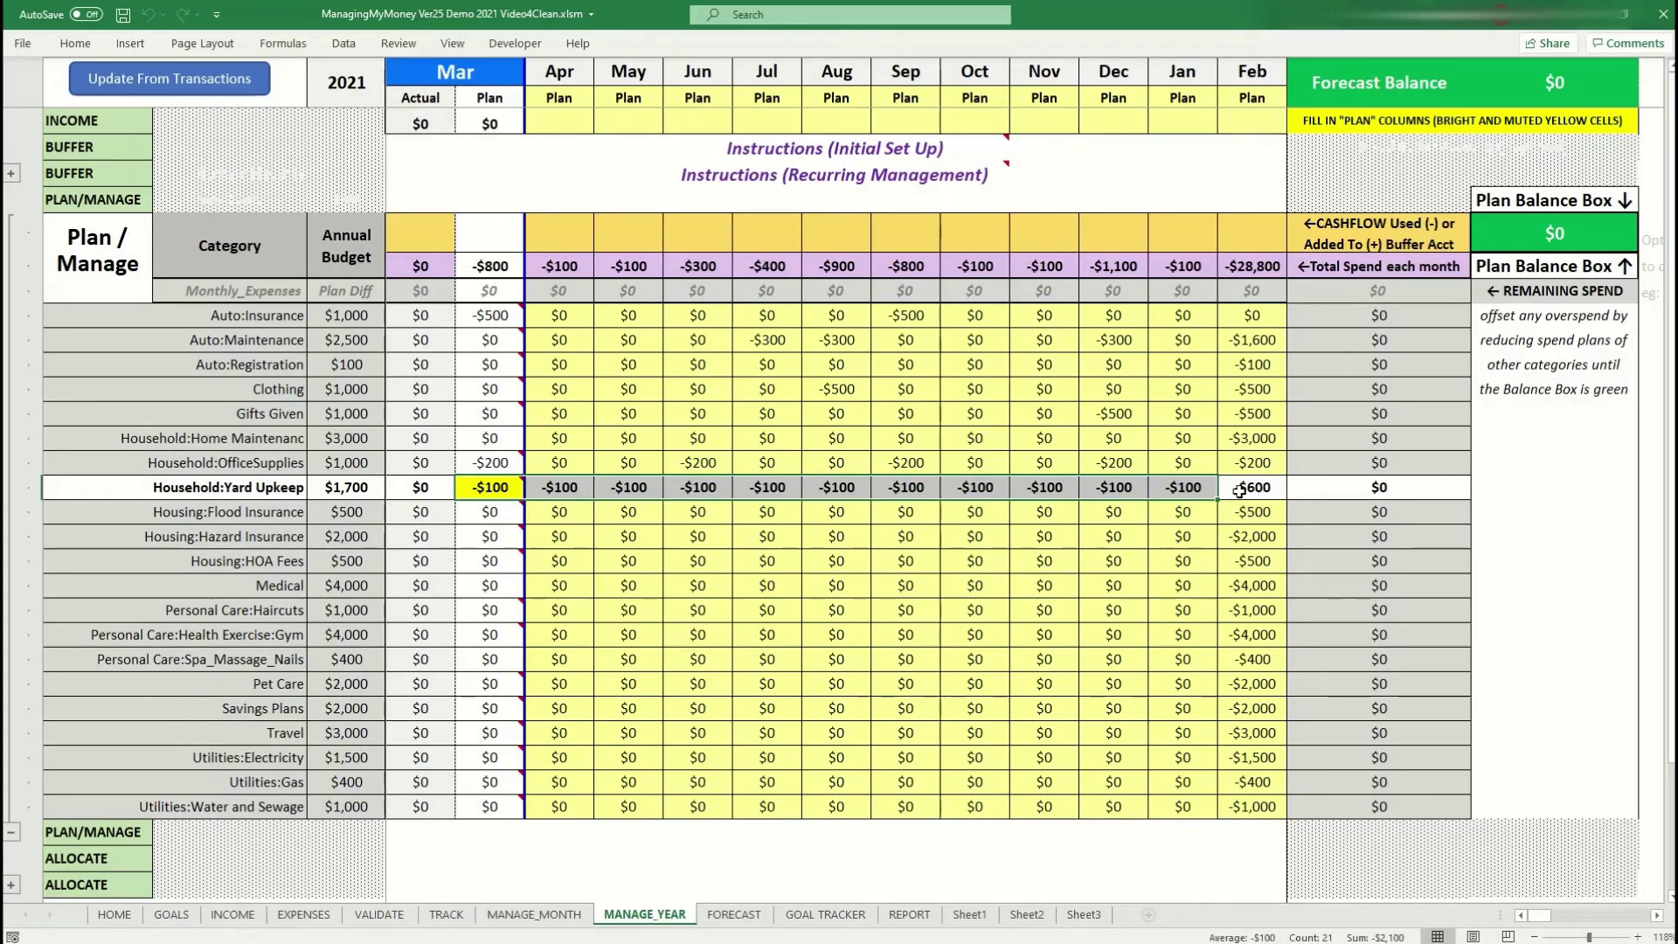
# Step: Check the Housing:Flood Insurance note and enter 500 as the July plan for that category
pyautogui.click(495, 515)
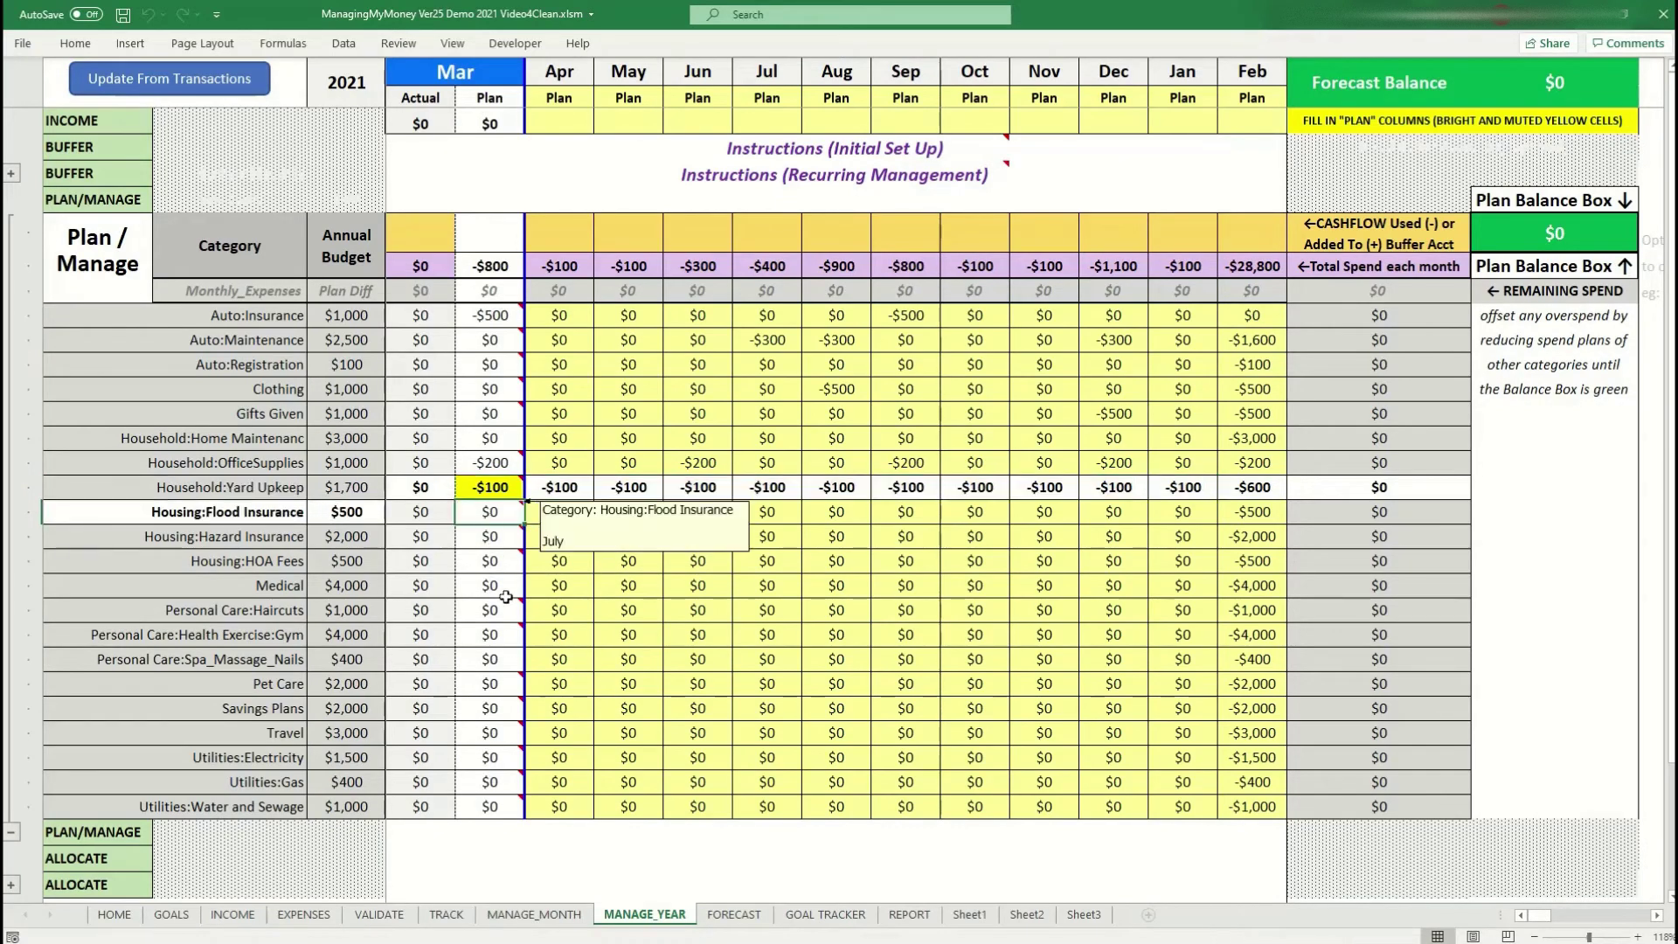
pyautogui.moveTo(506, 515)
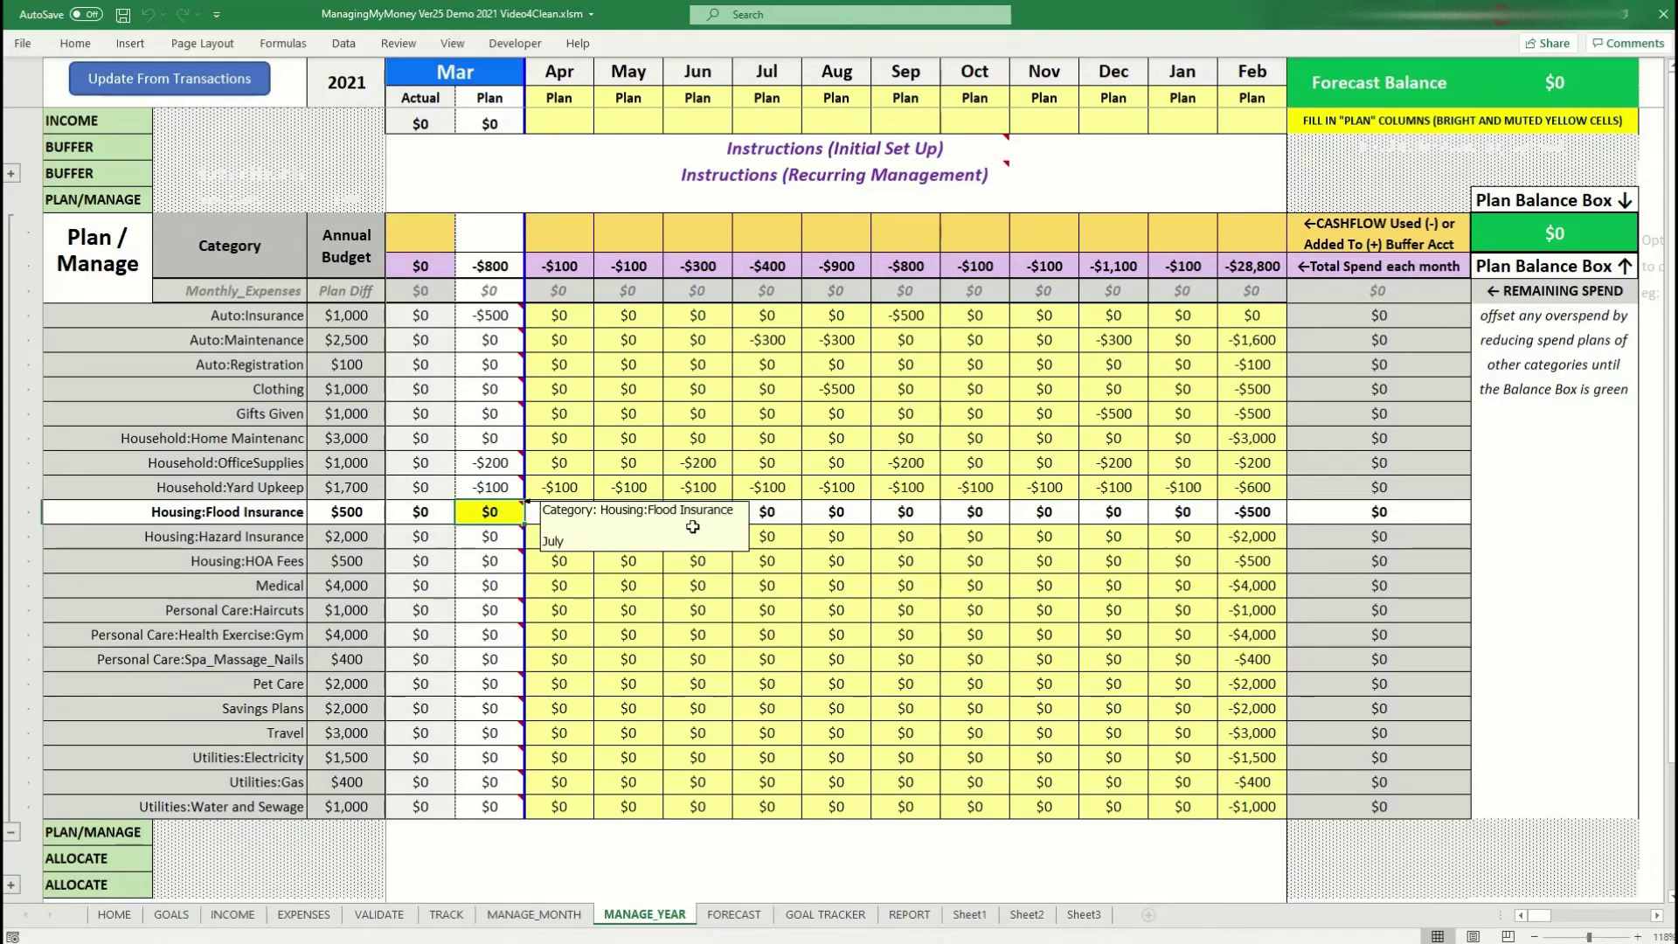
pyautogui.click(781, 515)
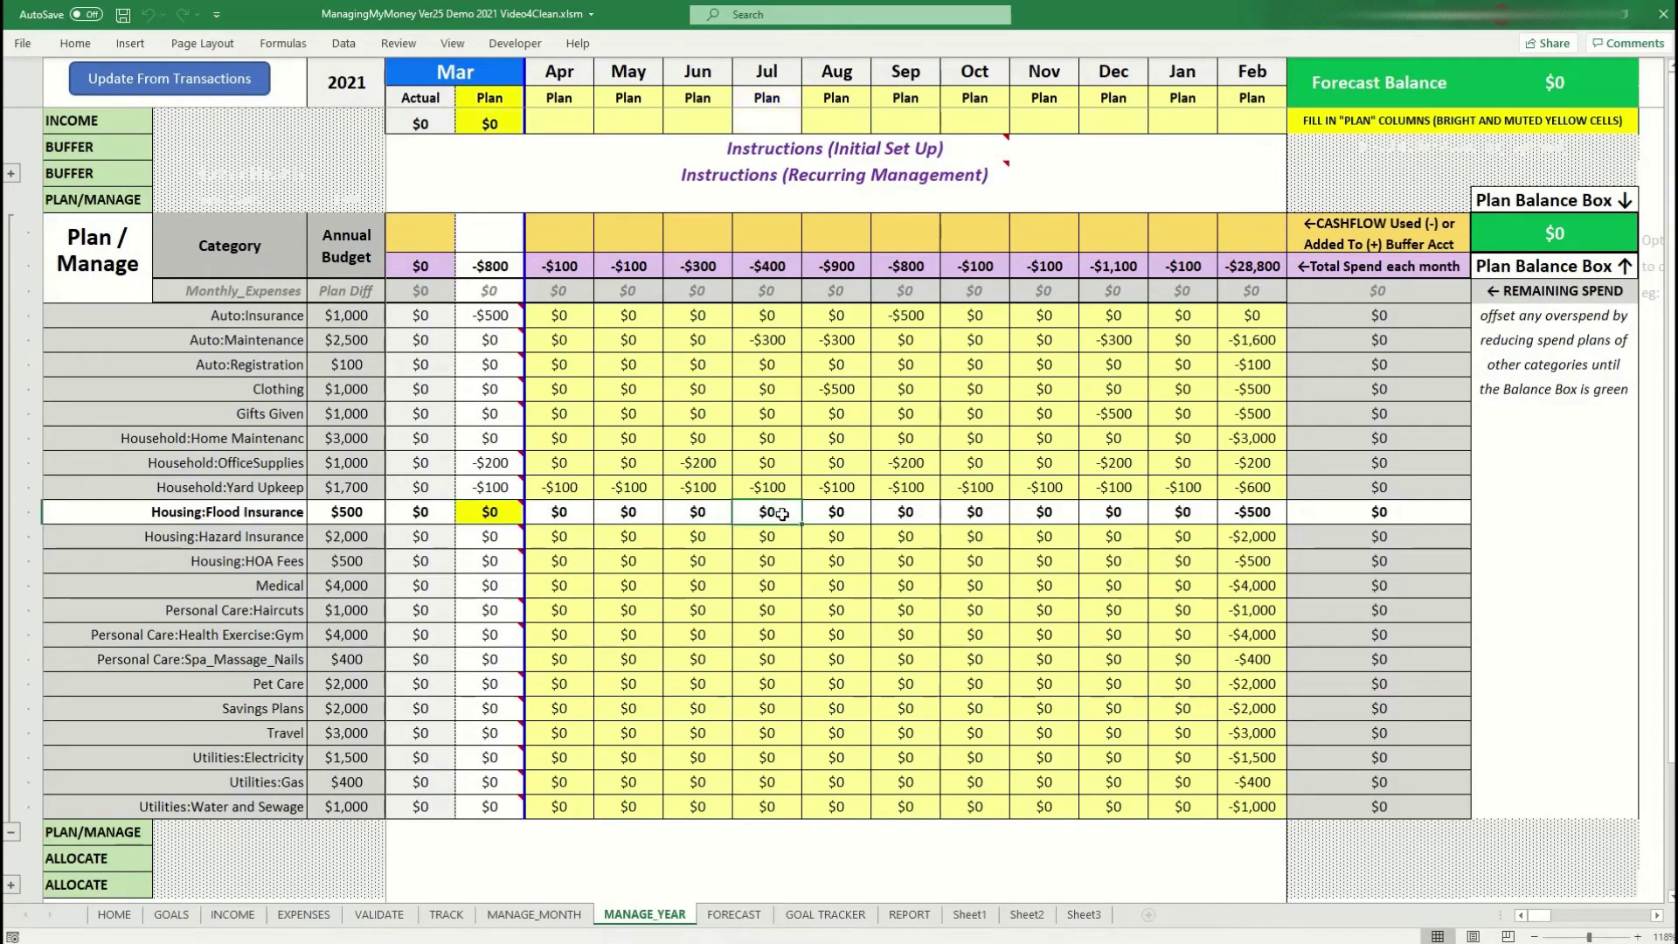
pyautogui.write('500')
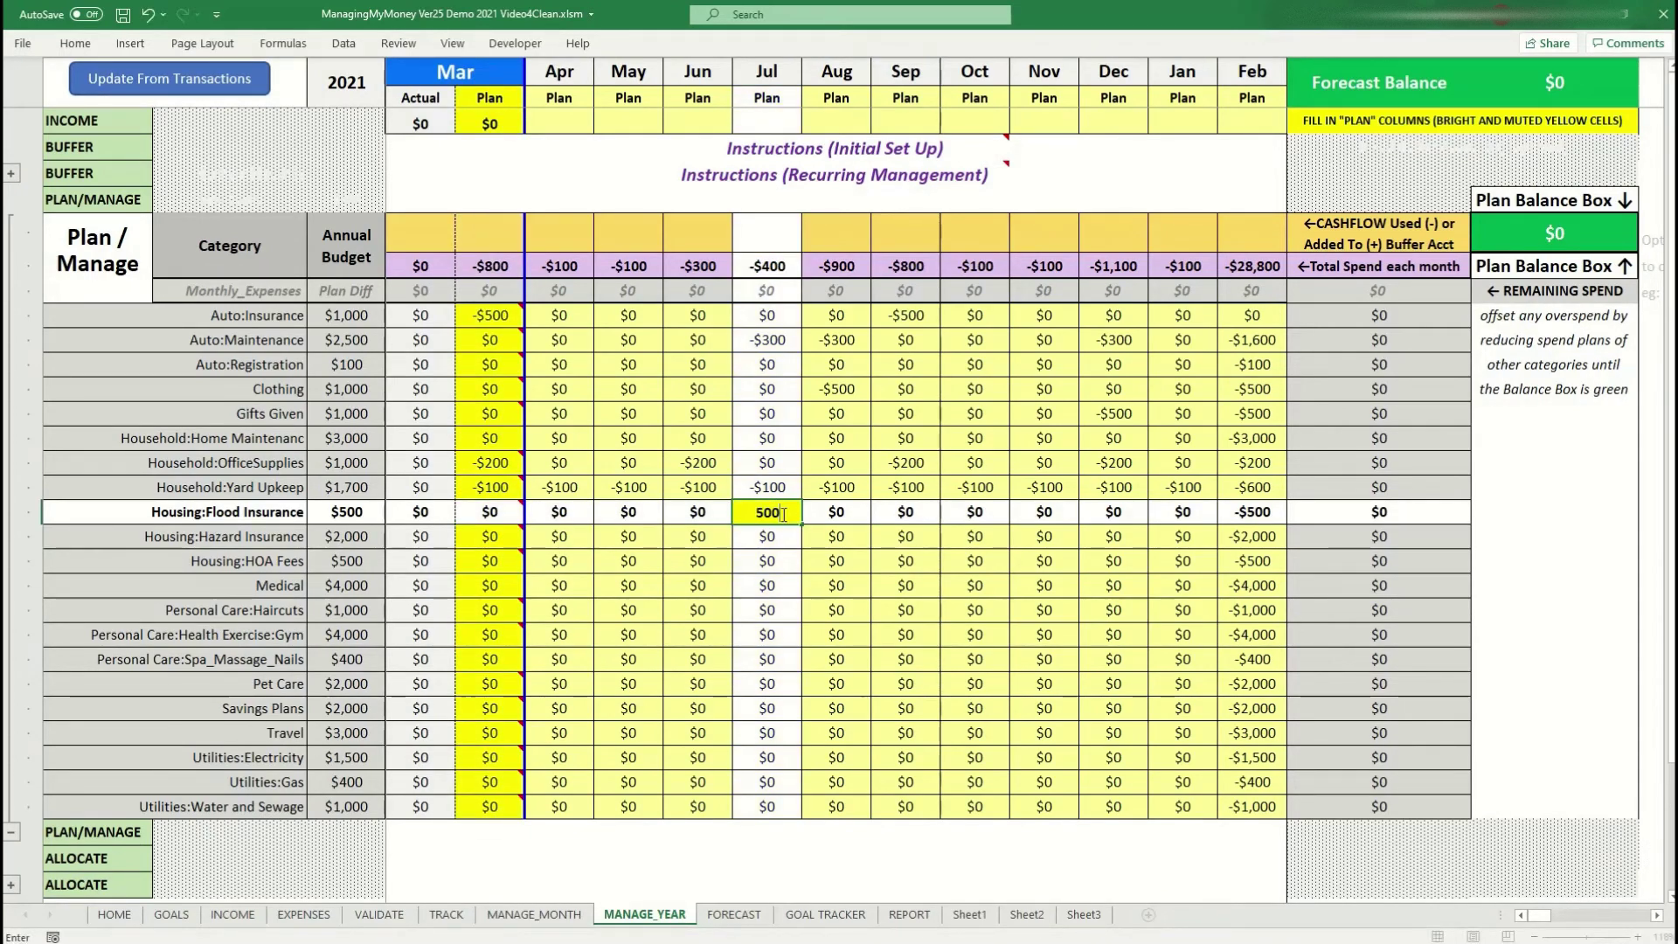
pyautogui.press('Return')
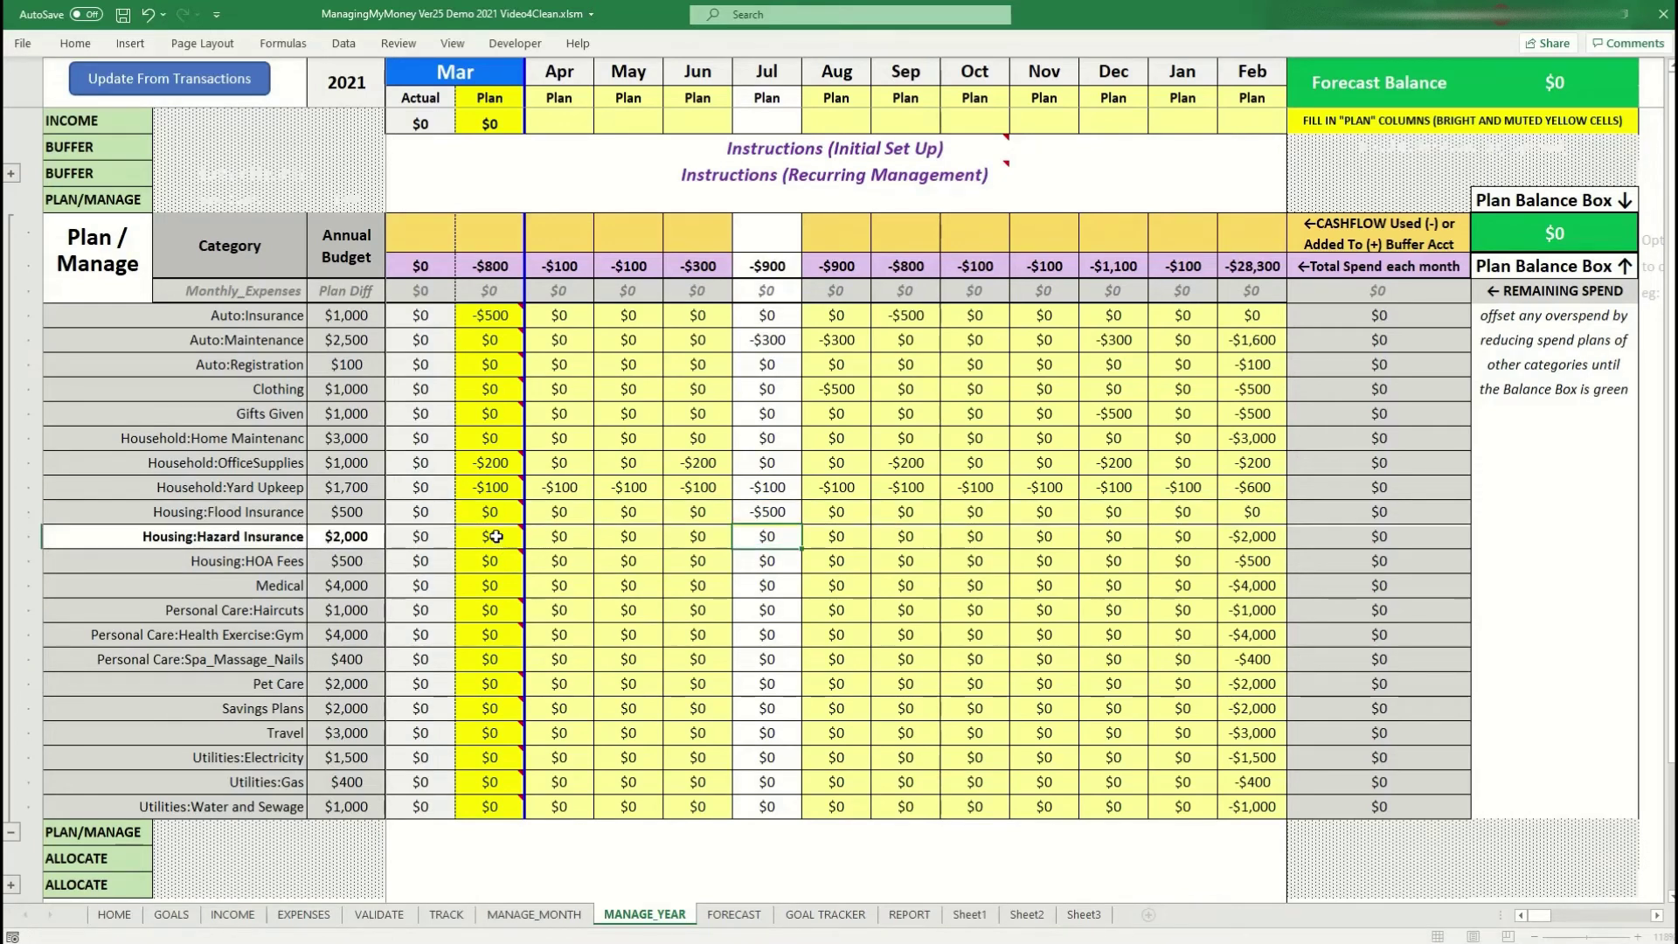
# Step: Check the Housing:Hazard Insurance note and enter 500 as the July plan for that category
pyautogui.moveTo(494, 536)
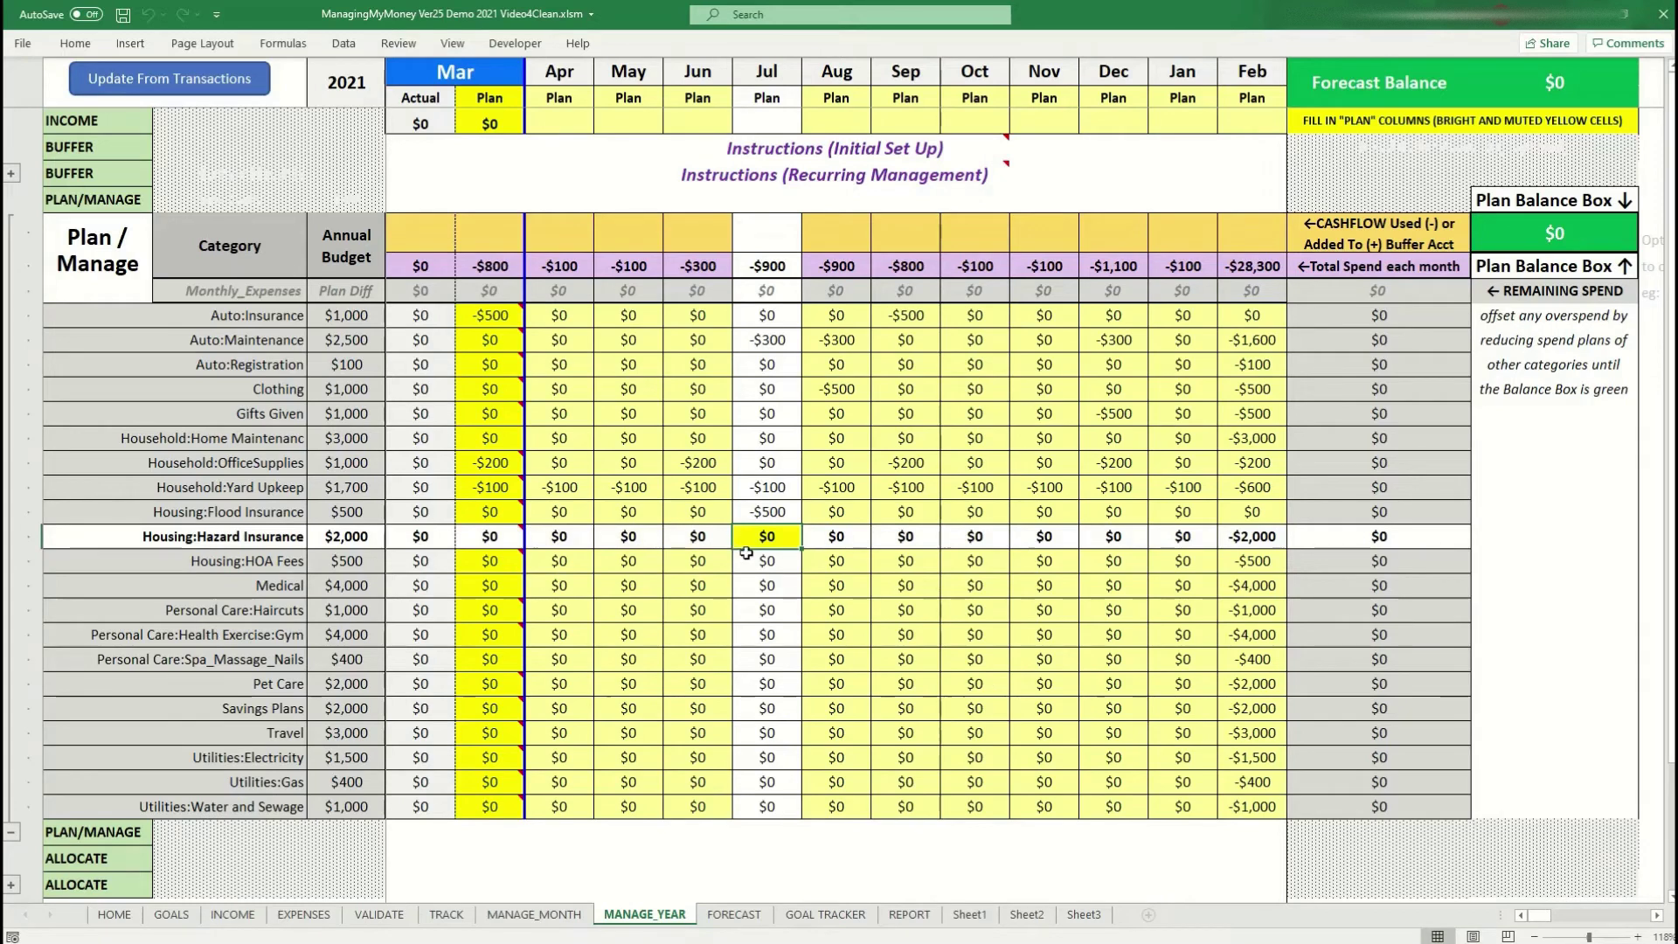
pyautogui.write('500')
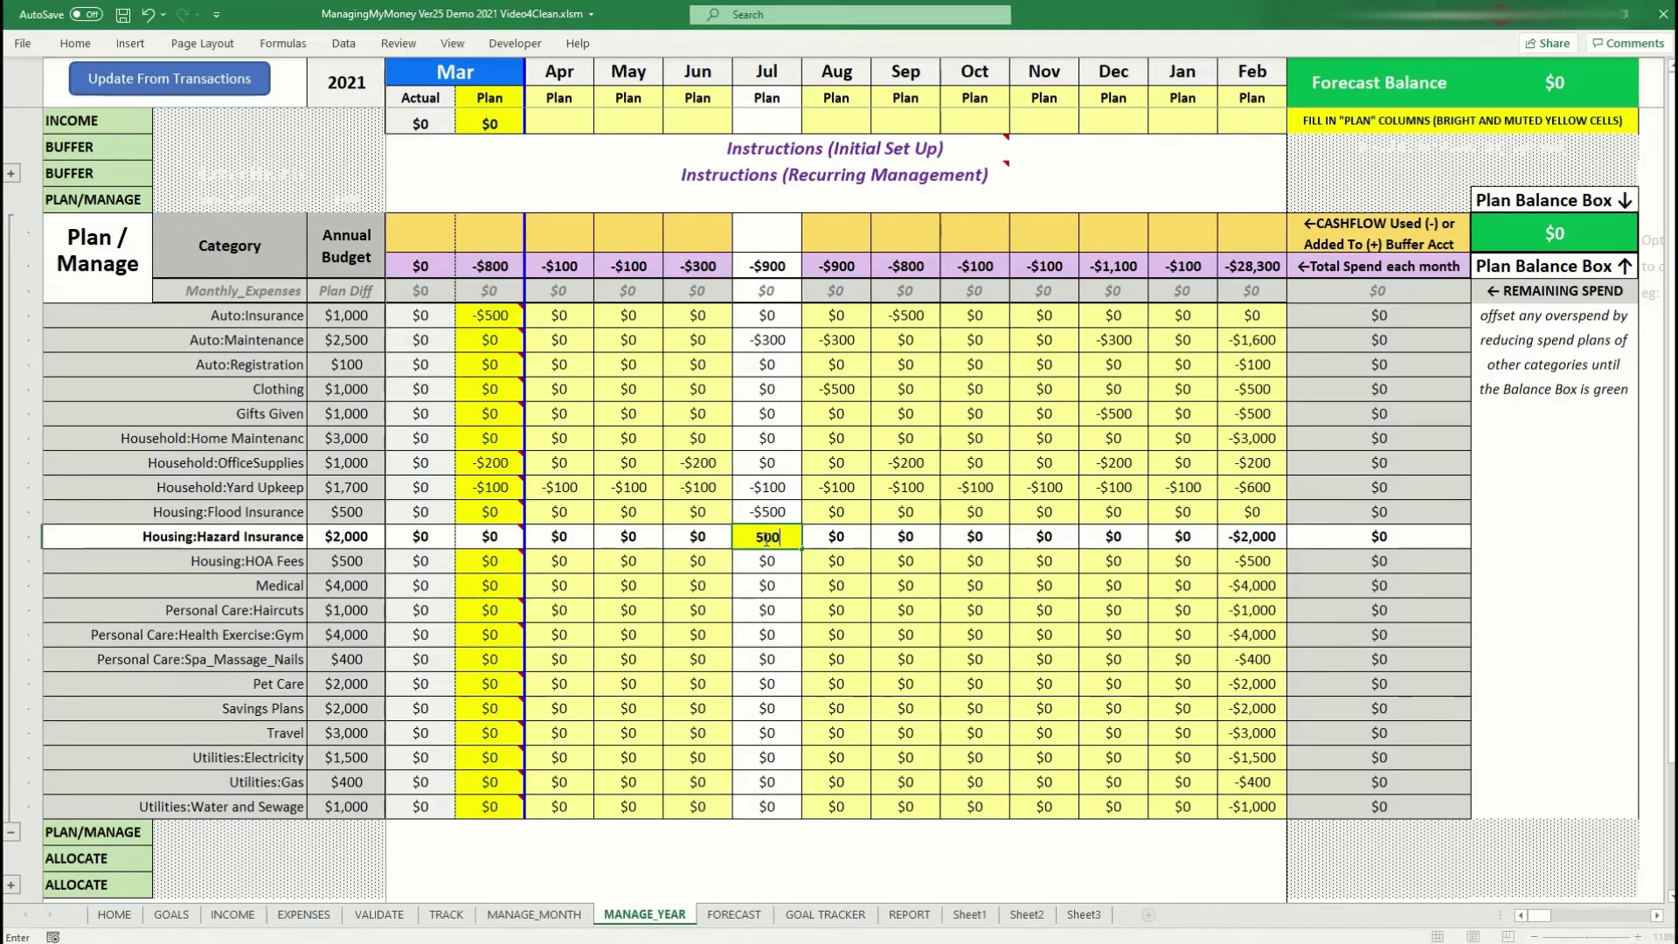
pyautogui.press('Return')
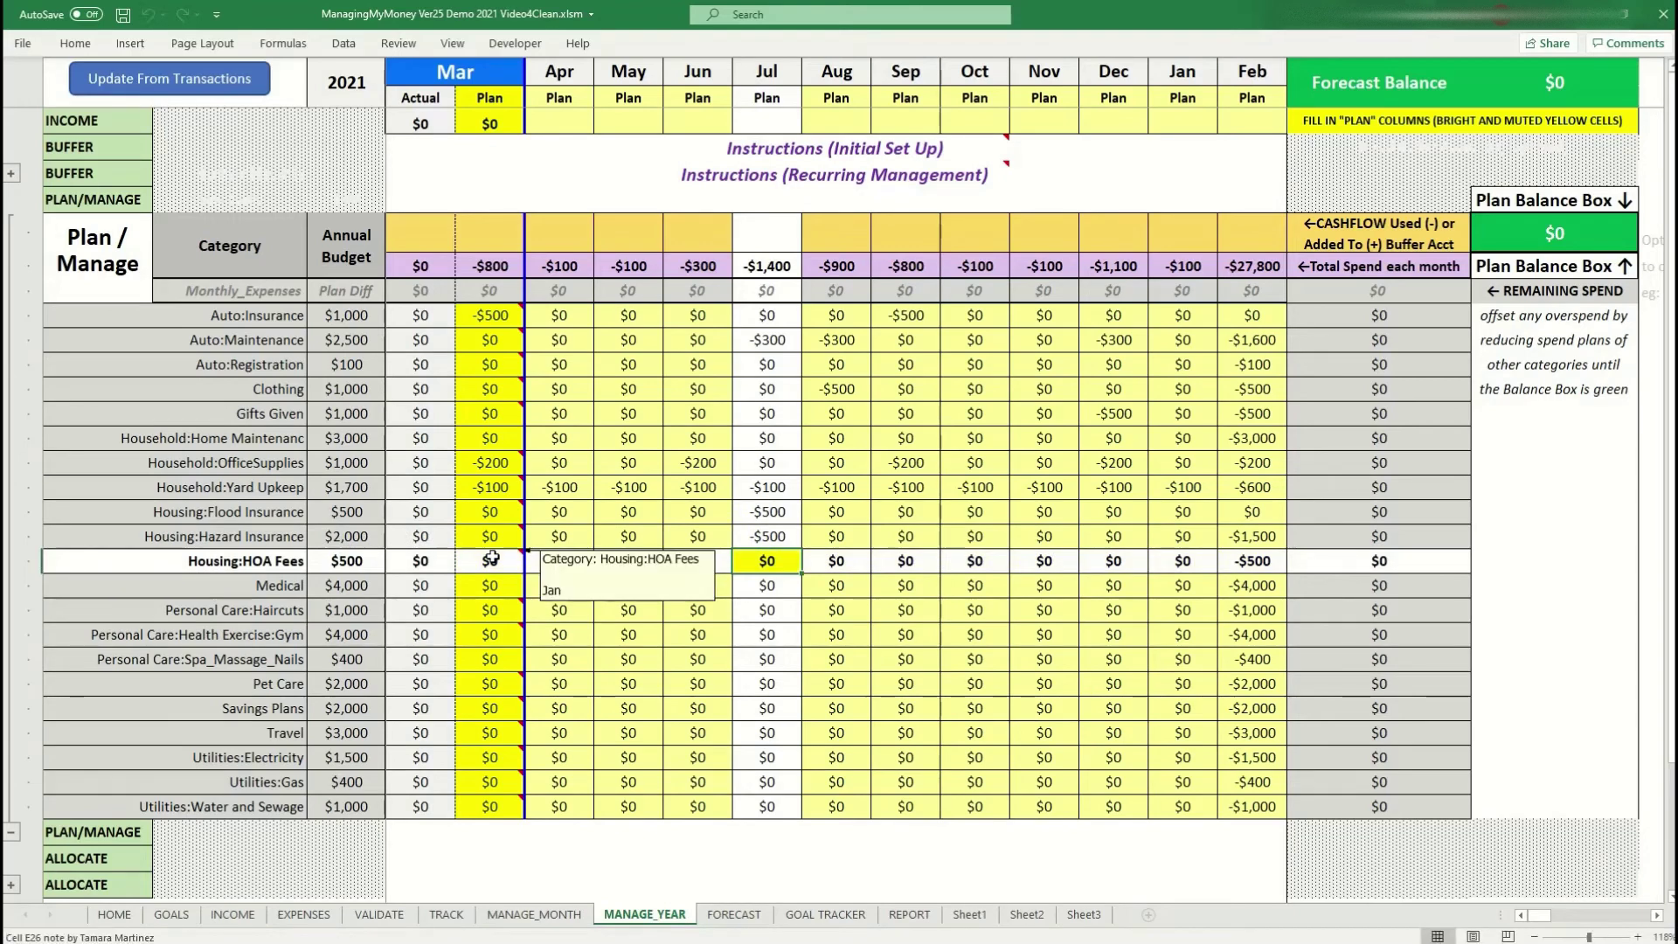
# Step: Check the Housing:HOA Fees note and enter 500 as the January plan for that category
pyautogui.click(483, 561)
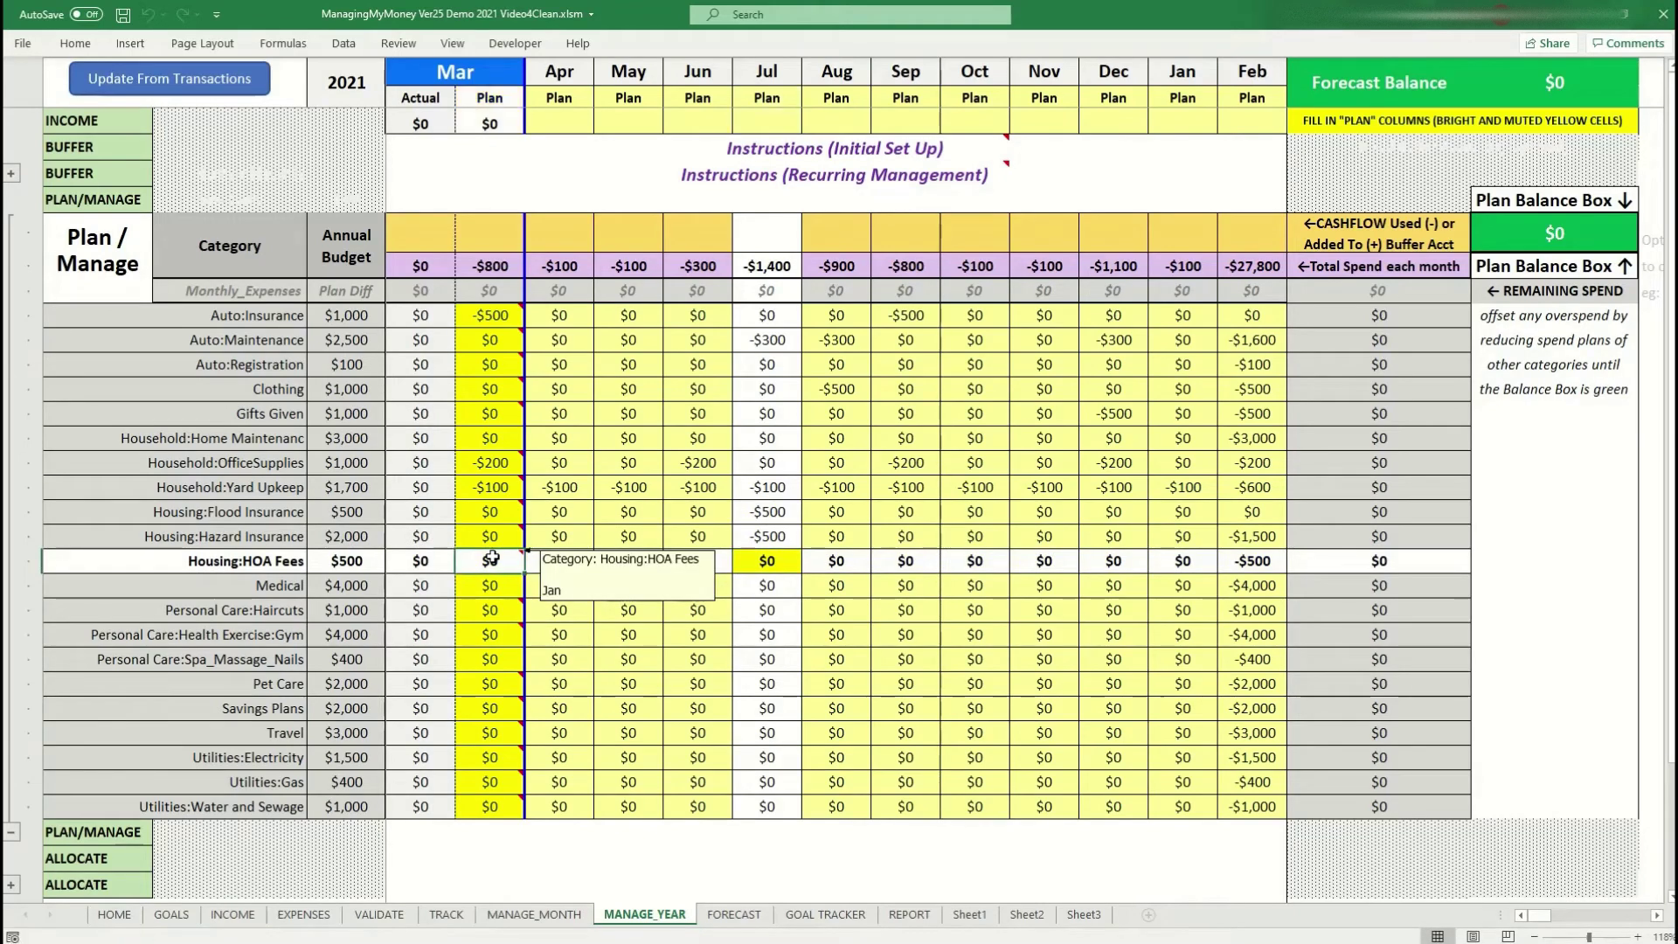
pyautogui.click(1205, 561)
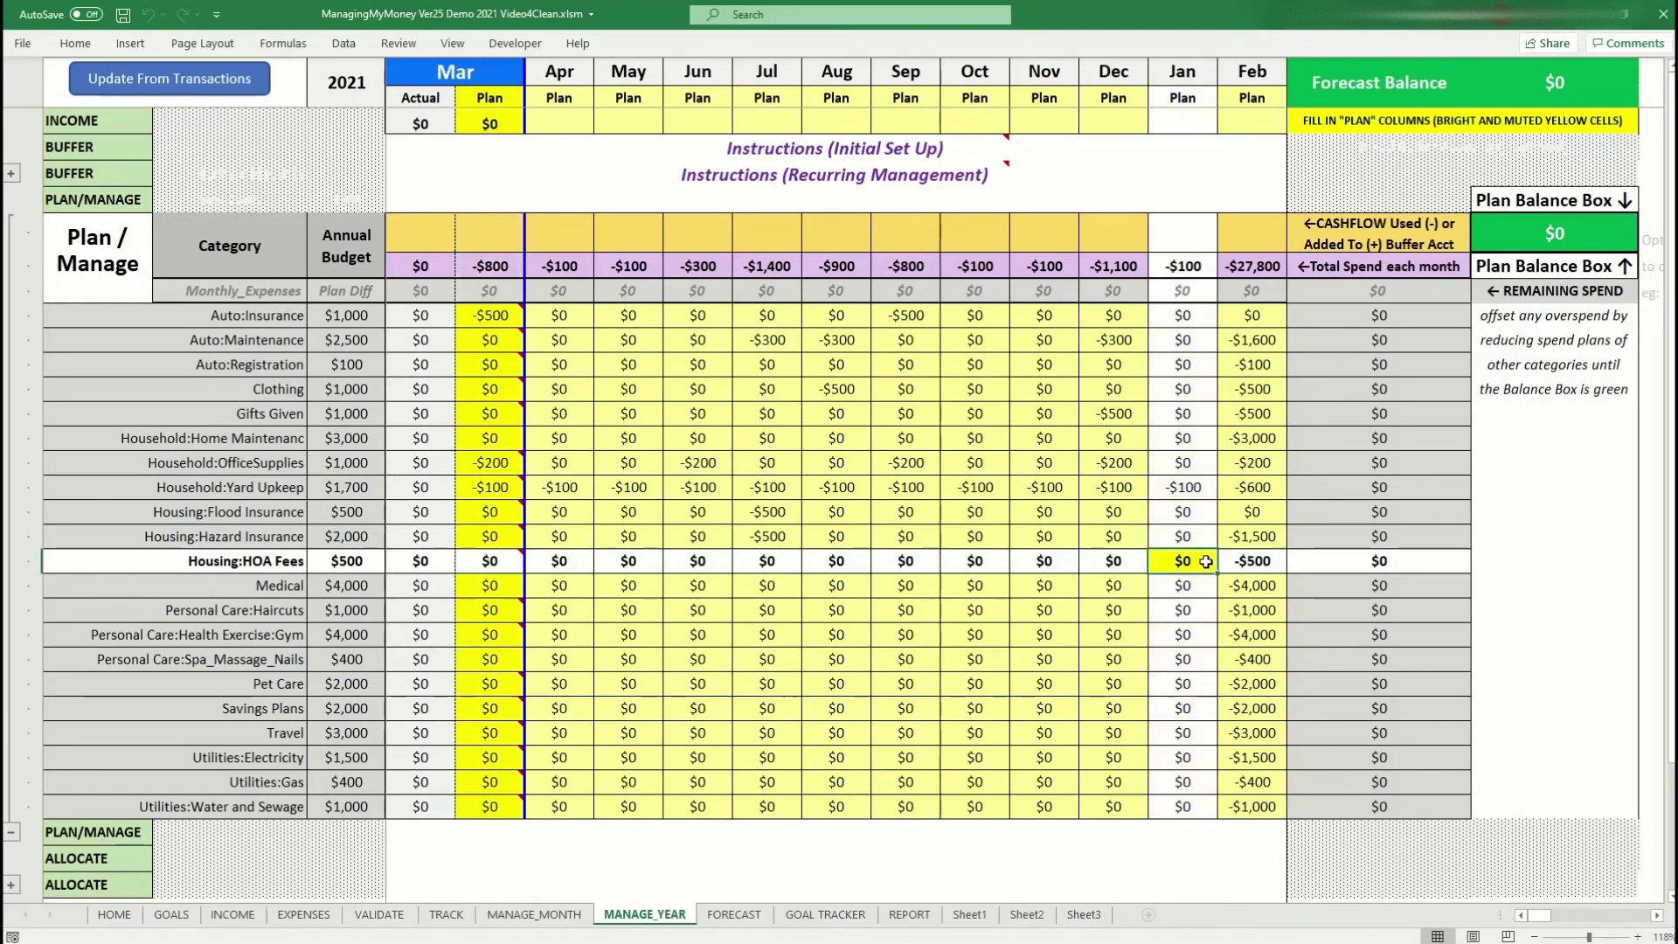
pyautogui.write('500')
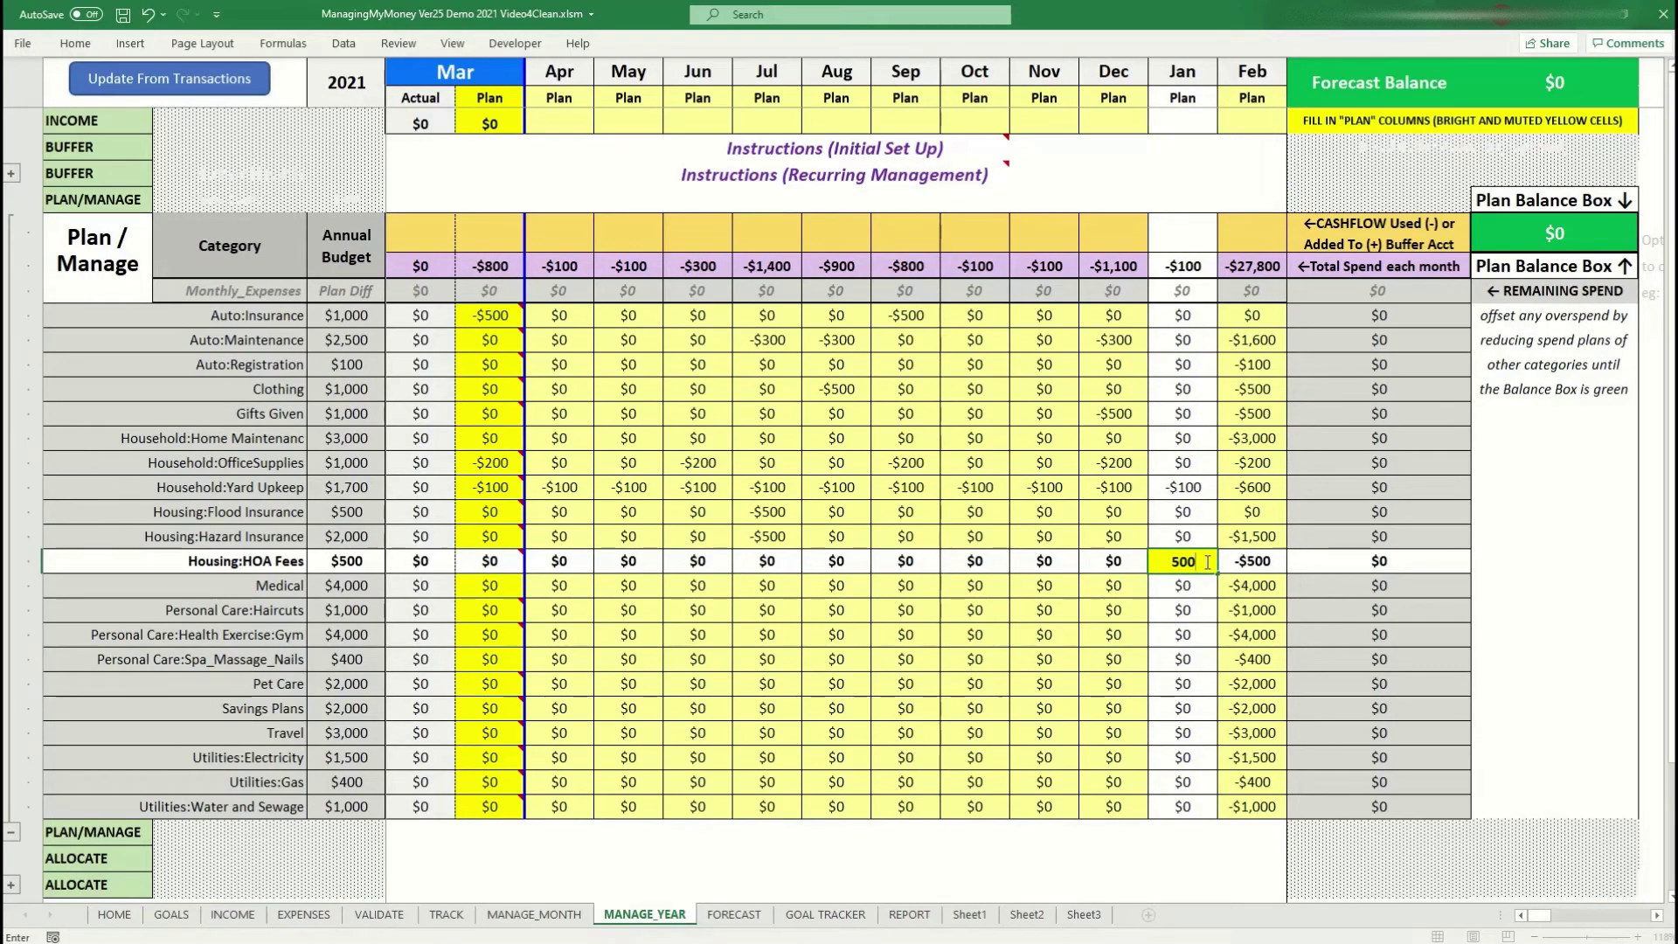
pyautogui.press('Return')
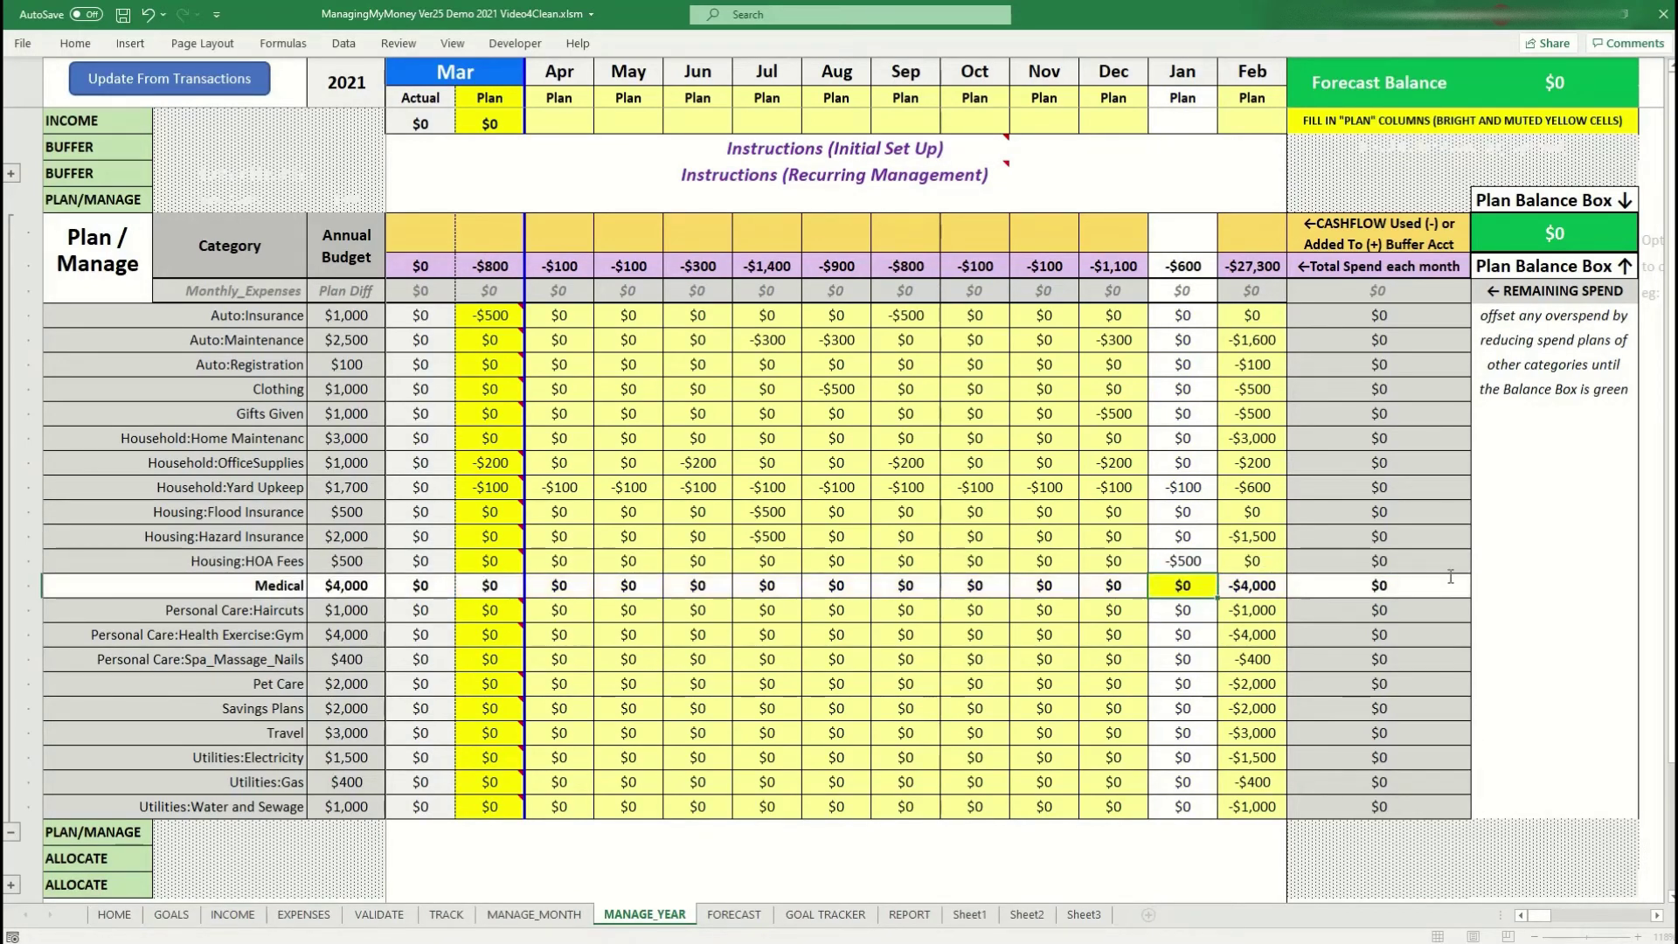
# Step: Check the Personal Care:Haircuts note, enter 50 as its March plan and fill that amount across through January
pyautogui.click(494, 614)
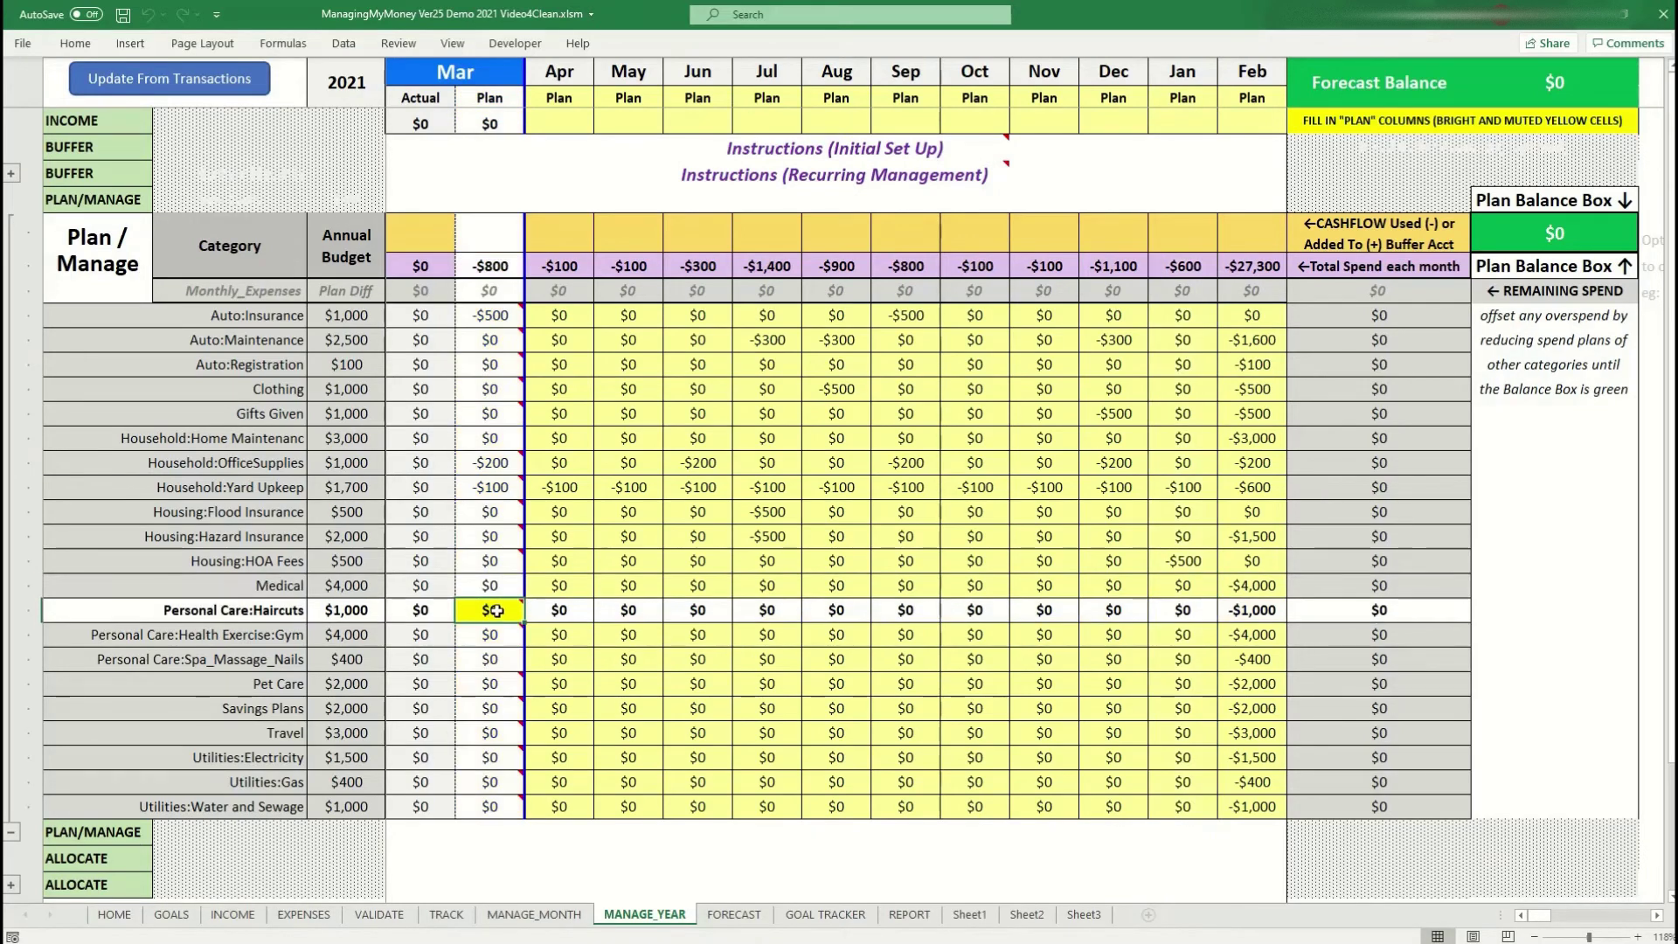
pyautogui.moveTo(496, 611)
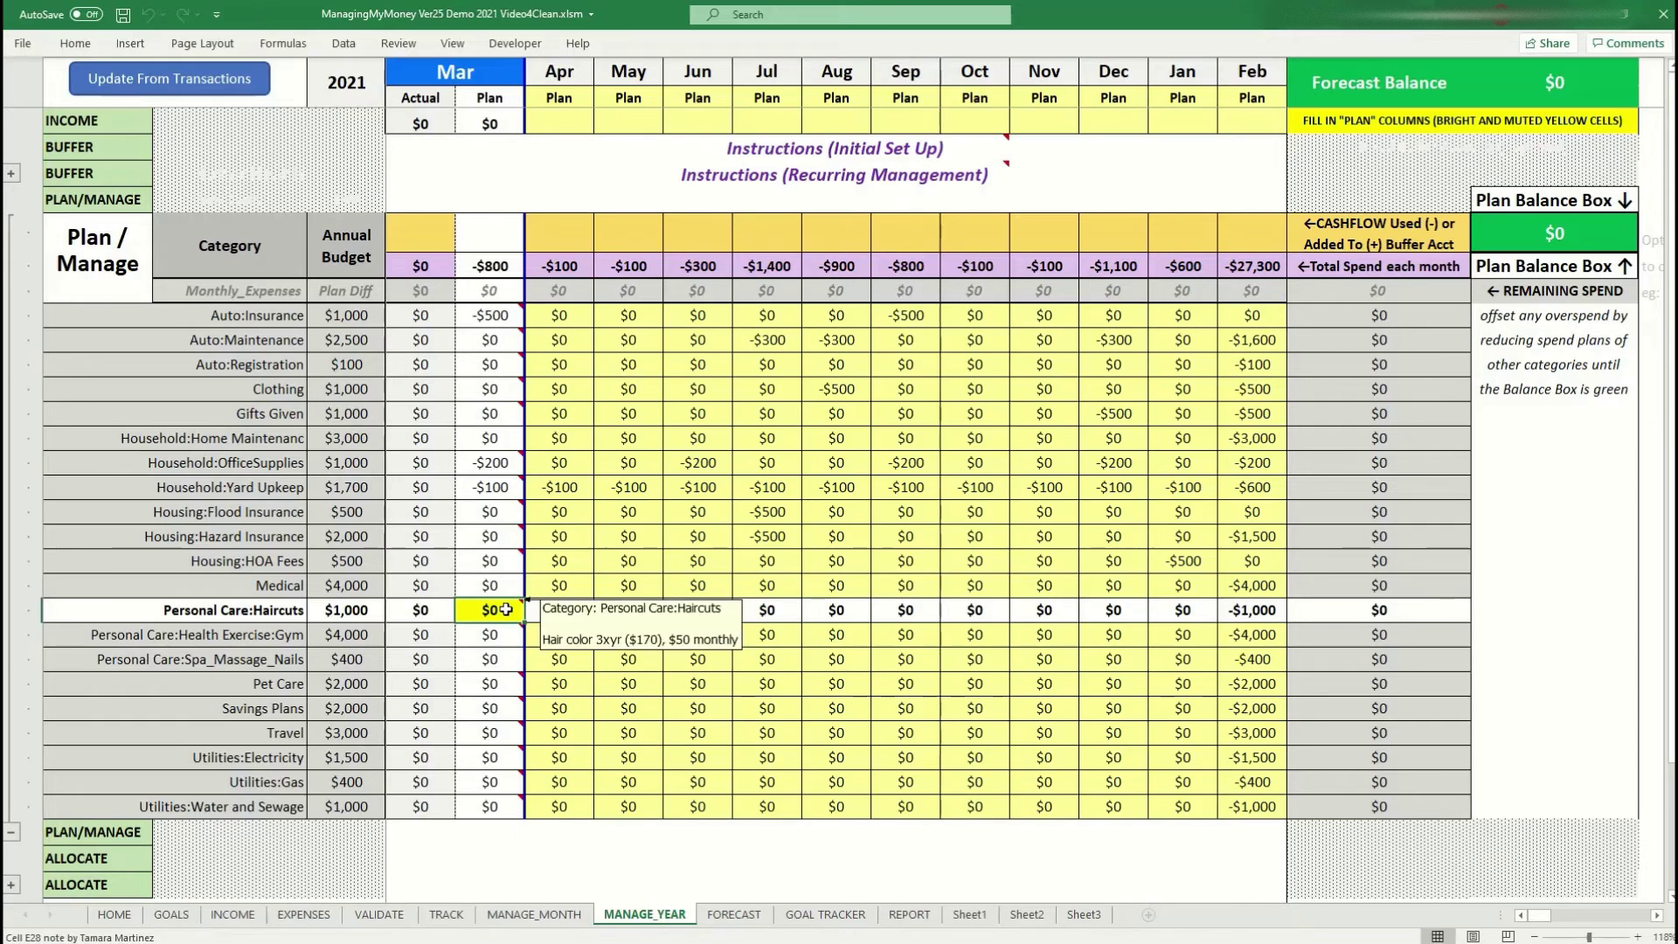
pyautogui.write('50')
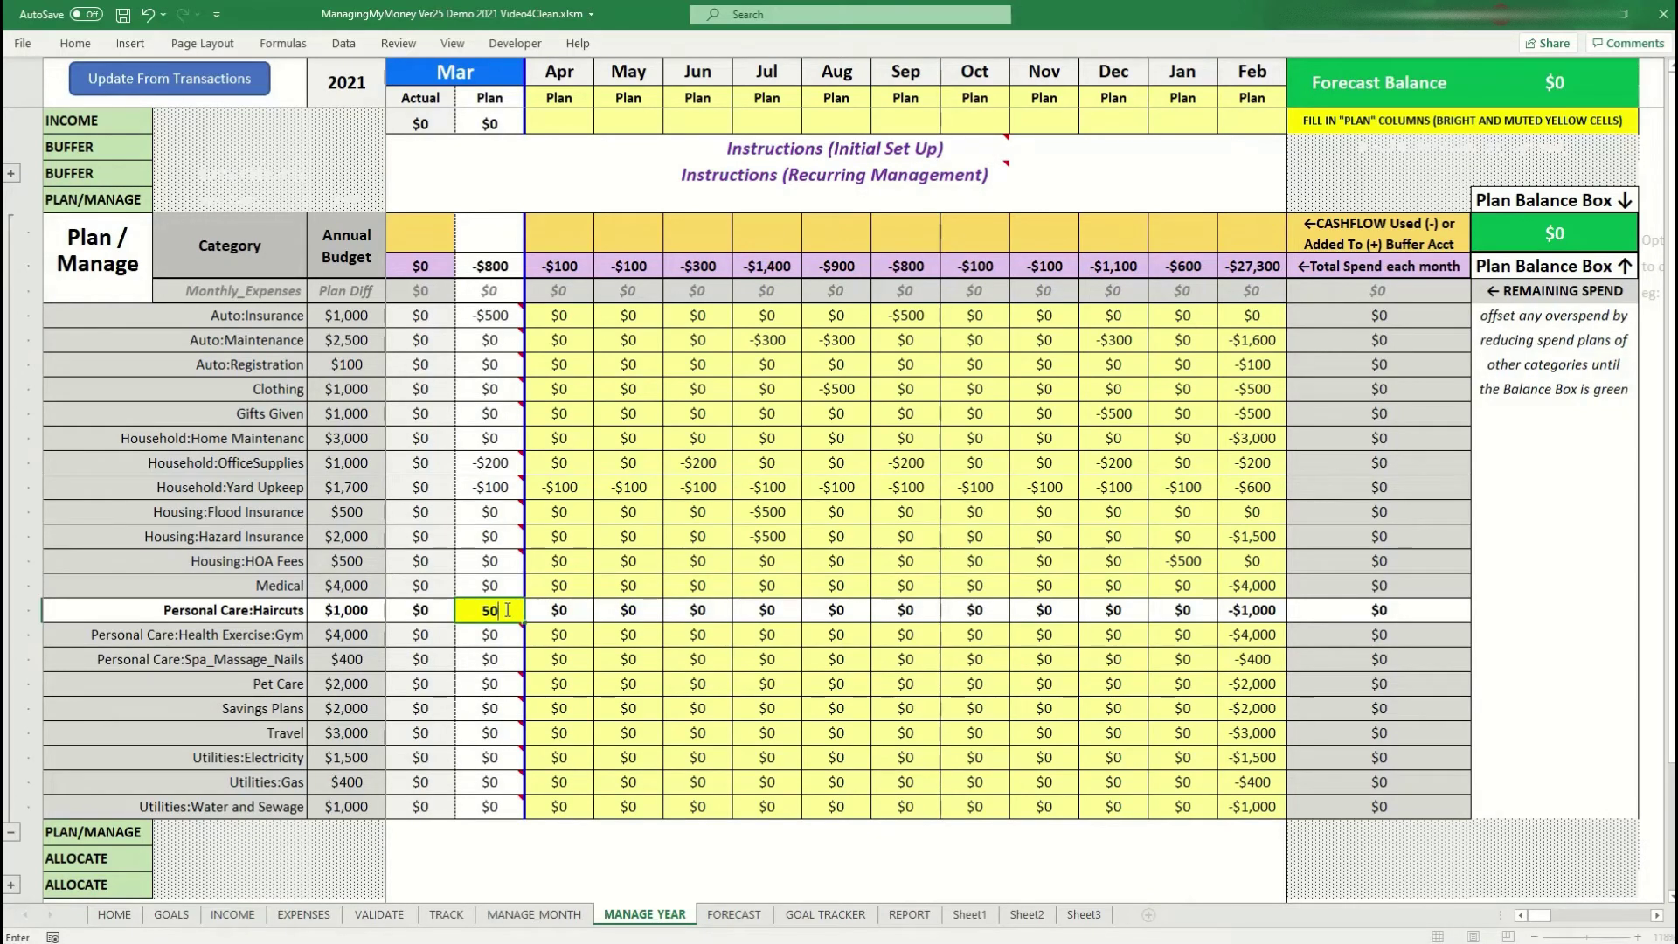
pyautogui.press('Return')
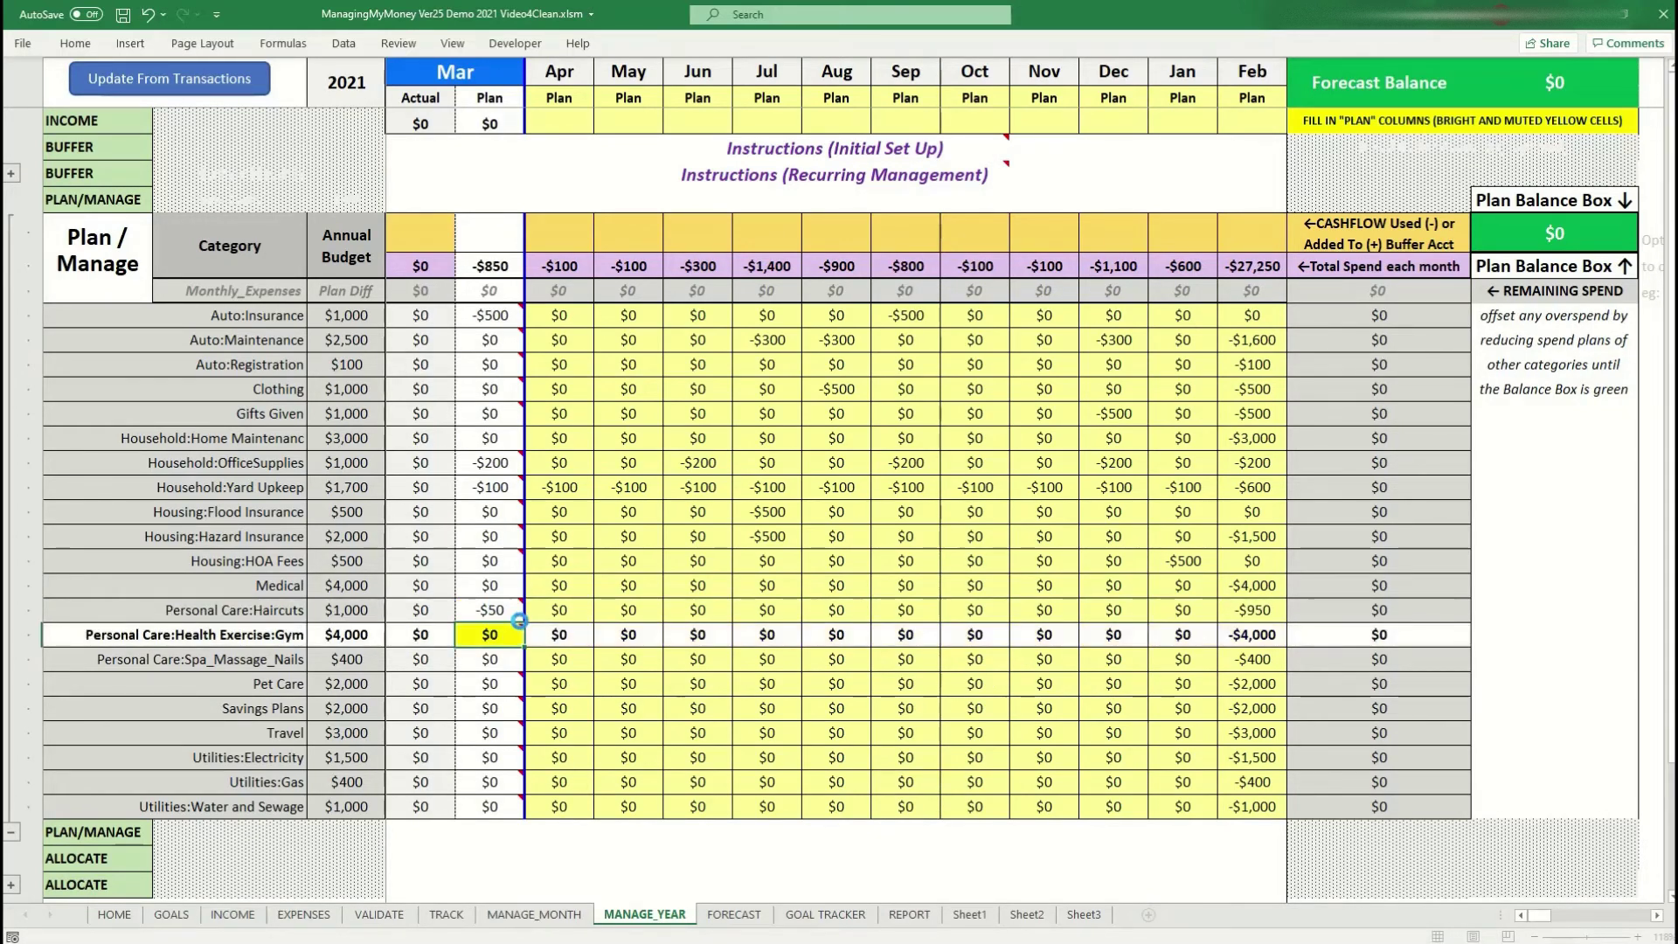
pyautogui.click(519, 619)
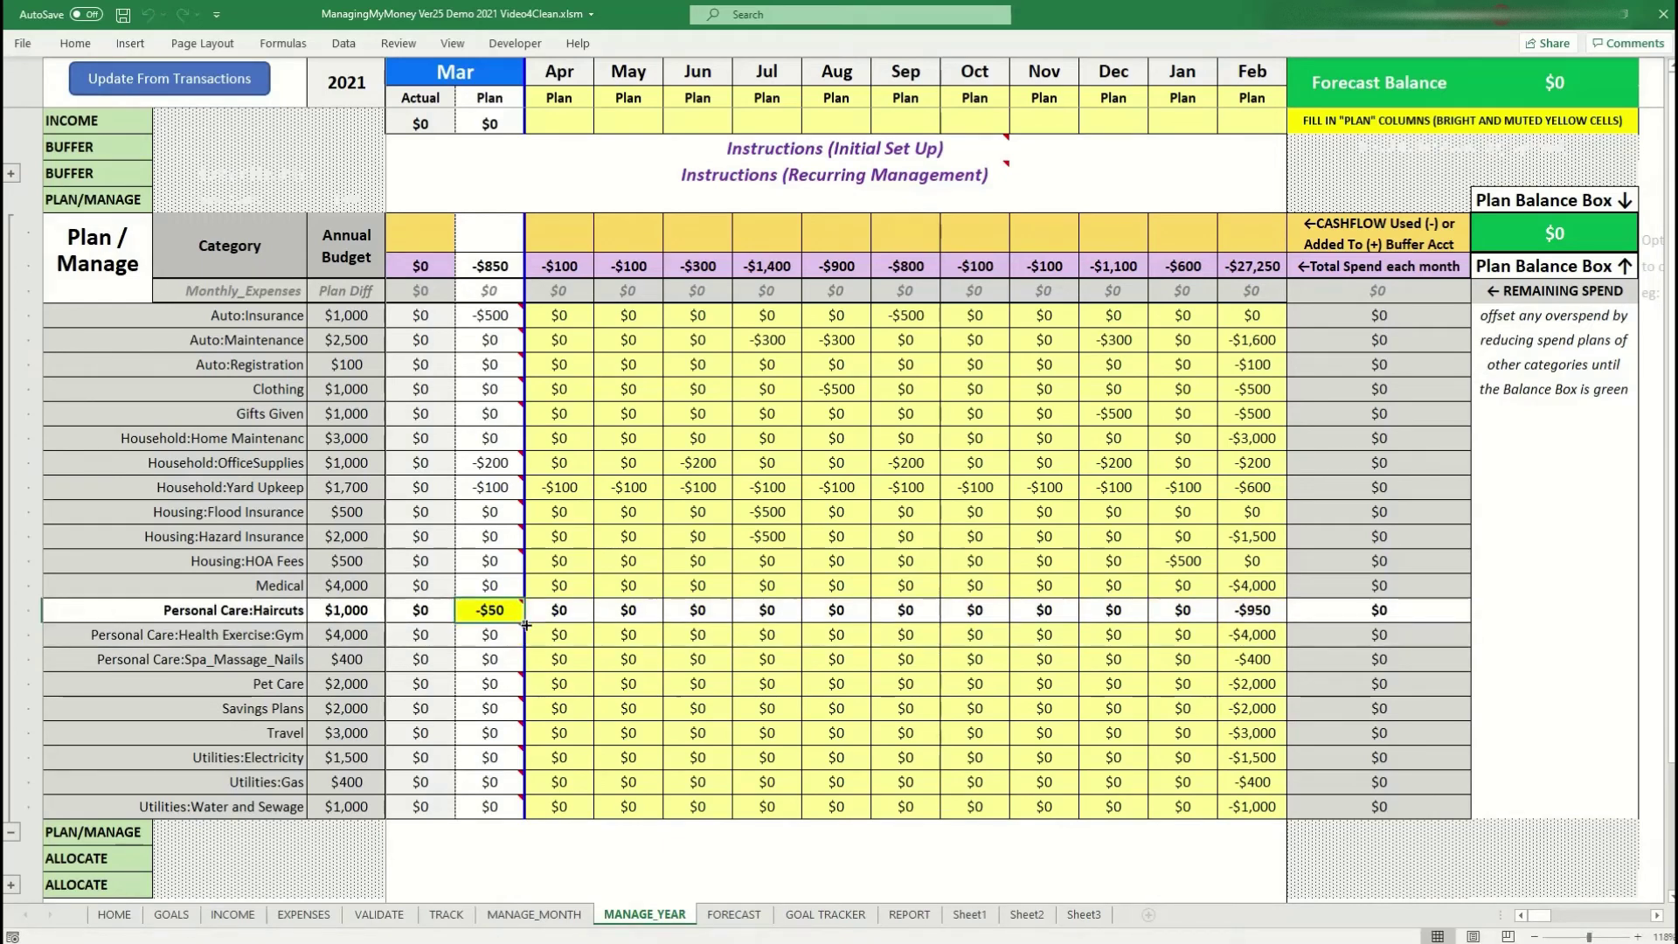
pyautogui.moveTo(526, 624); pyautogui.dragTo(1005, 617)
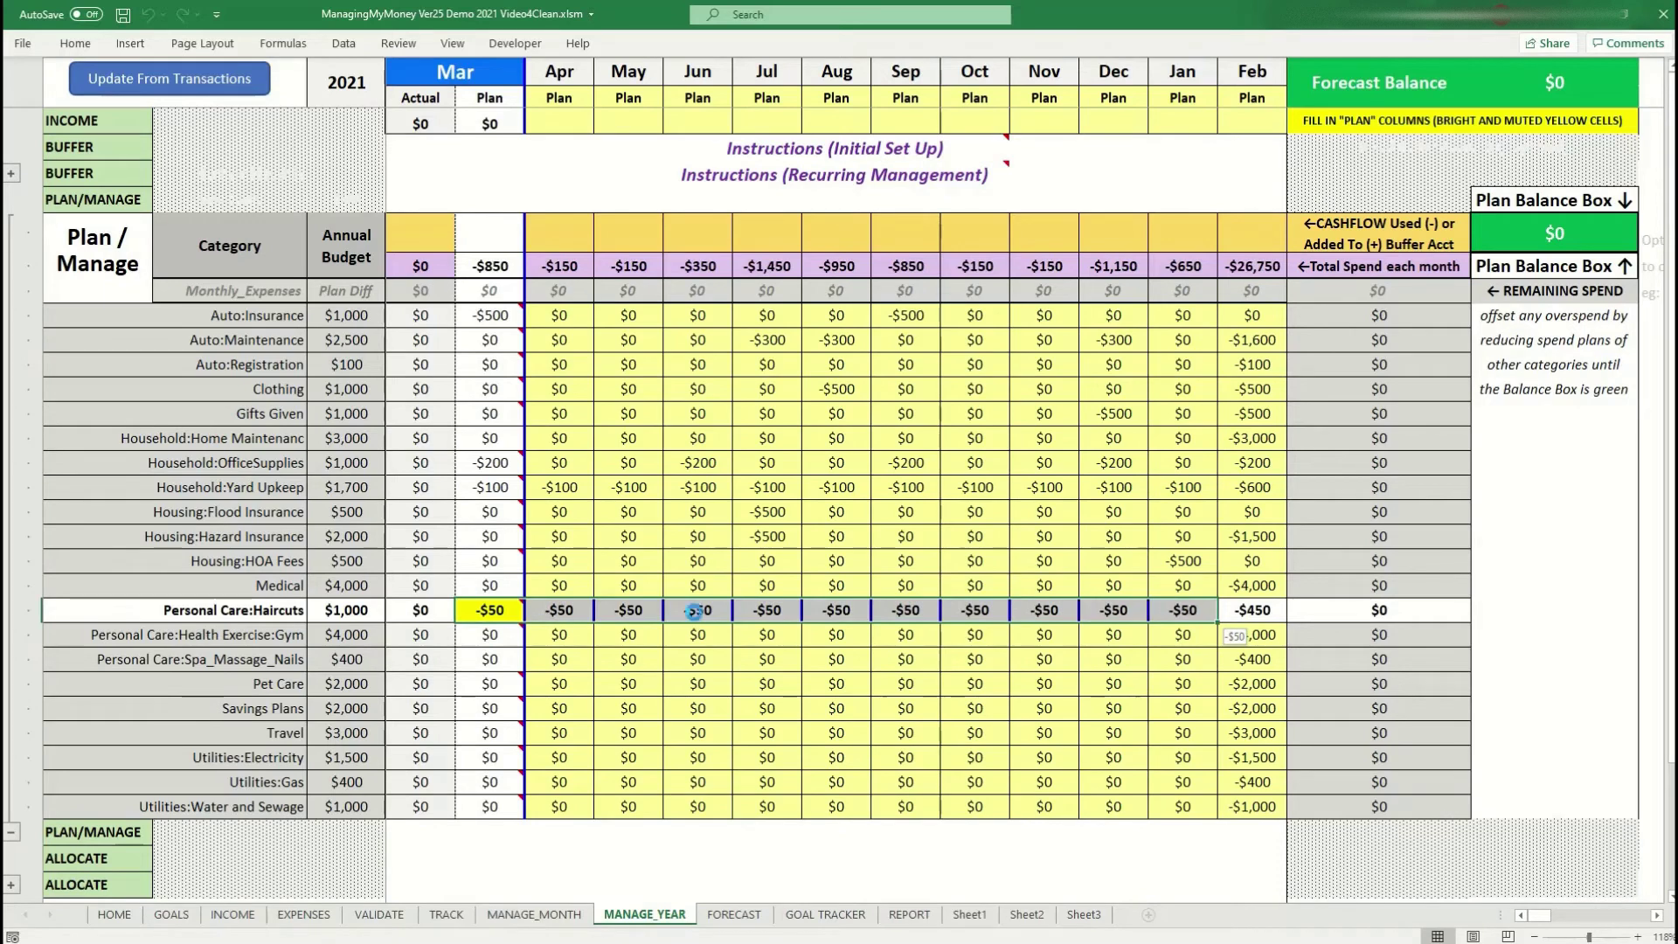
# Step: Set the Personal Care:Haircuts plan to 175 in April, August and January for the hair color appointments
pyautogui.click(578, 612)
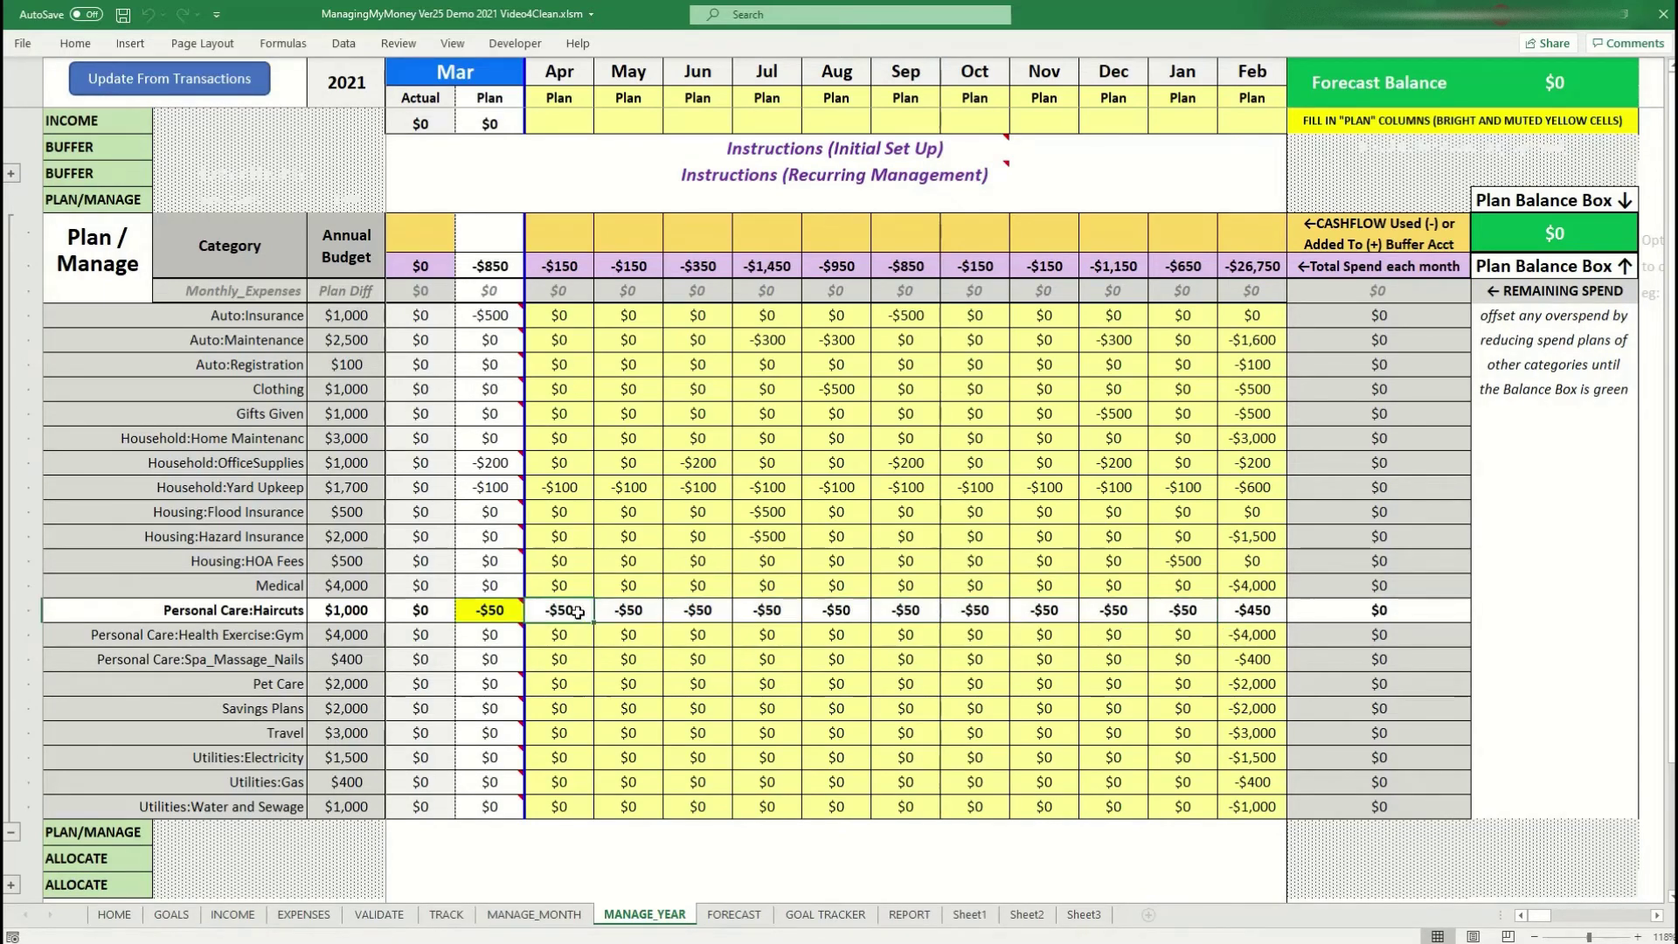
pyautogui.write('175')
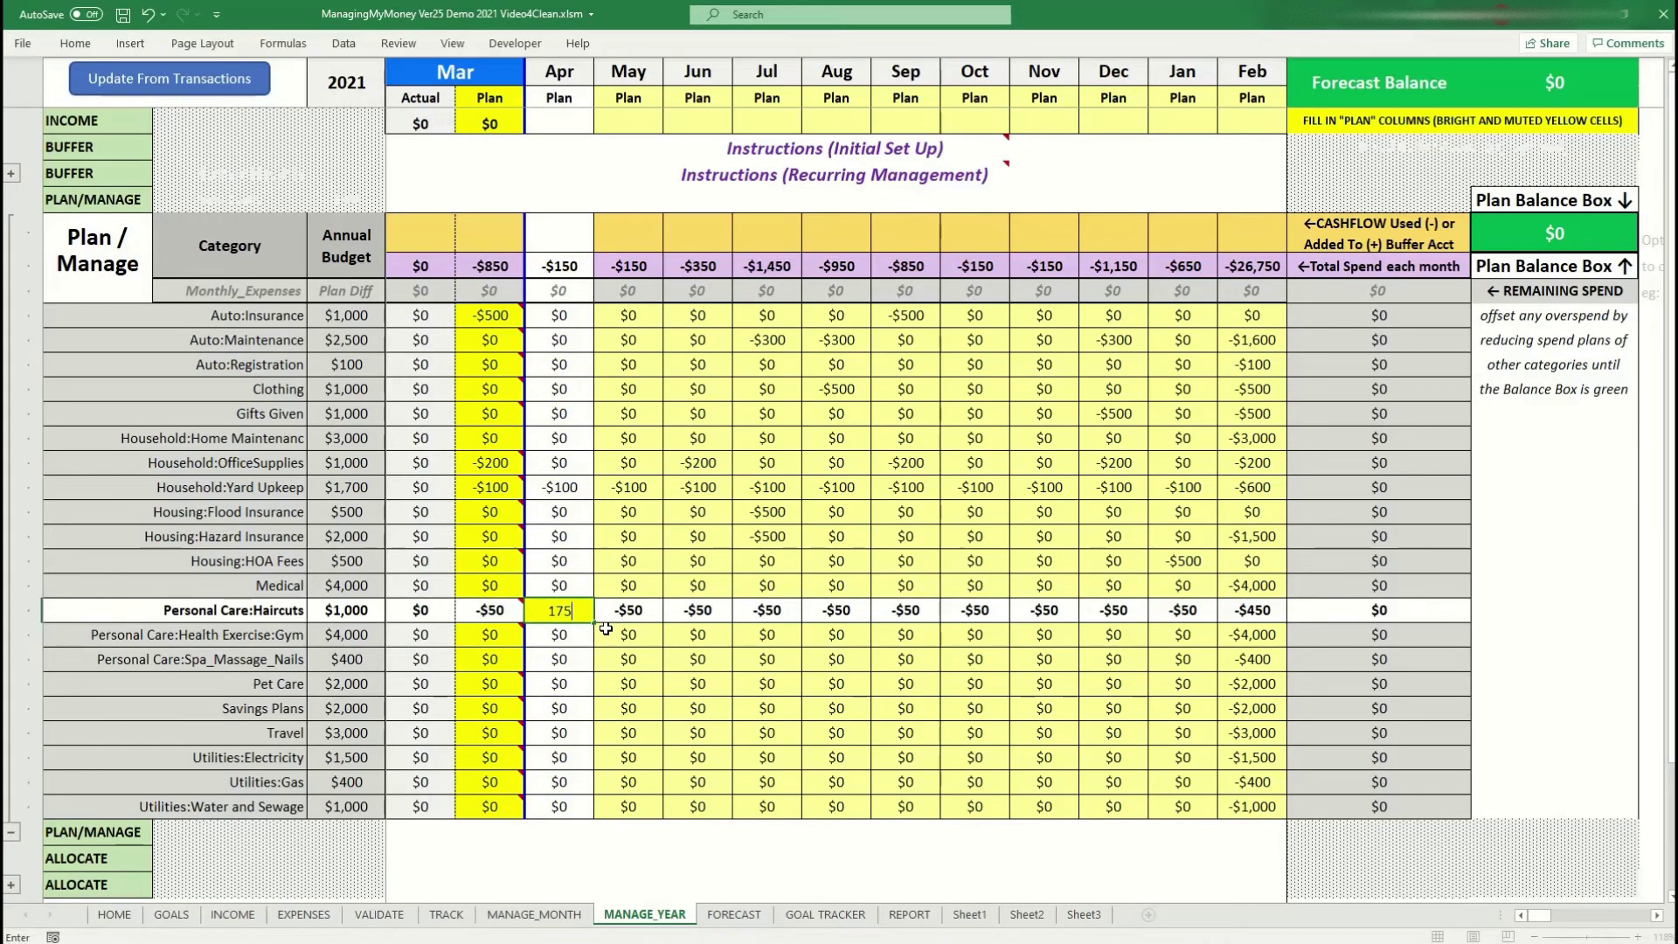
pyautogui.click(828, 610)
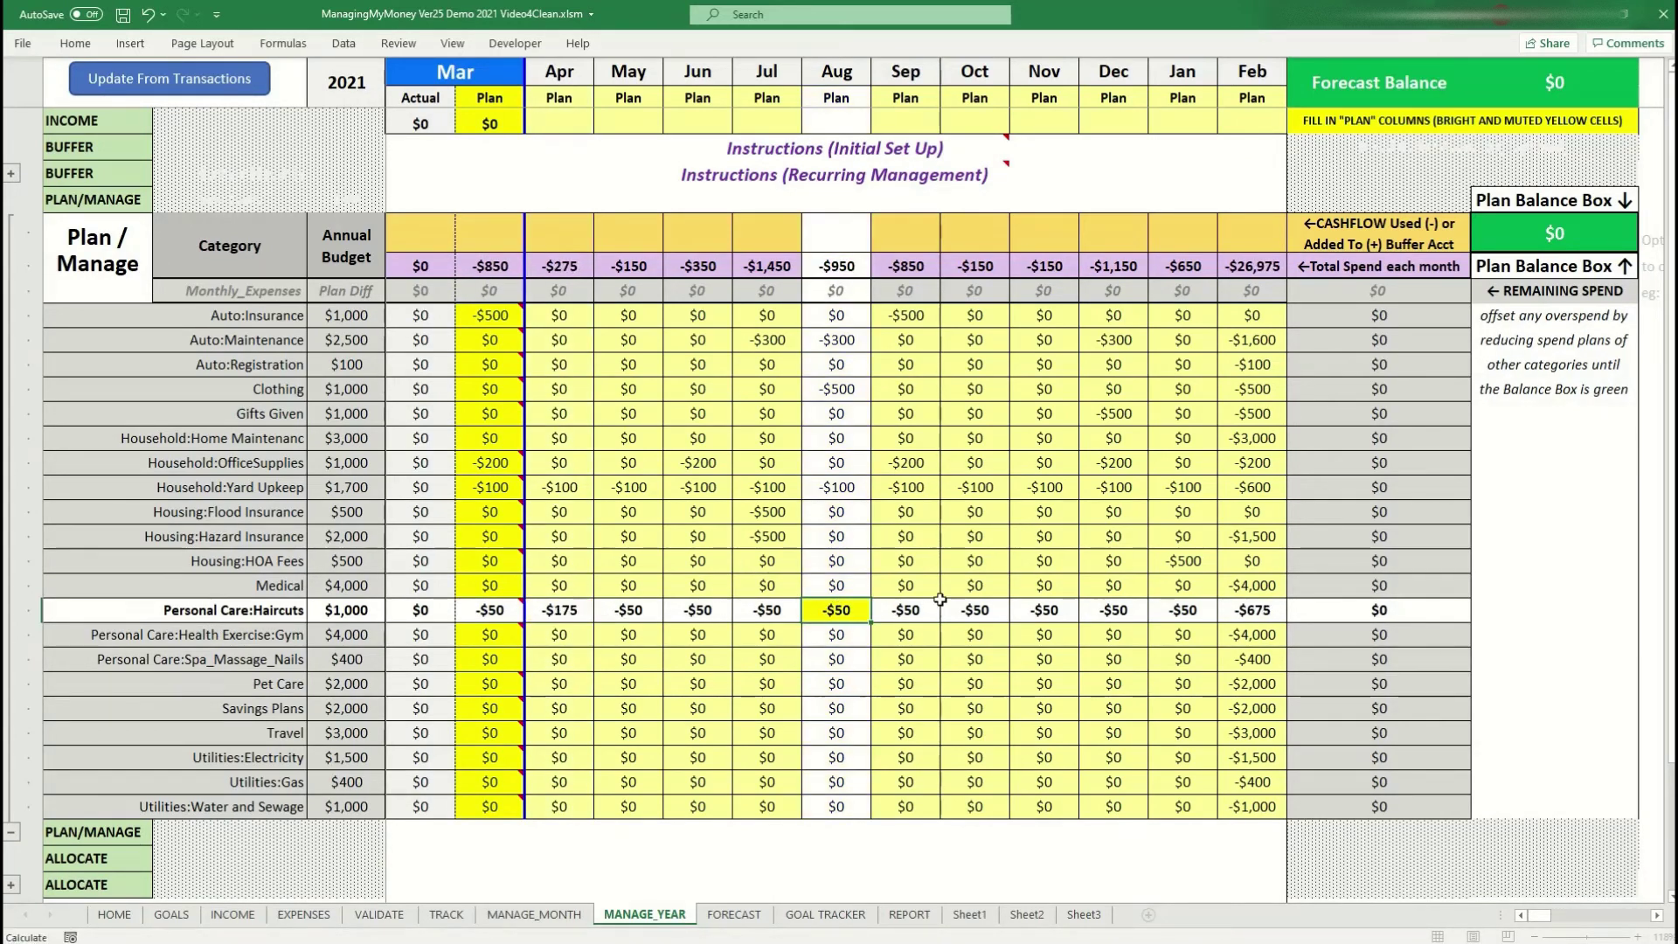
pyautogui.write('175')
pyautogui.click(1167, 615)
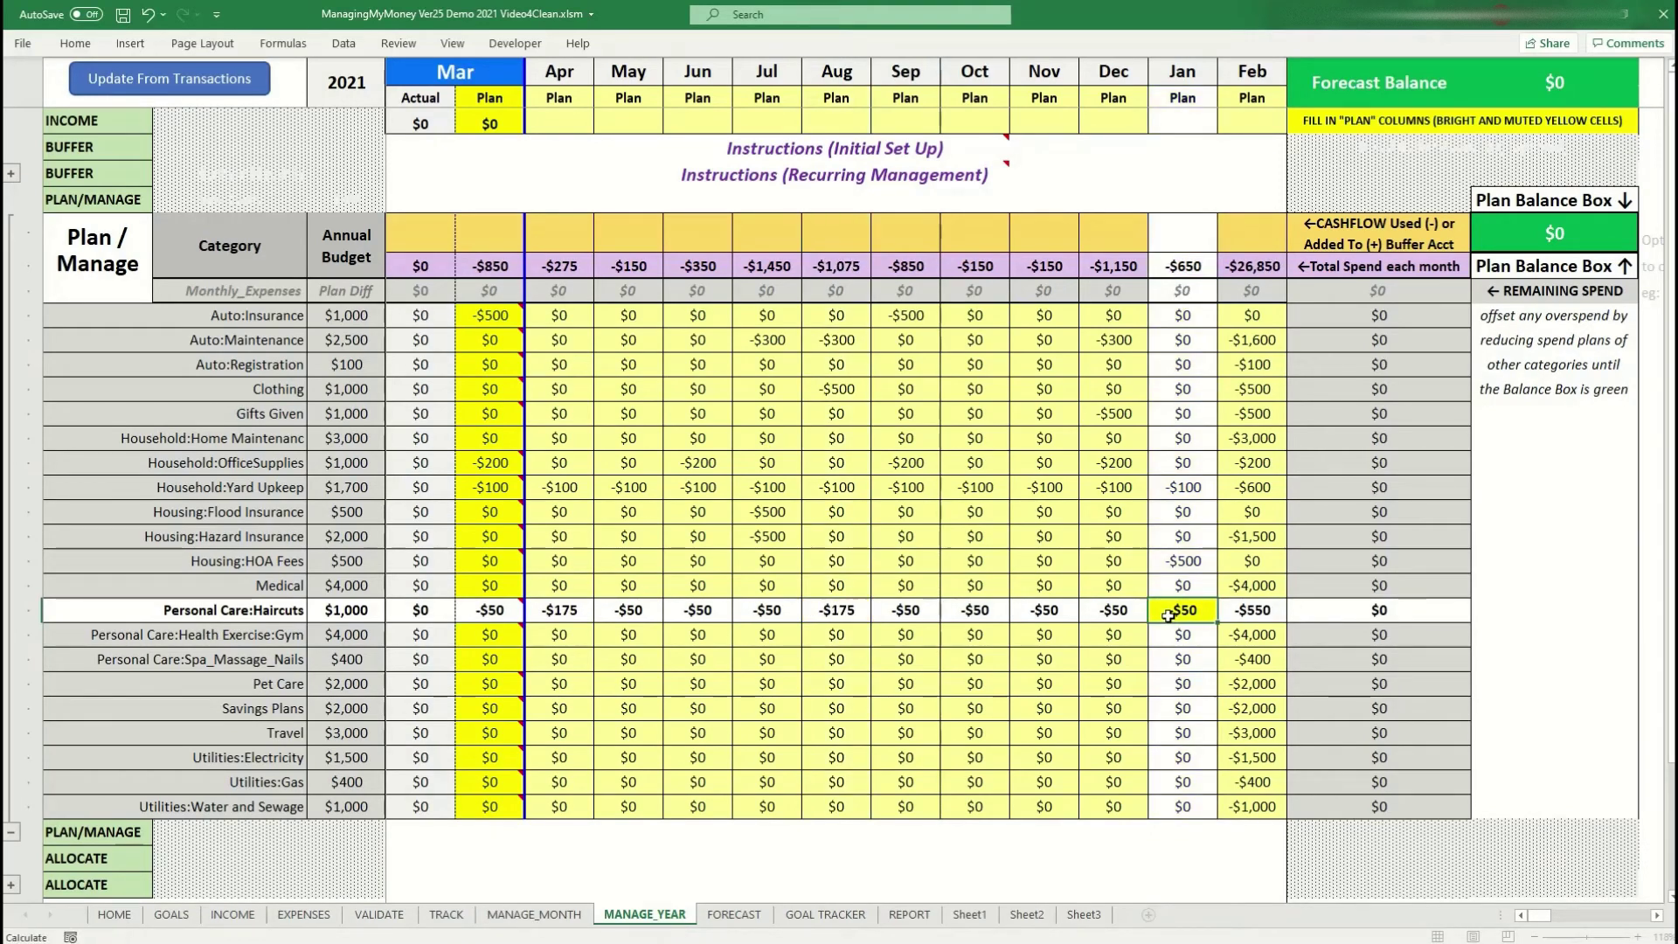
pyautogui.write('175')
pyautogui.press('Return')
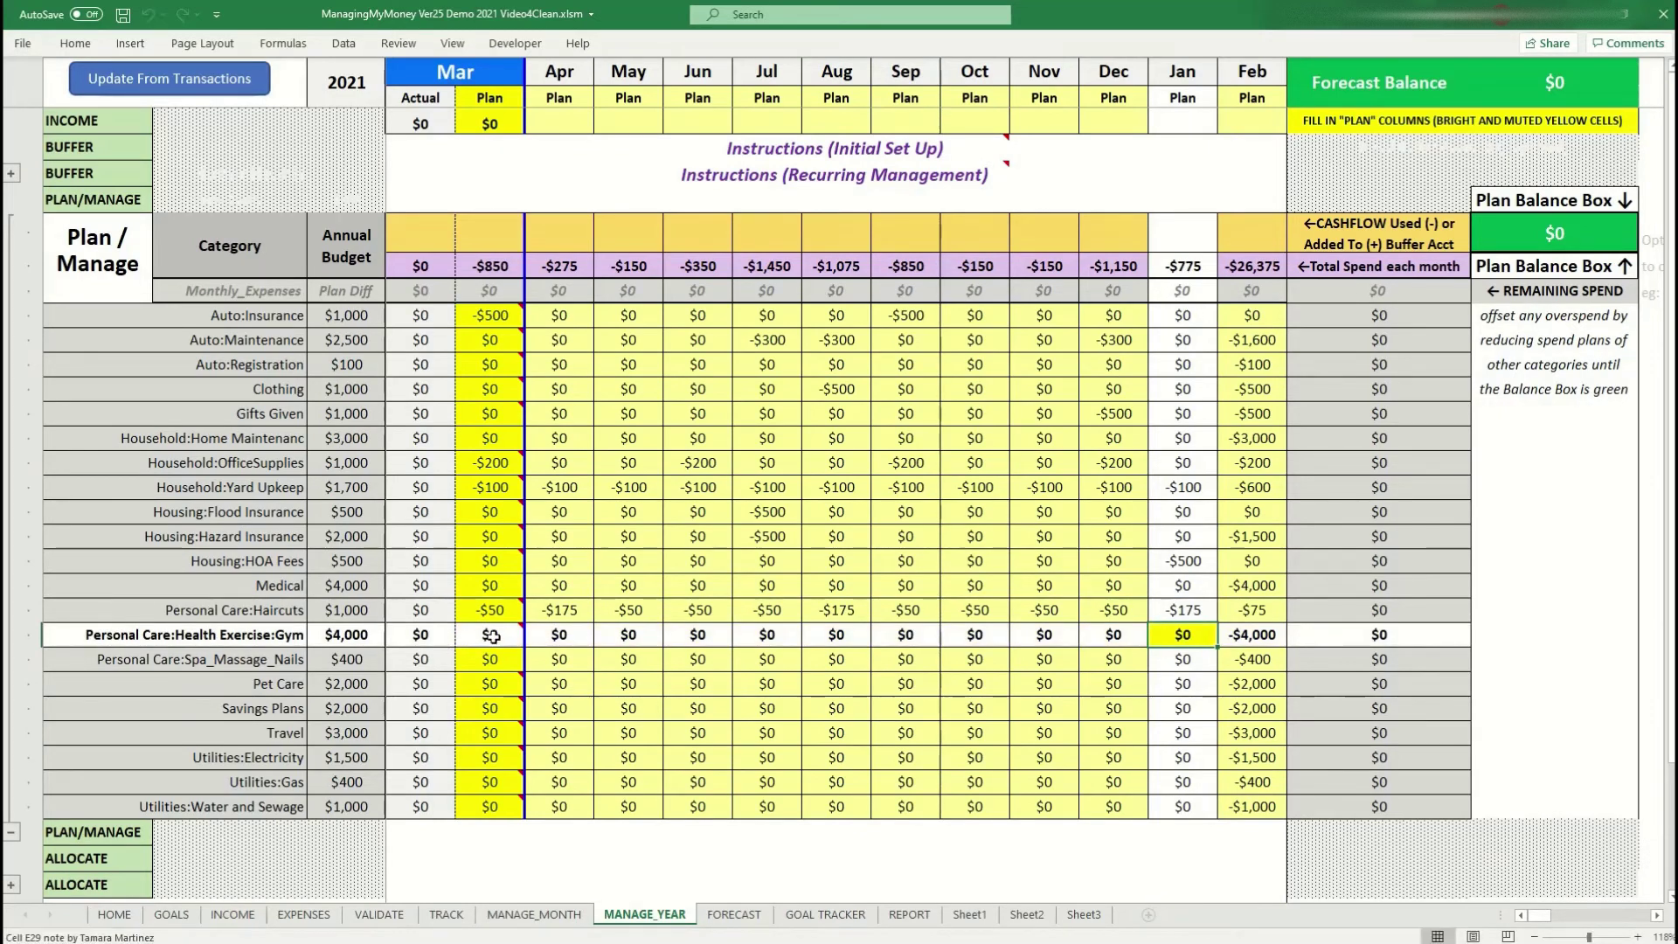
# Step: Check the Personal Care:Health Exercise:Gym note, enter 100 as its March plan and fill that amount across through January
pyautogui.moveTo(492, 637)
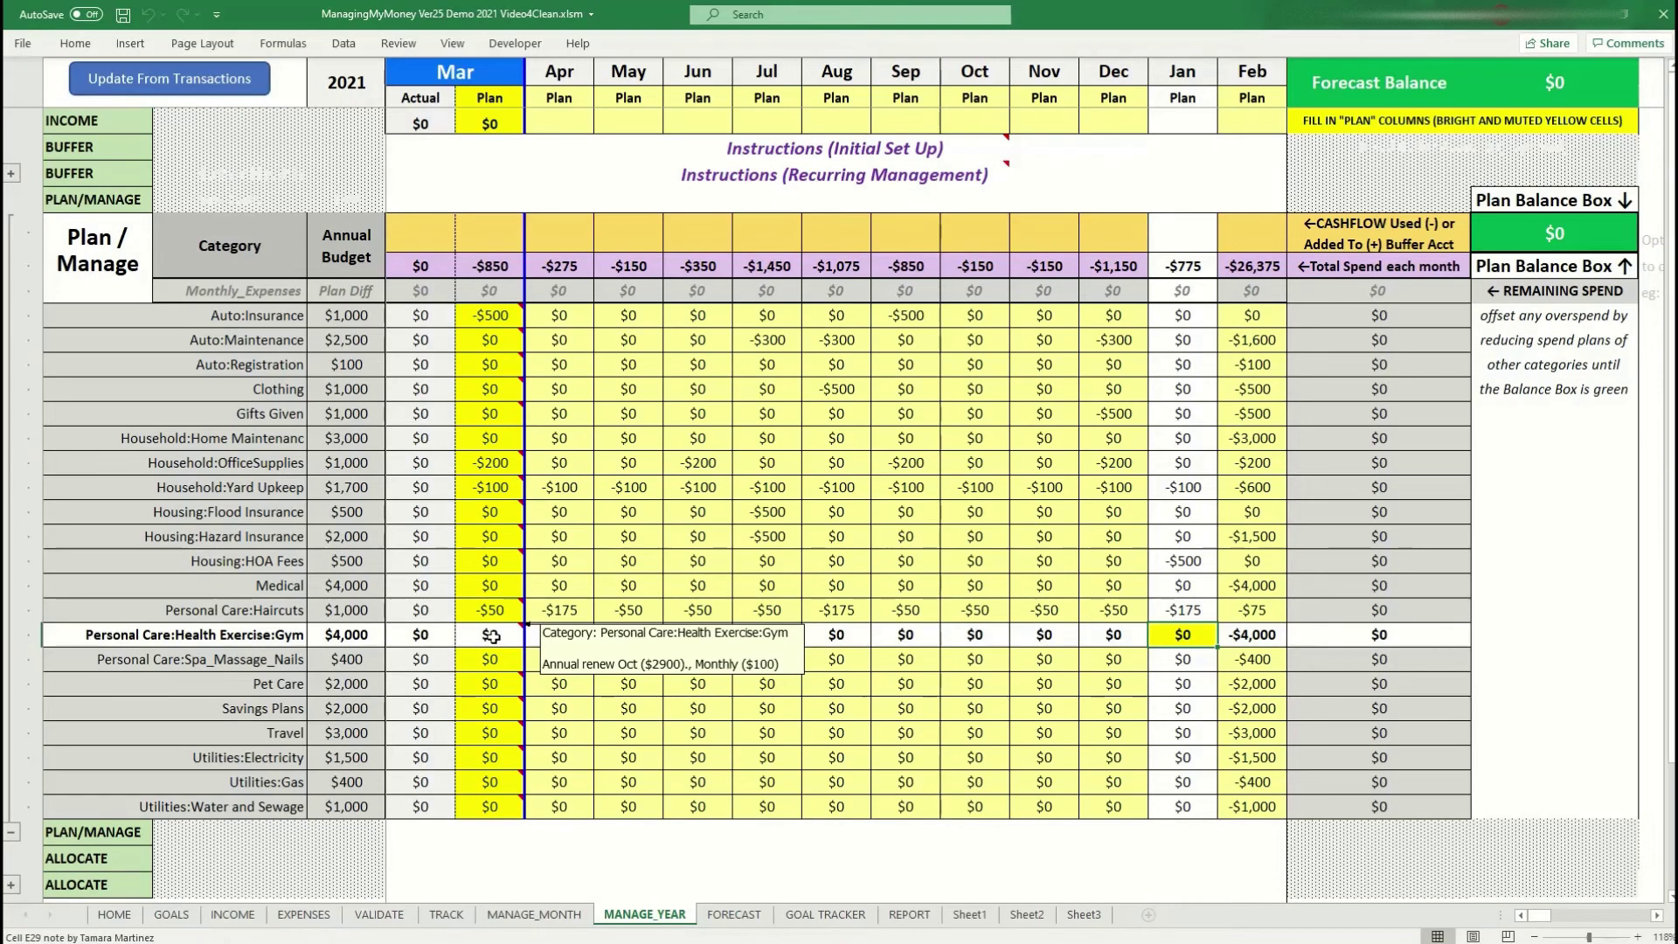
pyautogui.click(492, 636)
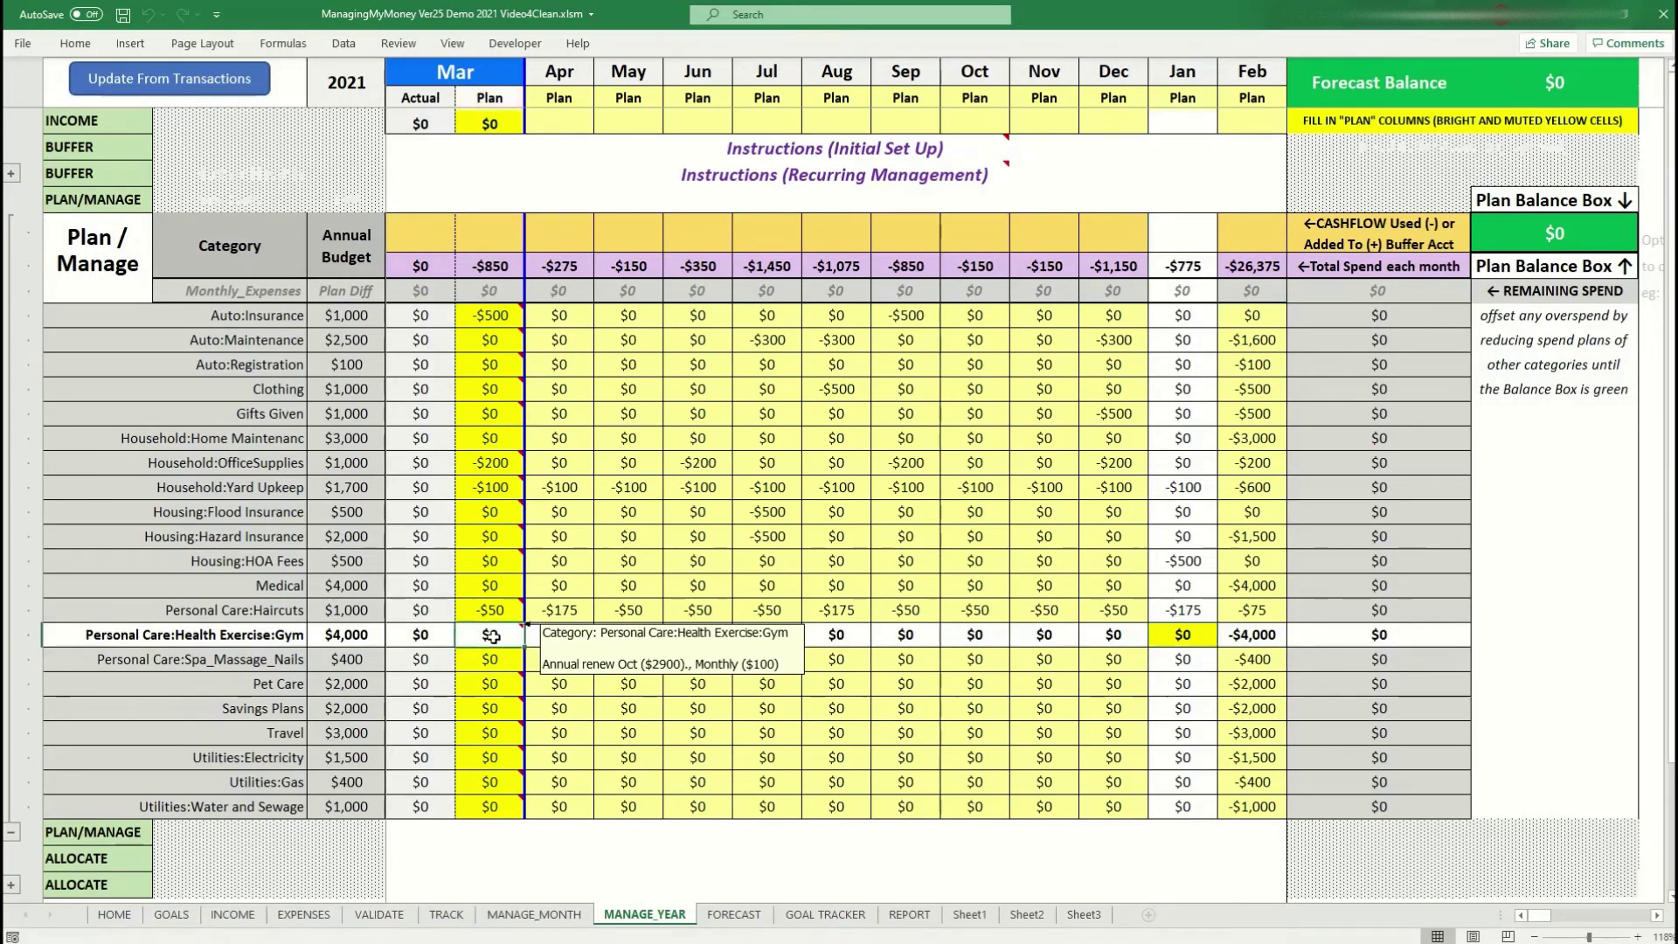
pyautogui.write('100')
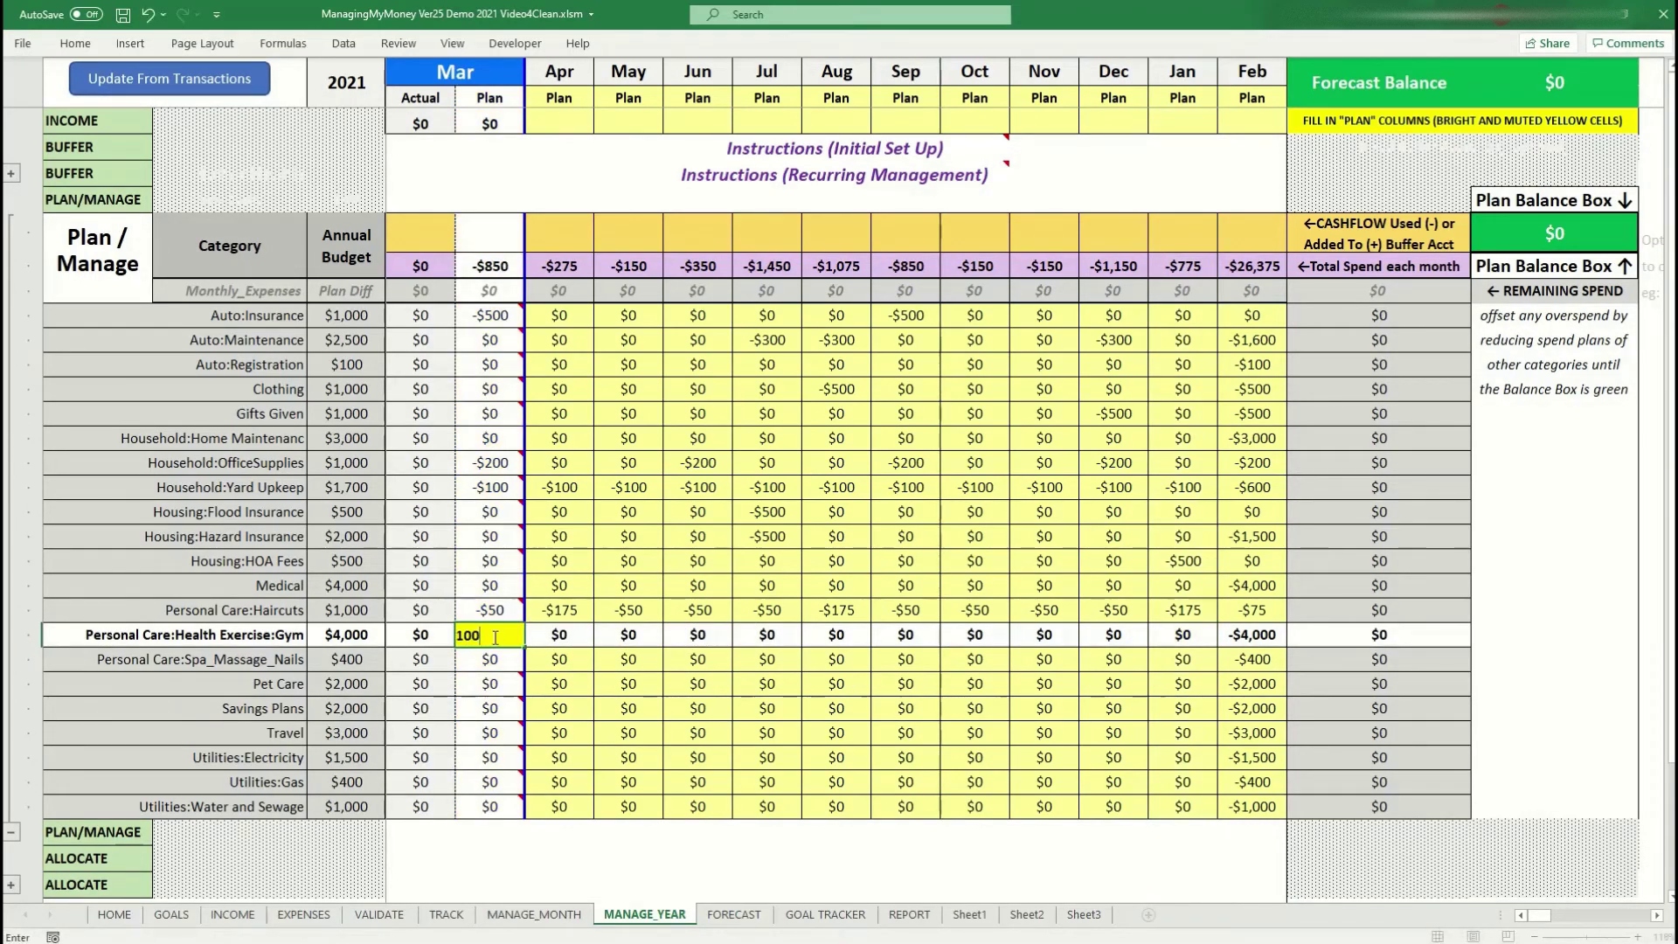
pyautogui.press('Return')
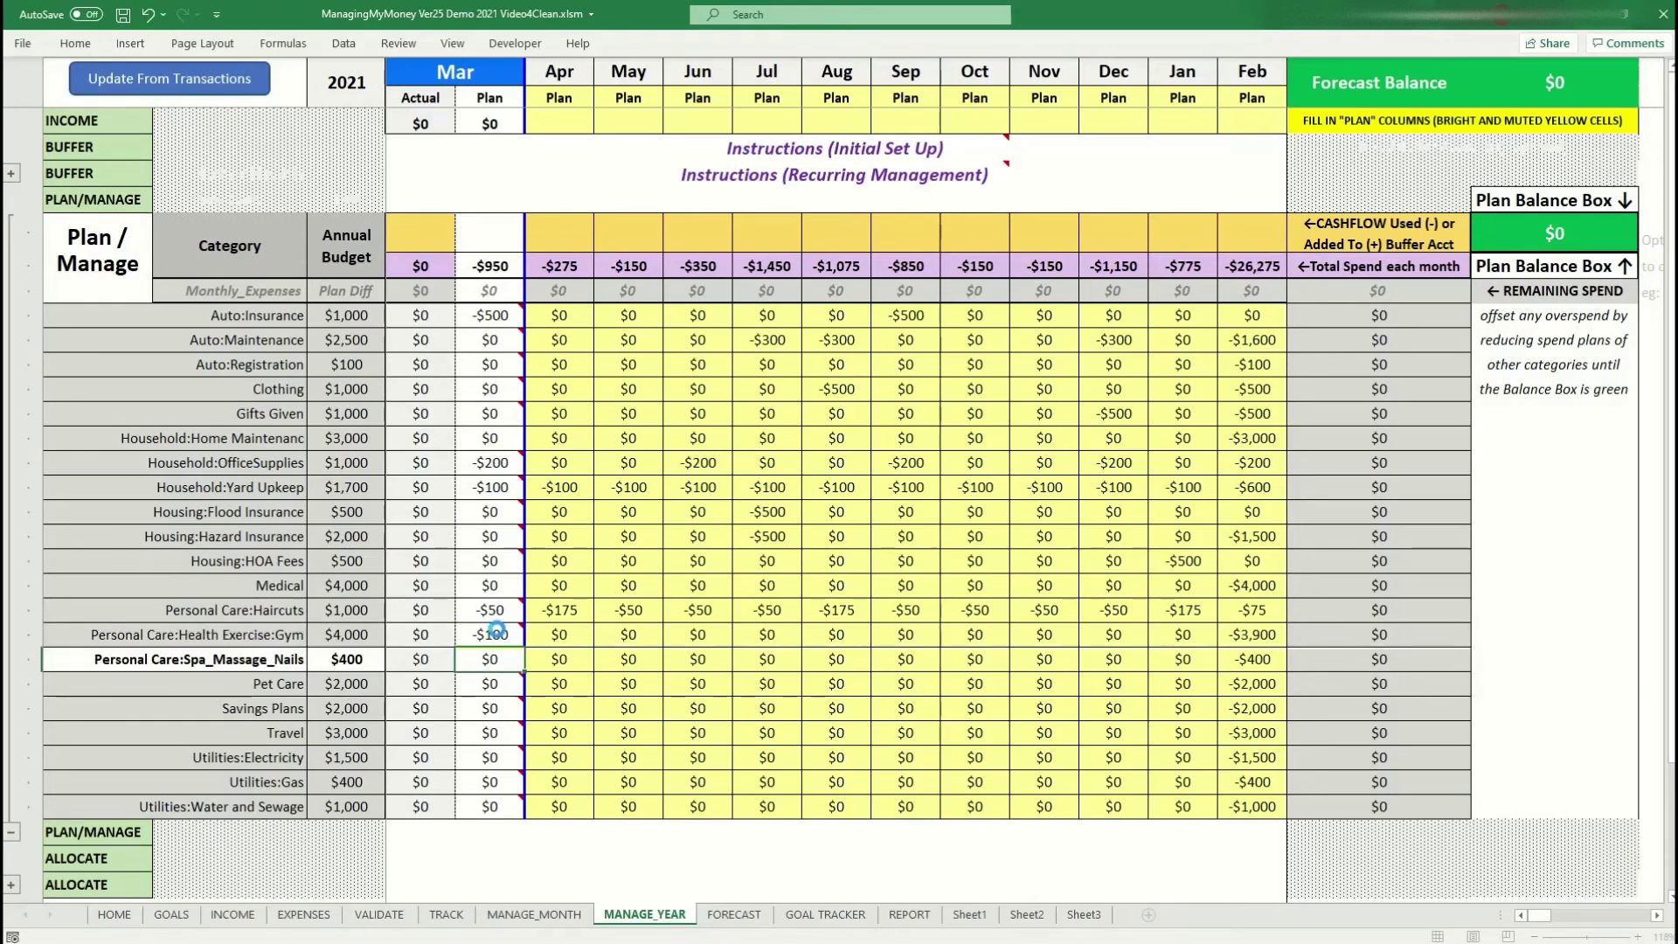
pyautogui.click(496, 633)
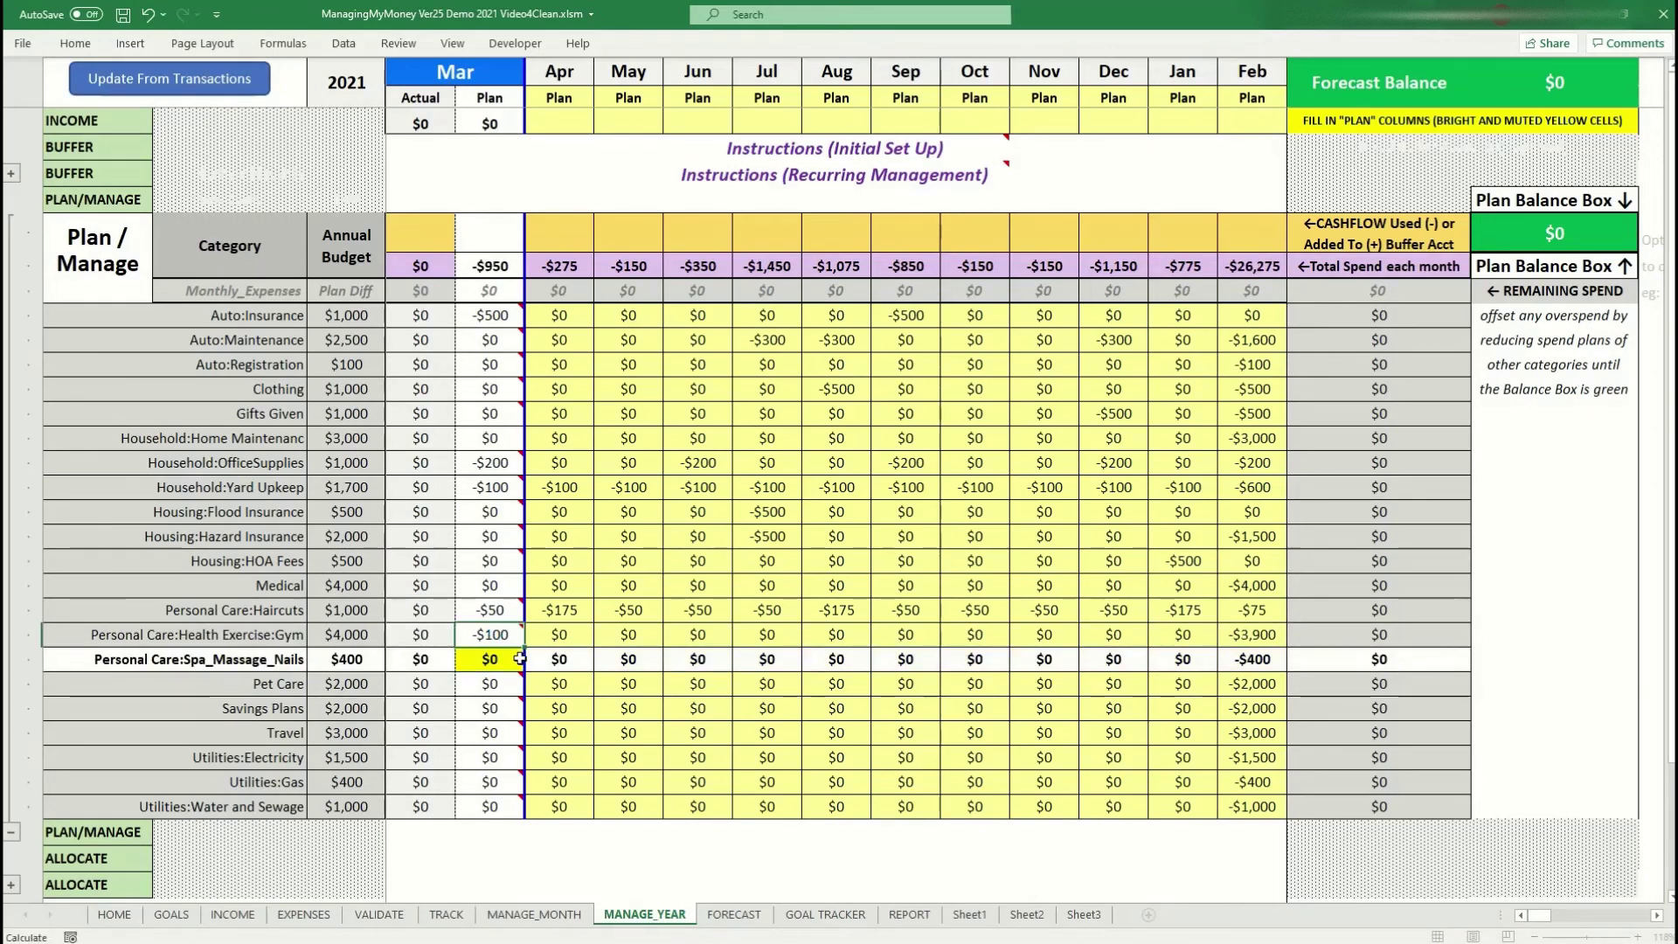
pyautogui.moveTo(524, 648); pyautogui.dragTo(1197, 635)
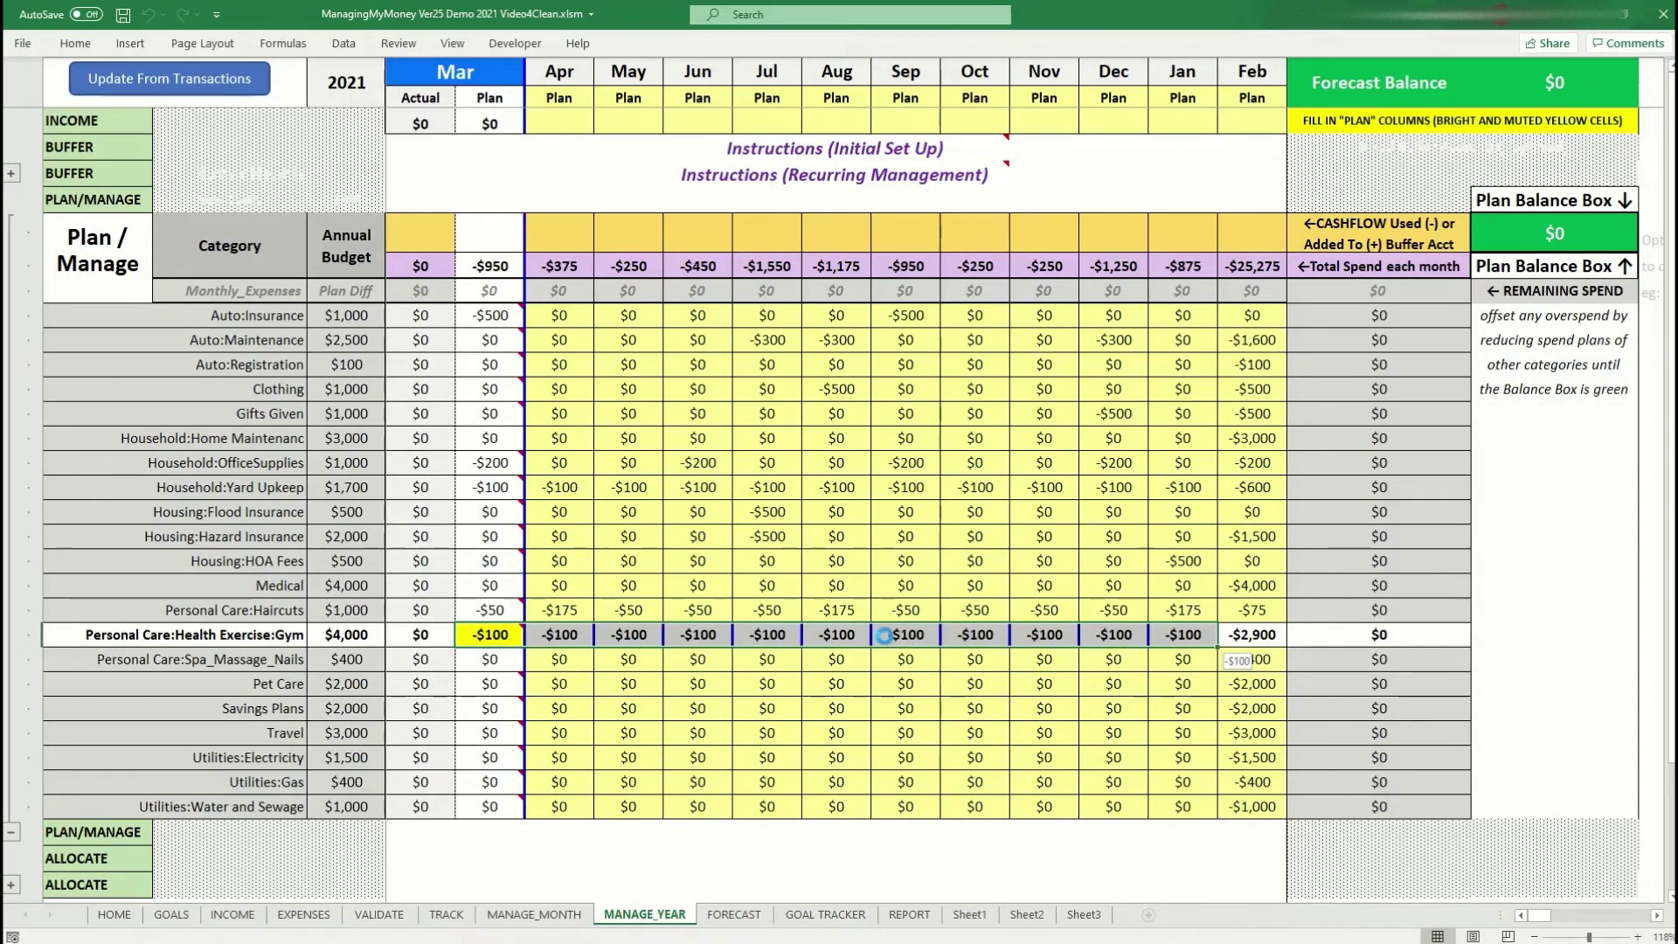
# Step: Set the Personal Care:Health Exercise:Gym plan for October to 2900
pyautogui.click(975, 635)
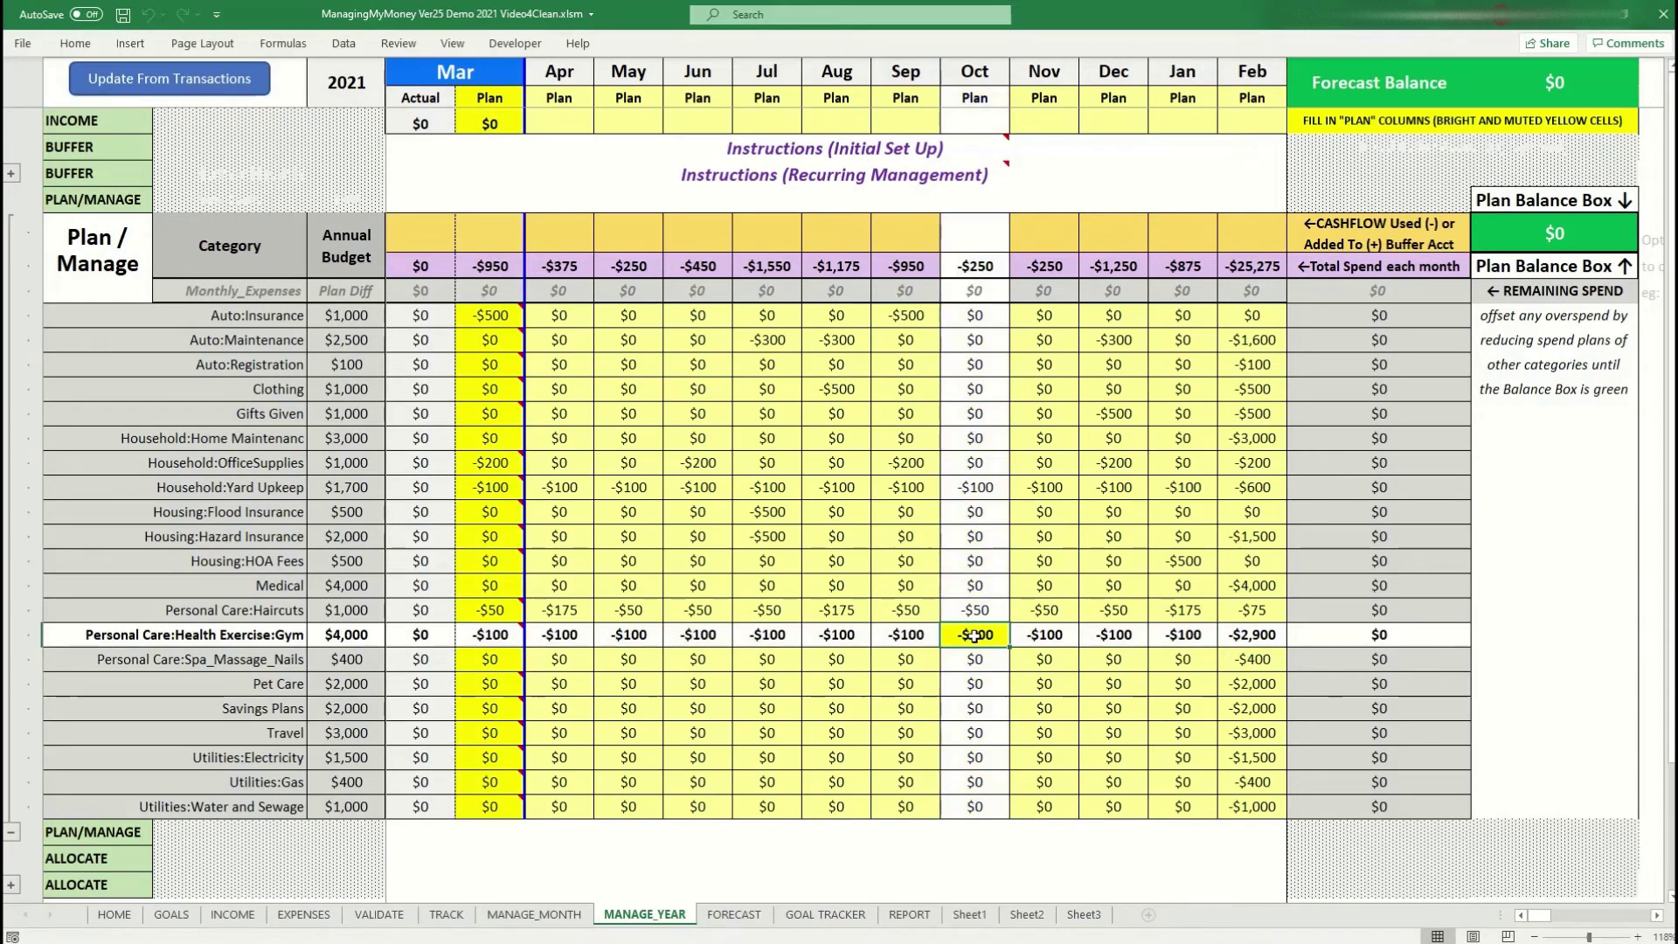
pyautogui.write('2900')
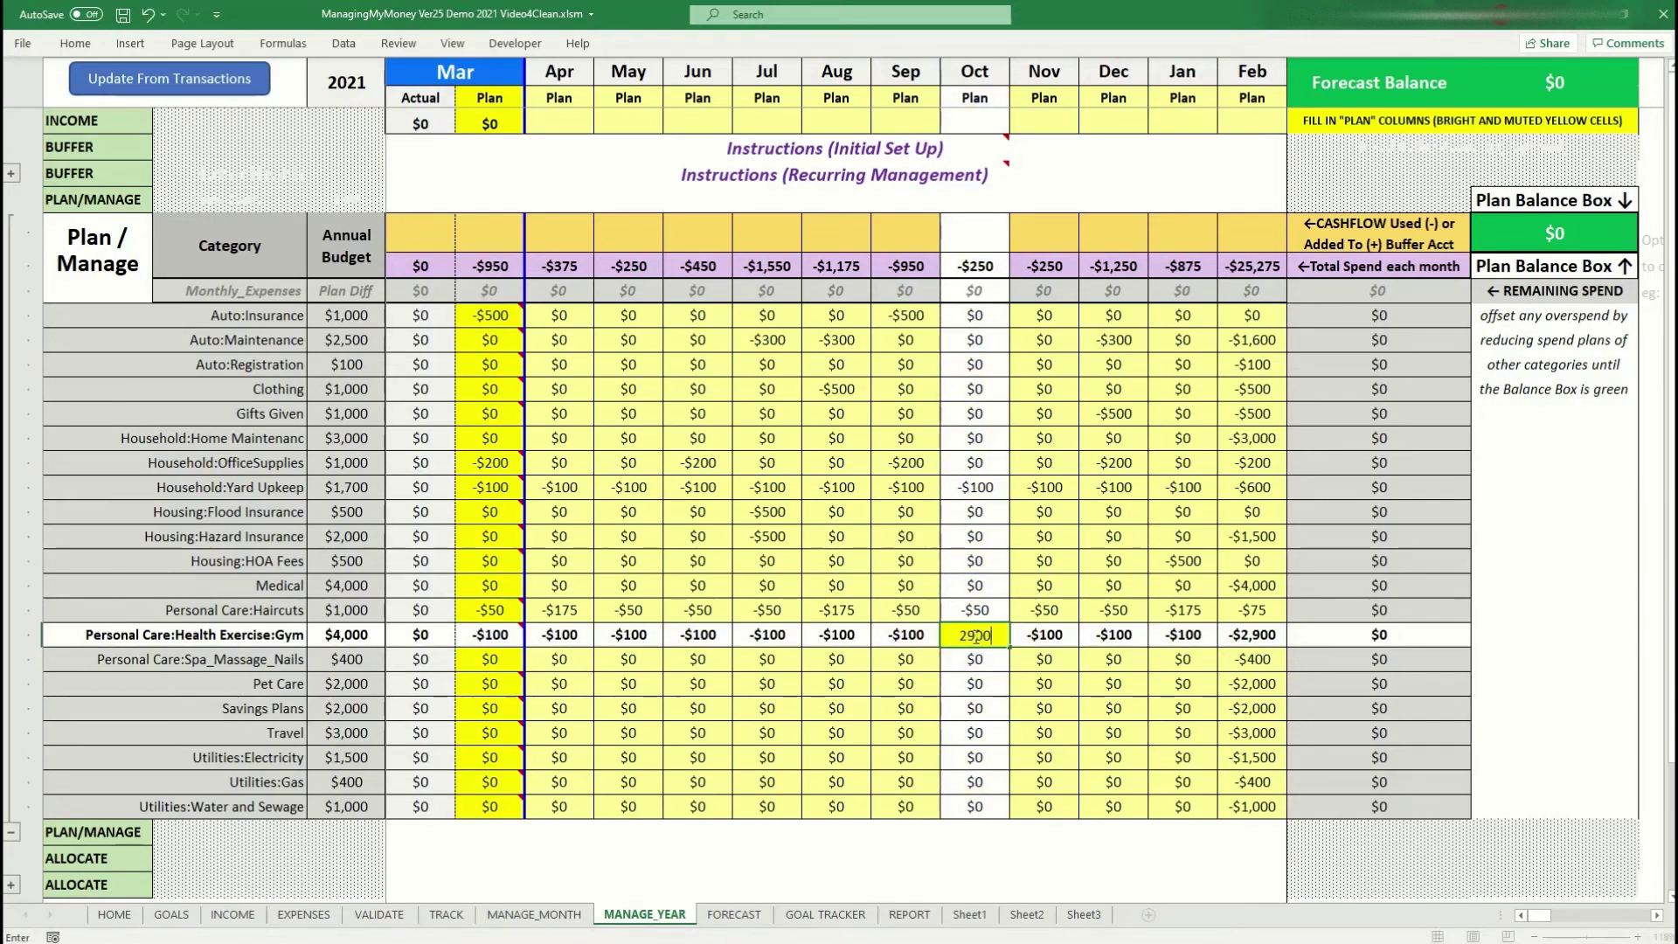
pyautogui.press('Return')
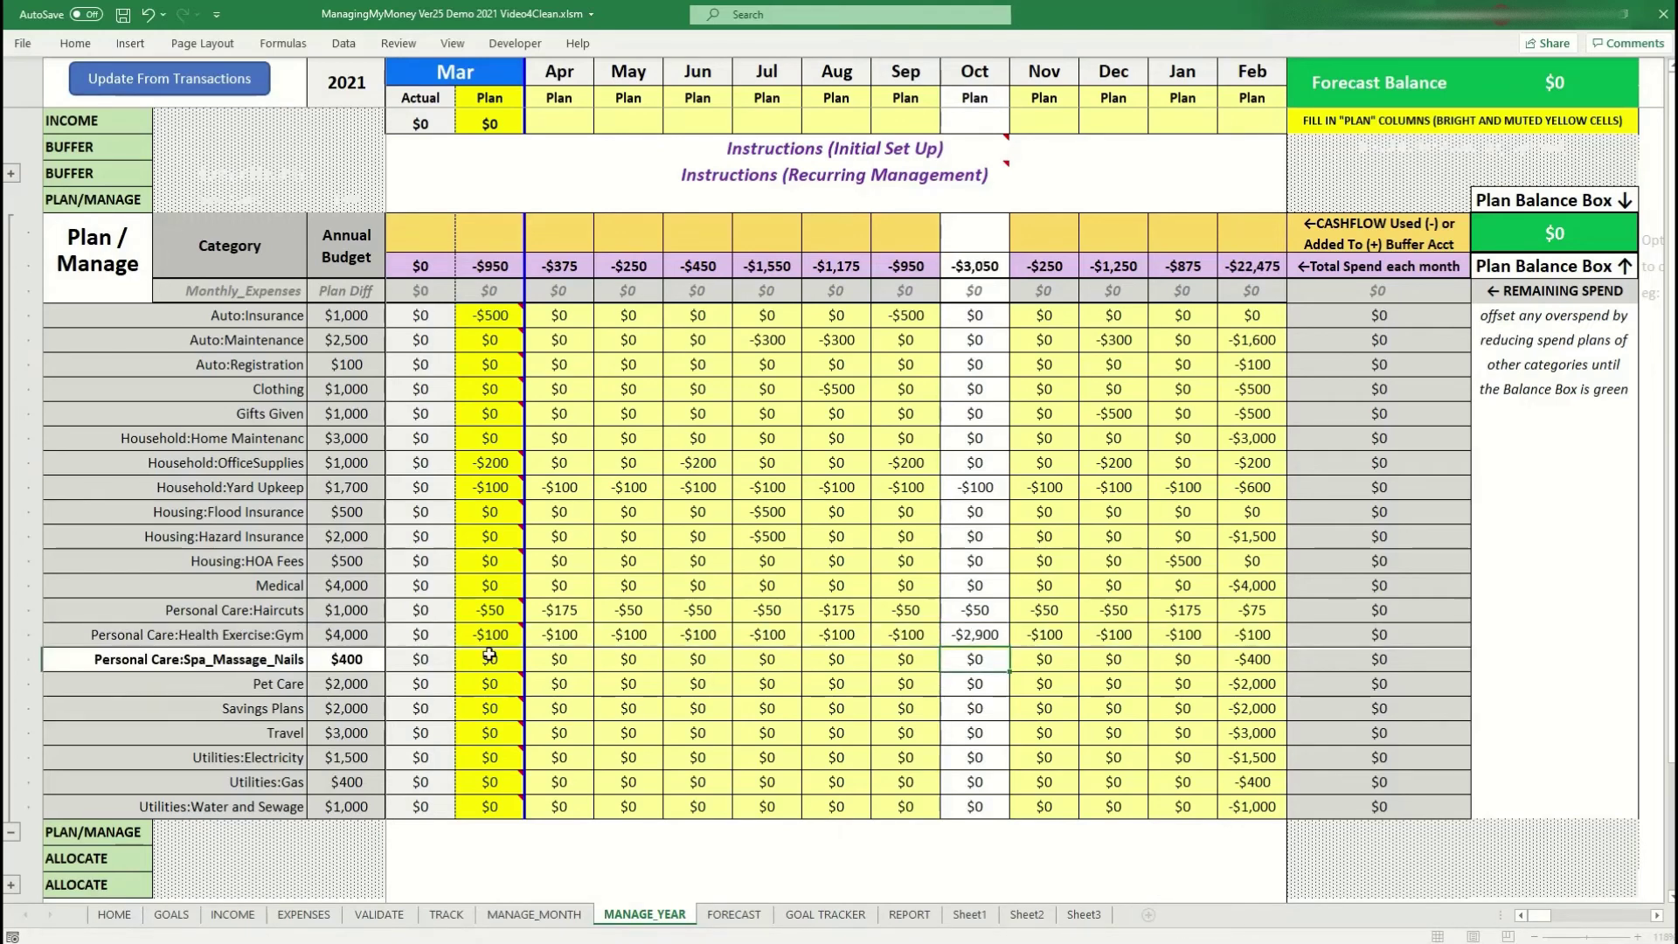
# Step: Check the Pet Care note, enter 120 as its March plan and fill that amount across through January
pyautogui.moveTo(483, 683)
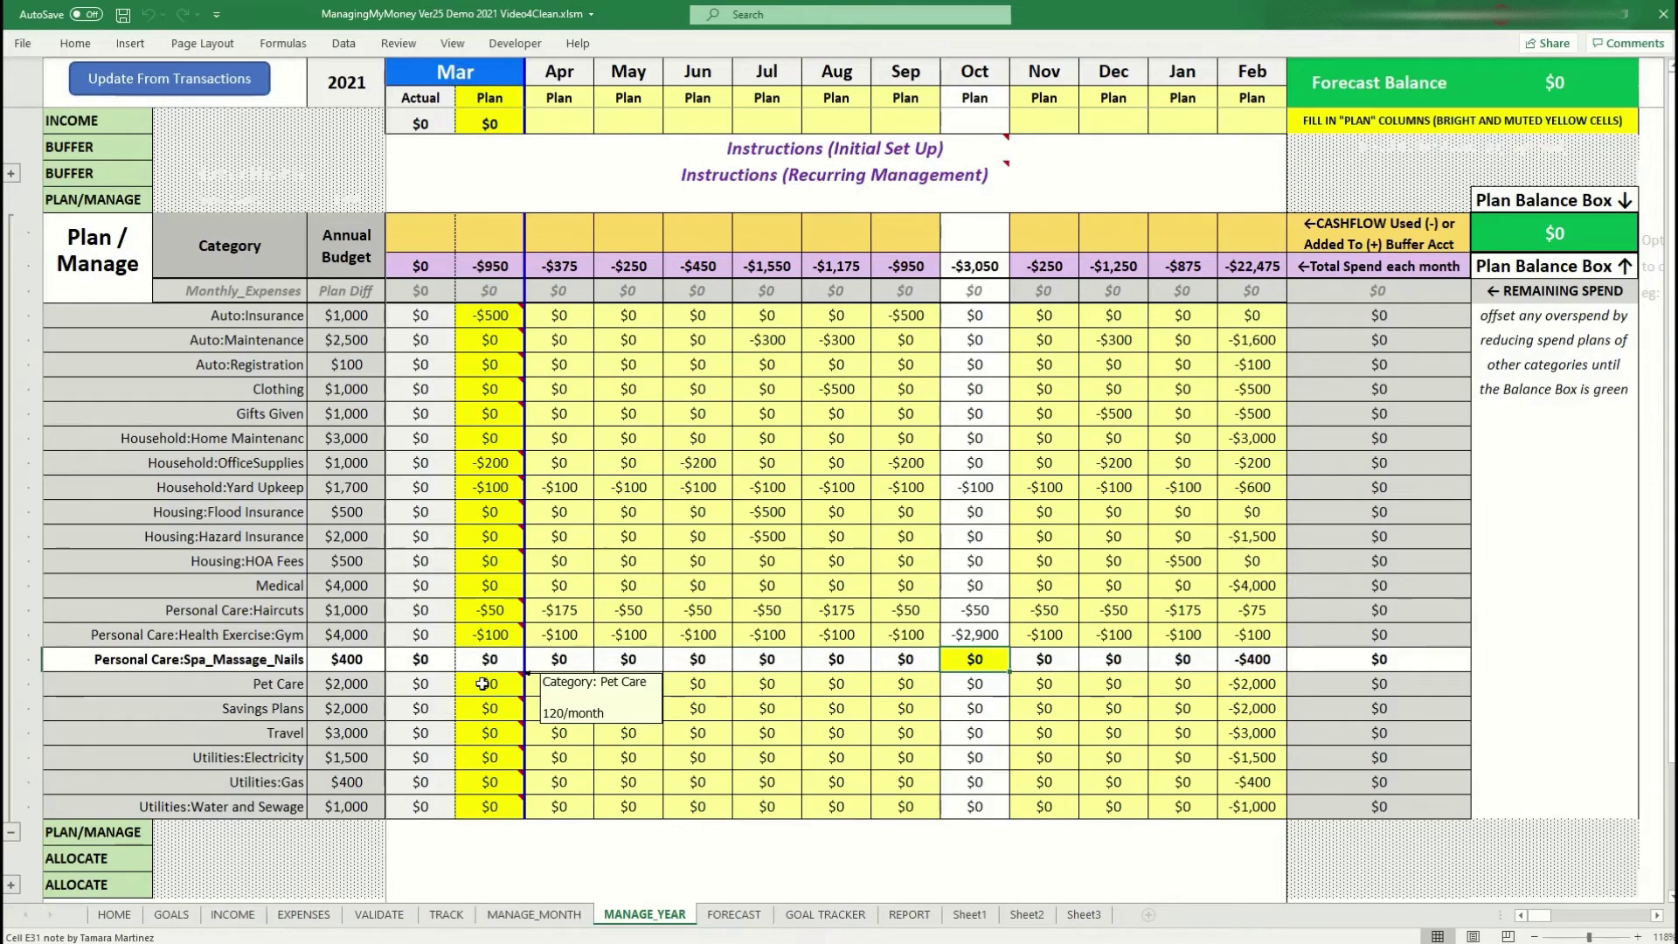
pyautogui.click(484, 685)
pyautogui.write('120')
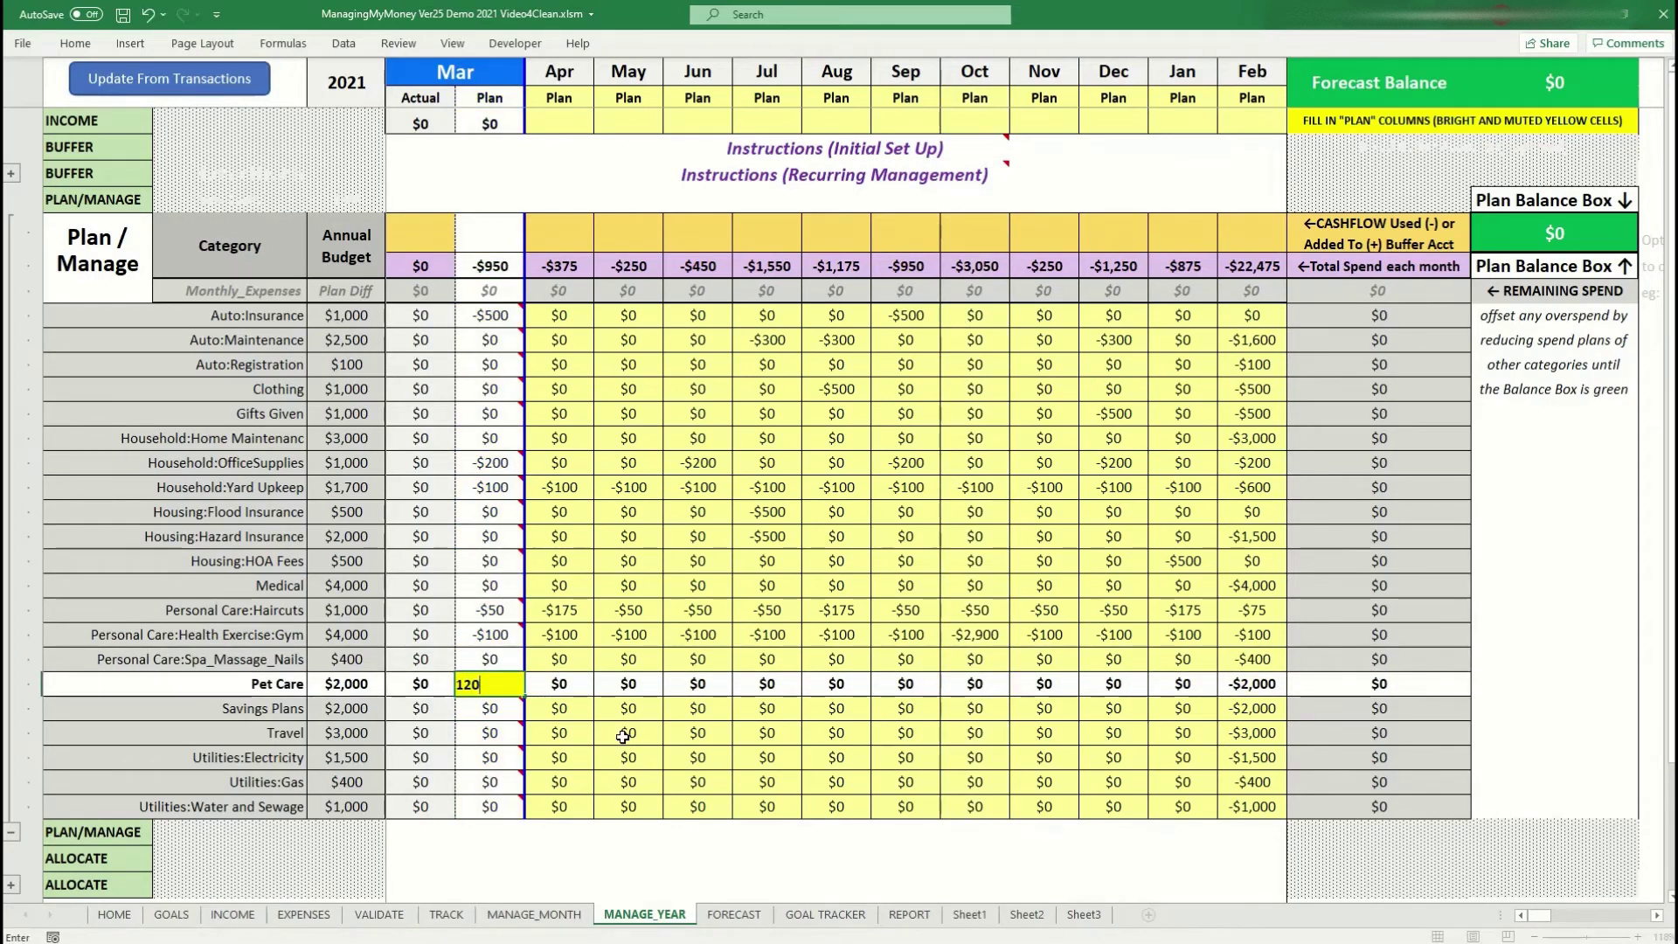
pyautogui.press('Return')
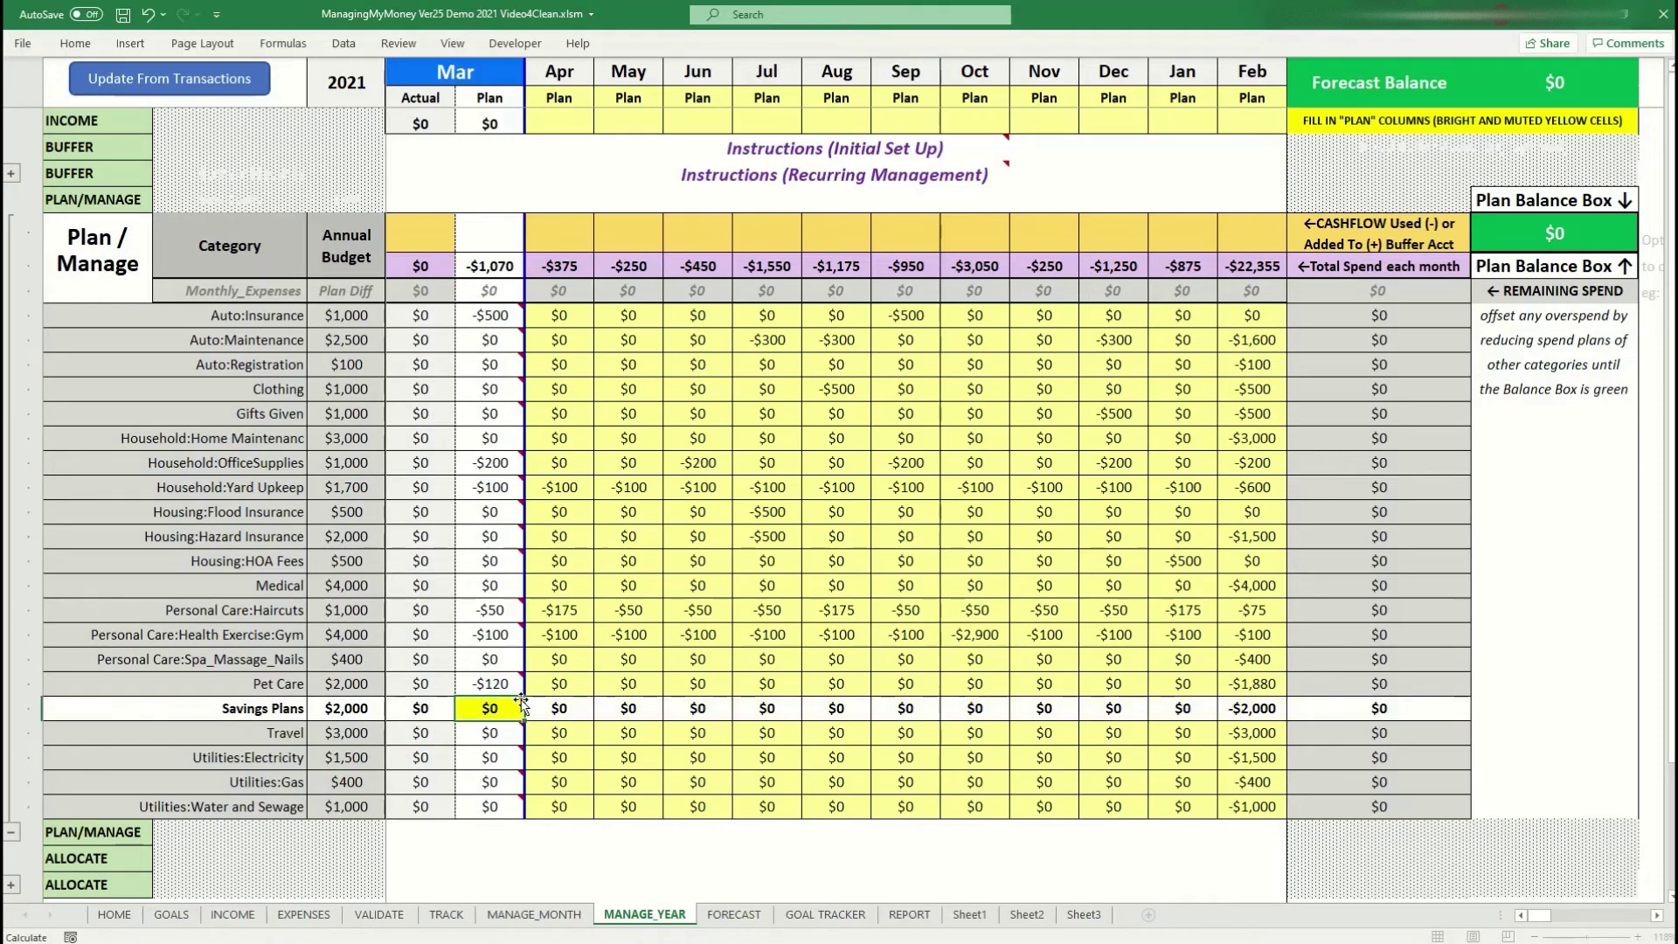
pyautogui.press('Up')
pyautogui.moveTo(525, 697); pyautogui.dragTo(1193, 688)
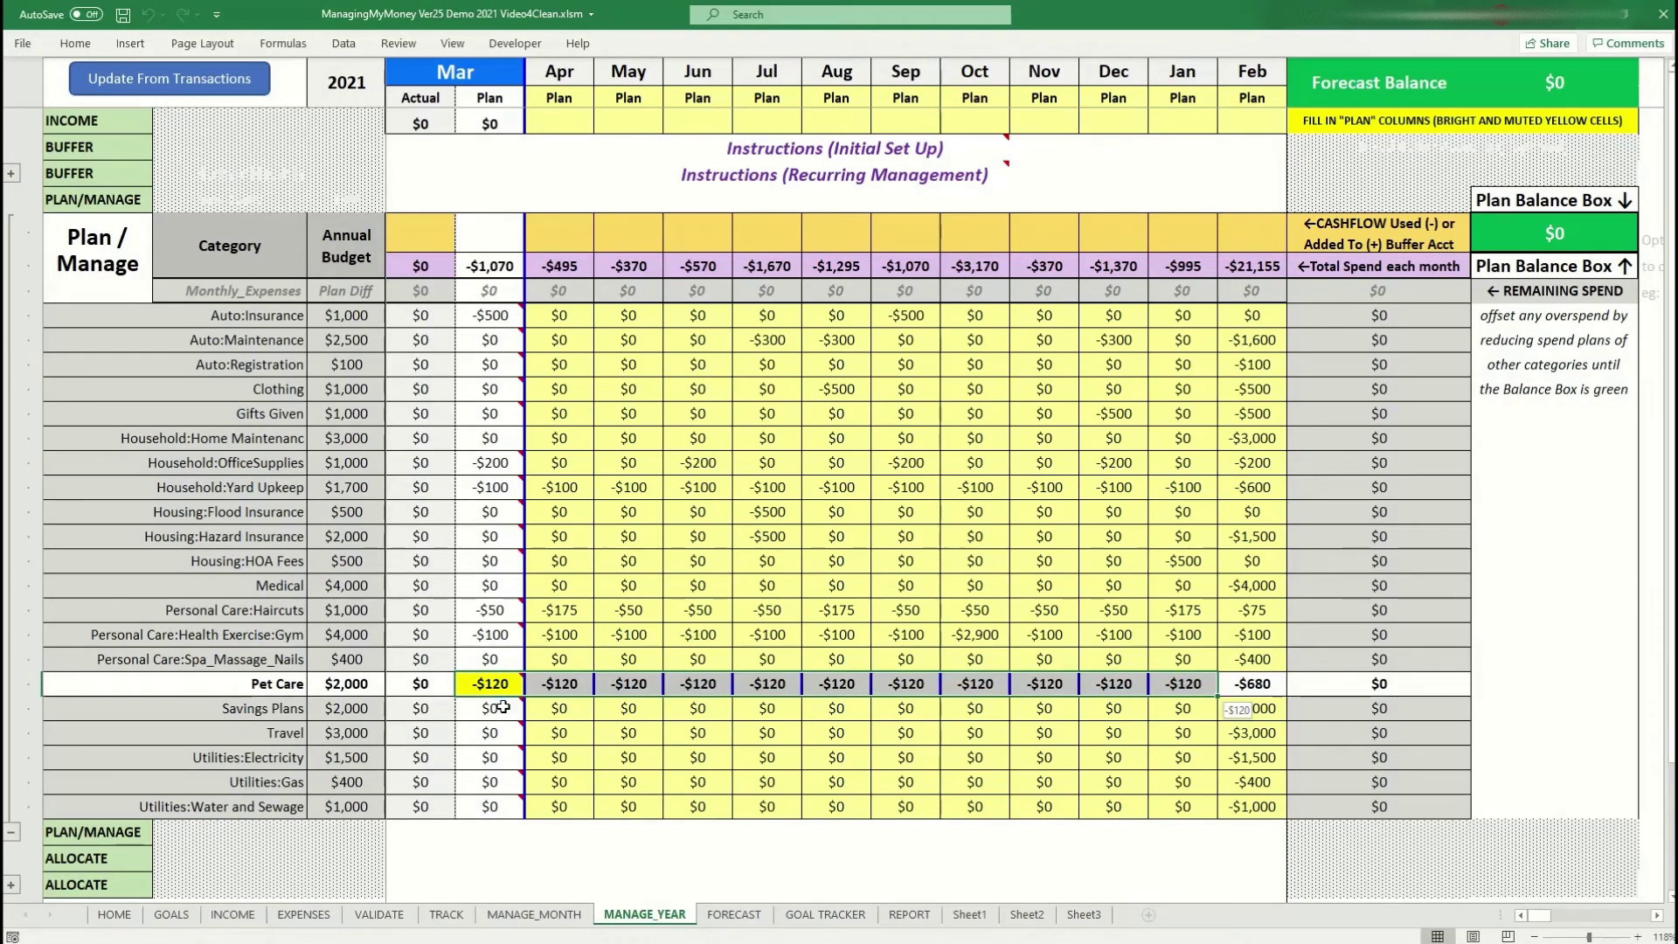
# Step: Check the Savings Plans note, enter 175 as its March plan and fill that amount across through January
pyautogui.click(504, 708)
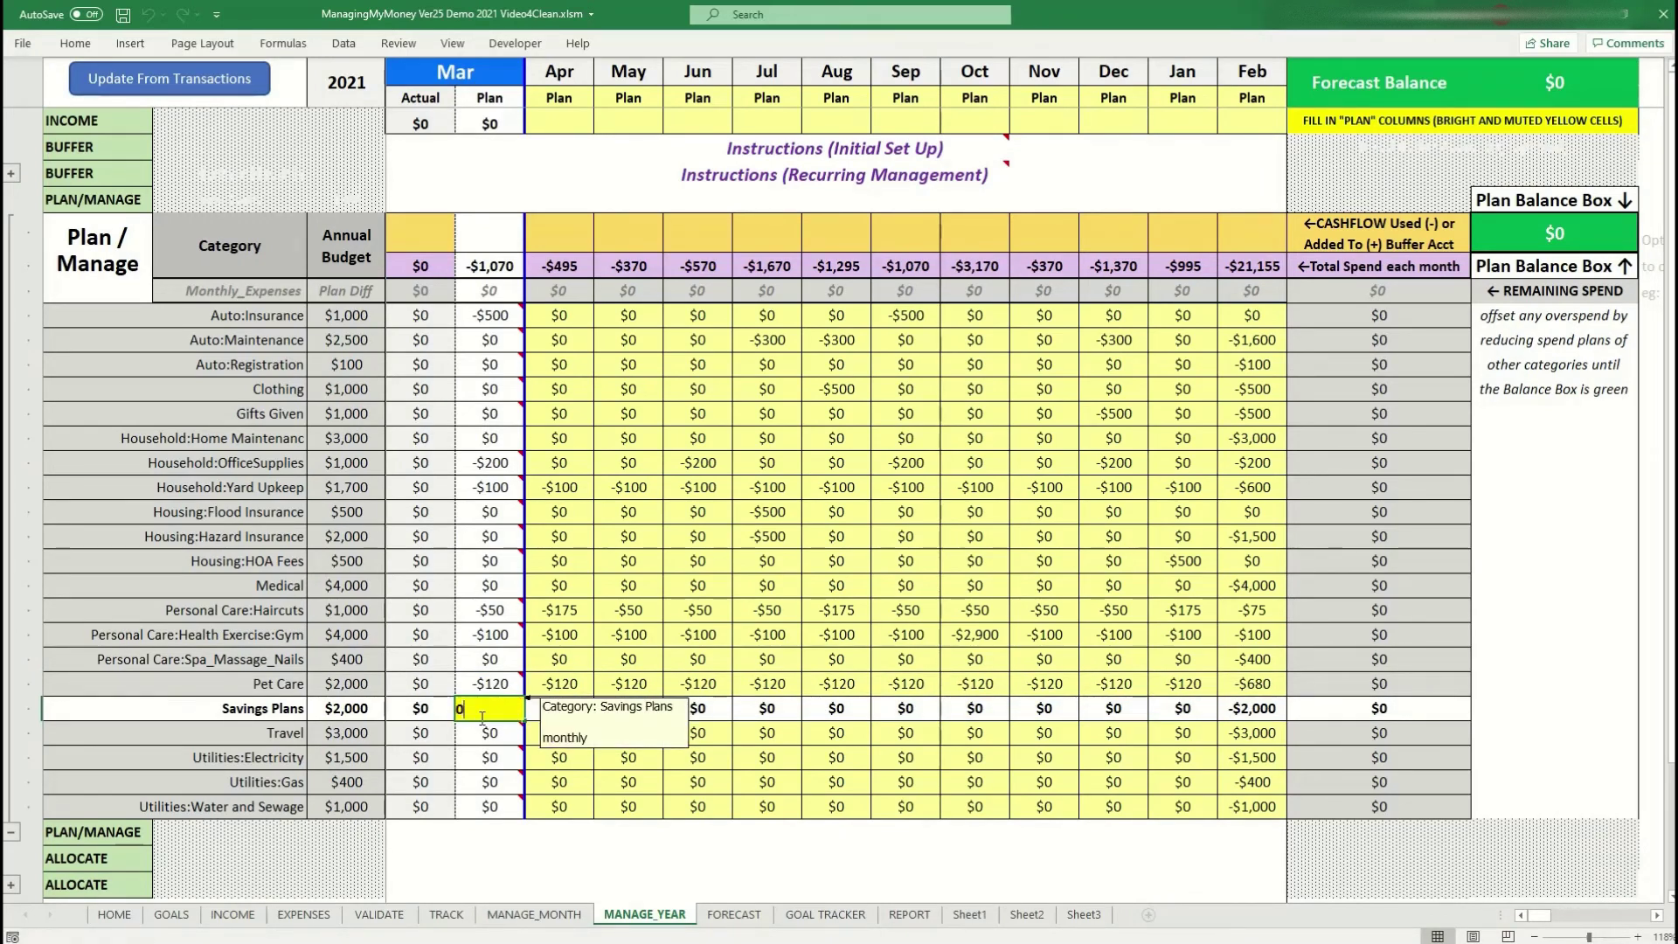
pyautogui.write('175')
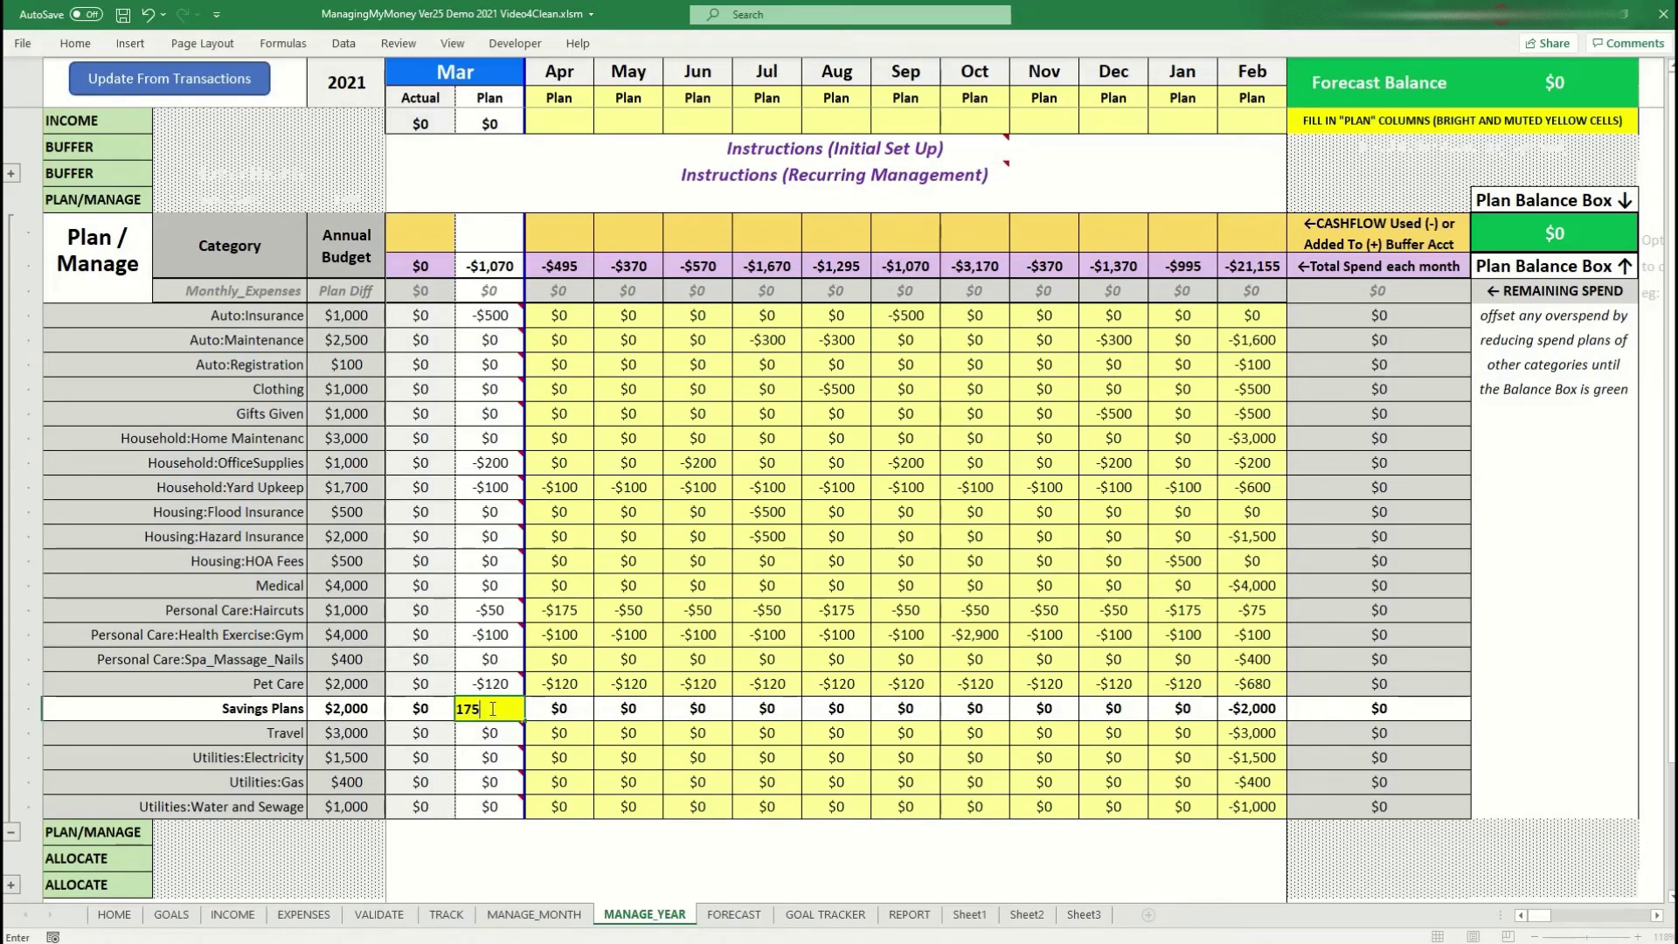
pyautogui.press('Return')
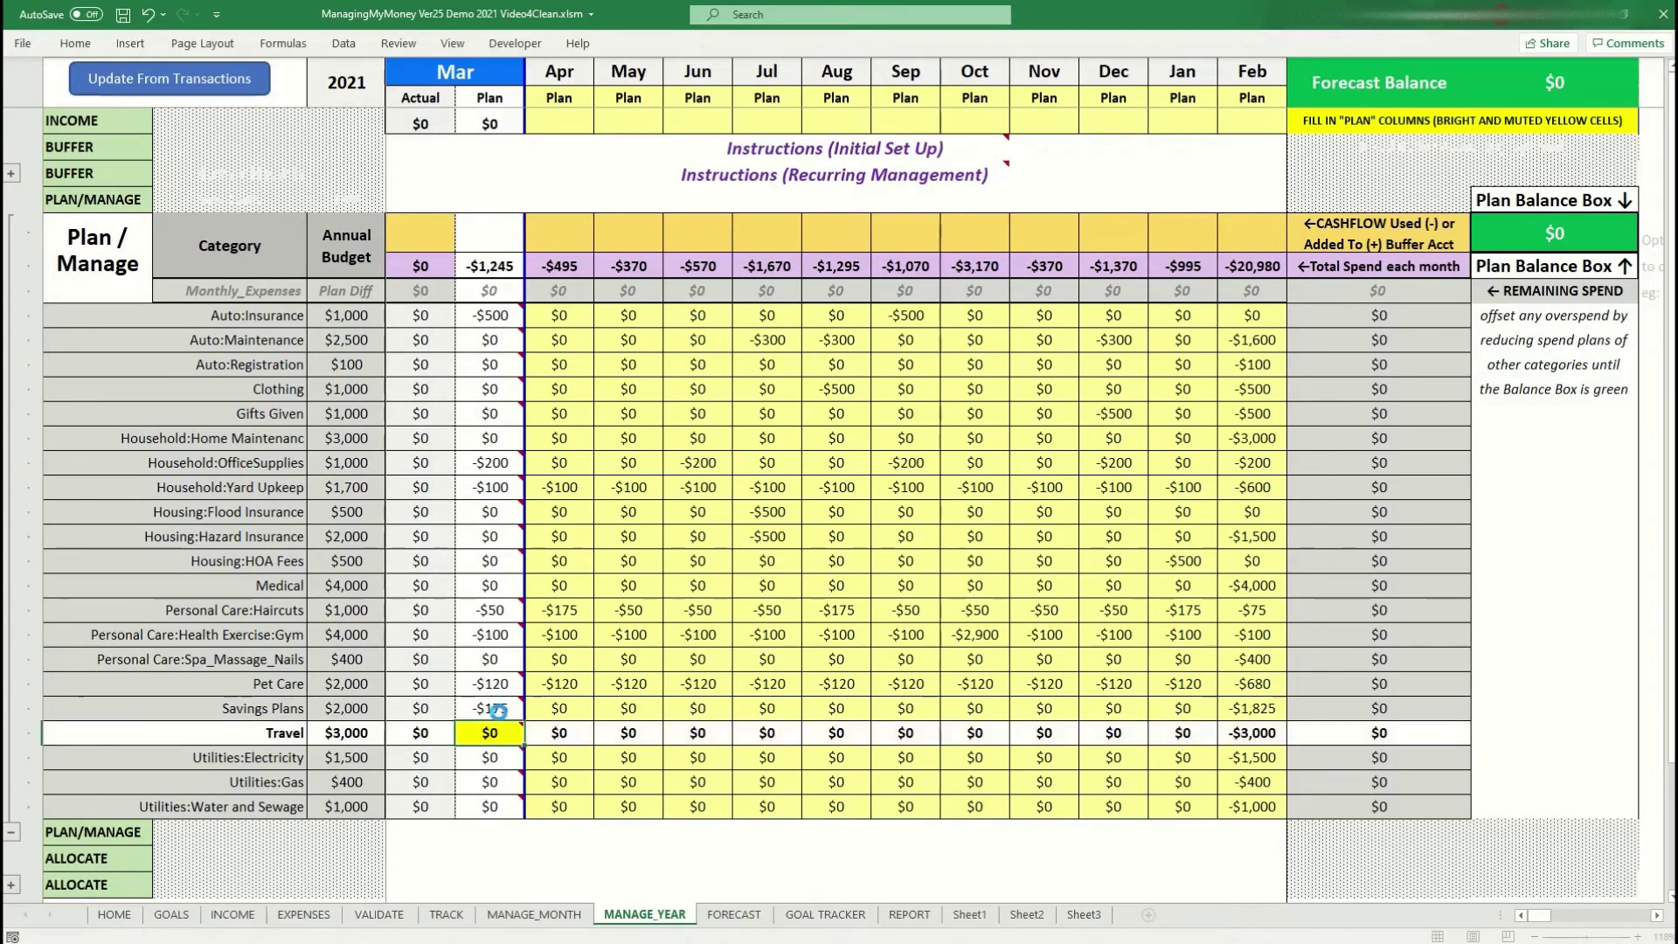
pyautogui.click(490, 708)
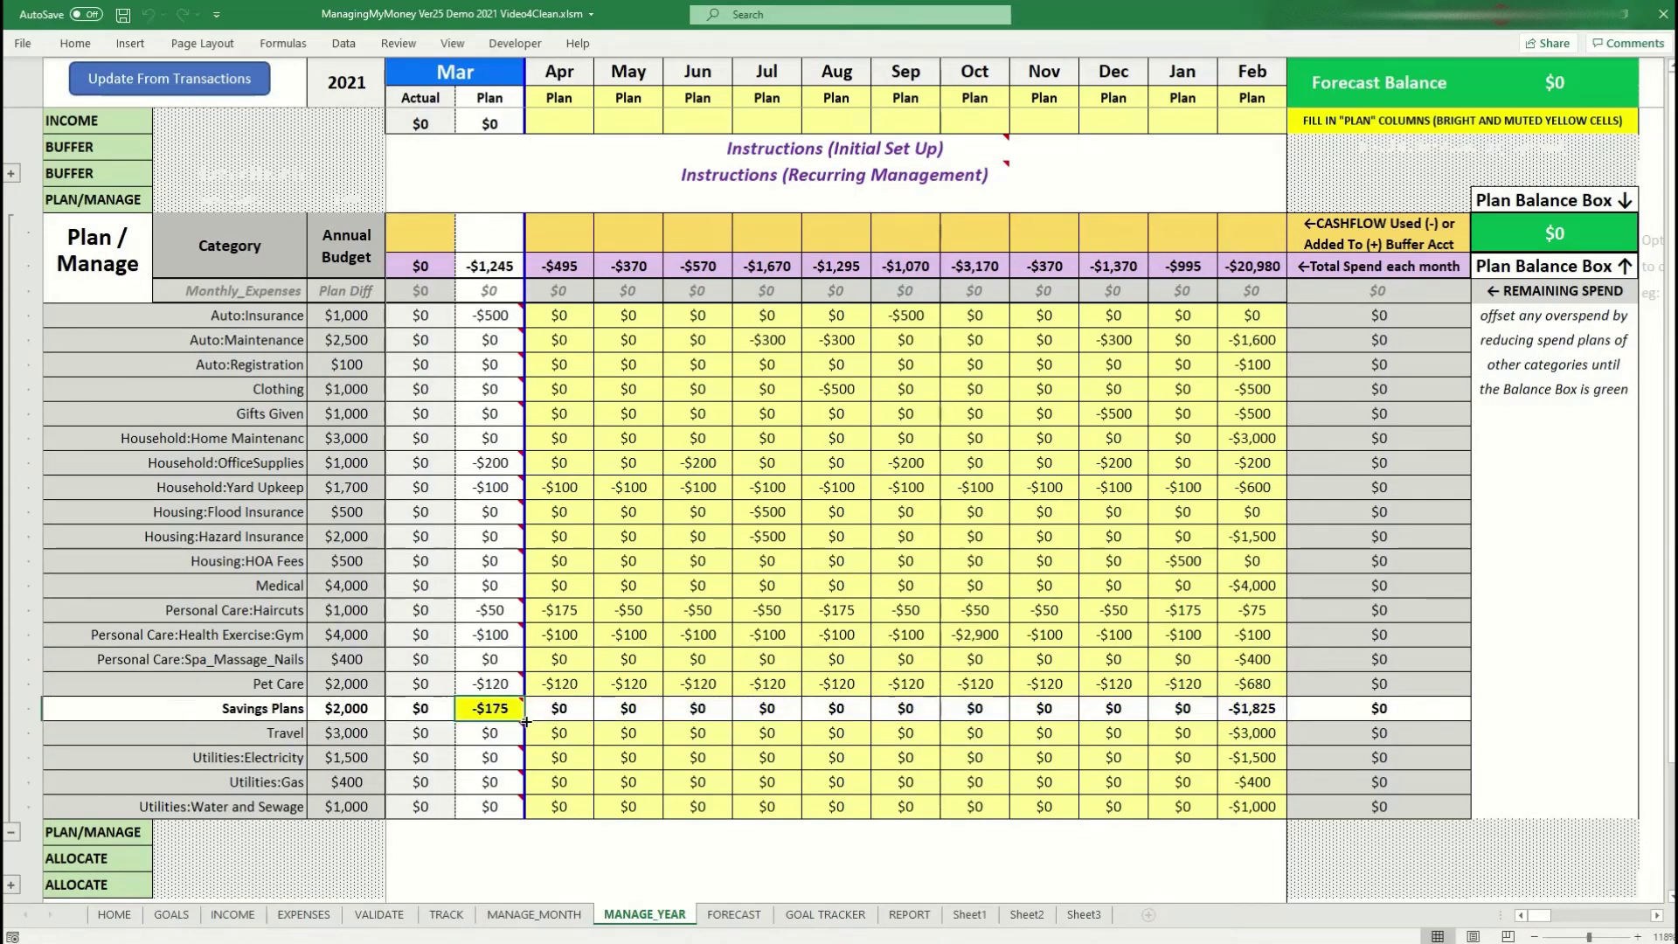
pyautogui.moveTo(525, 720); pyautogui.dragTo(1025, 719)
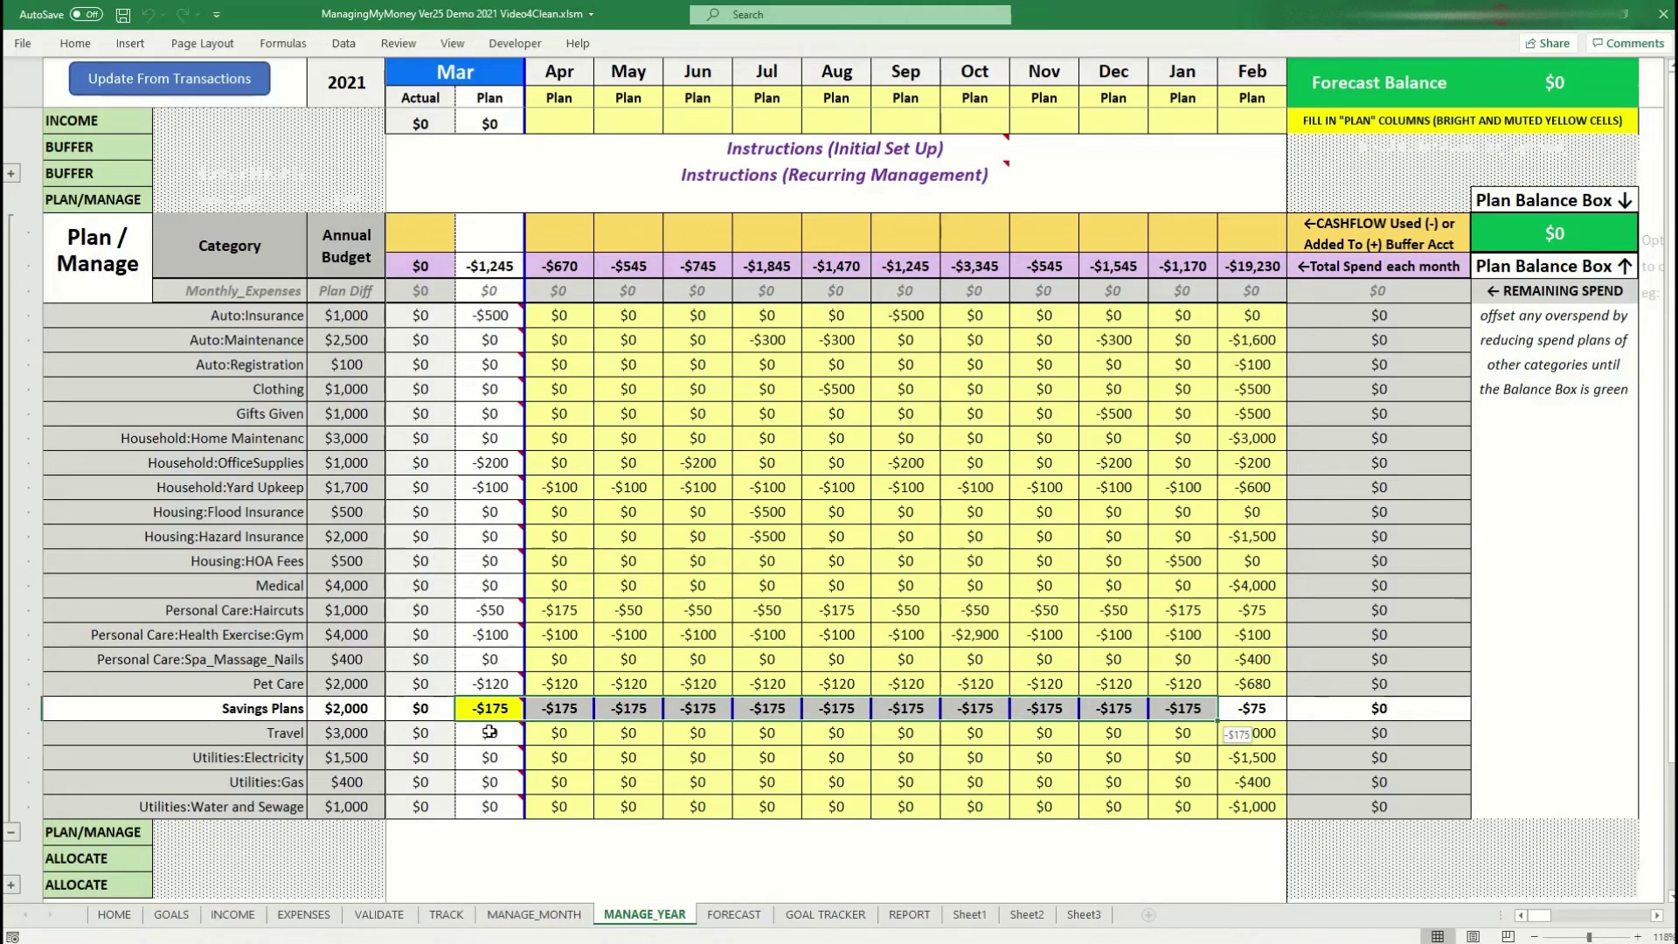
# Step: Check the Travel note and enter 1500 as the plan for both July and December
pyautogui.click(490, 733)
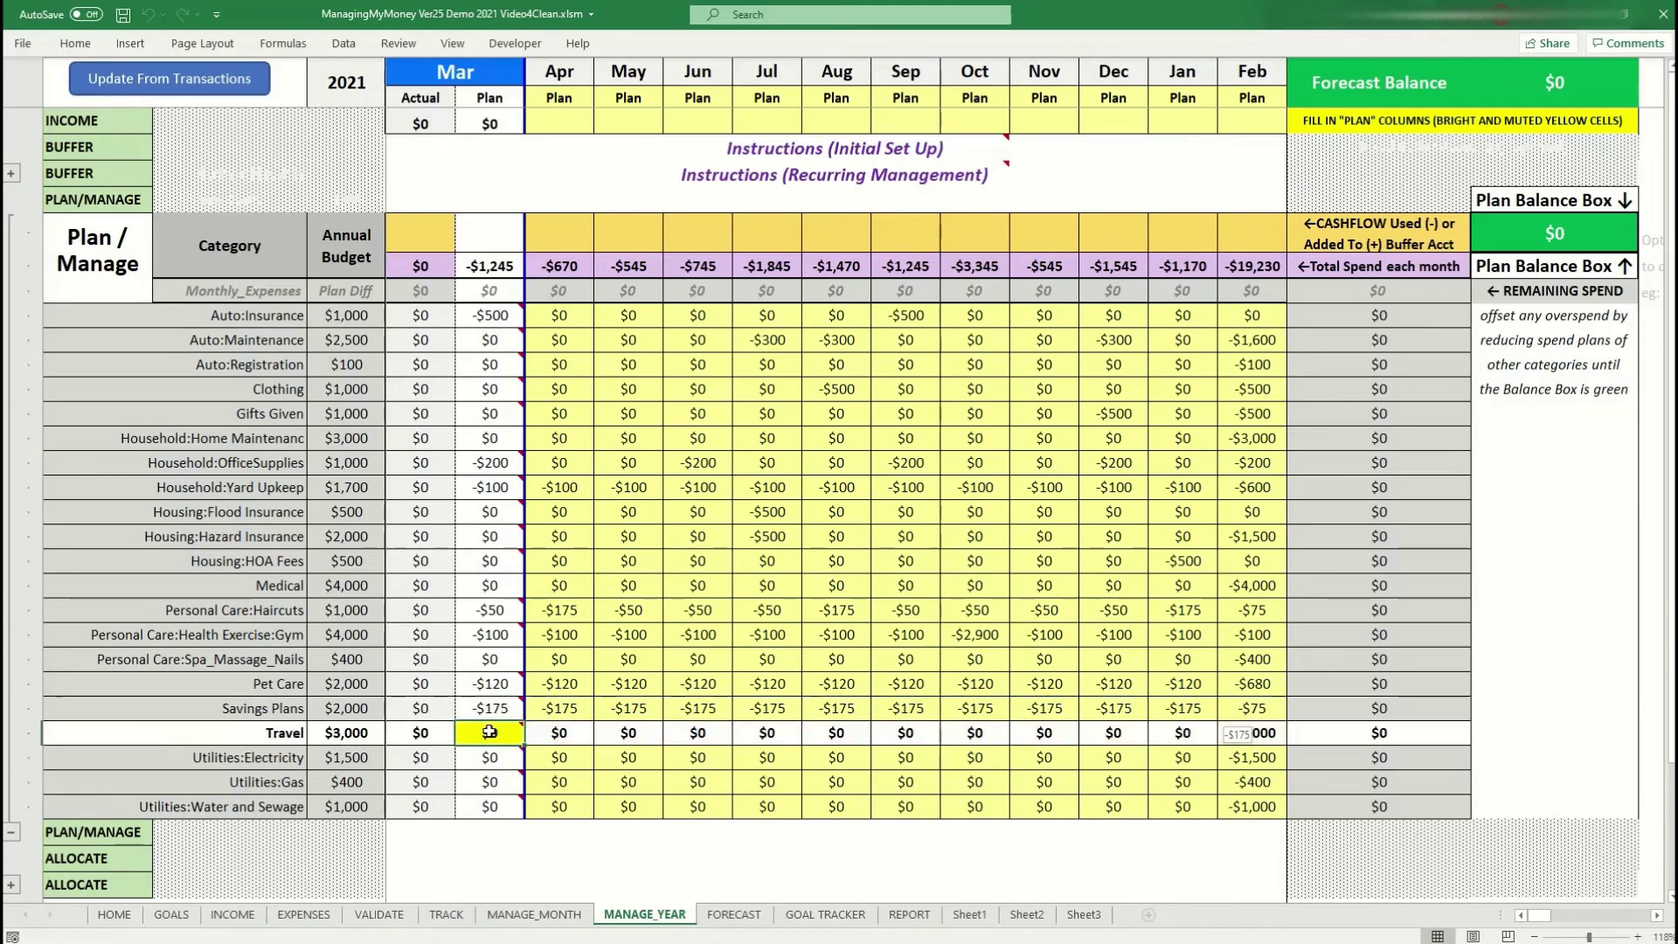
pyautogui.moveTo(490, 732)
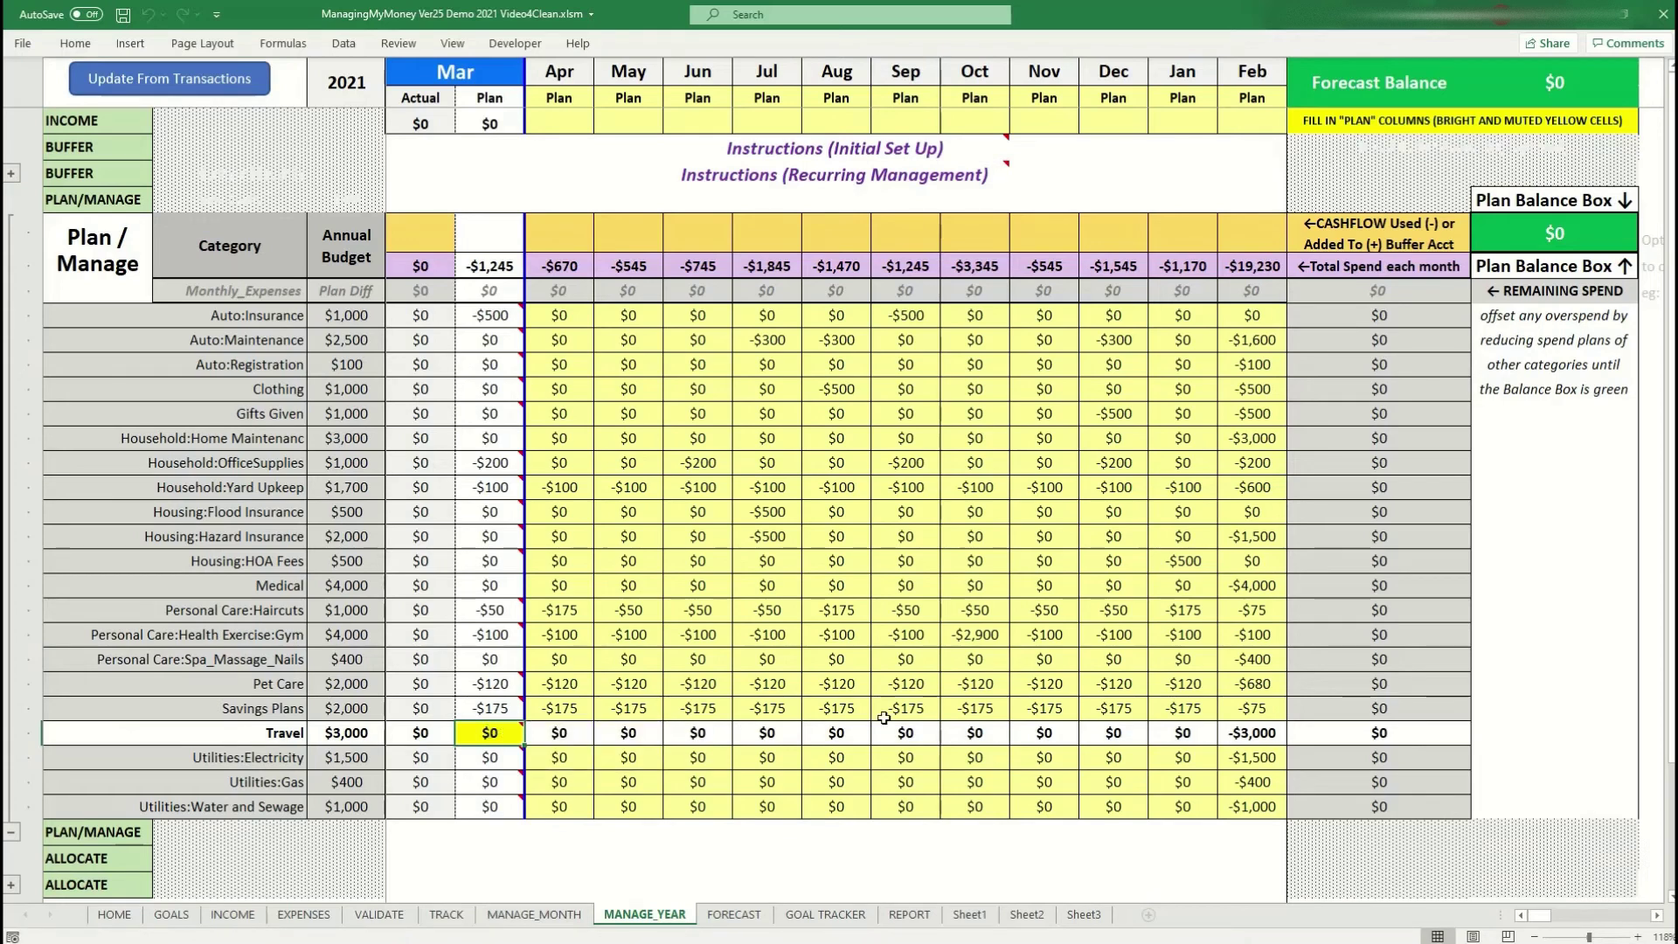
pyautogui.click(771, 732)
pyautogui.write('1')
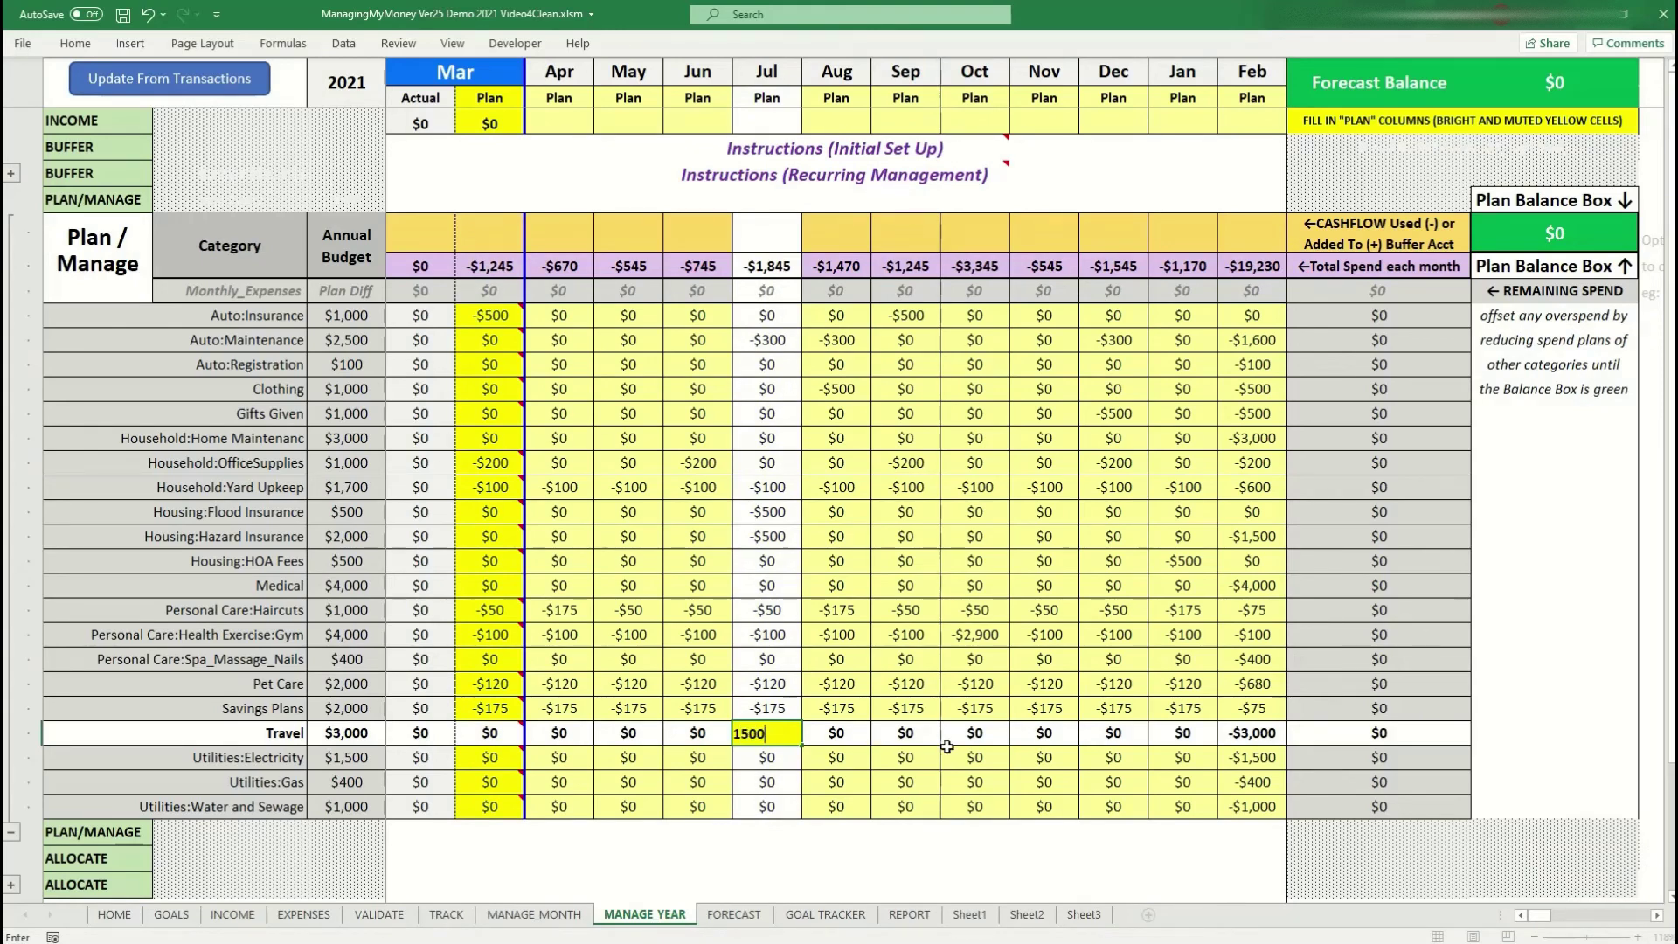
pyautogui.write('500')
pyautogui.click(1127, 738)
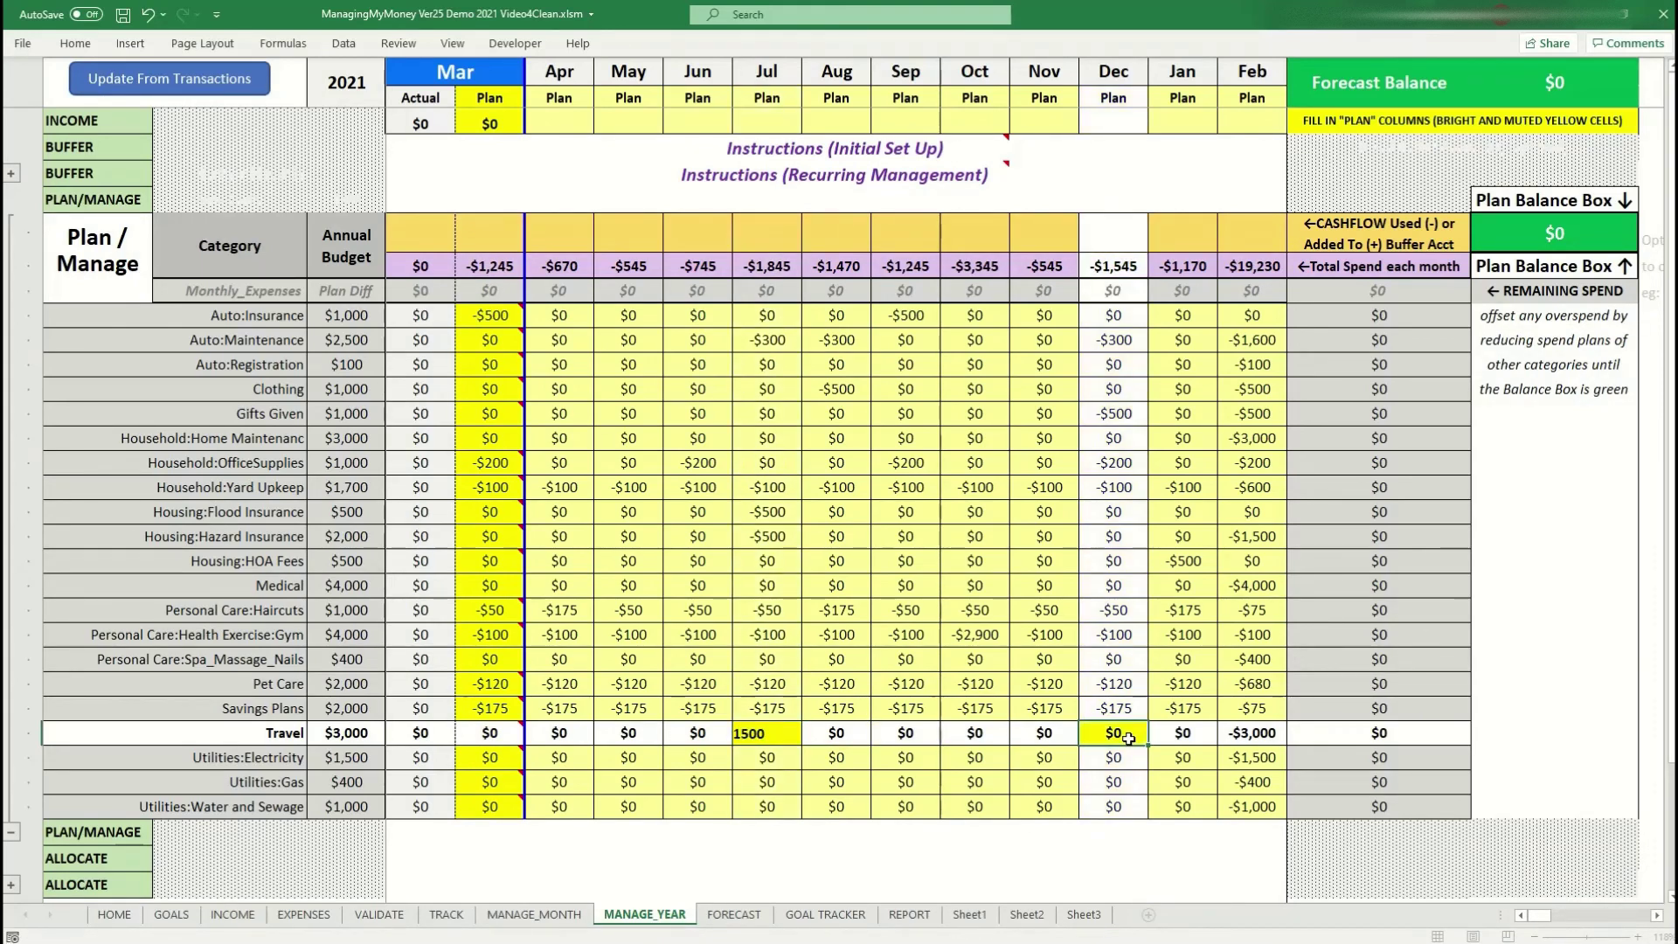
pyautogui.write('2')
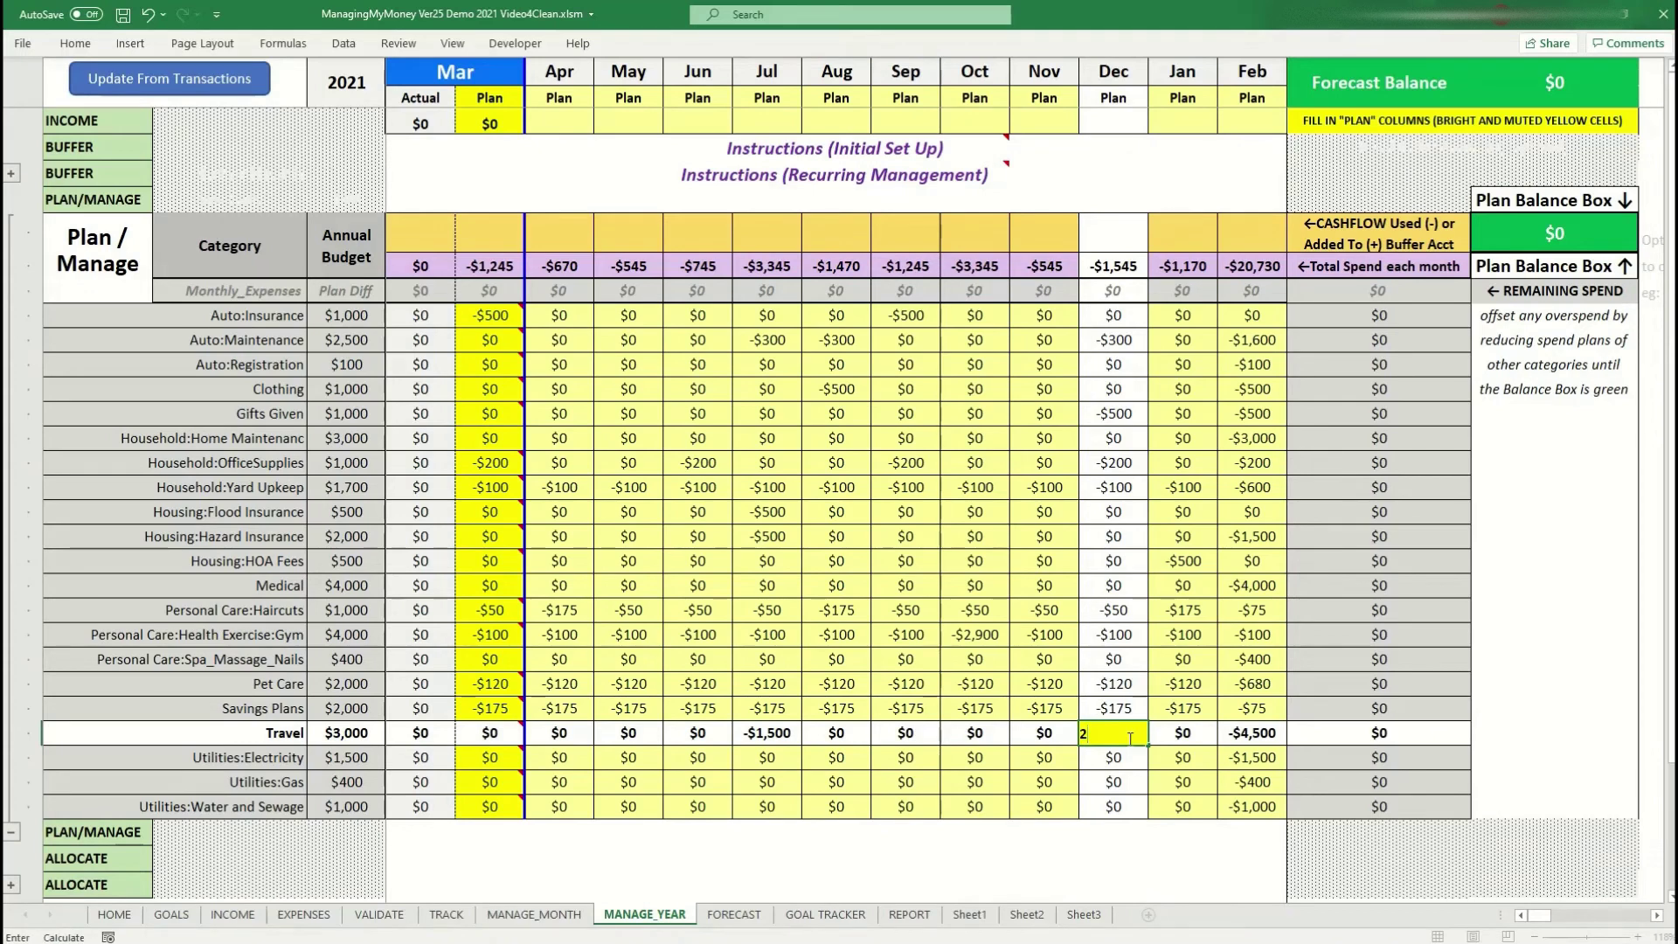
pyautogui.press('BackSpace')
pyautogui.write('1500')
pyautogui.press('Return')
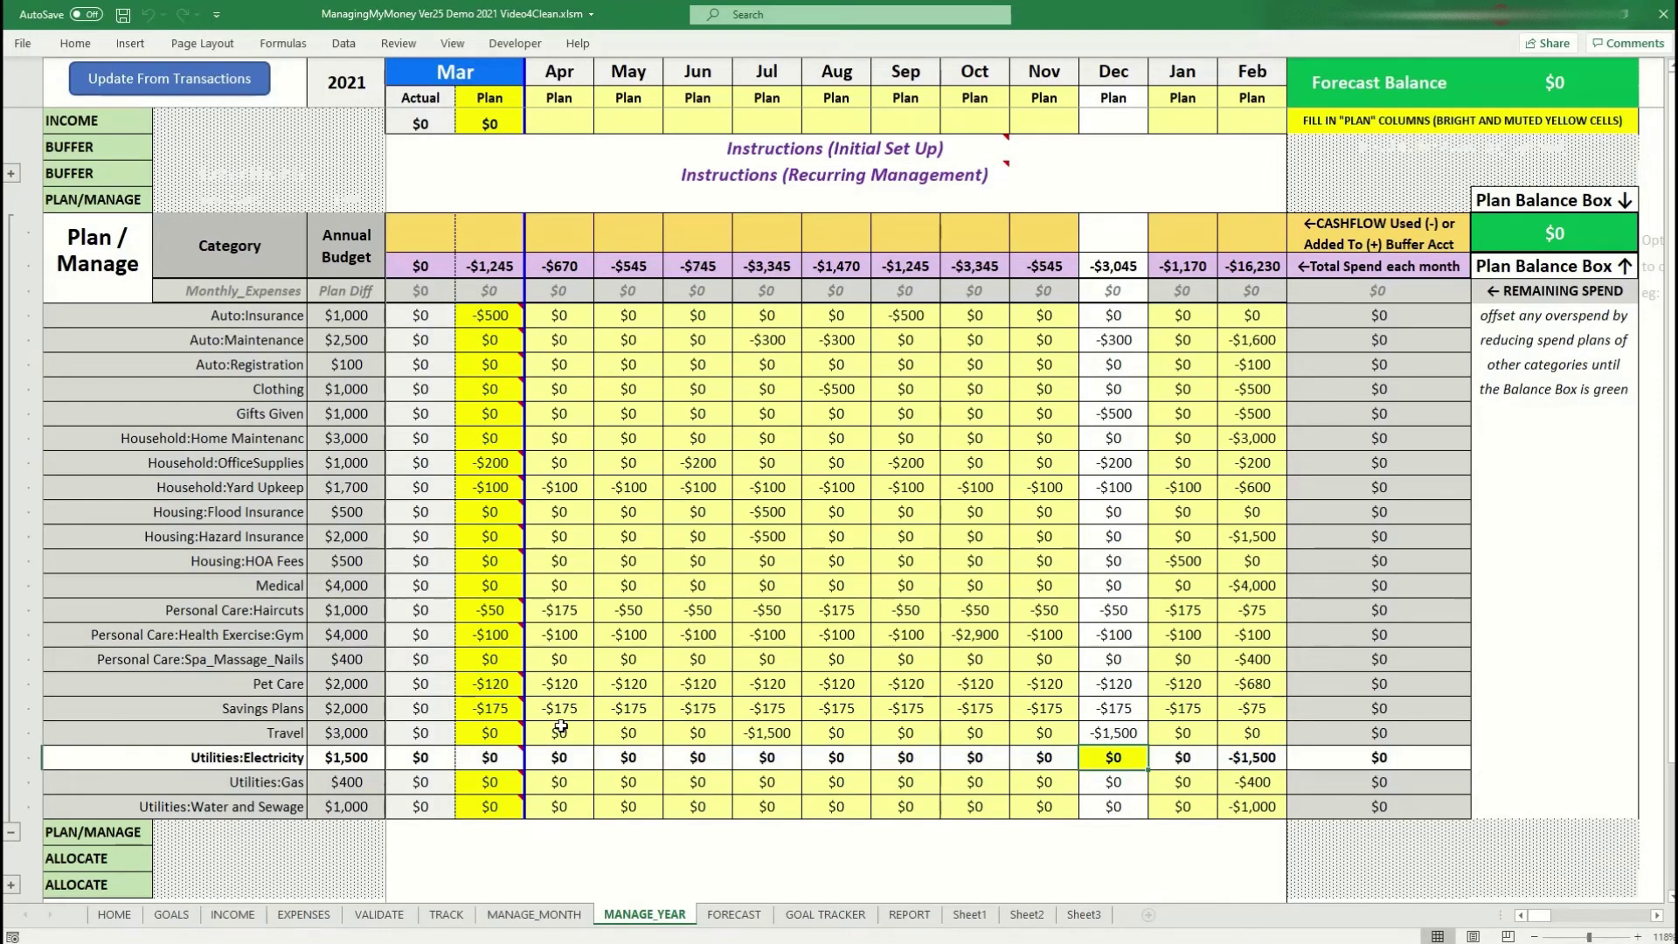
# Step: Enter 60 as the March plan for Utilities:Electricity and fill that amount across through January
pyautogui.click(501, 758)
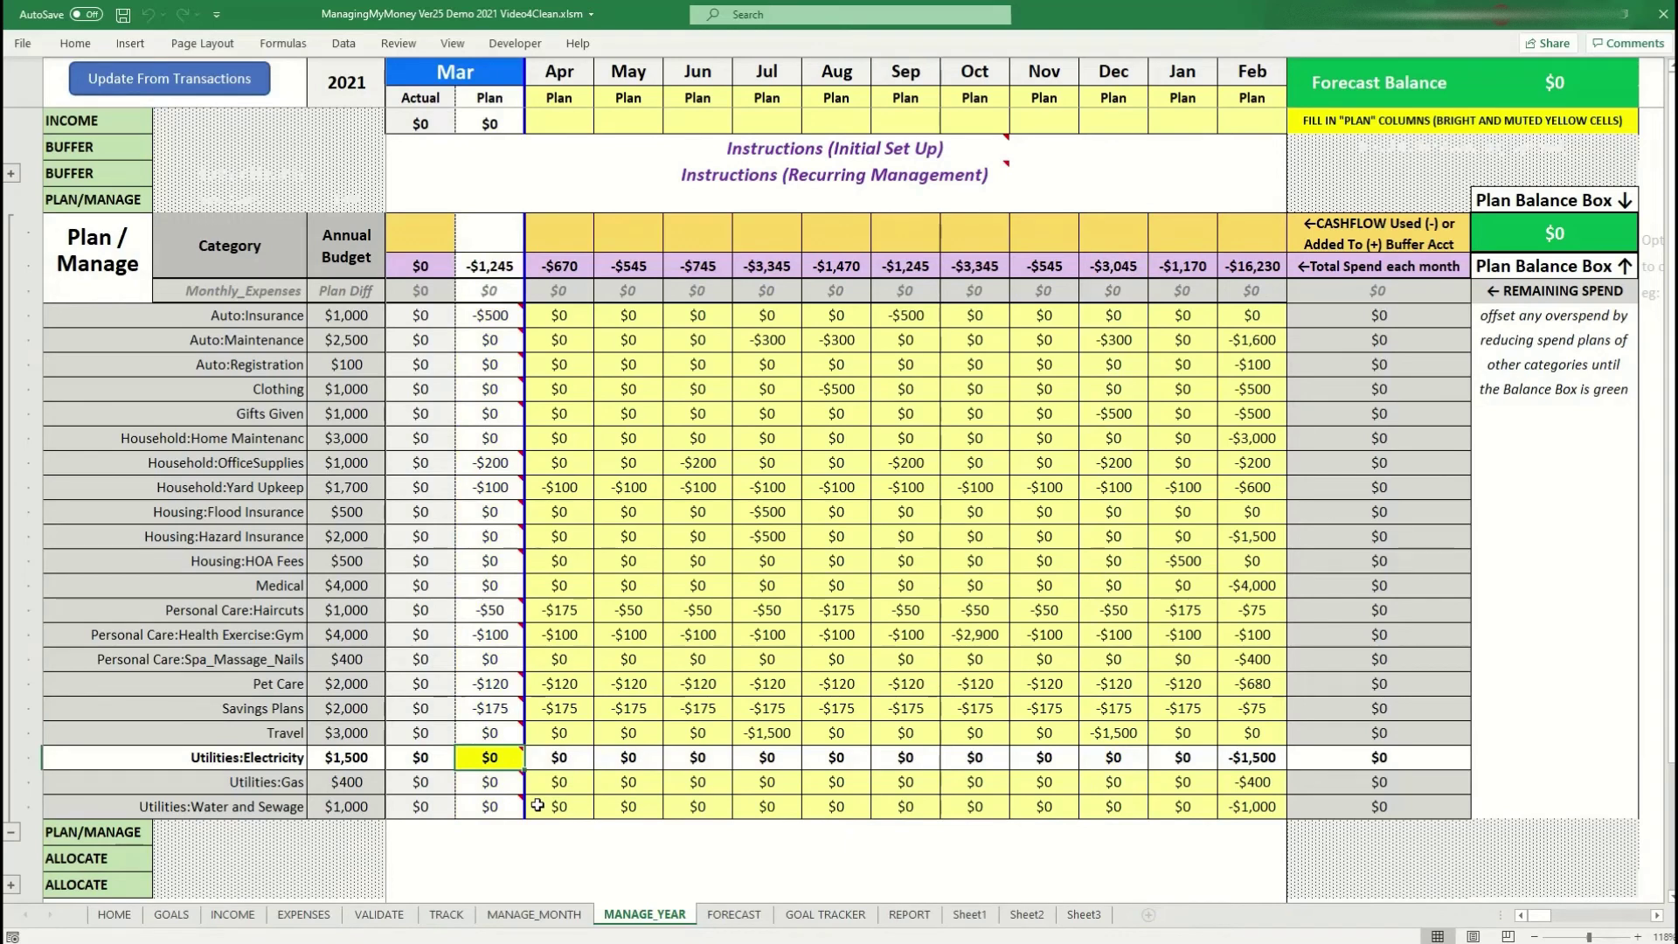
pyautogui.write('6')
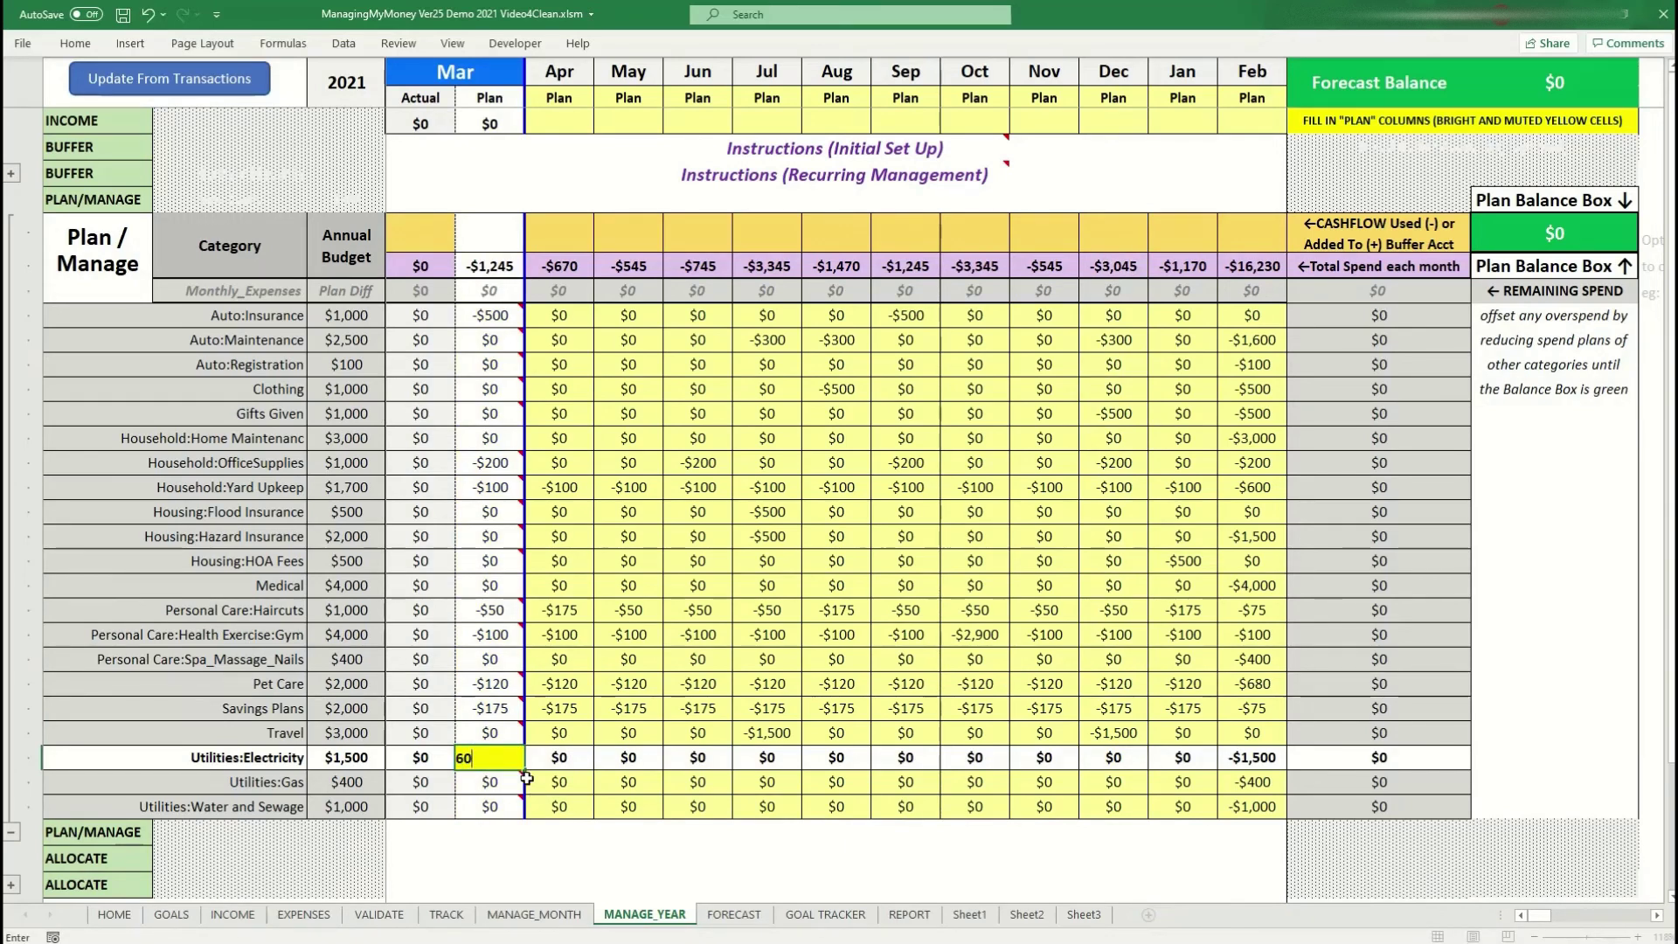
pyautogui.write('0')
pyautogui.press('Return')
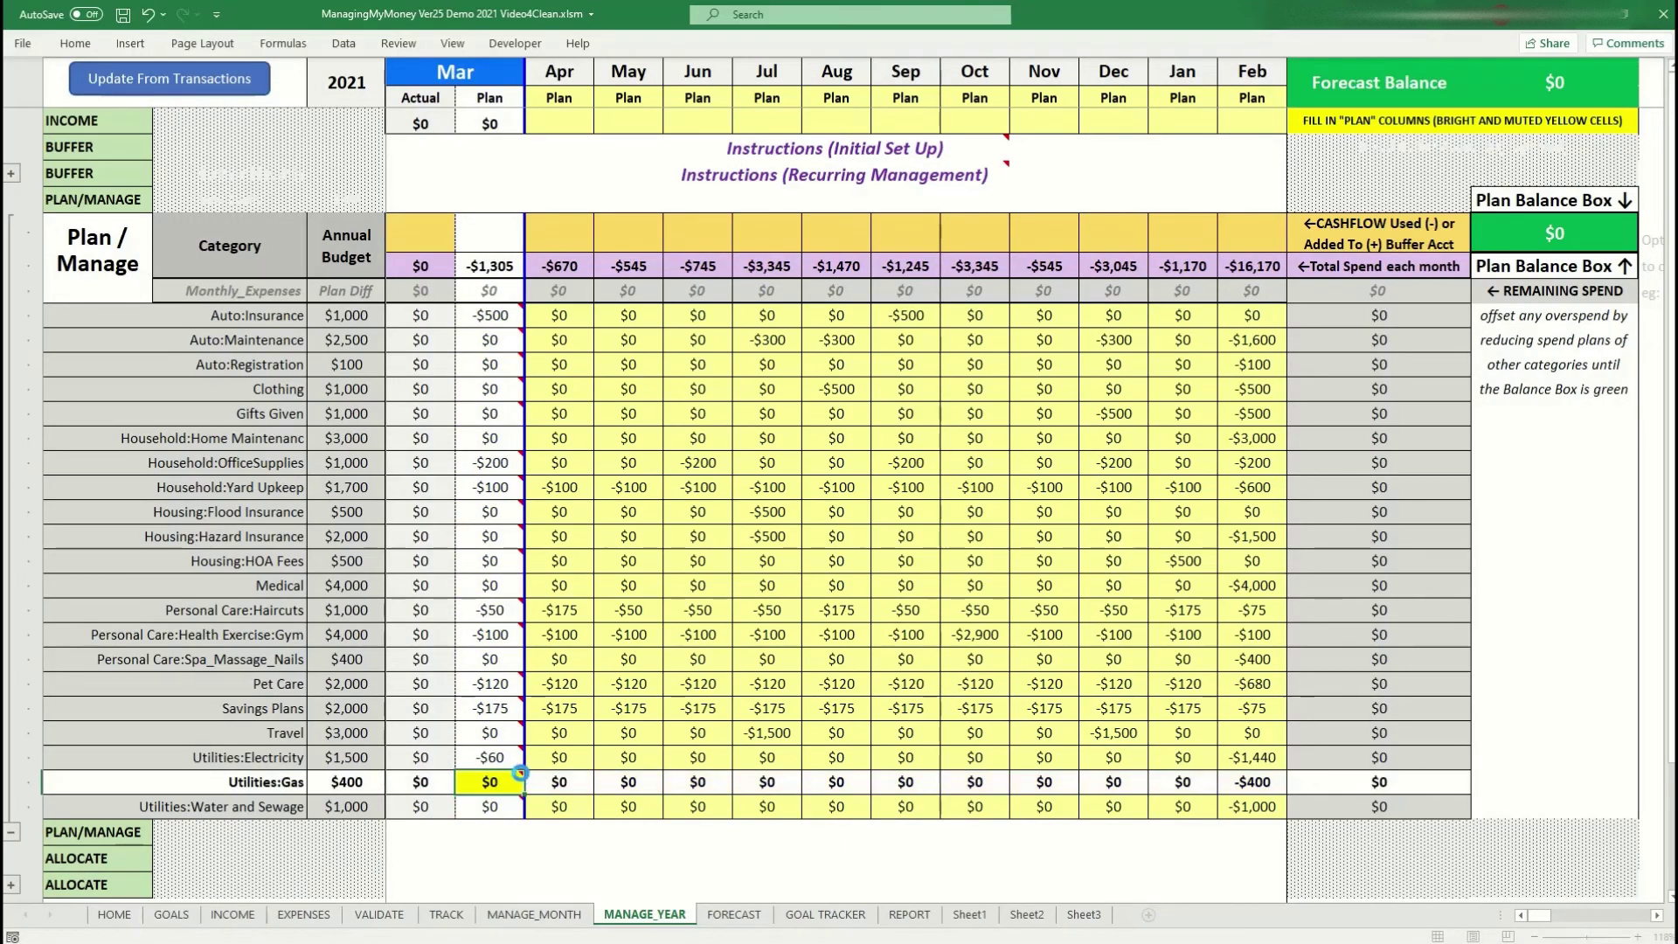
pyautogui.press('Up')
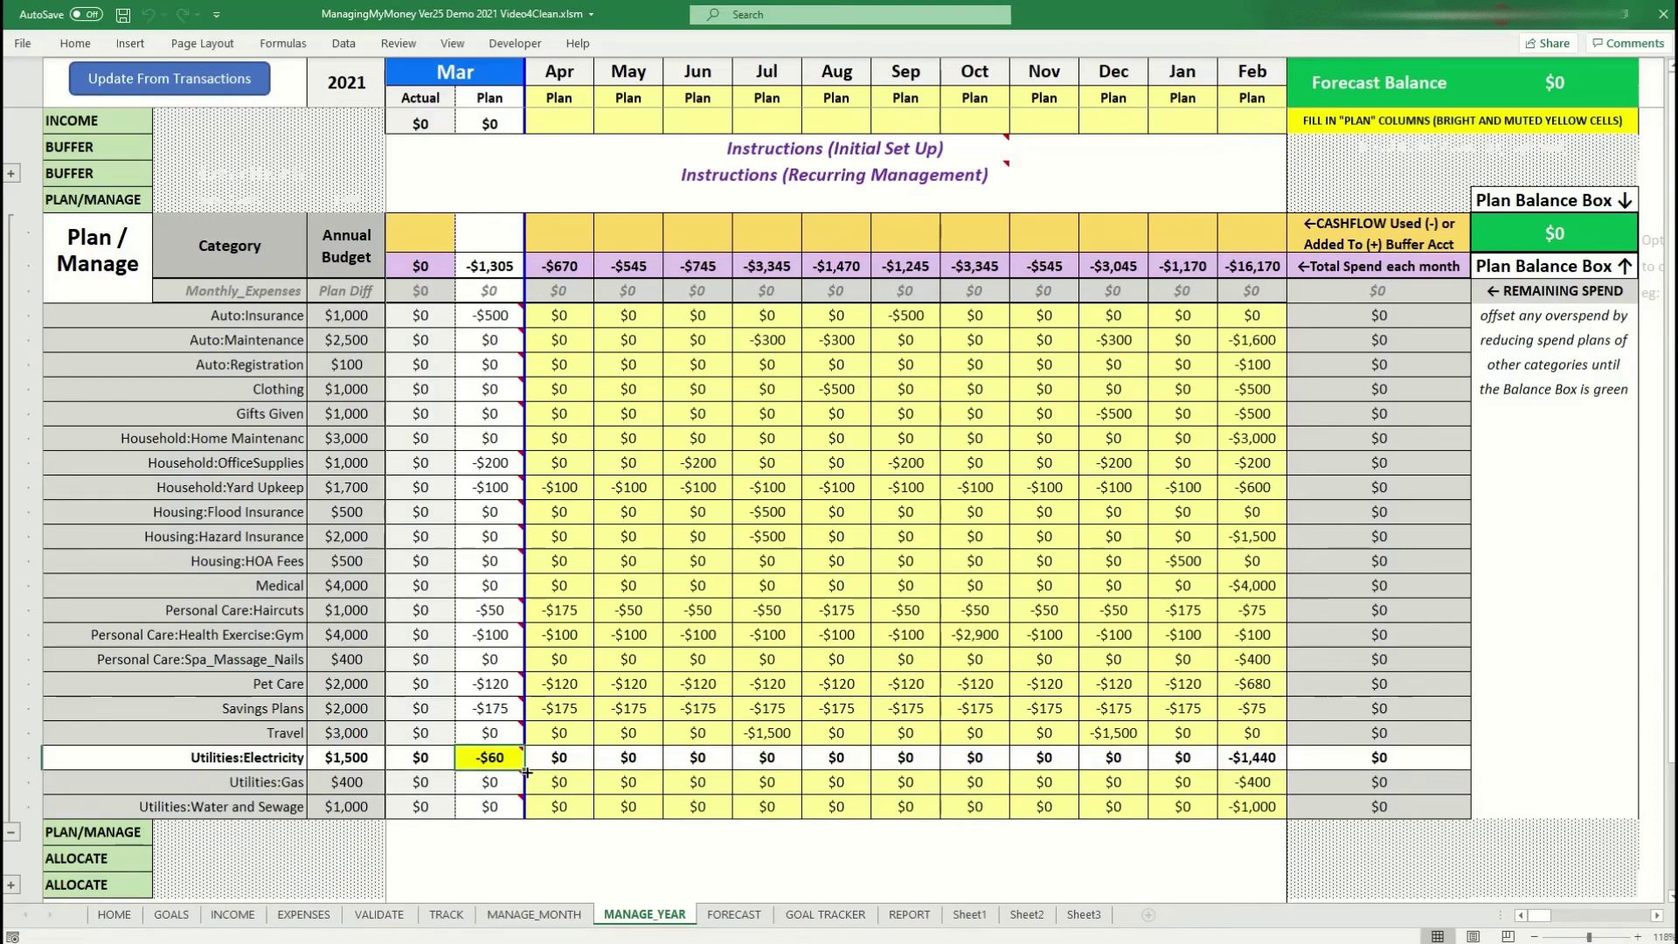
pyautogui.moveTo(527, 772); pyautogui.dragTo(1215, 767)
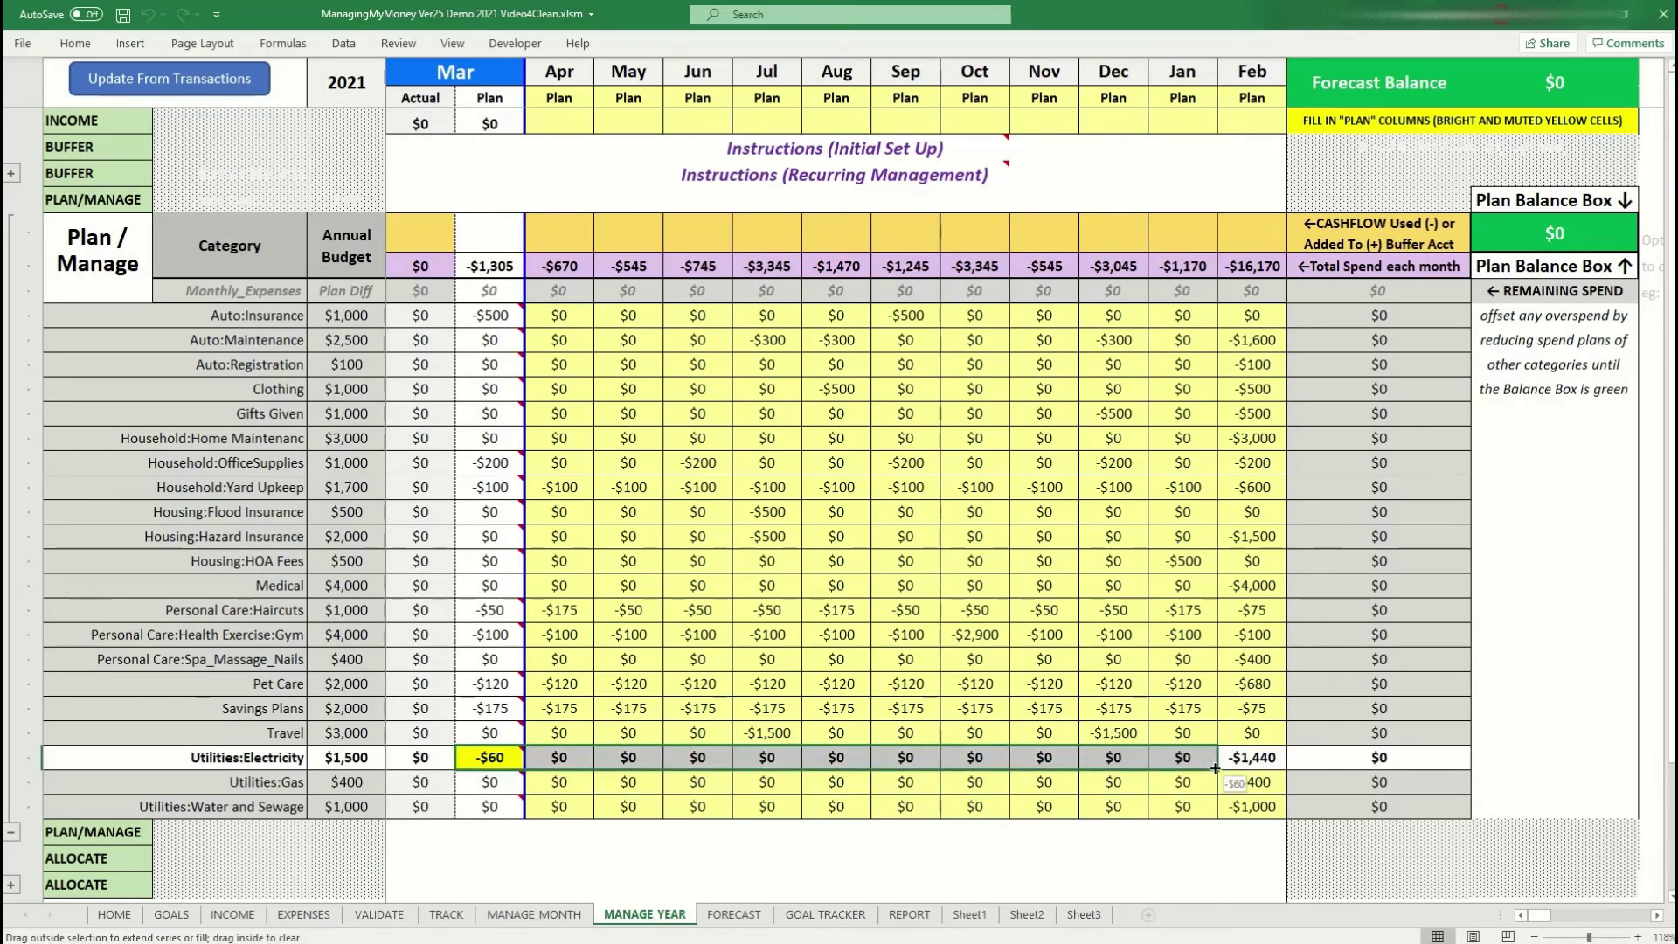
pyautogui.moveTo(937, 770); pyautogui.dragTo(852, 774)
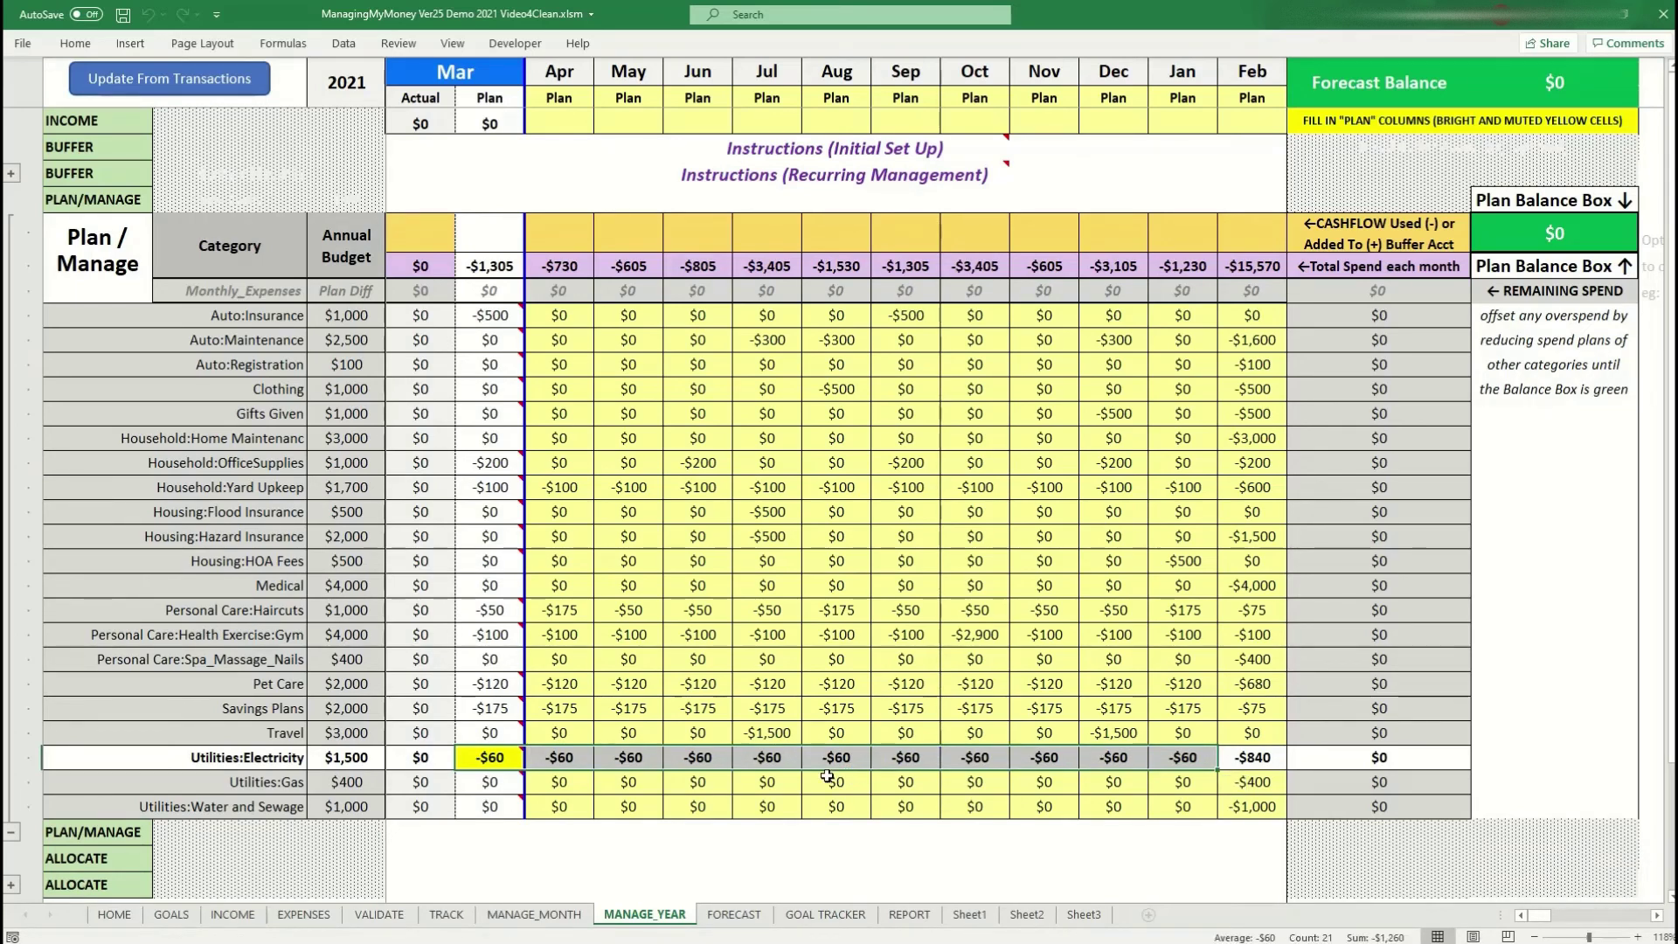
# Step: Set the Utilities:Electricity plan to 80 in April and 150 in May
pyautogui.click(559, 758)
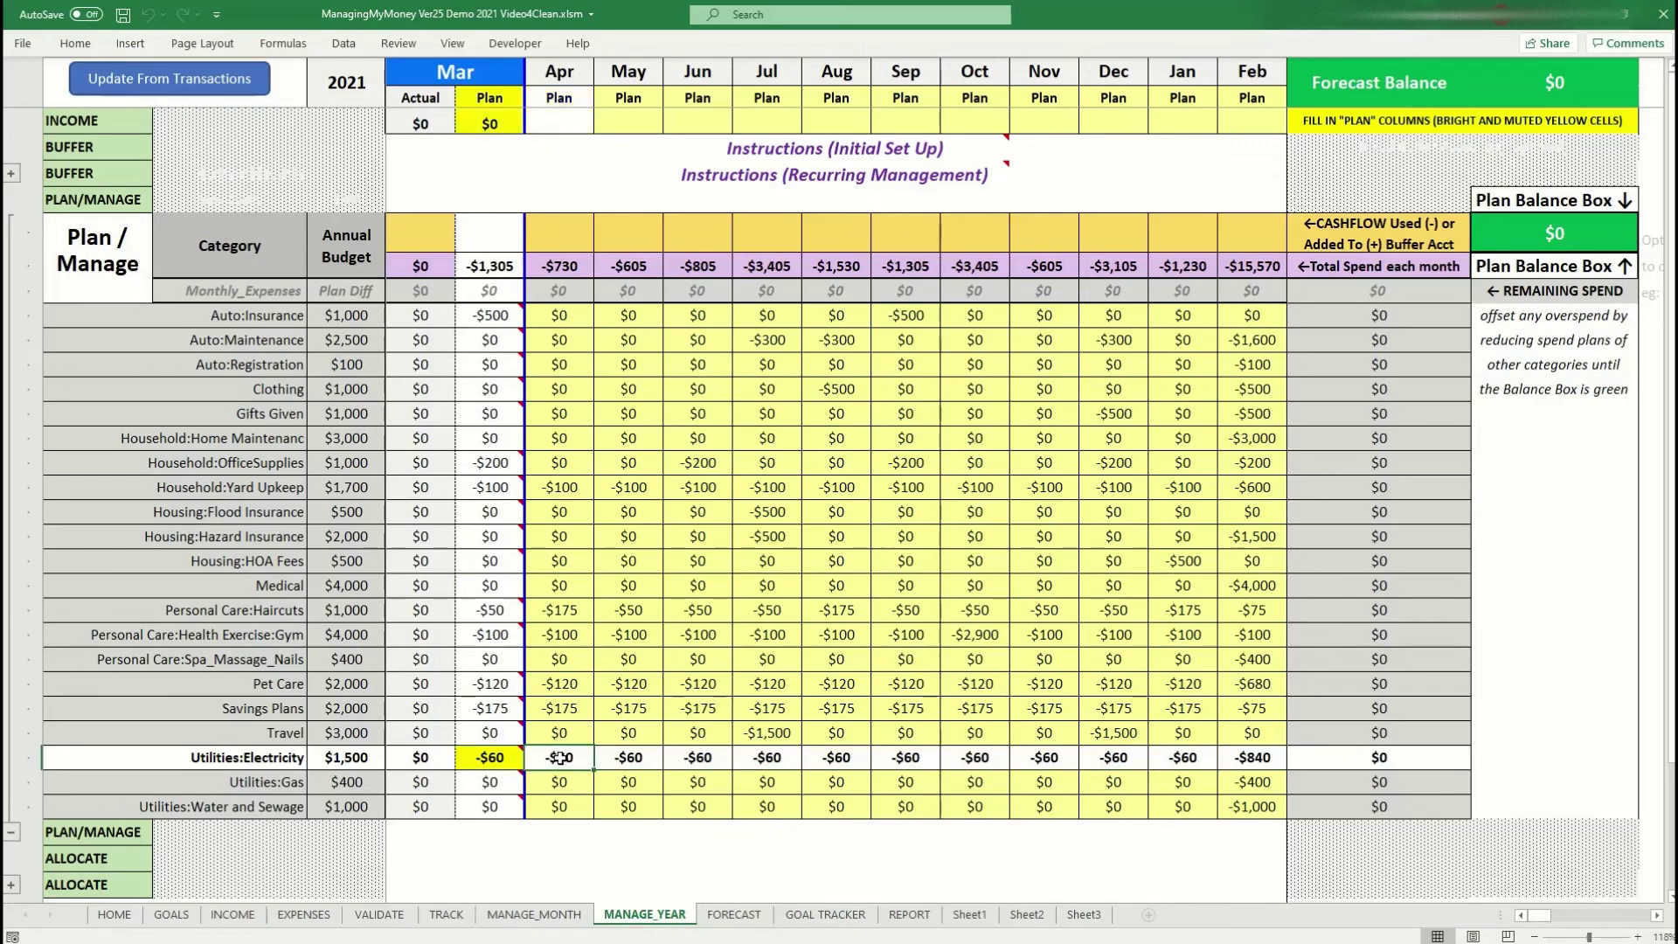
pyautogui.write('80')
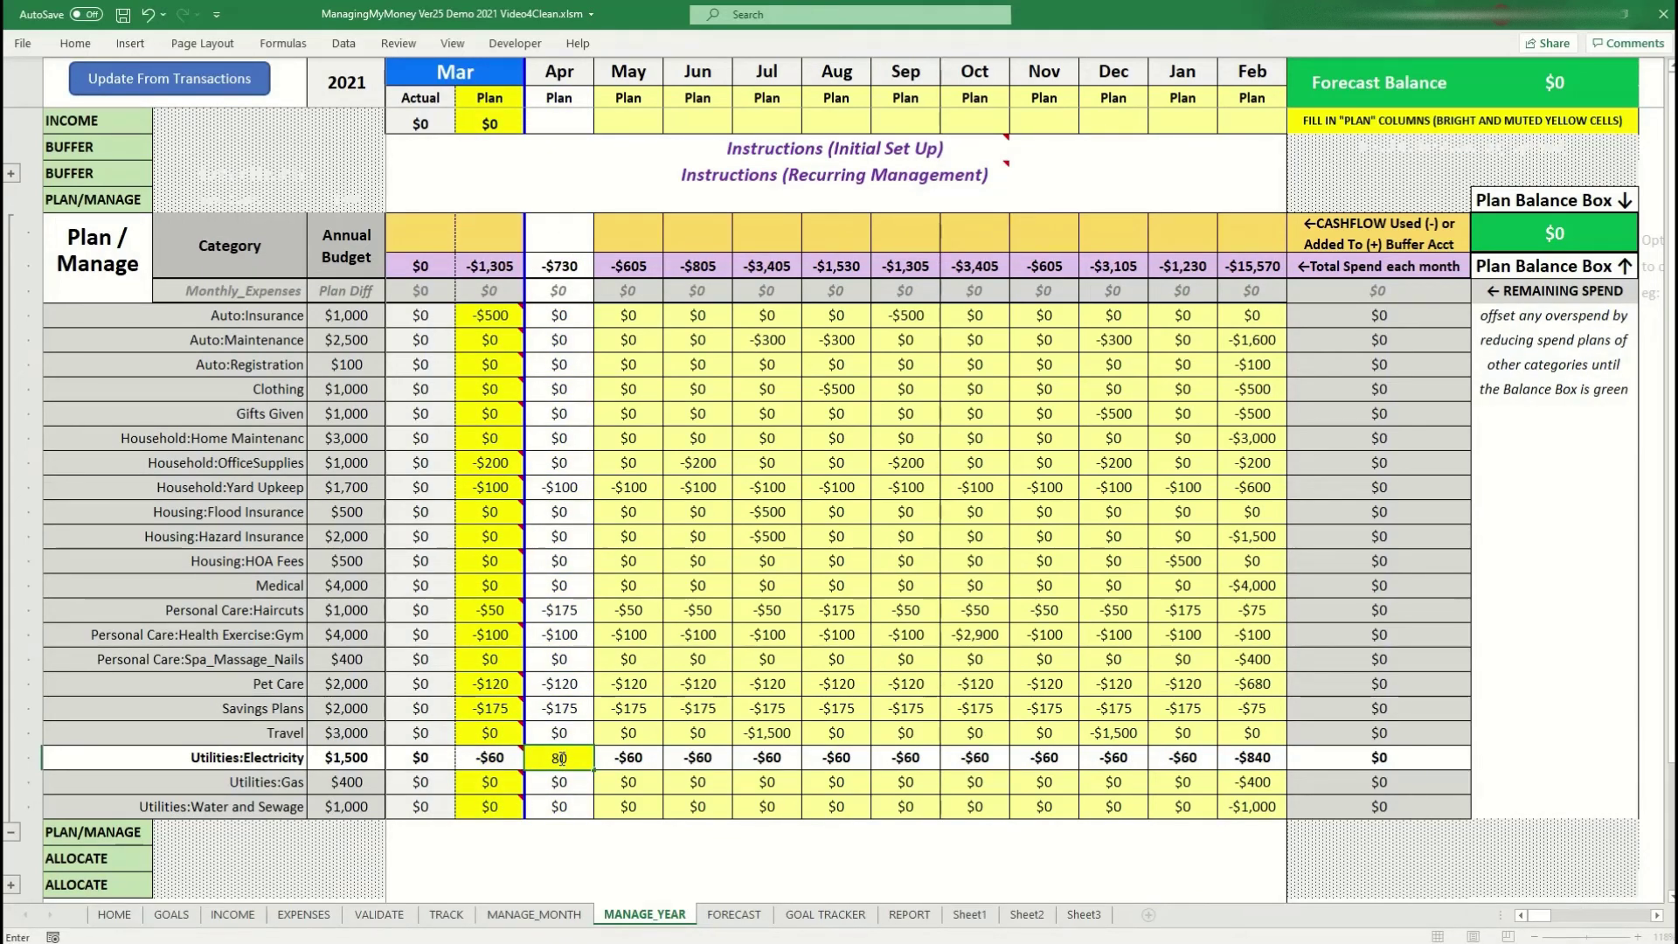
pyautogui.press('Tab')
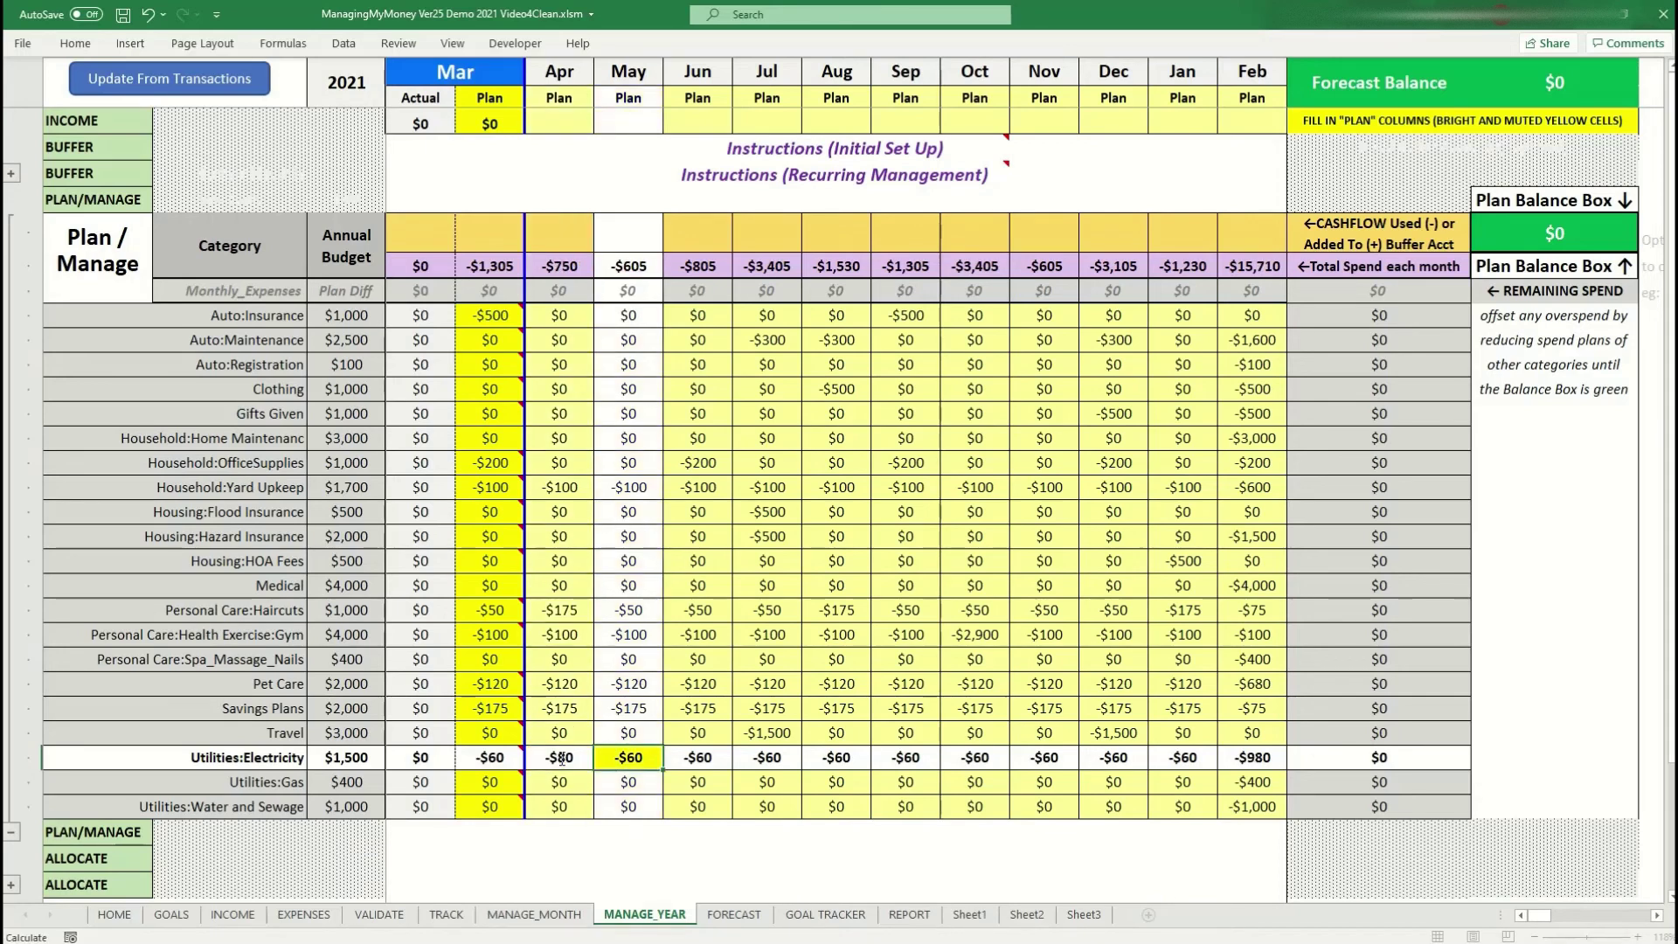
pyautogui.write('150')
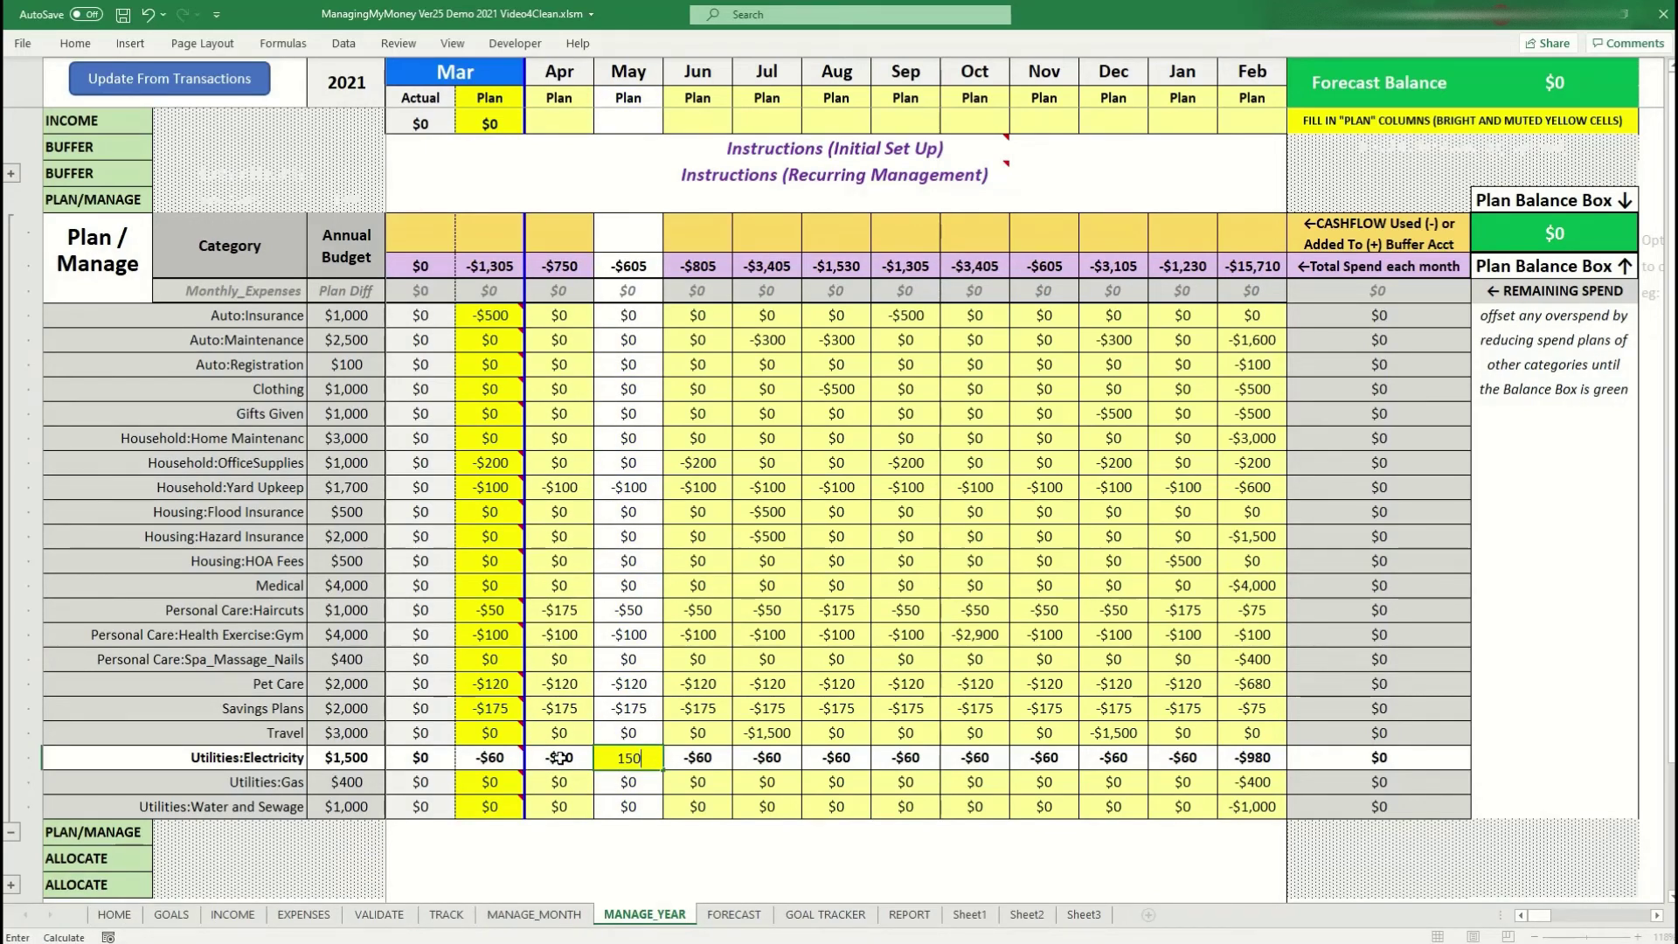
pyautogui.press('Tab')
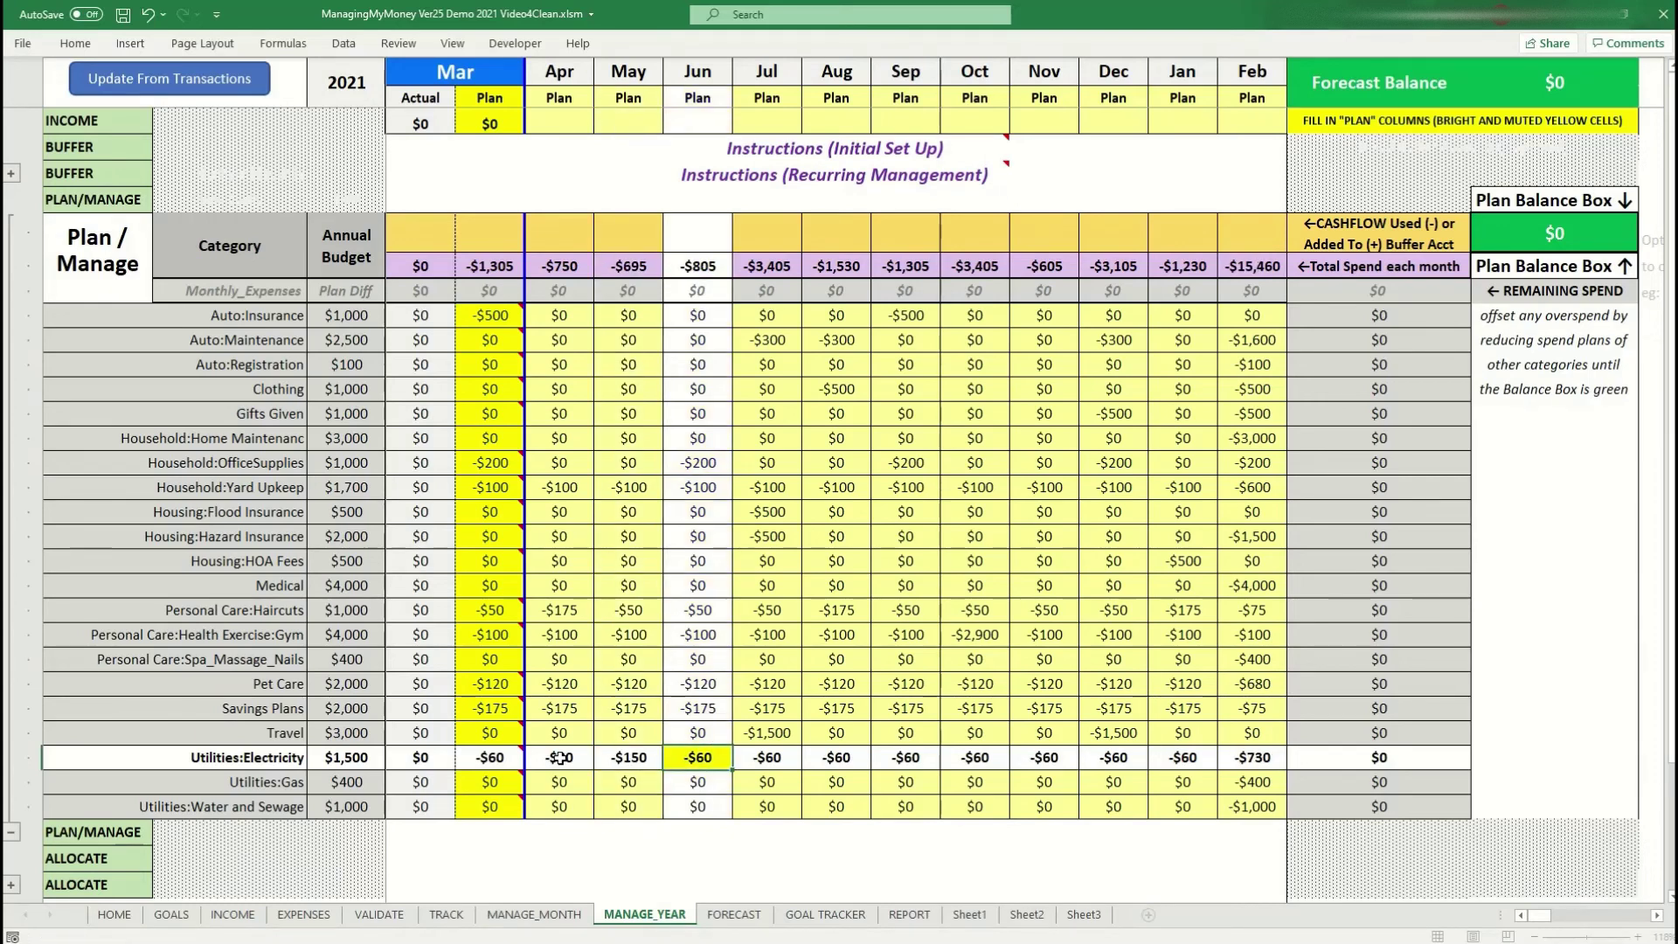
# Step: Enter 200 as the June plan for Utilities:Electricity and fill that amount across through September
pyautogui.write('200')
pyautogui.click(753, 773)
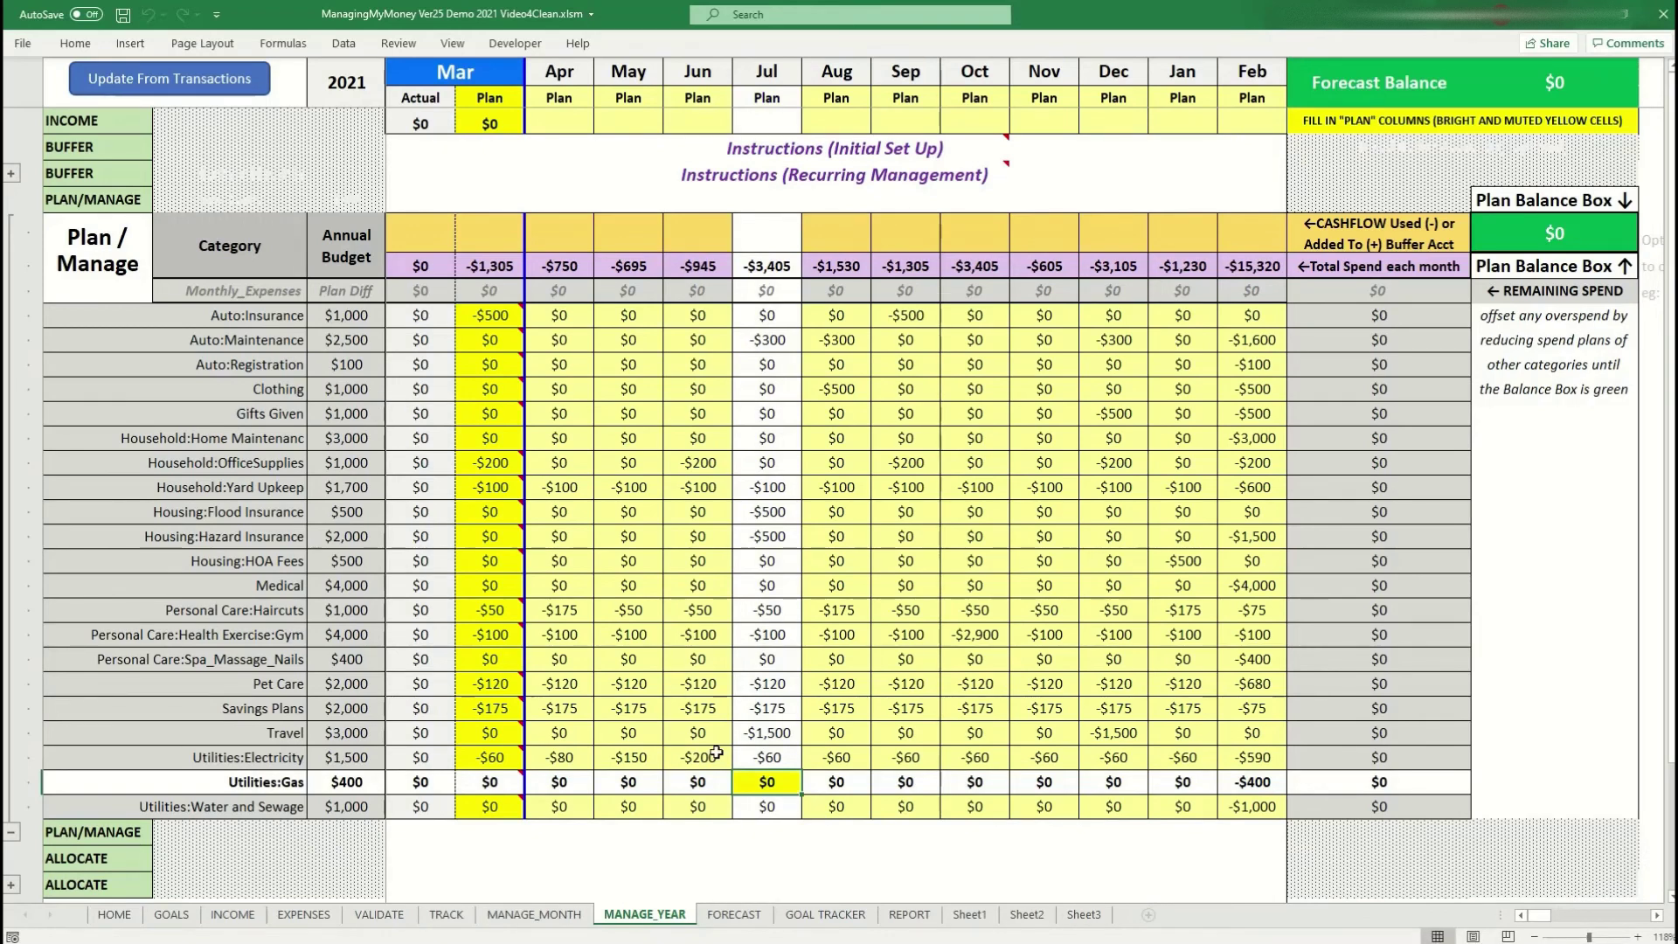
pyautogui.click(716, 753)
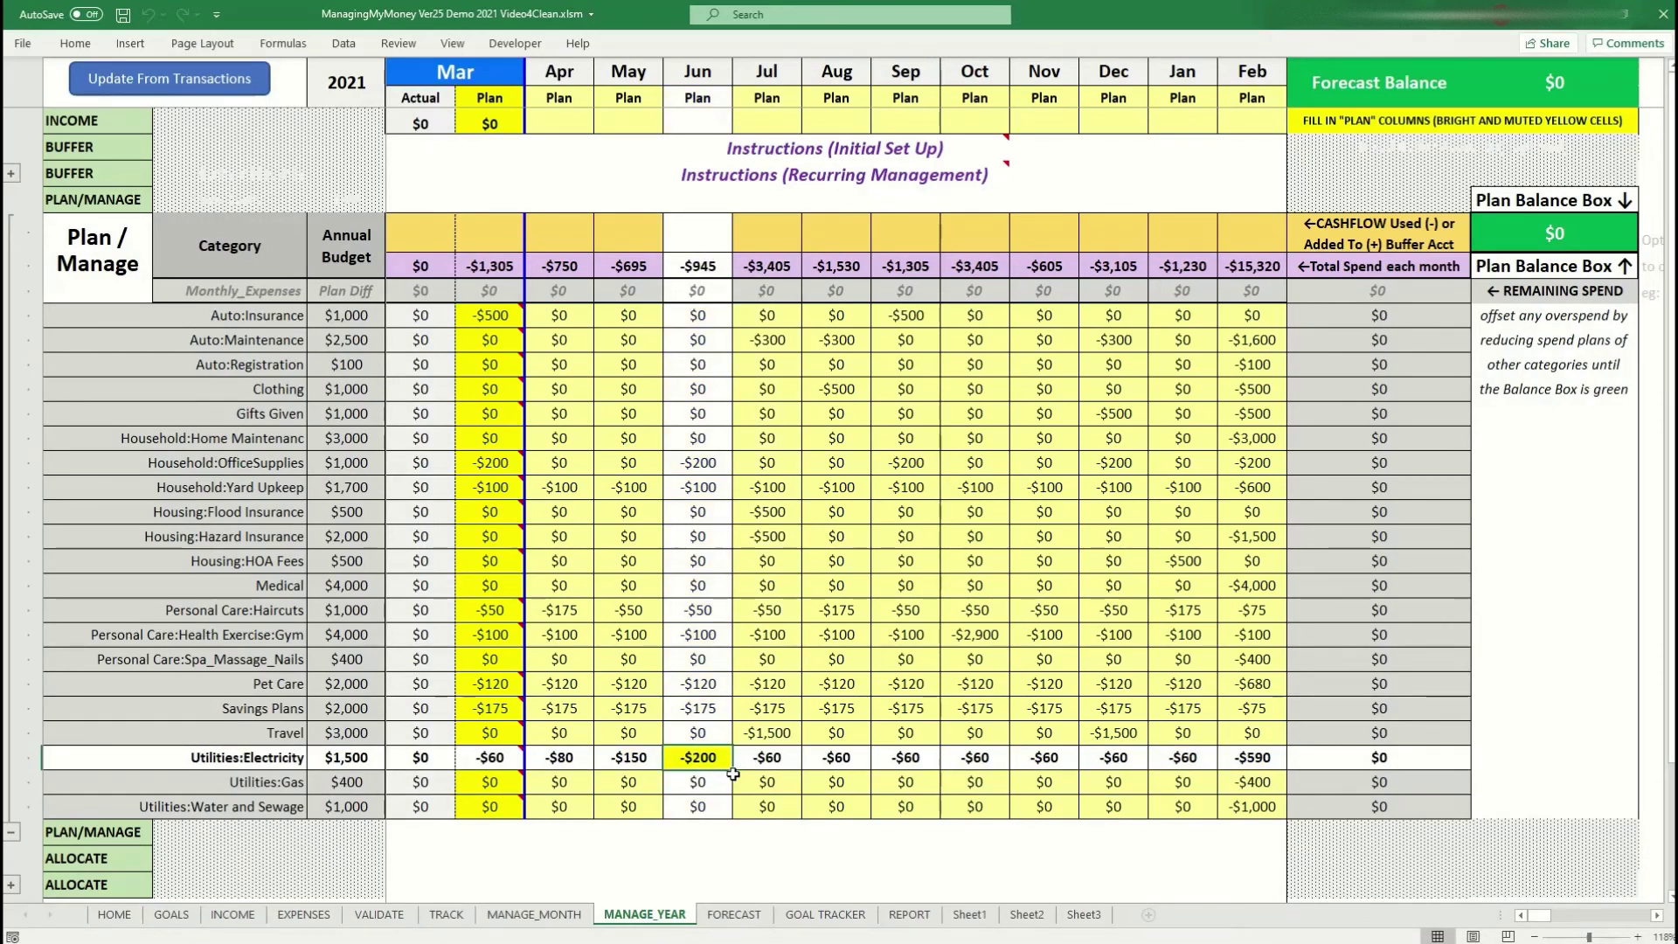
pyautogui.moveTo(733, 773); pyautogui.dragTo(936, 760)
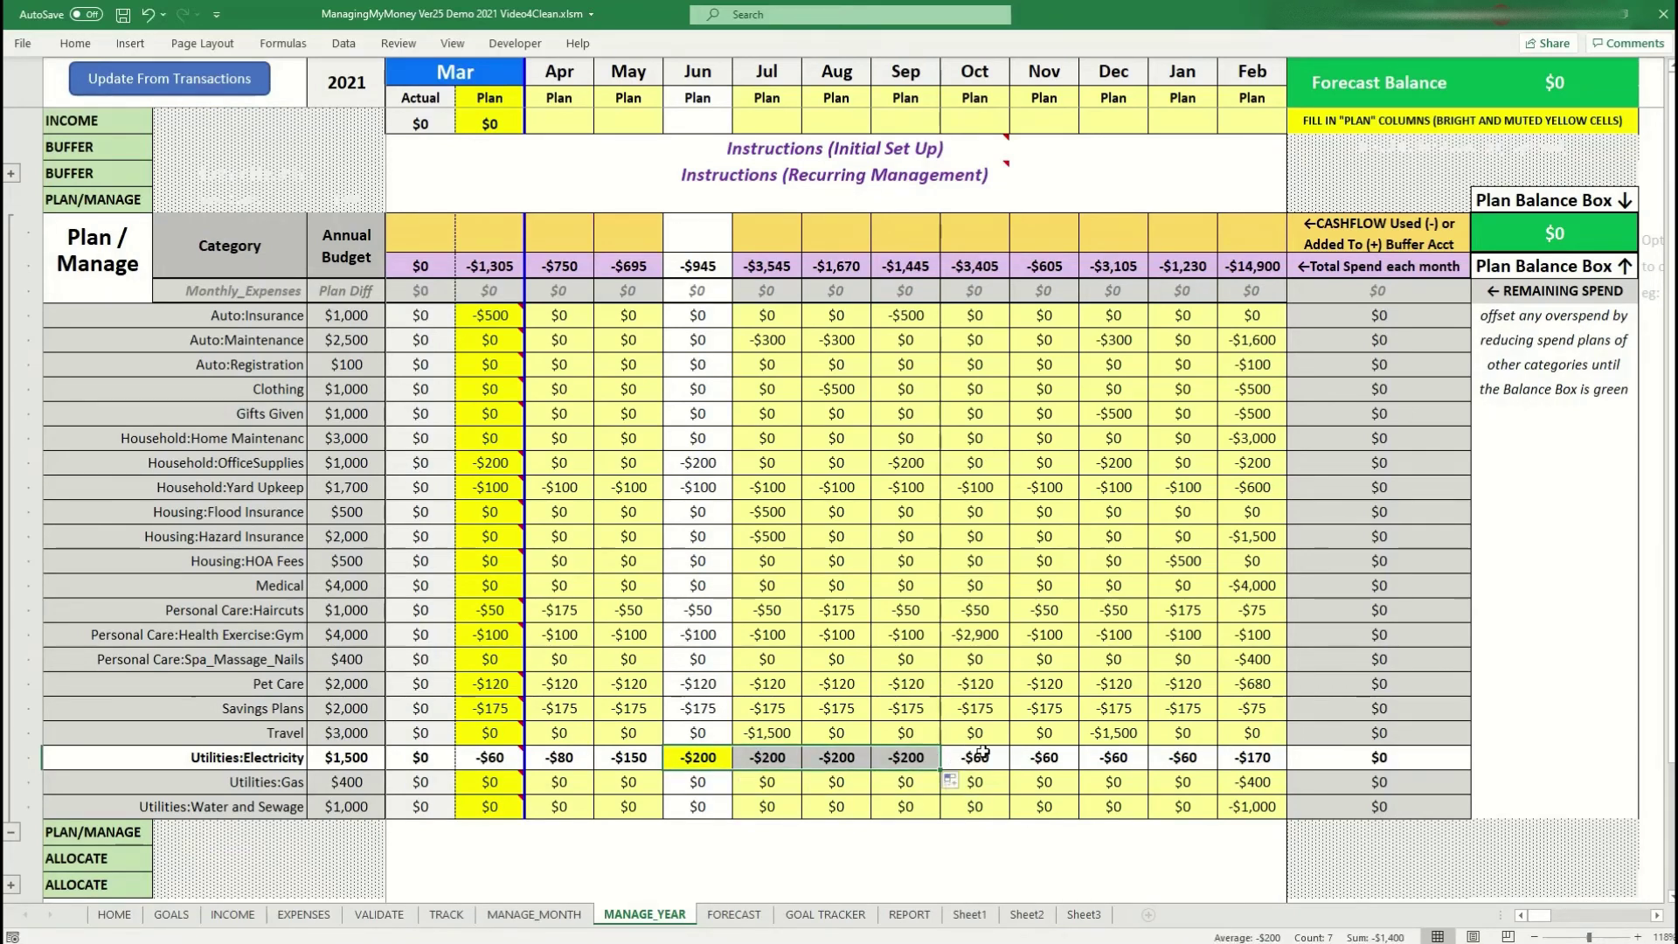
# Step: Set the Utilities:Electricity plan to 150 in October and 80 in November
pyautogui.click(979, 755)
pyautogui.write('1')
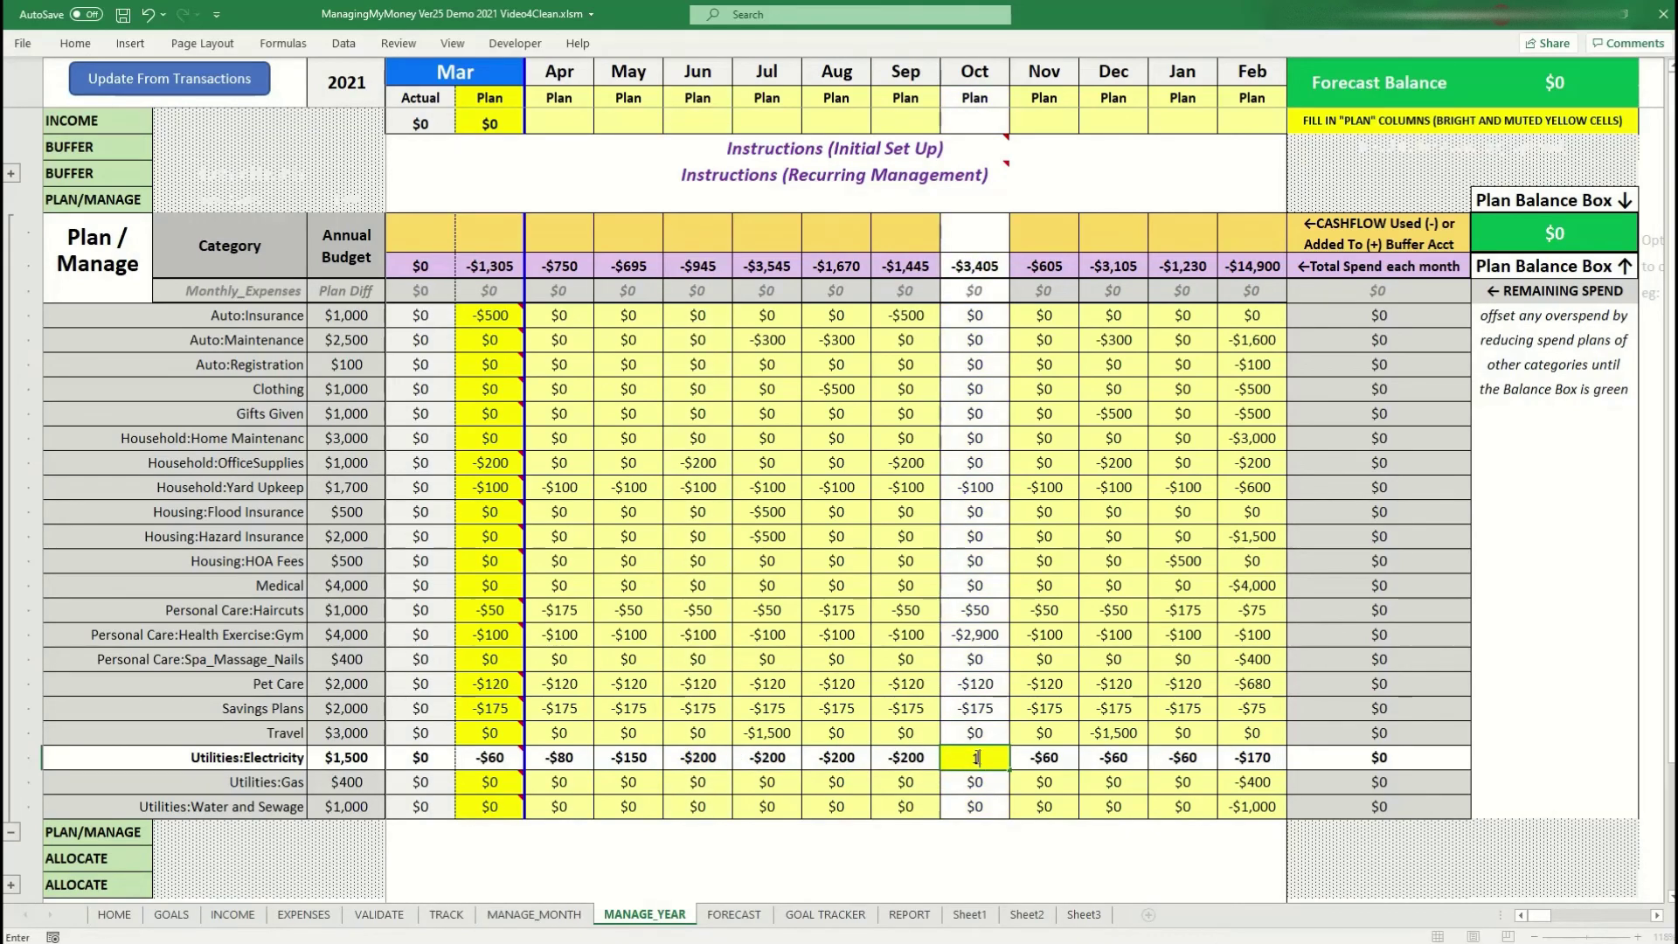
pyautogui.write('50')
pyautogui.click(1060, 758)
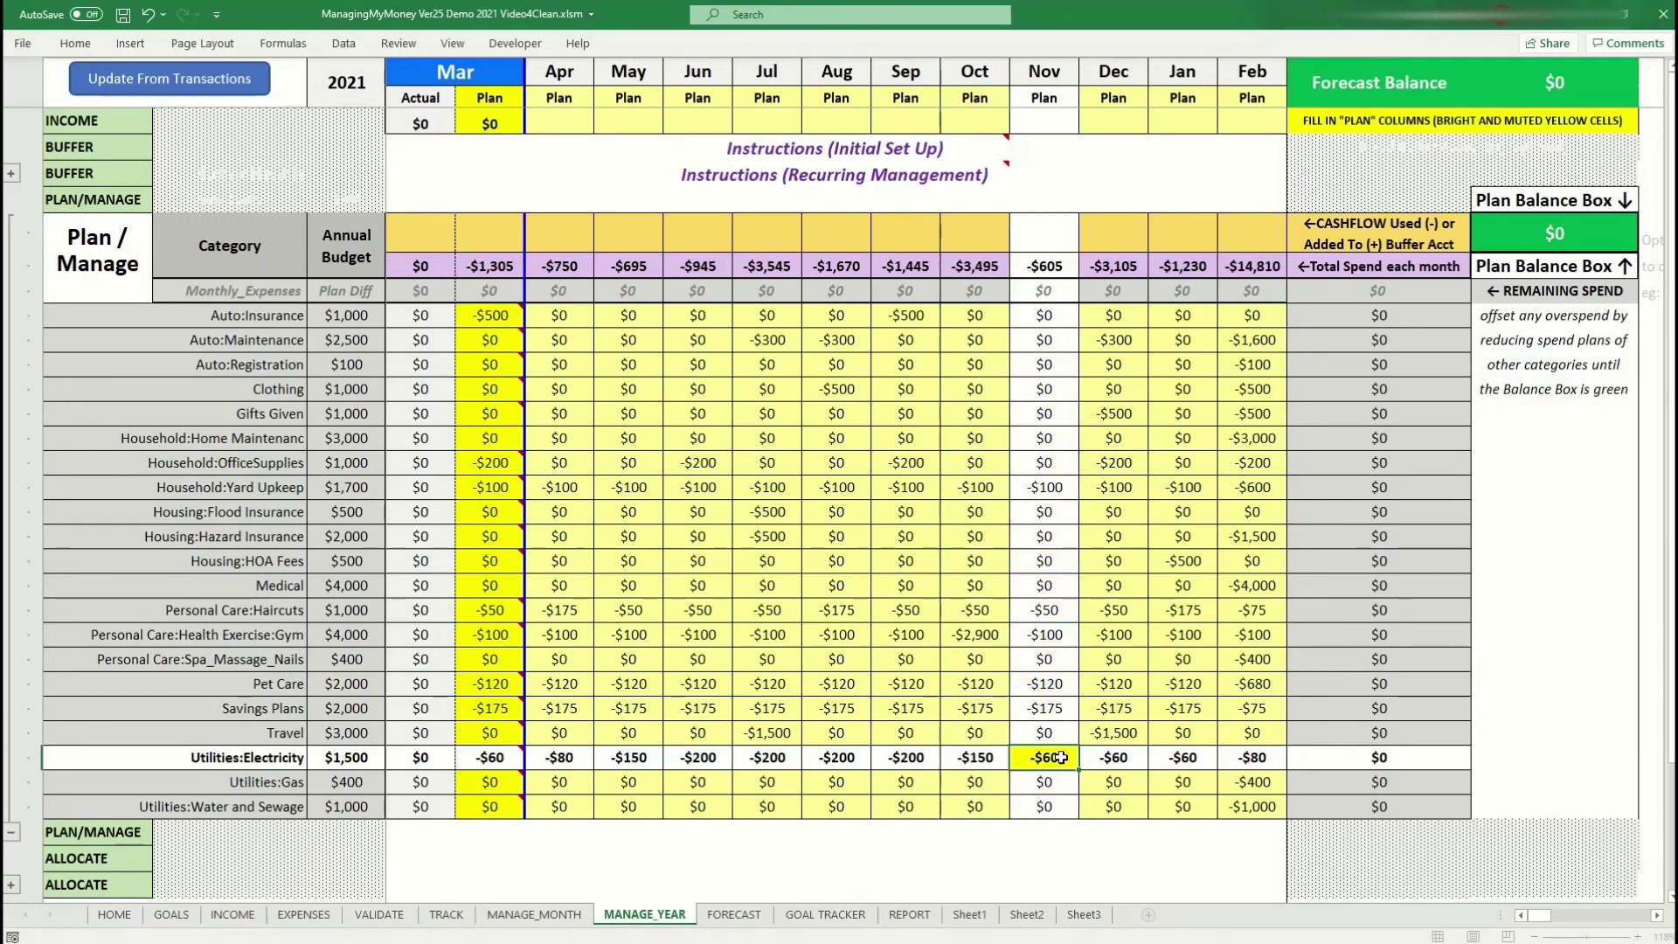
pyautogui.write('80')
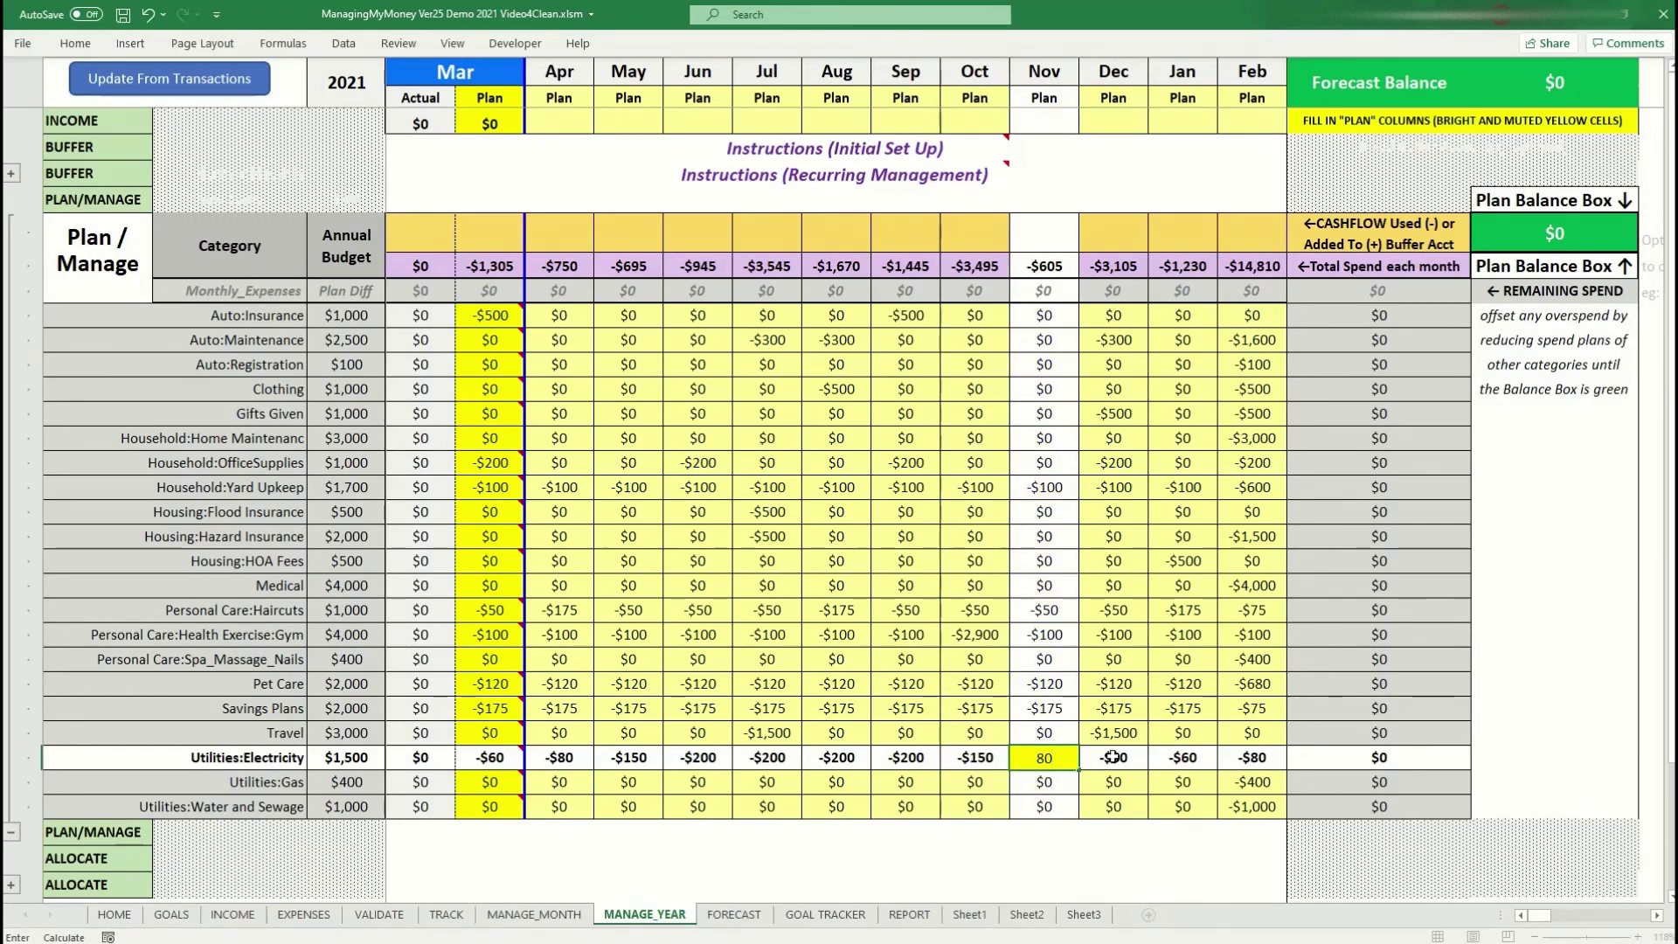
pyautogui.click(1111, 757)
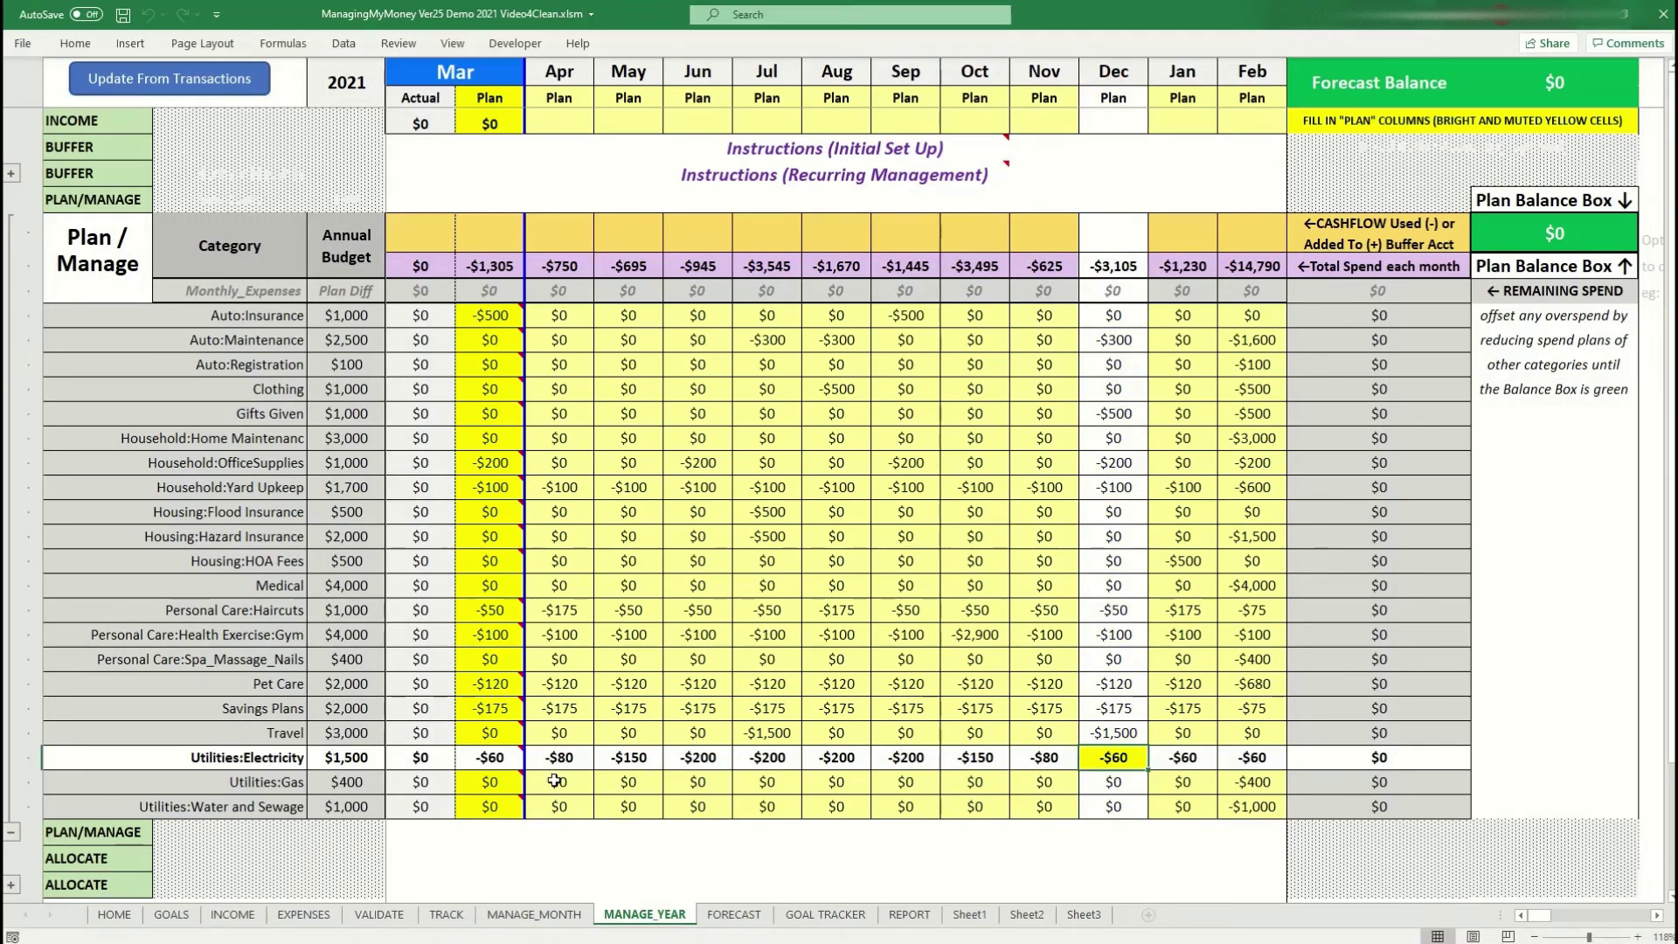
# Step: Check the Utilities:Gas note, enter 20 as its March plan and fill that amount across through January
pyautogui.moveTo(499, 783)
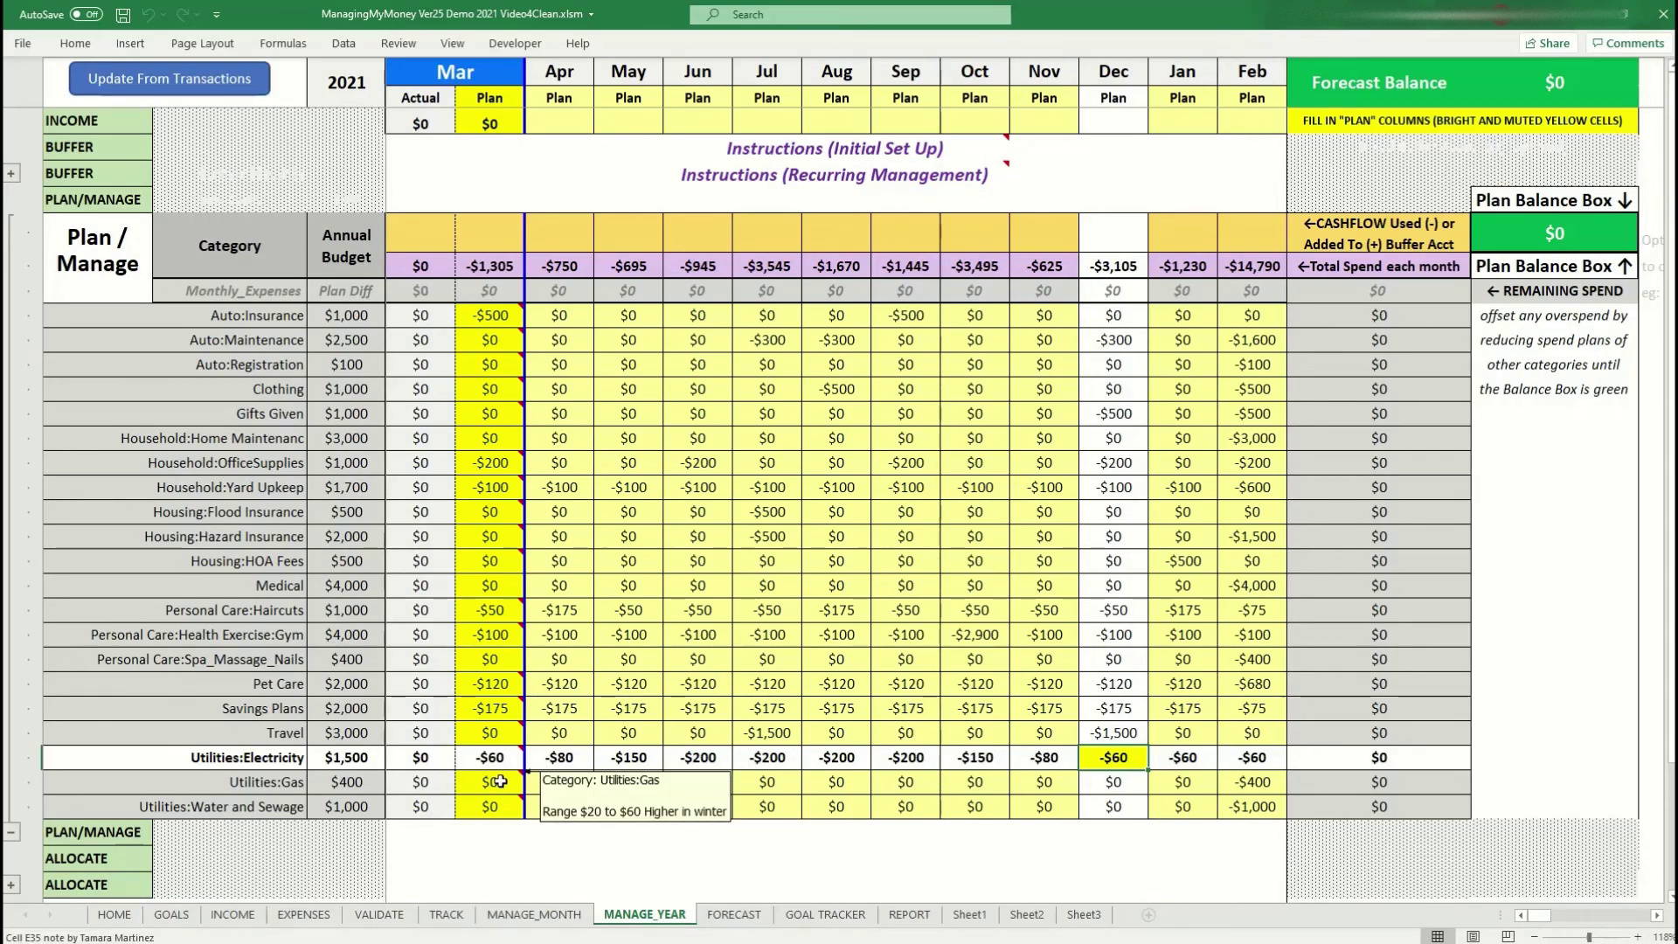
pyautogui.click(499, 781)
pyautogui.write('20')
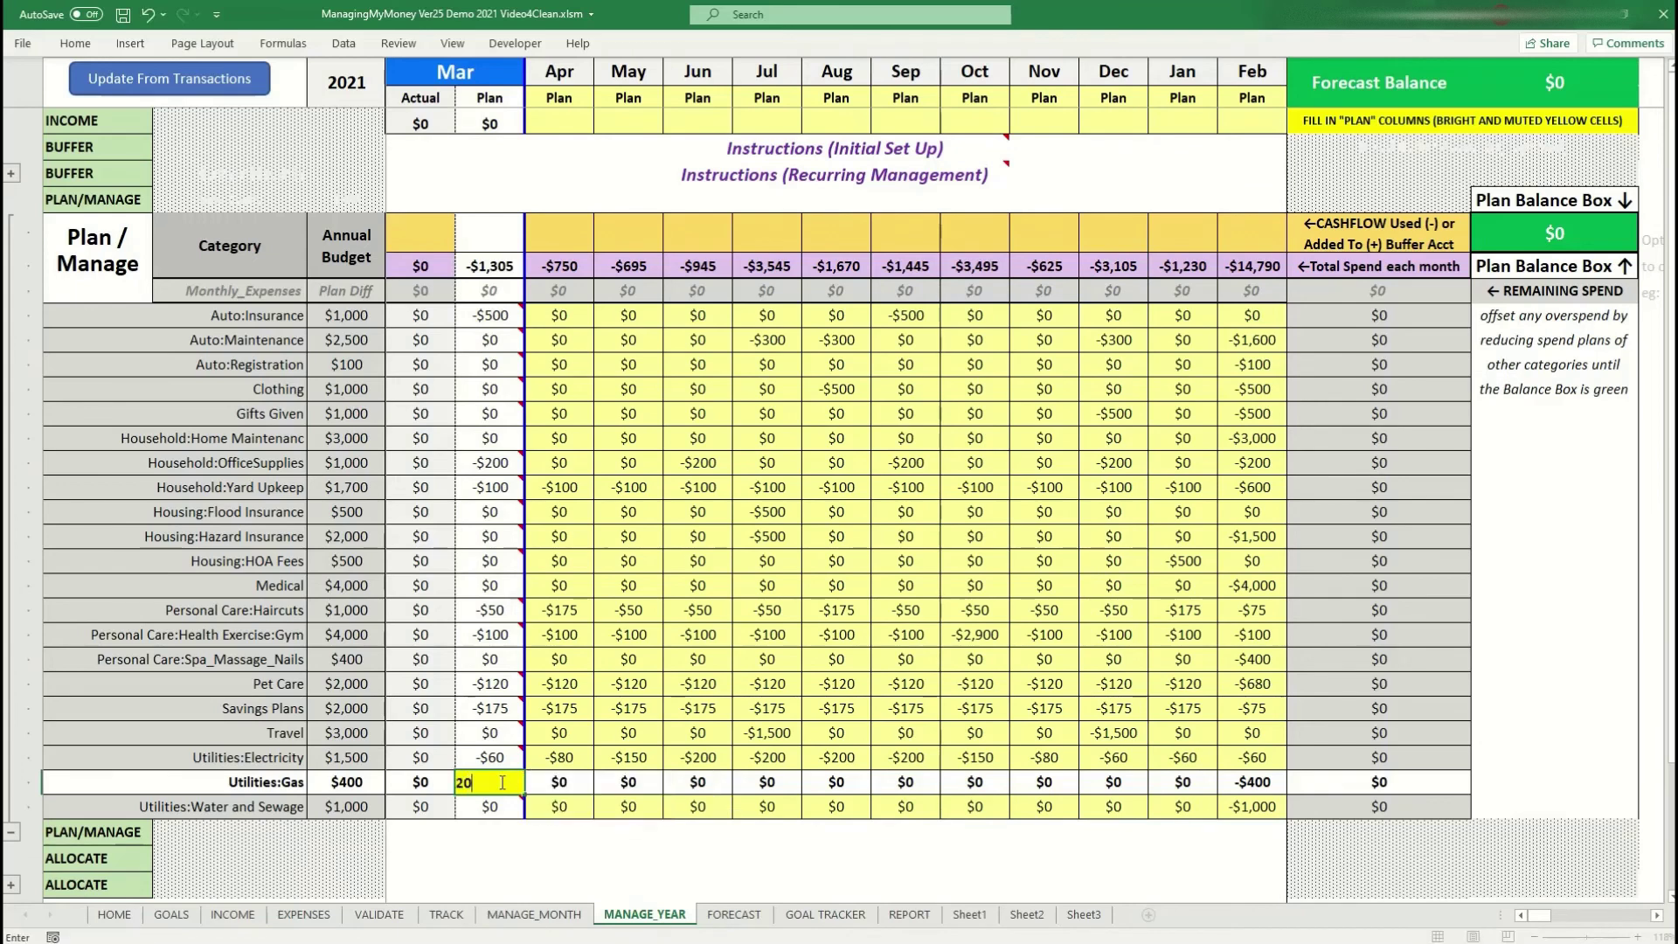
pyautogui.press('Return')
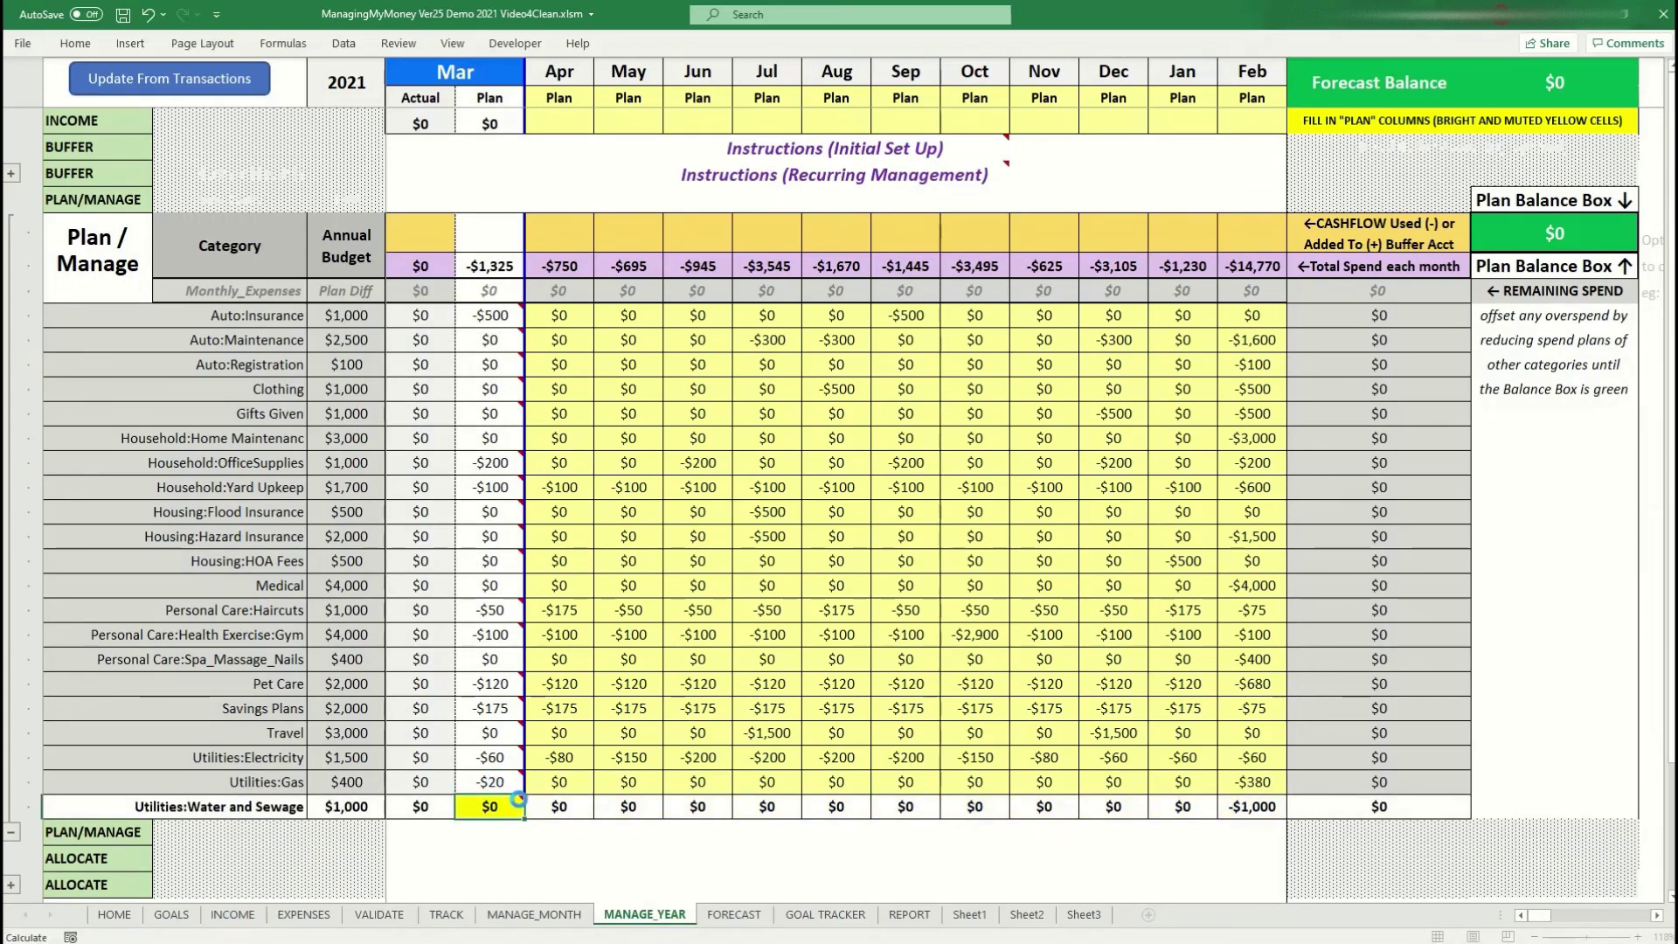
pyautogui.click(509, 786)
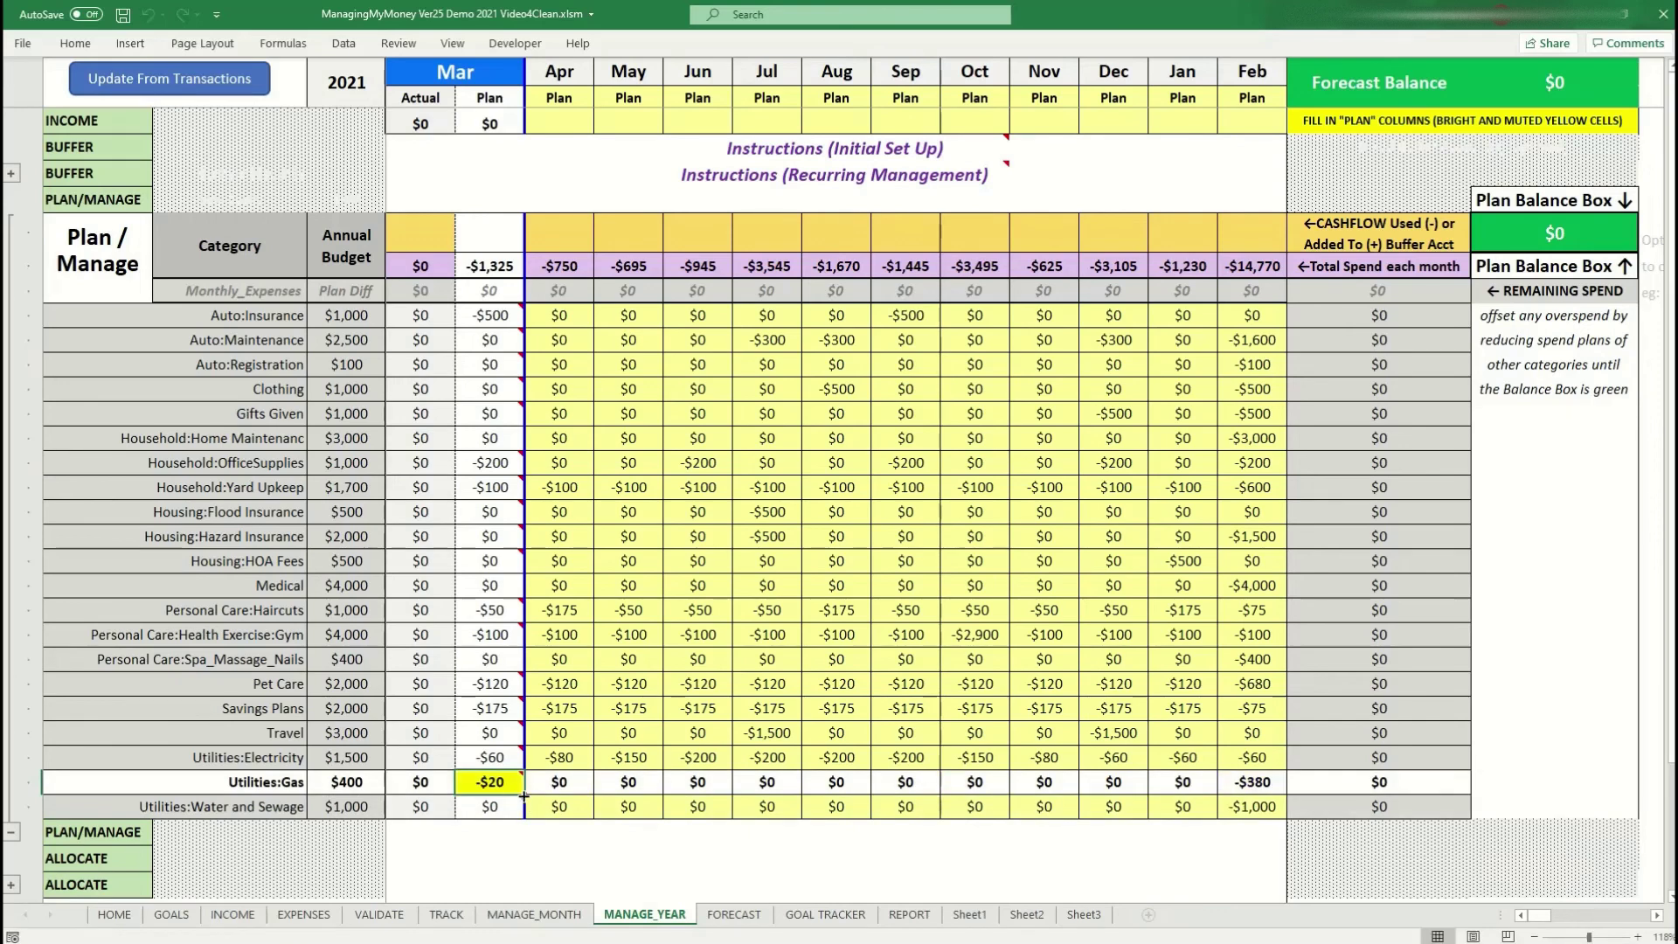
pyautogui.moveTo(523, 793); pyautogui.dragTo(1161, 783)
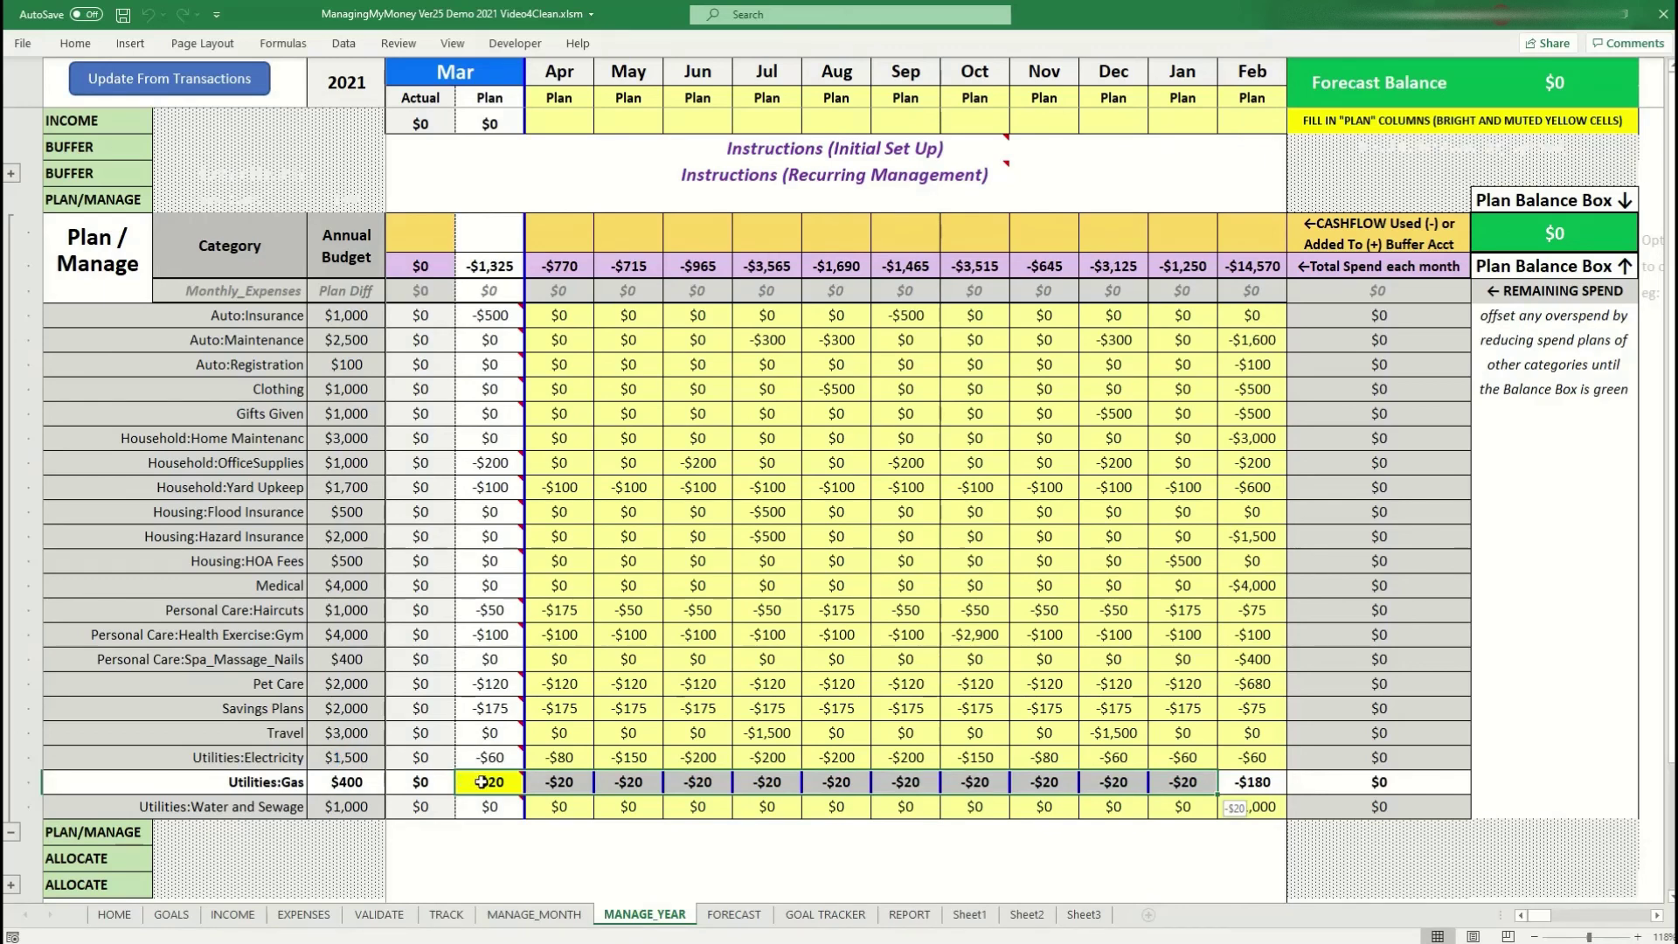
# Step: Recheck the Utilities:Gas note, enter 60 as its November plan and fill that amount across through January
pyautogui.moveTo(482, 782)
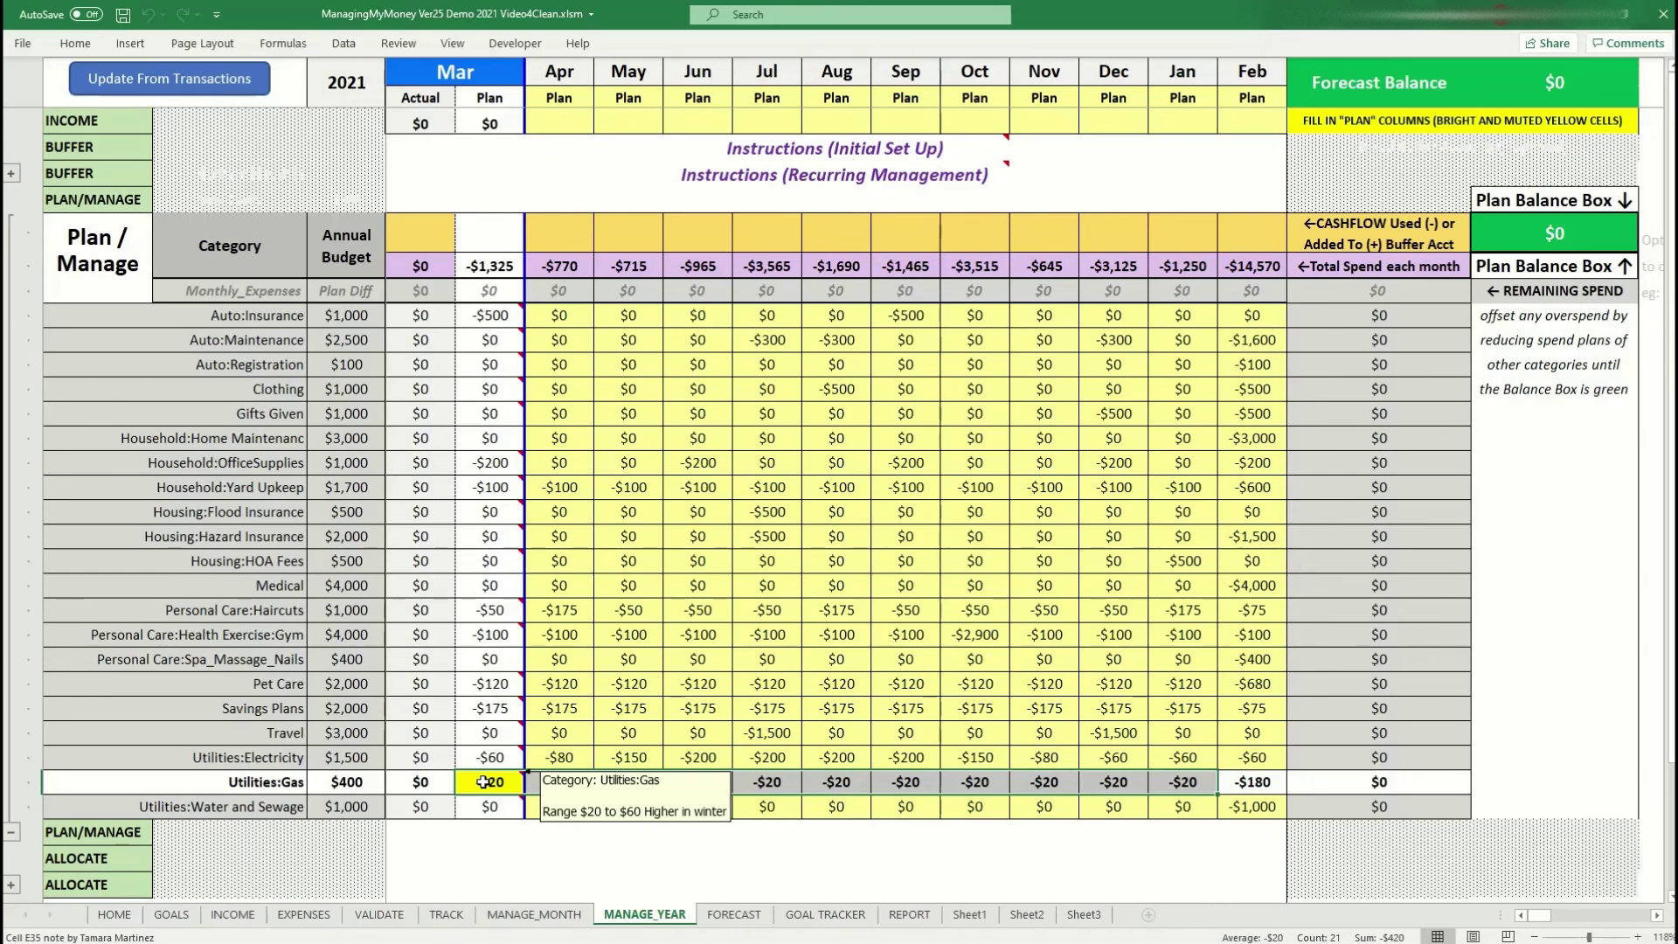
pyautogui.click(1044, 787)
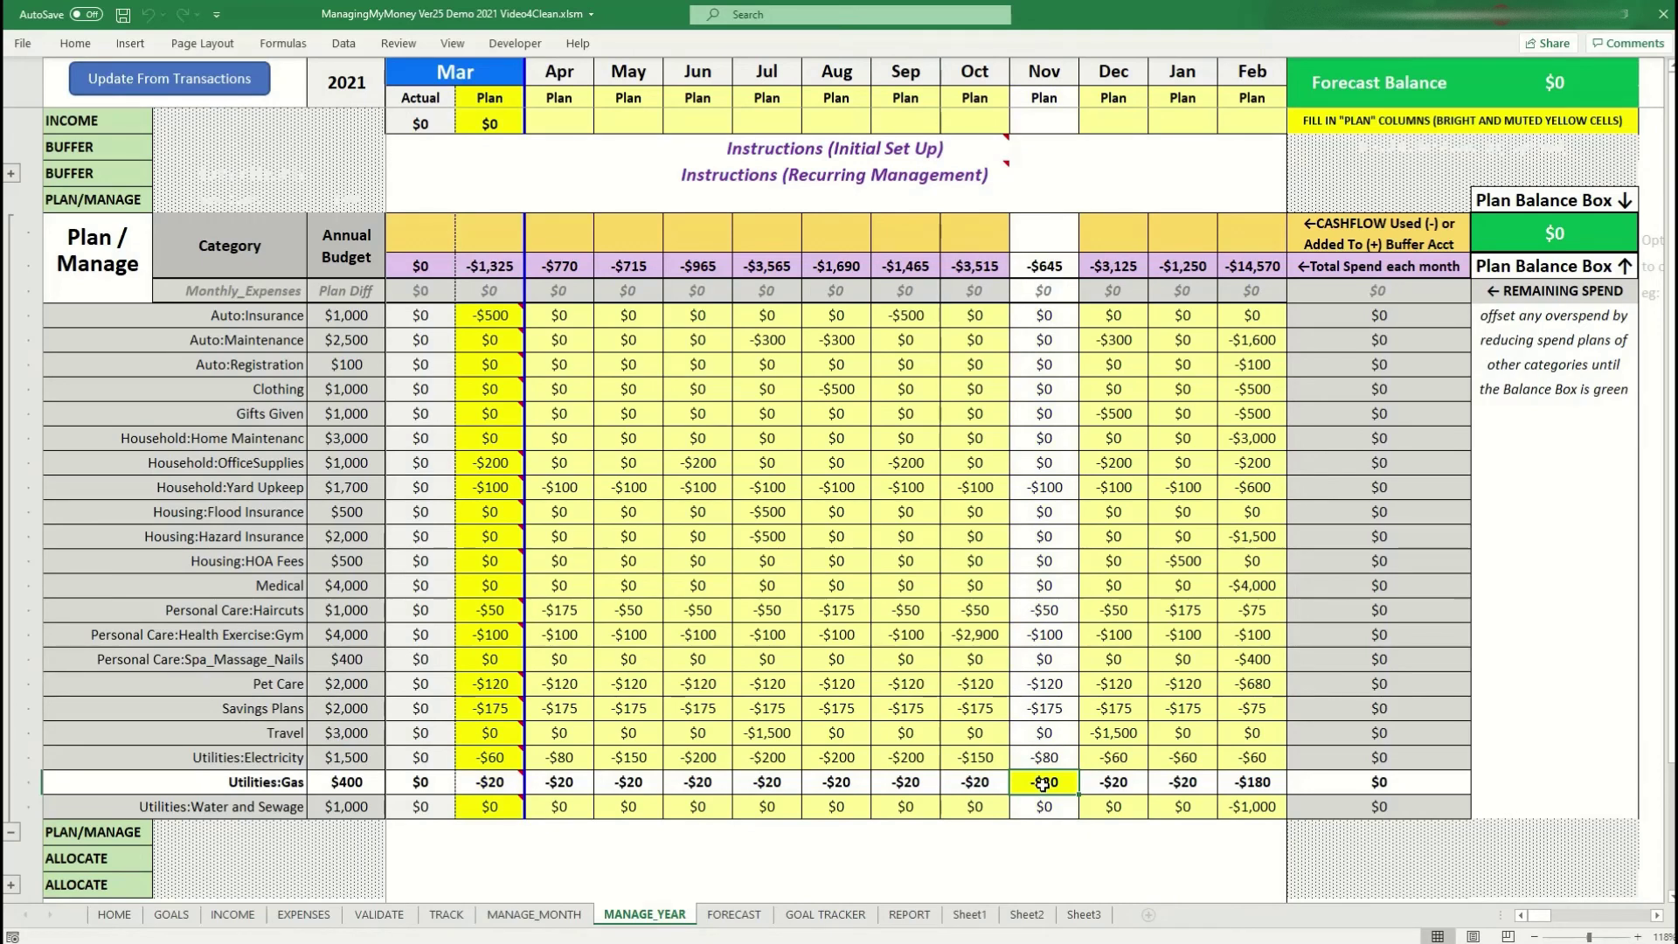
pyautogui.write('60')
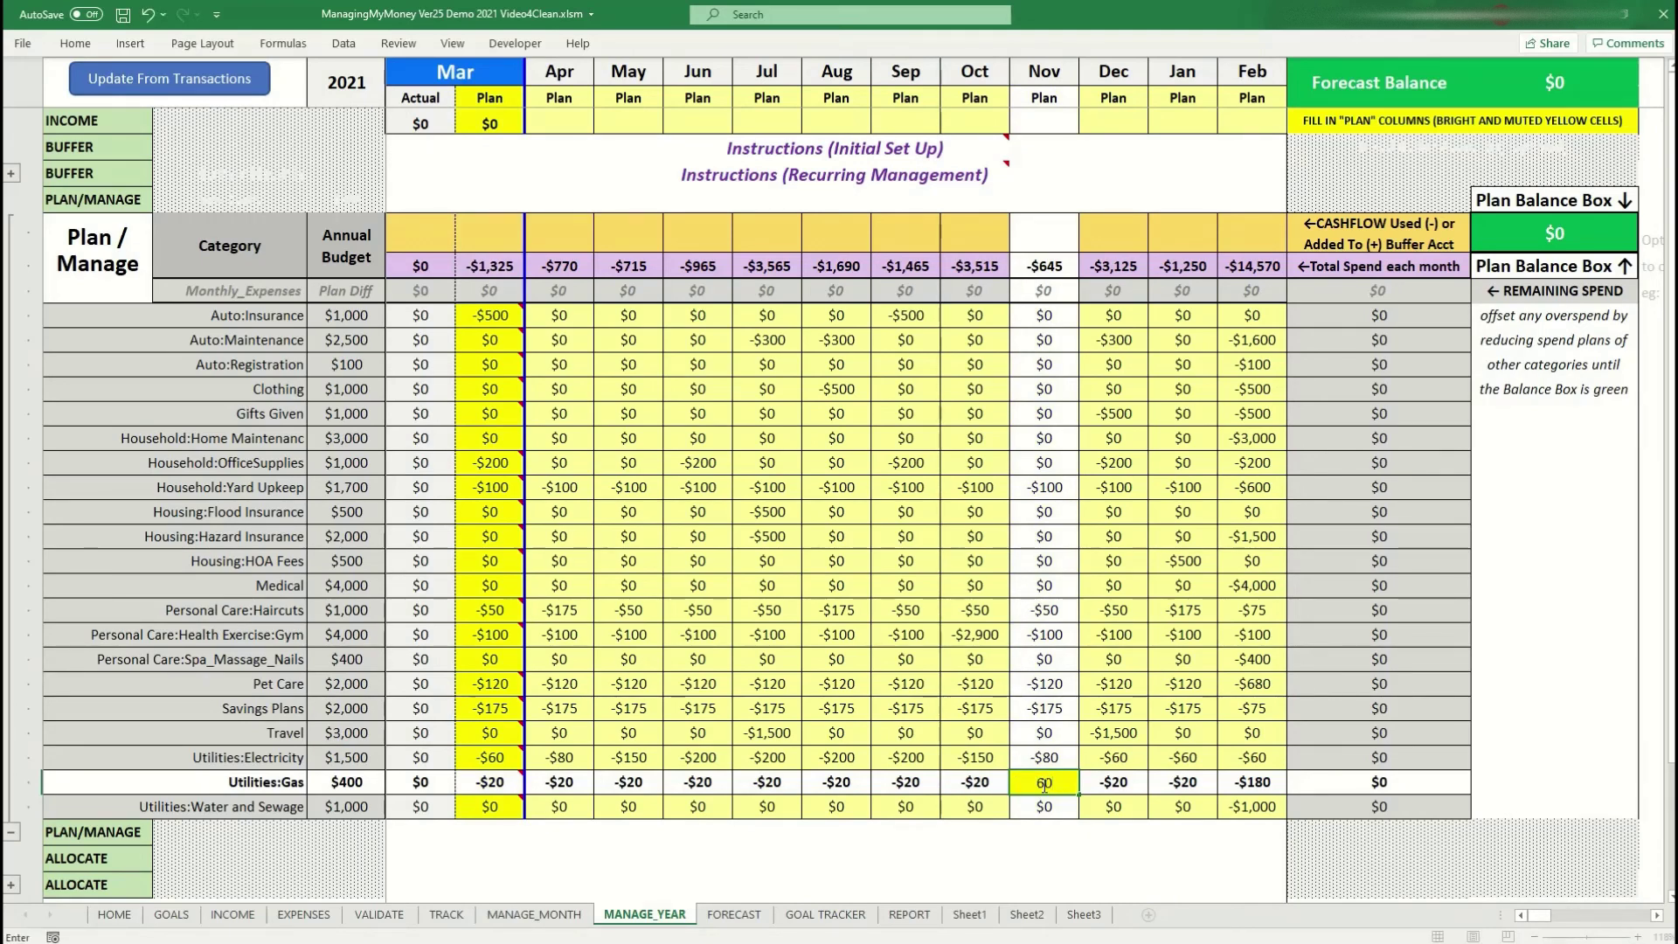
pyautogui.click(1118, 780)
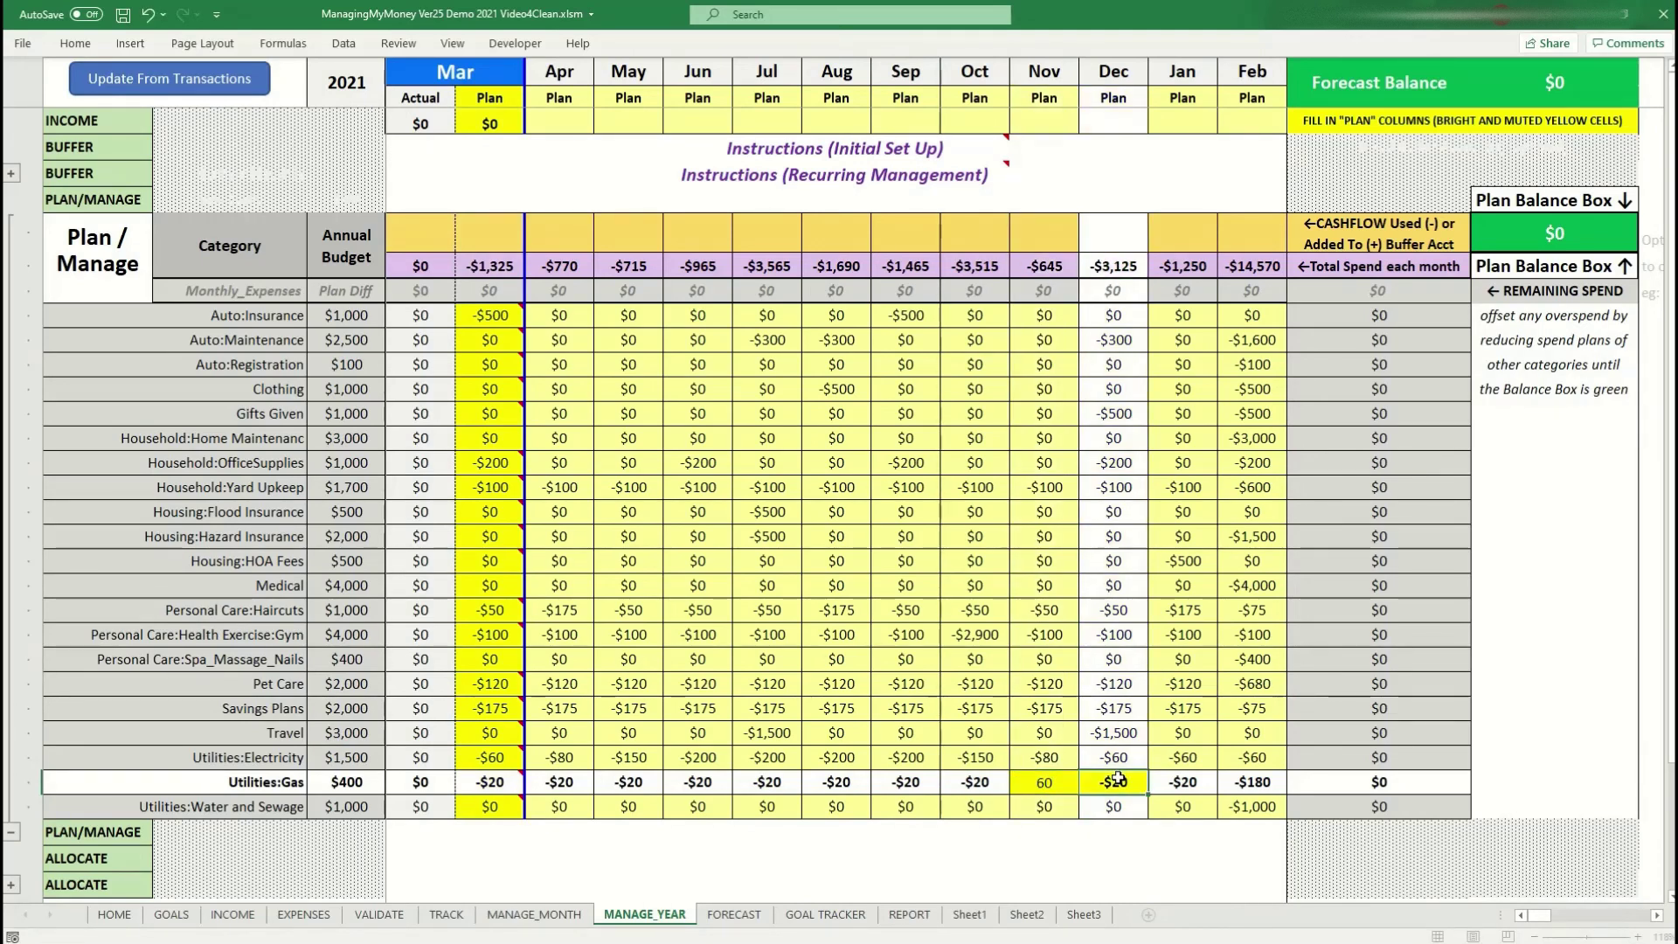
pyautogui.click(1056, 783)
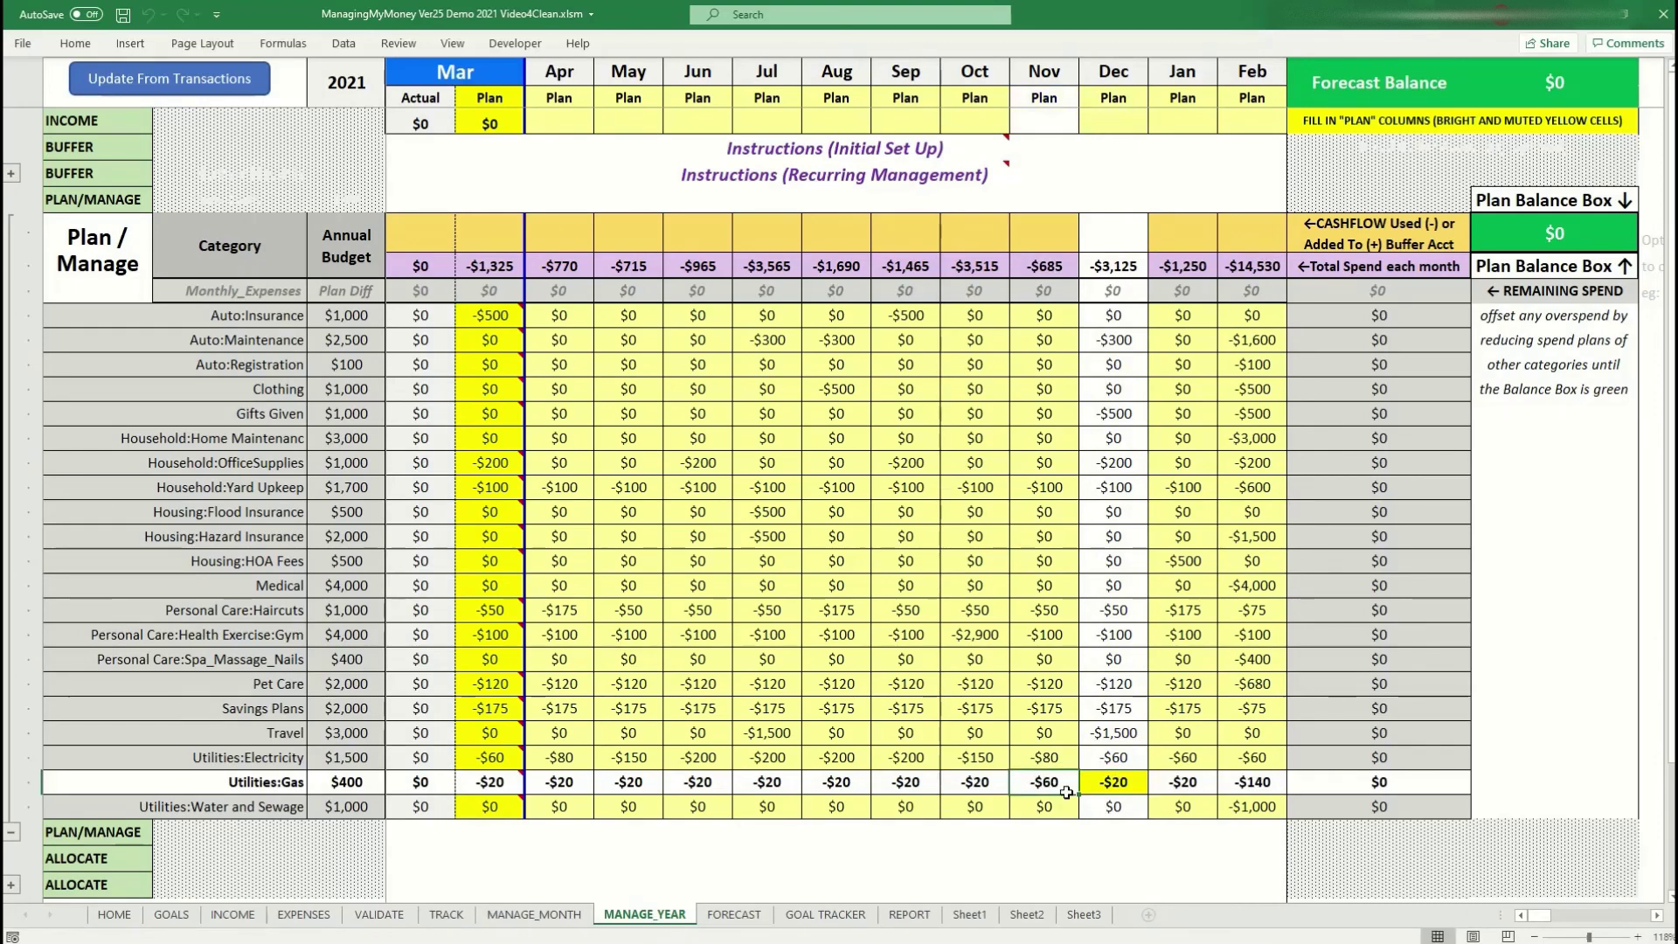
pyautogui.moveTo(1080, 795); pyautogui.dragTo(1195, 804)
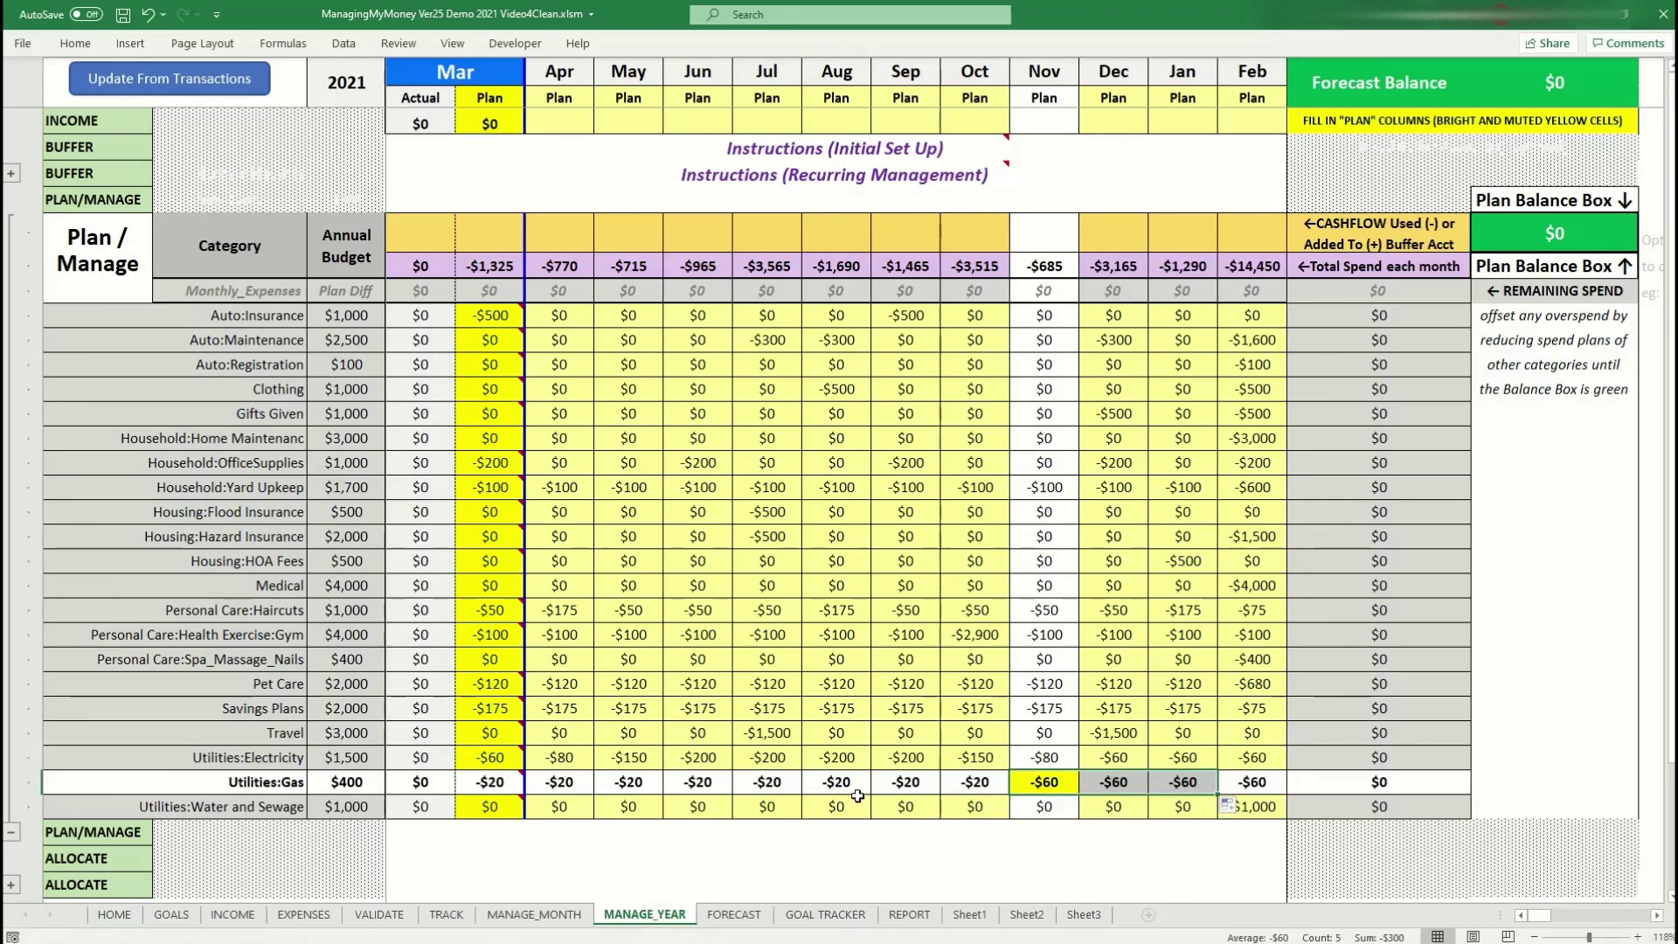
# Step: Enter 45 as the March plan for Utilities:Water and Sewage and fill that amount across through January
pyautogui.click(490, 806)
pyautogui.write('45')
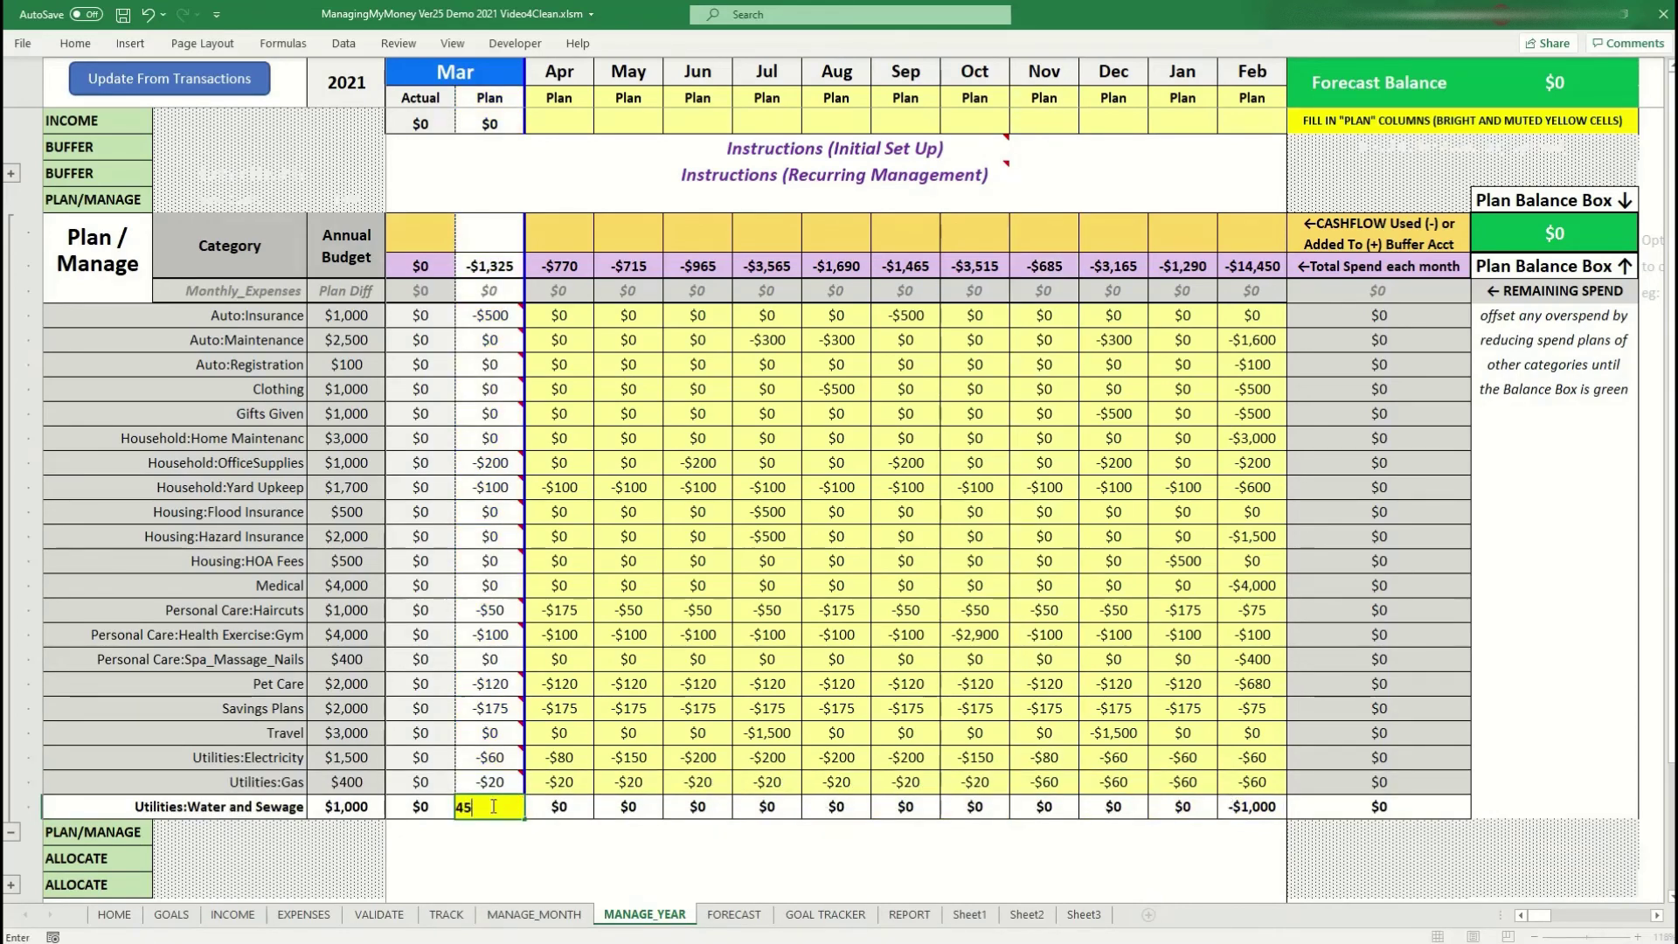
pyautogui.press('Return')
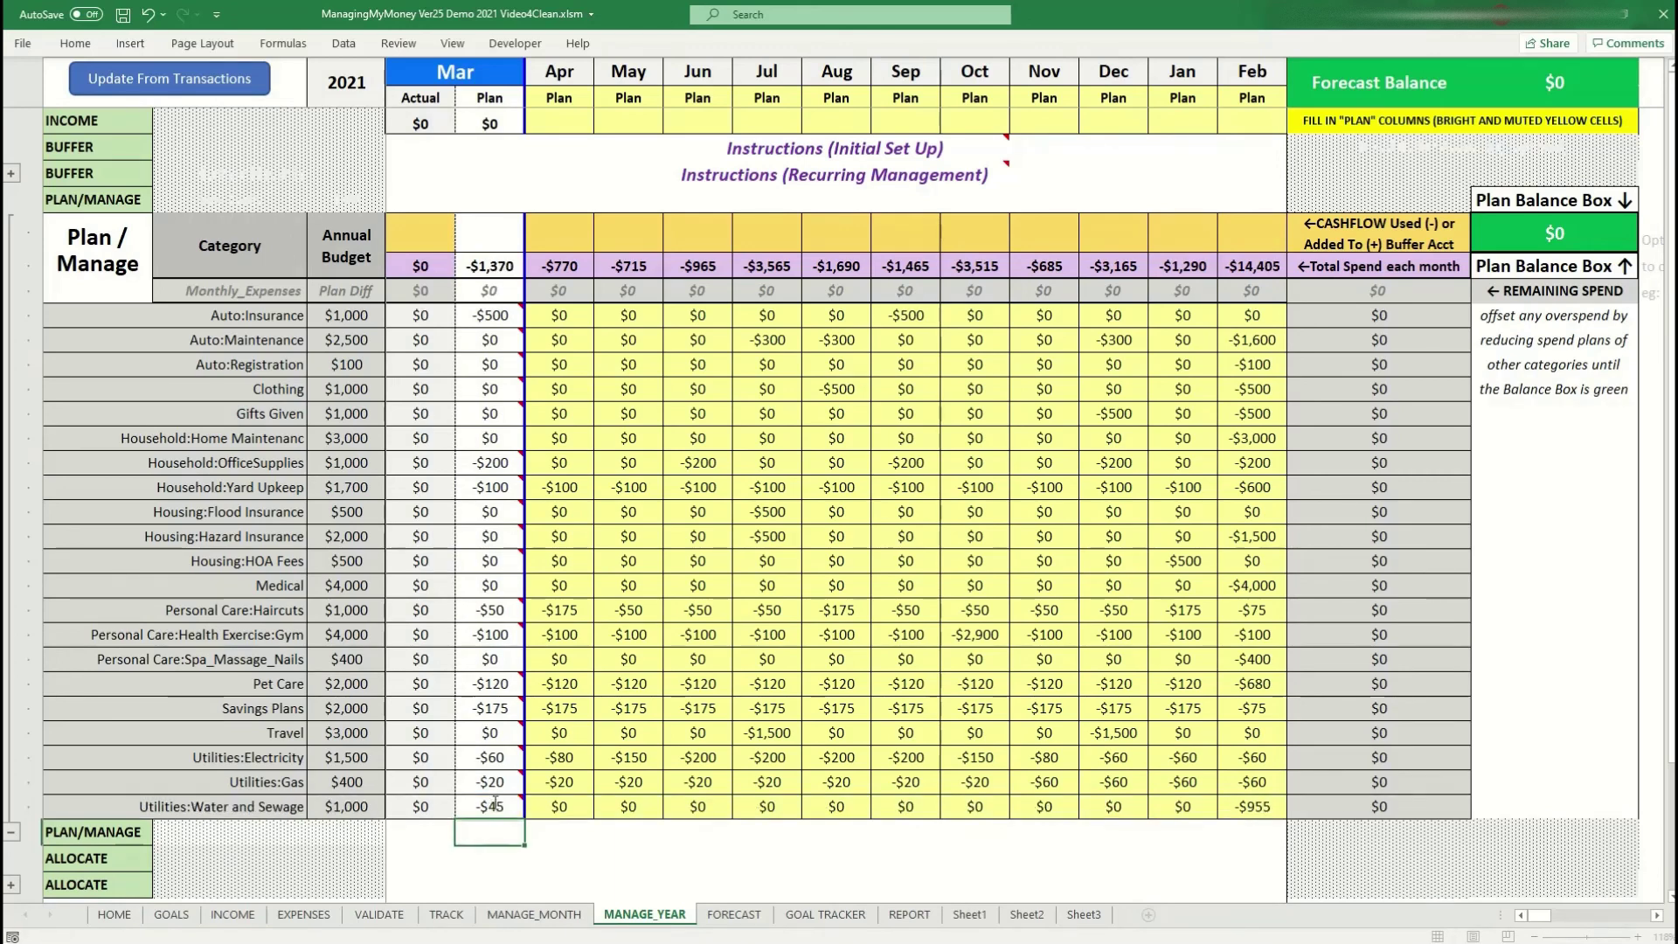
pyautogui.click(510, 809)
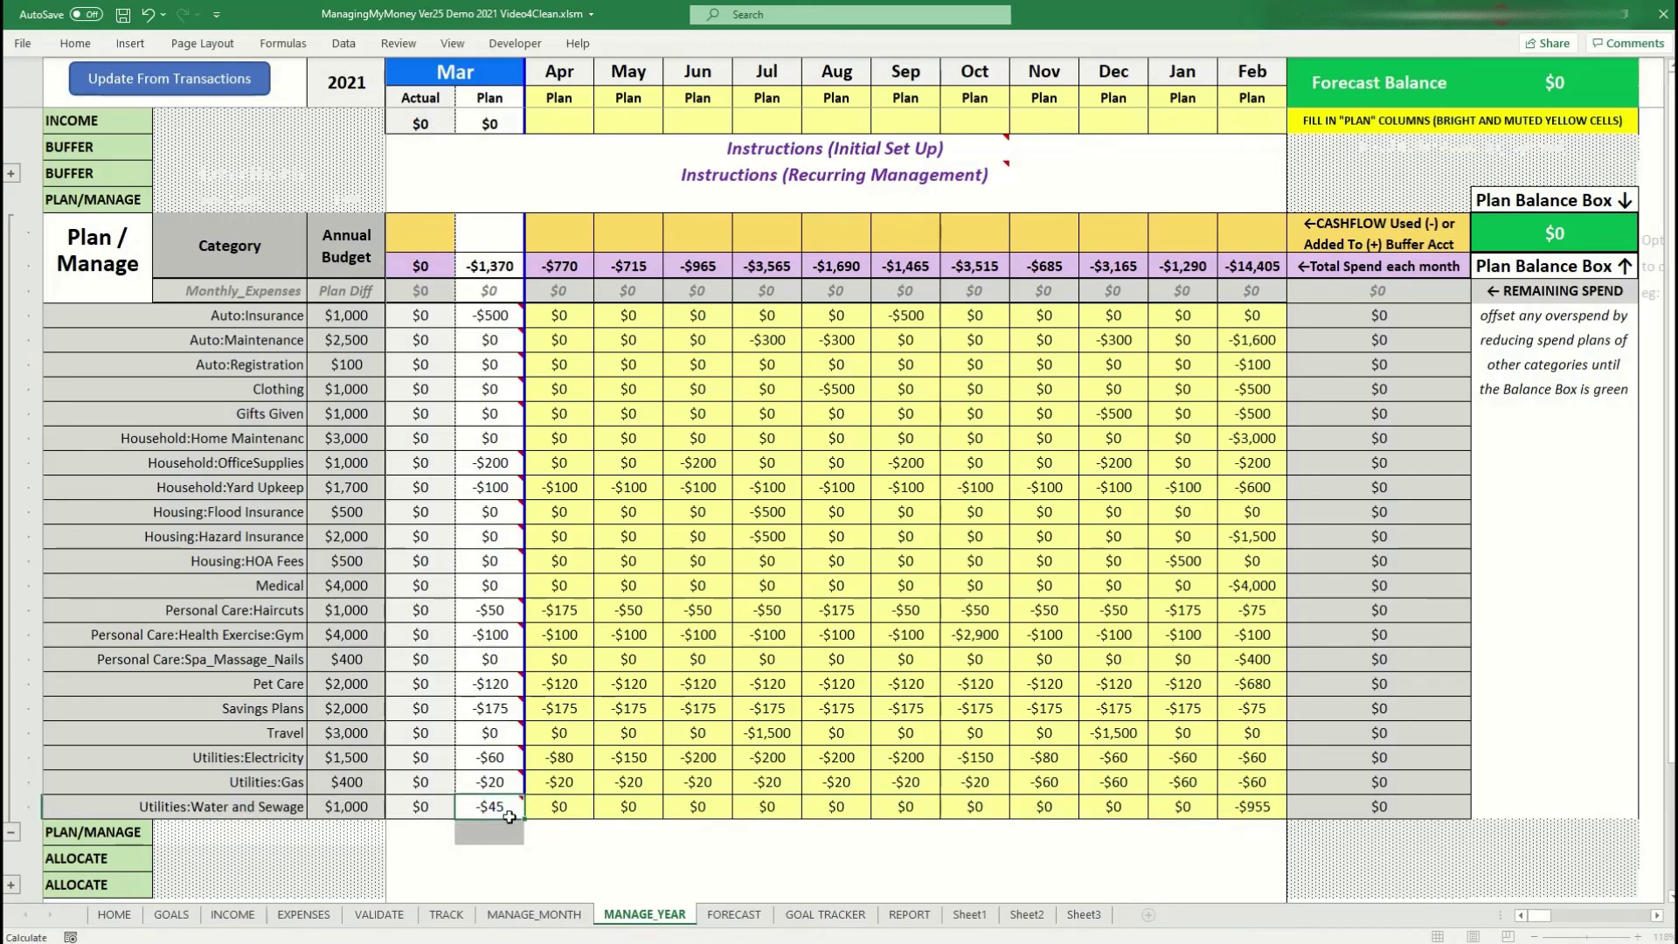
pyautogui.moveTo(522, 815); pyautogui.dragTo(1199, 809)
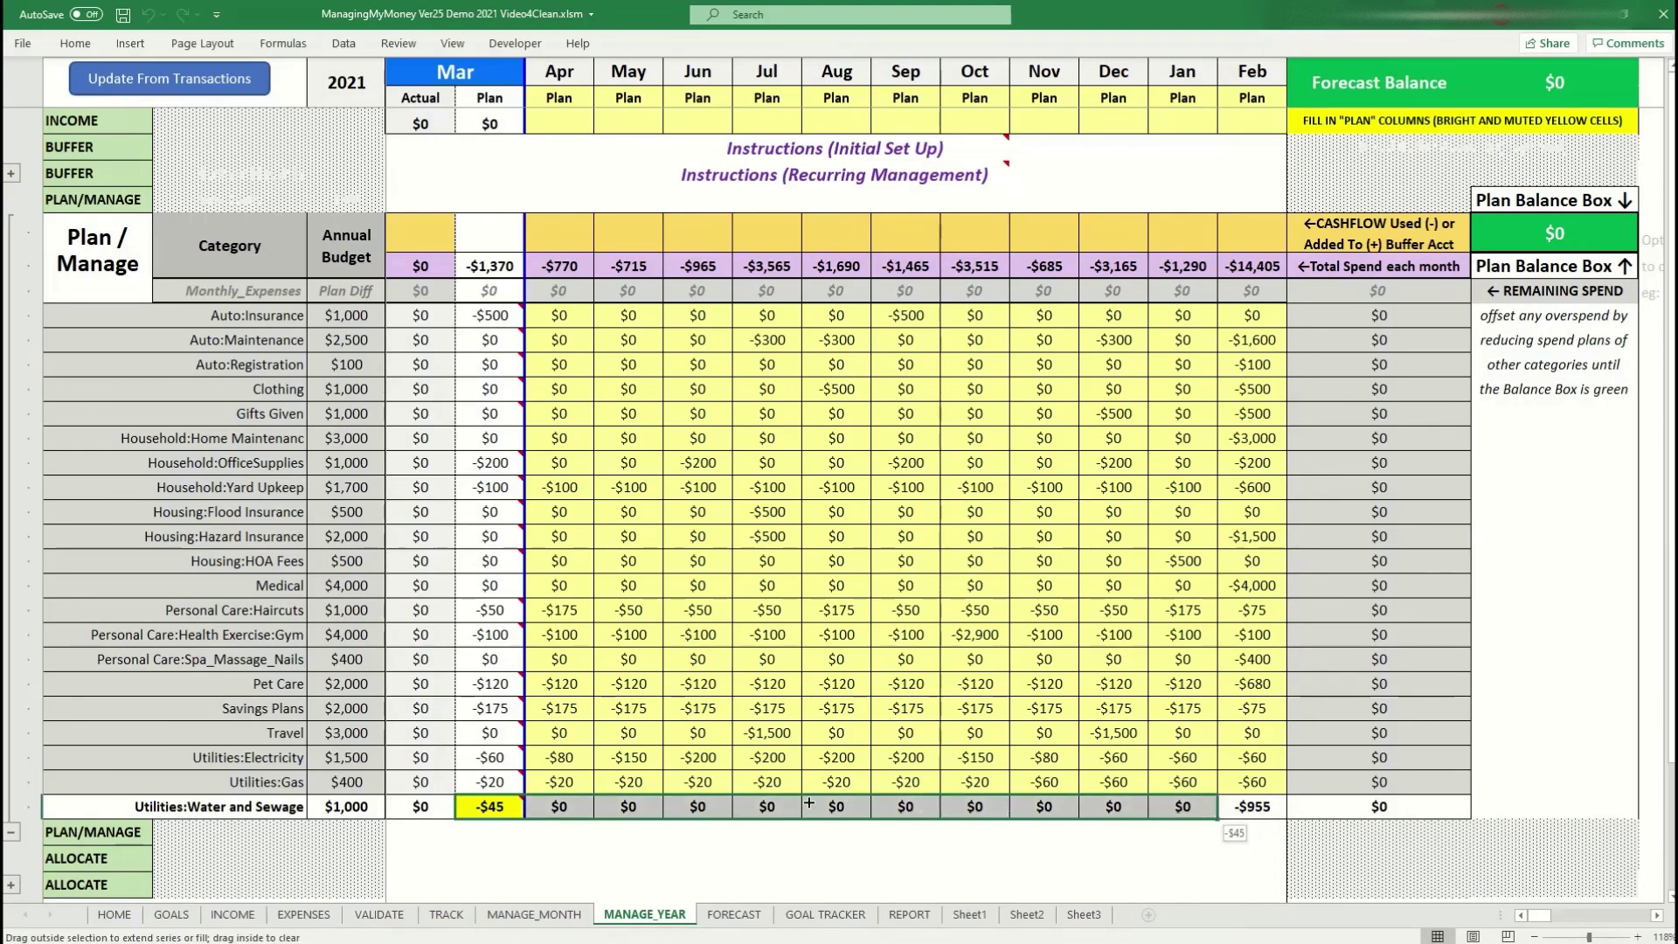
pyautogui.moveTo(809, 802); pyautogui.dragTo(809, 802)
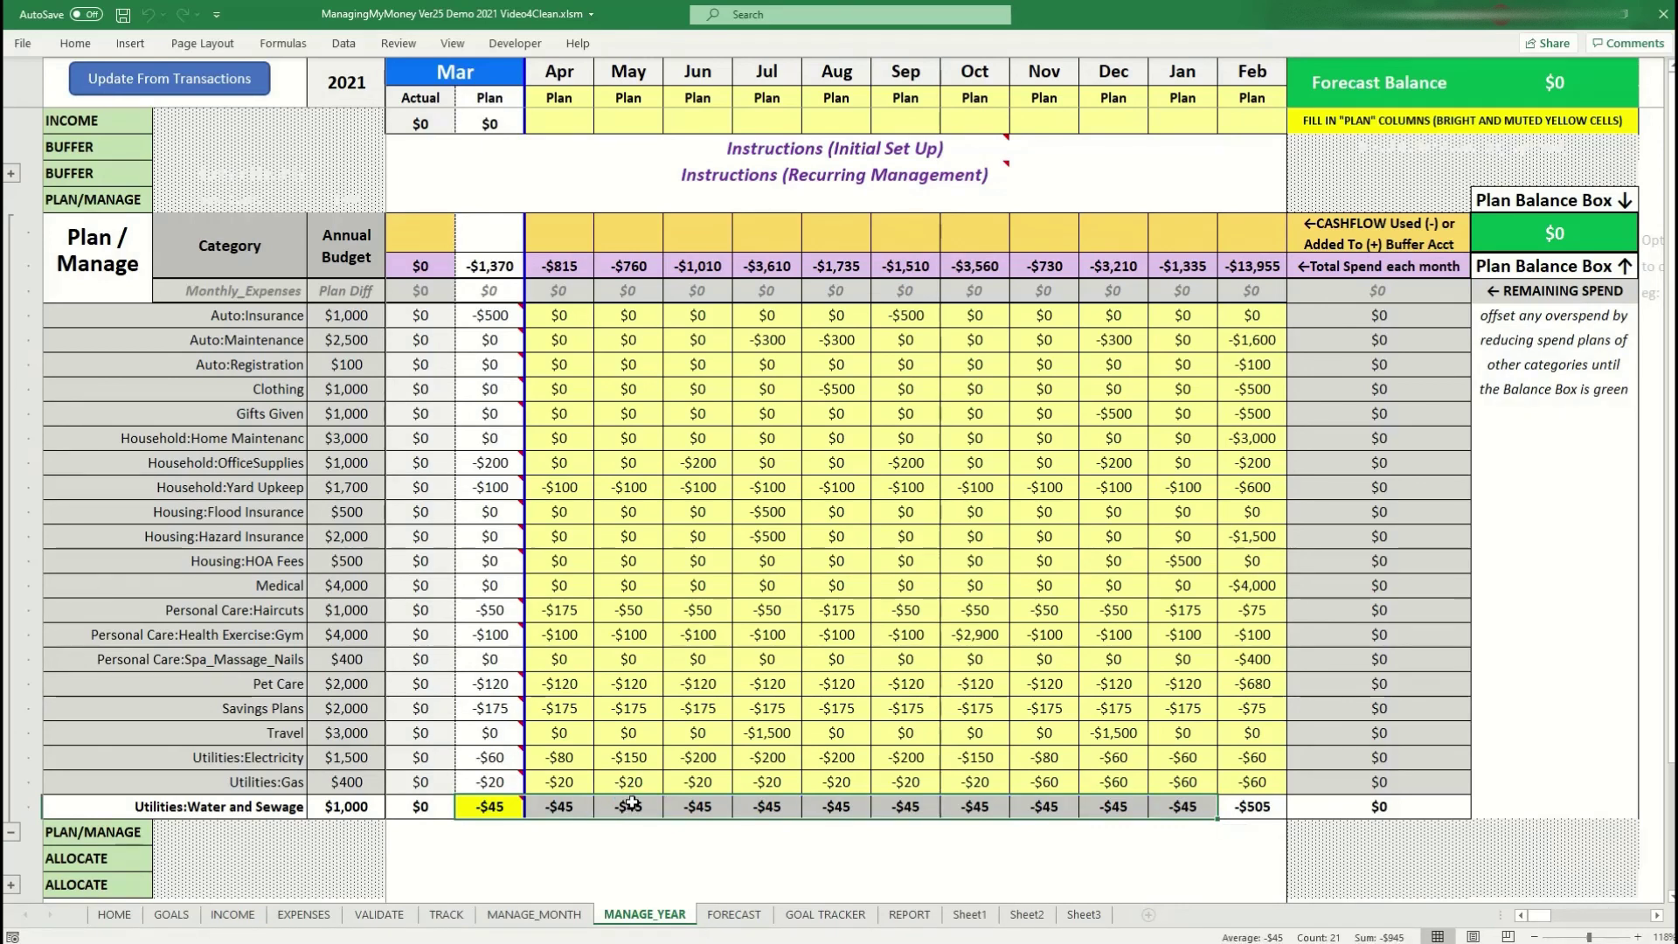
# Step: Set the Utilities:Water and Sewage plan to 100 in May, 120 in June and 130 in July
pyautogui.click(629, 805)
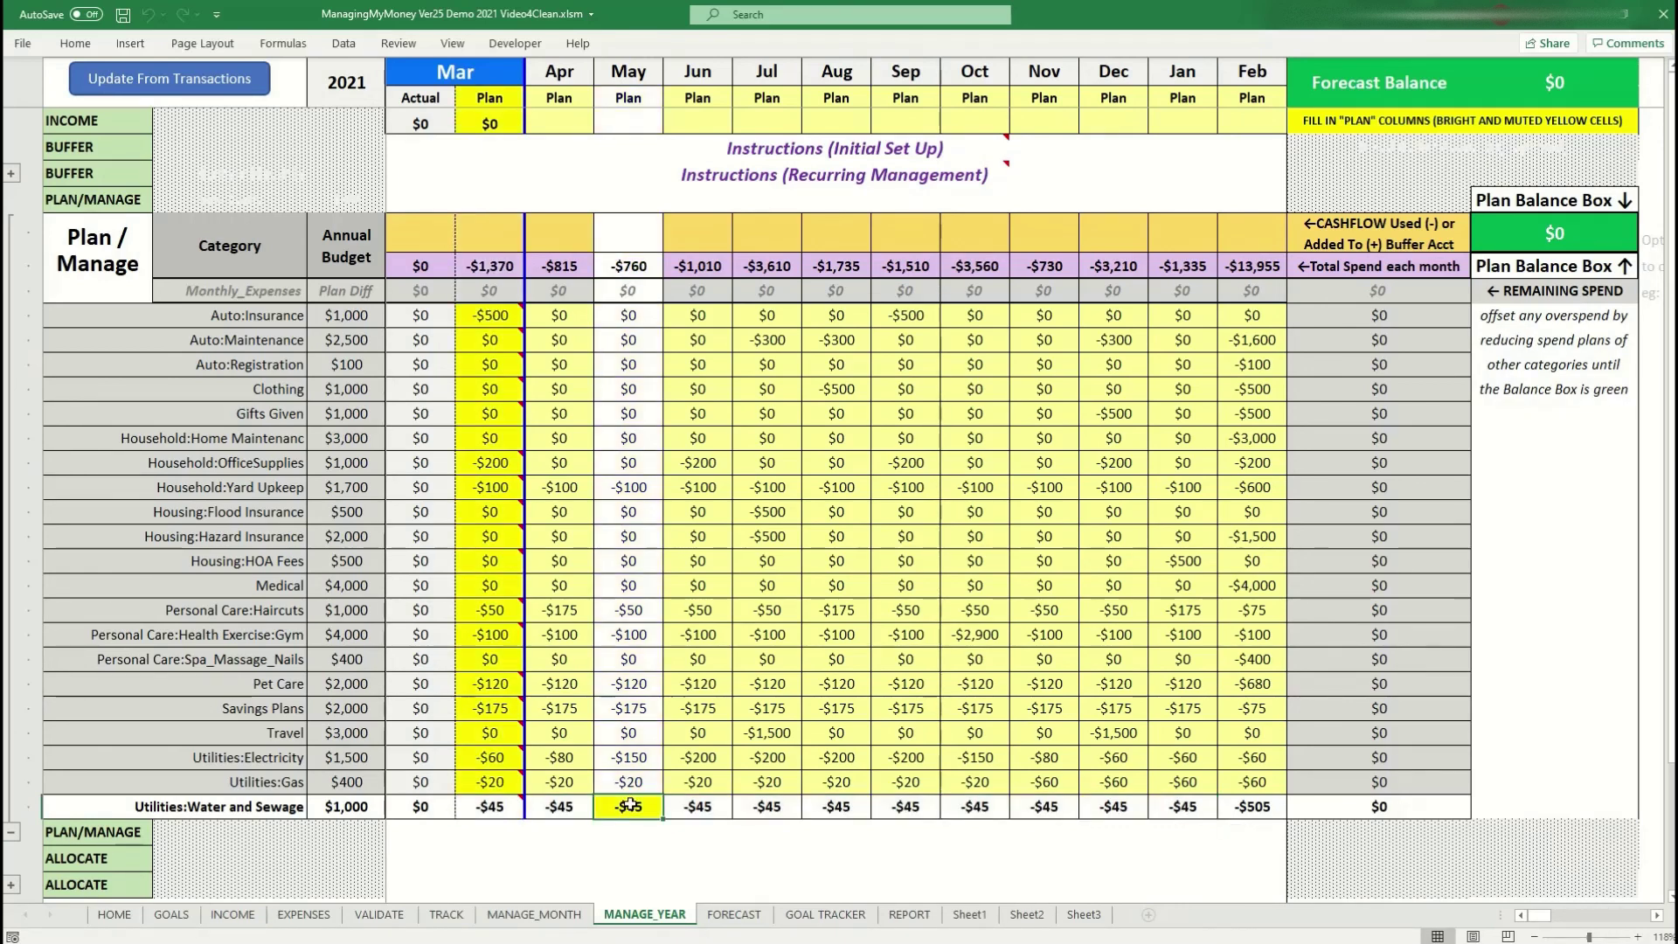
pyautogui.write('100')
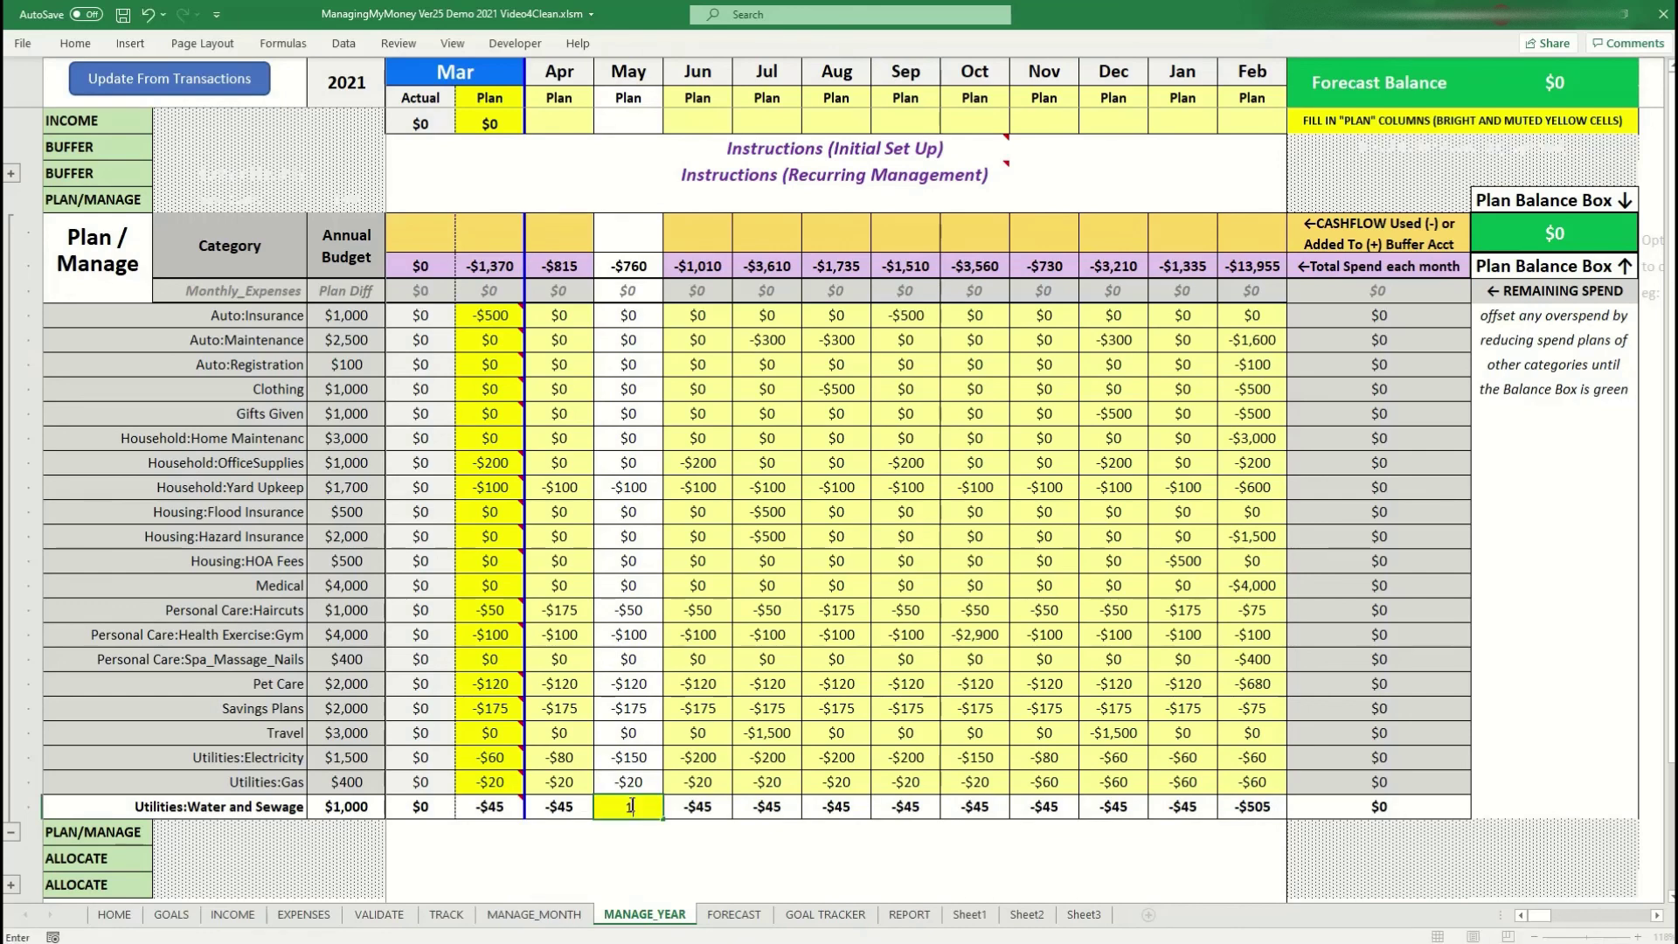
pyautogui.click(690, 807)
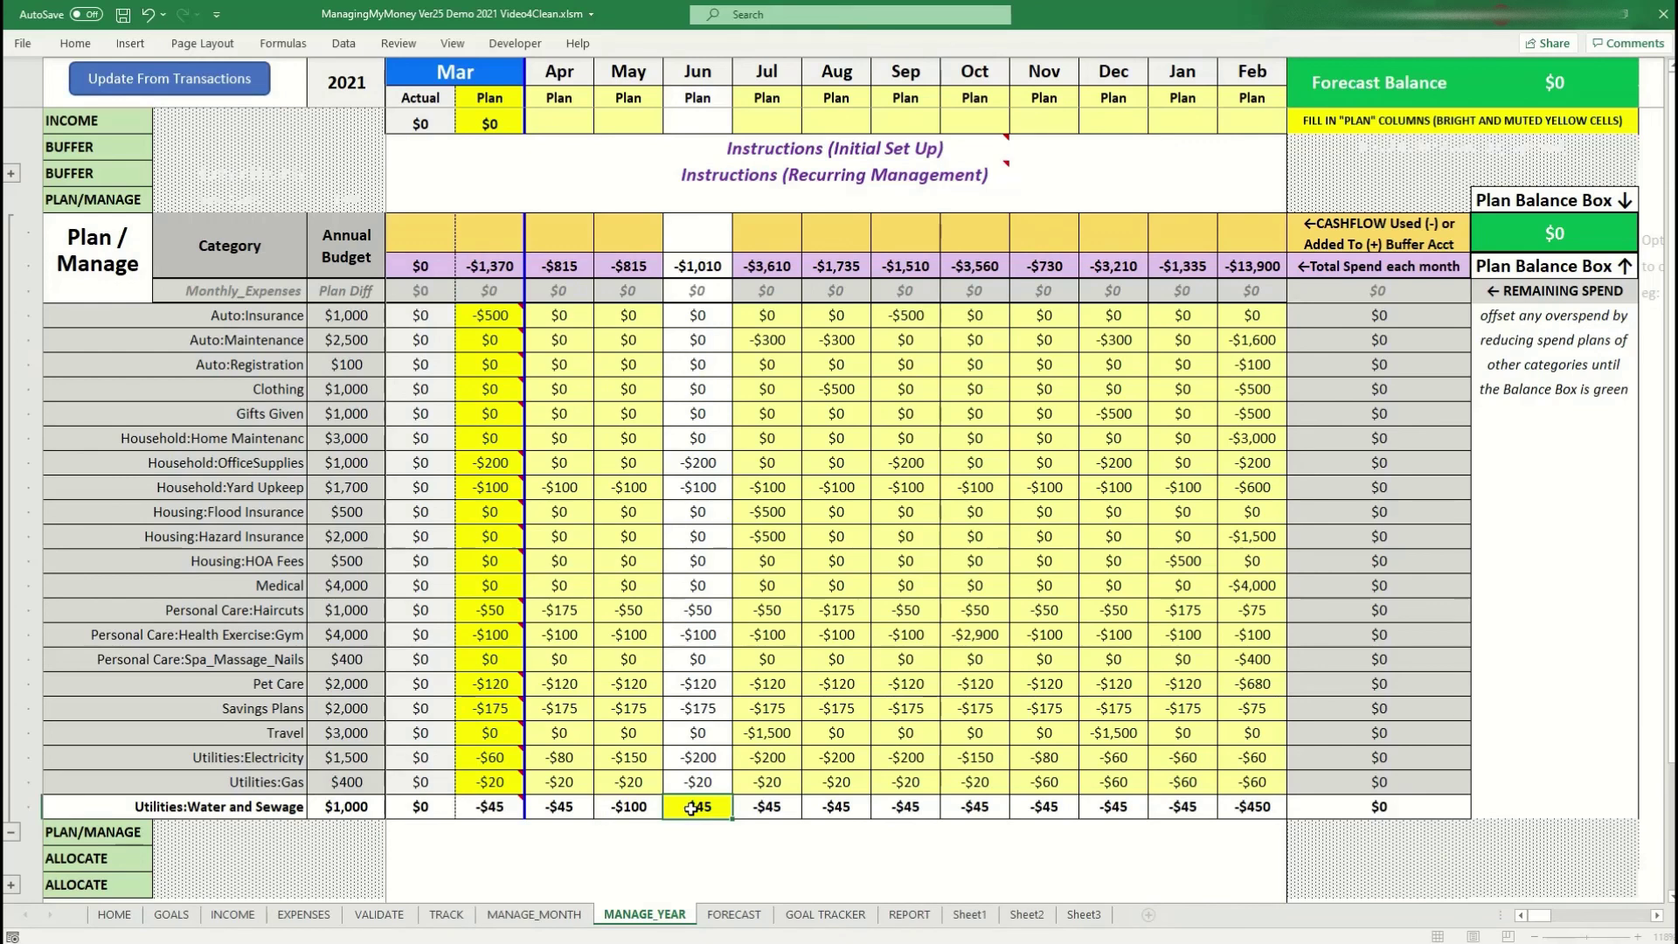
pyautogui.write('120')
pyautogui.click(761, 806)
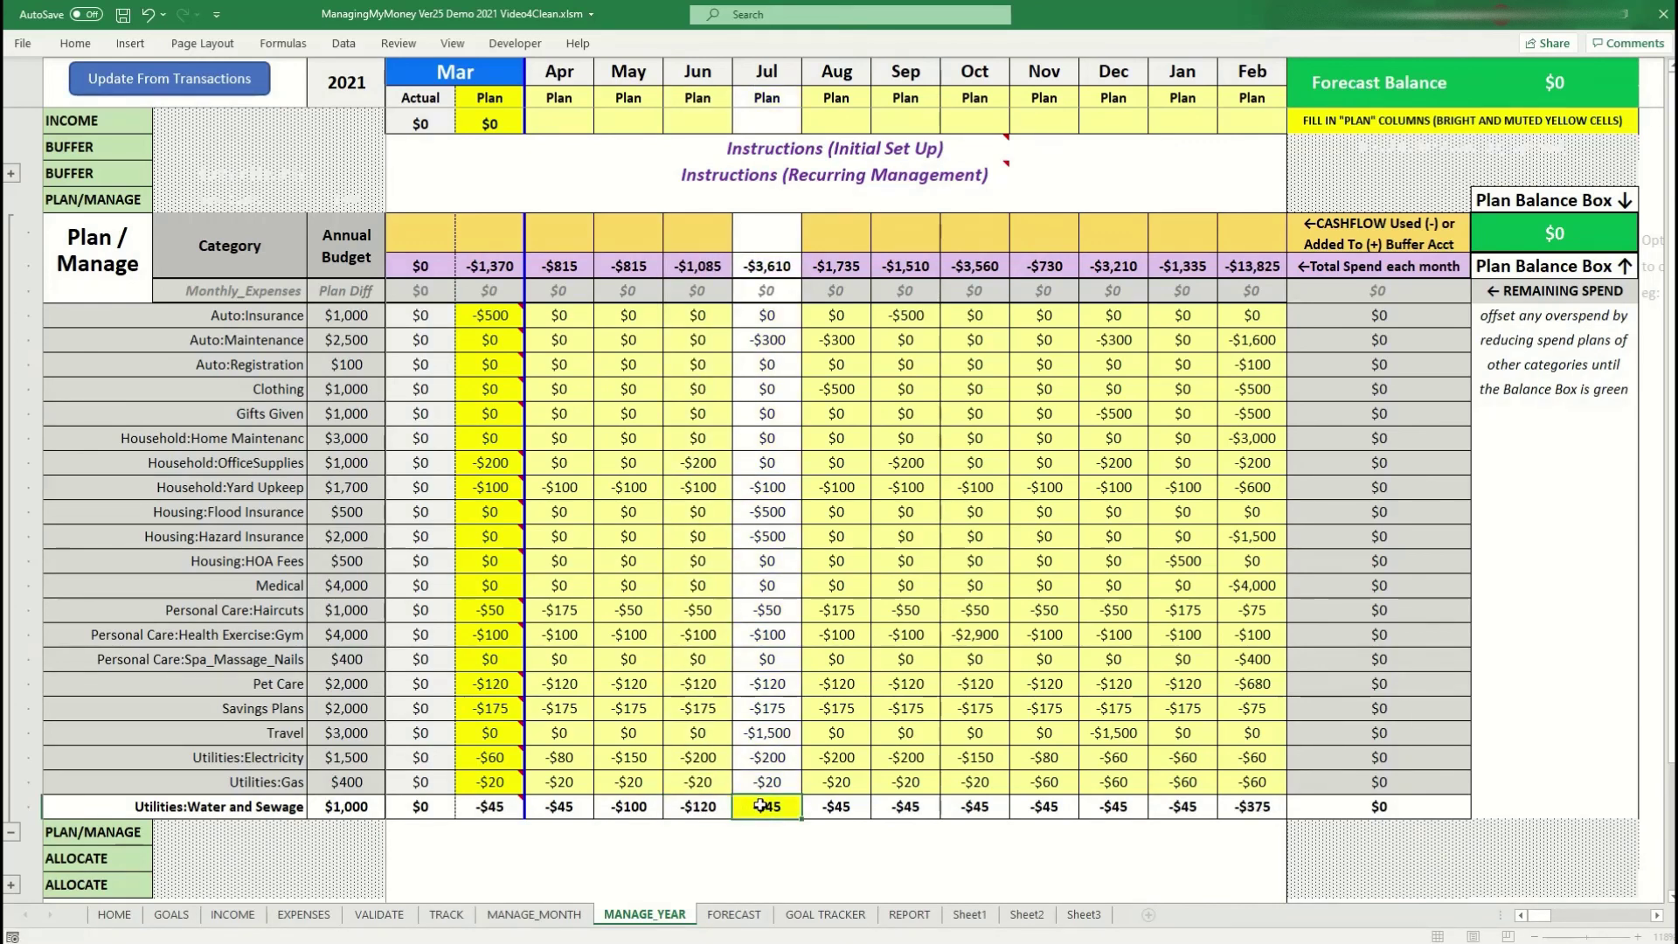
pyautogui.write('130')
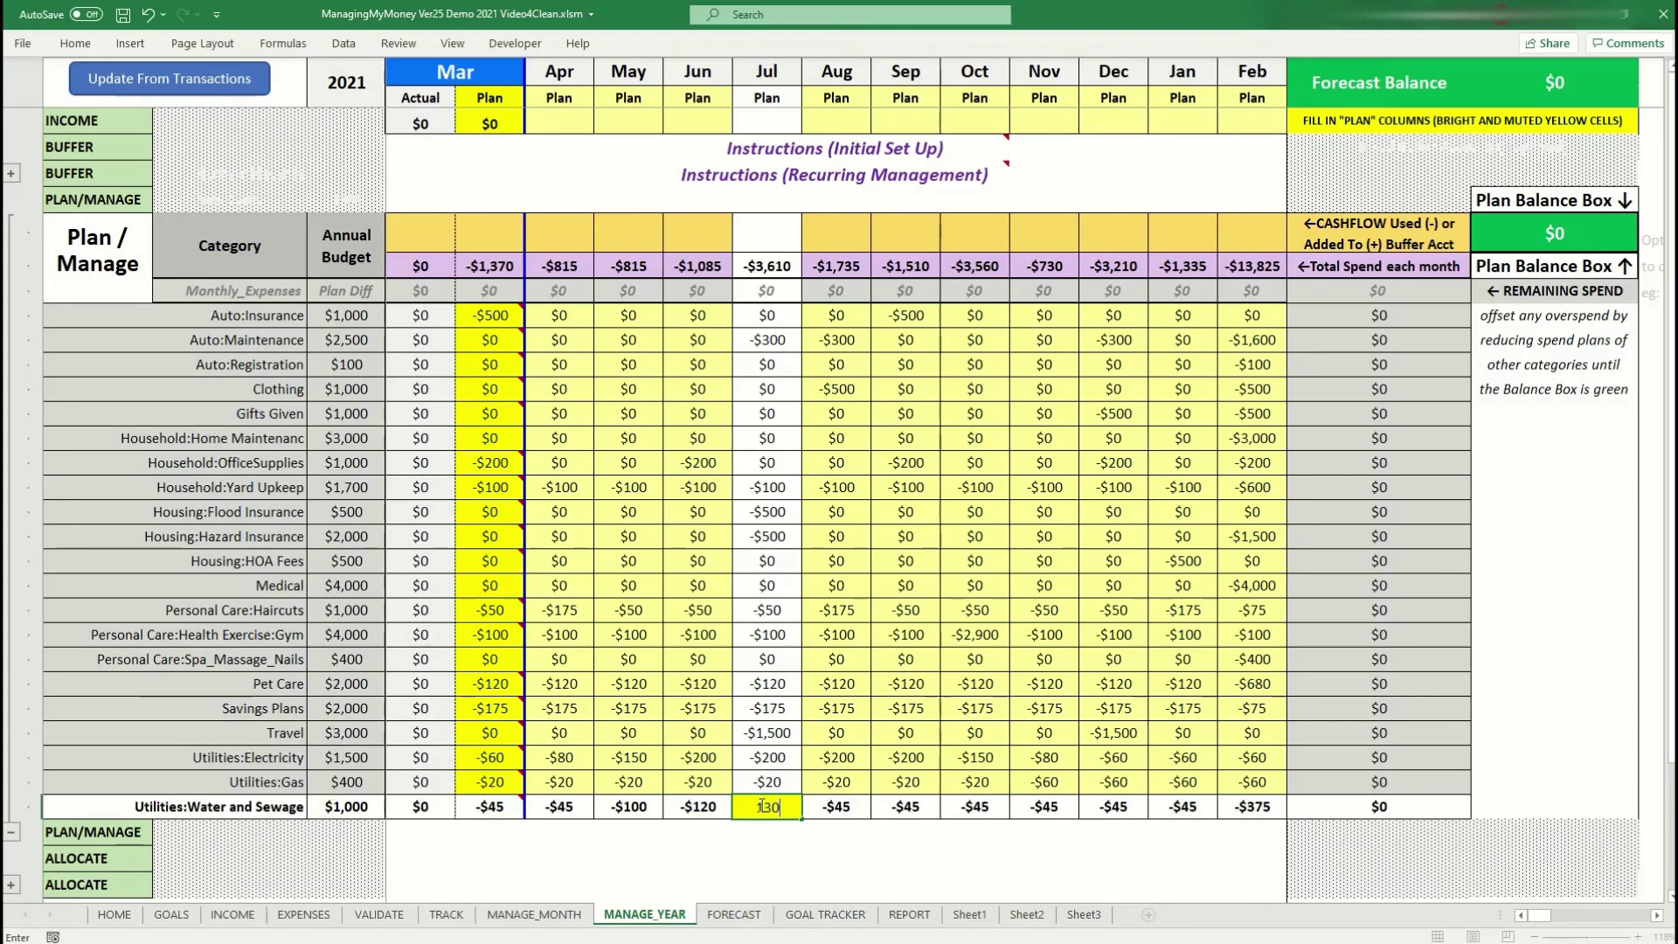
pyautogui.click(850, 805)
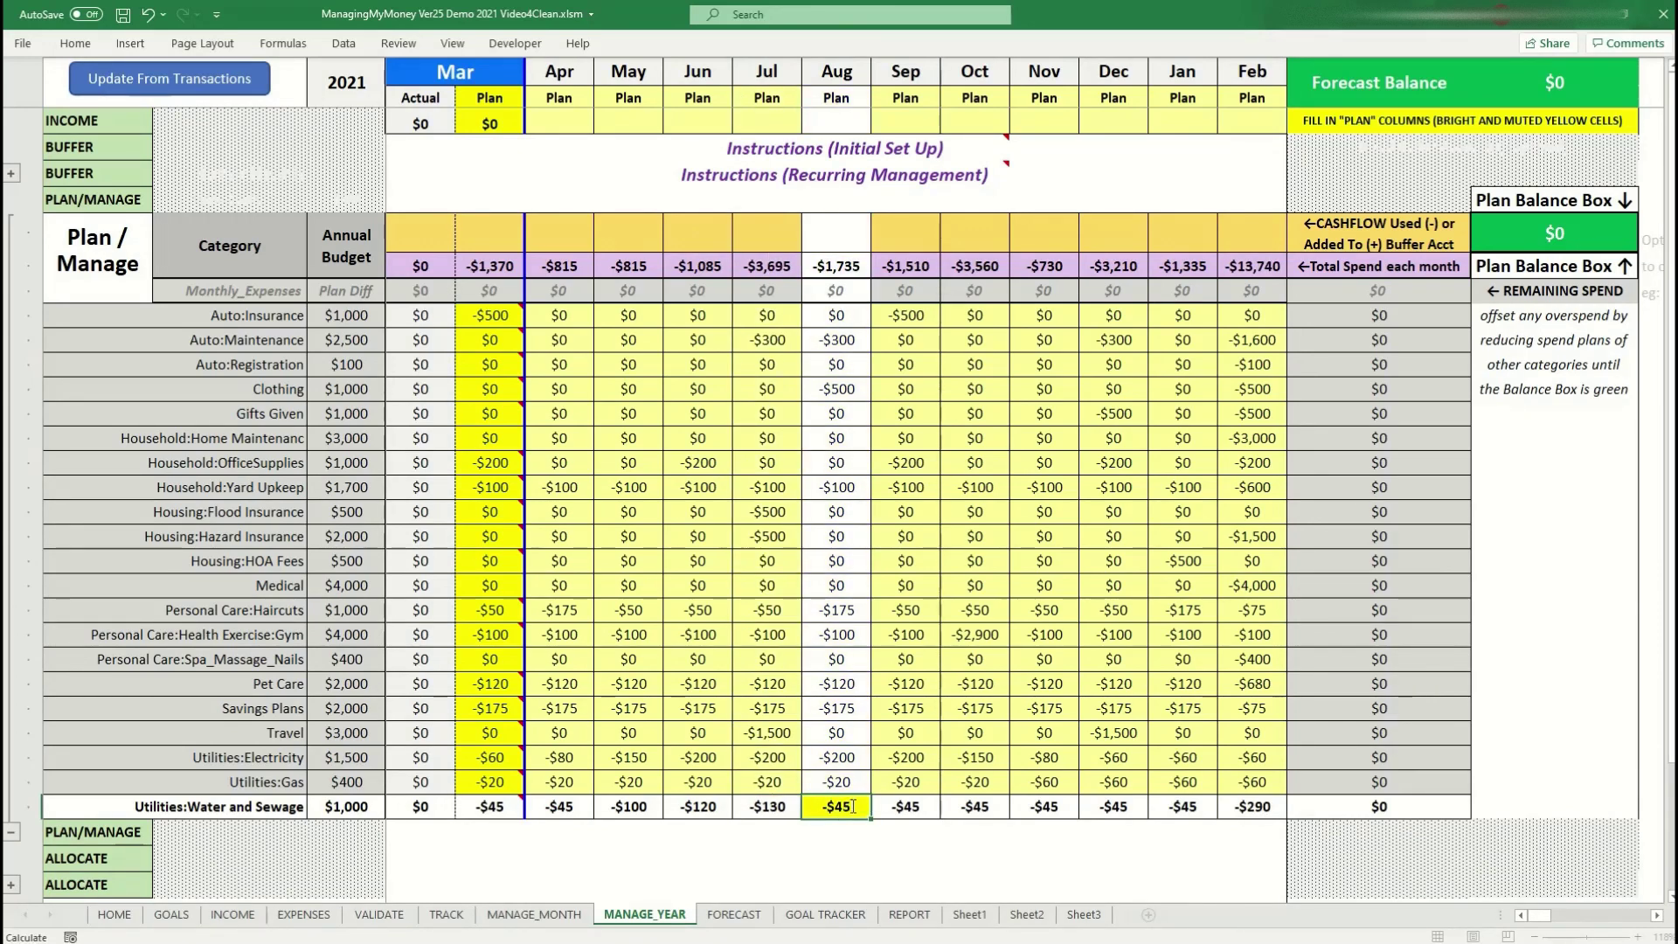
# Step: Set the Utilities:Water and Sewage plan to 140 in August and September and 100 in October
pyautogui.write('140')
pyautogui.click(898, 804)
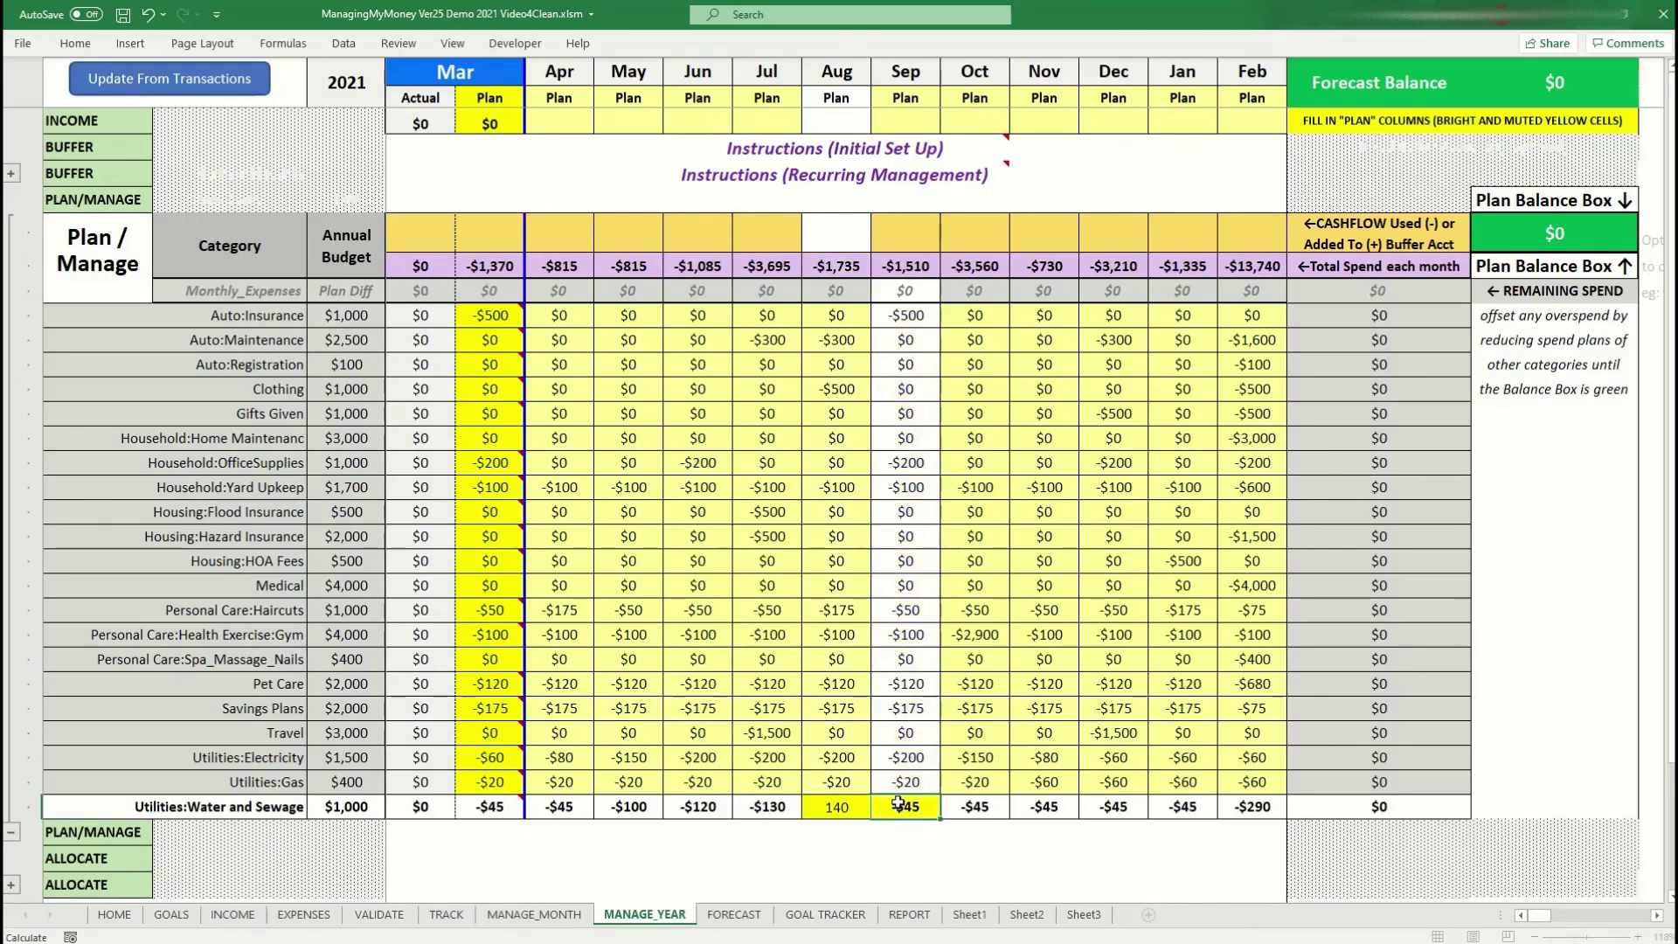
pyautogui.write('140')
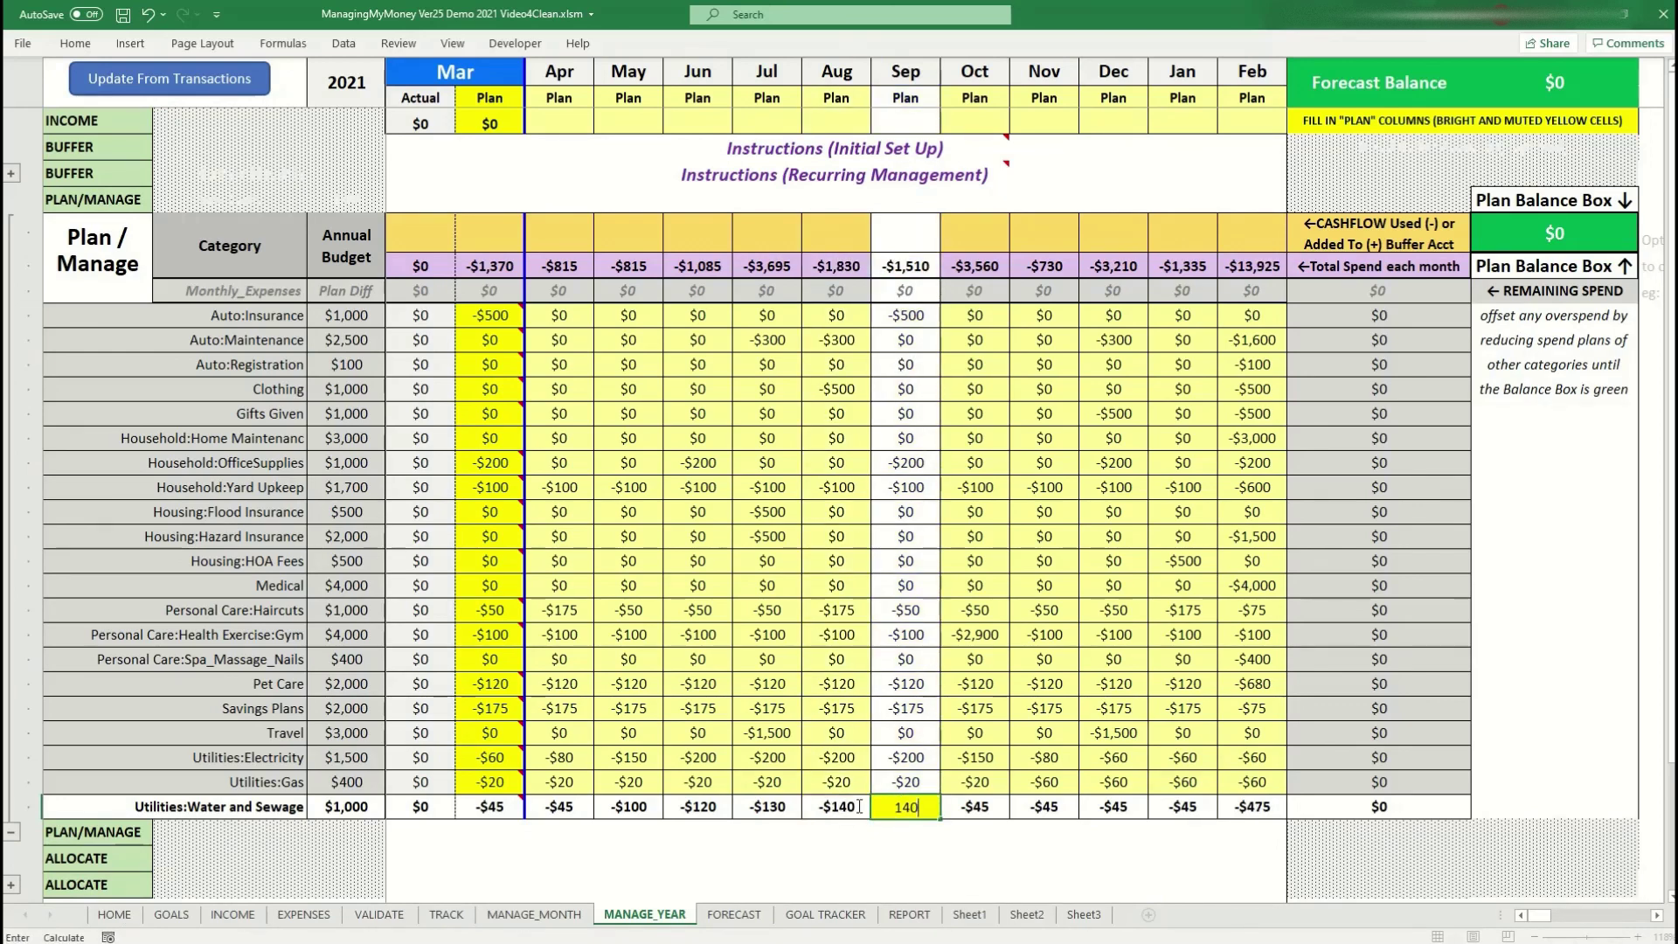
pyautogui.click(959, 807)
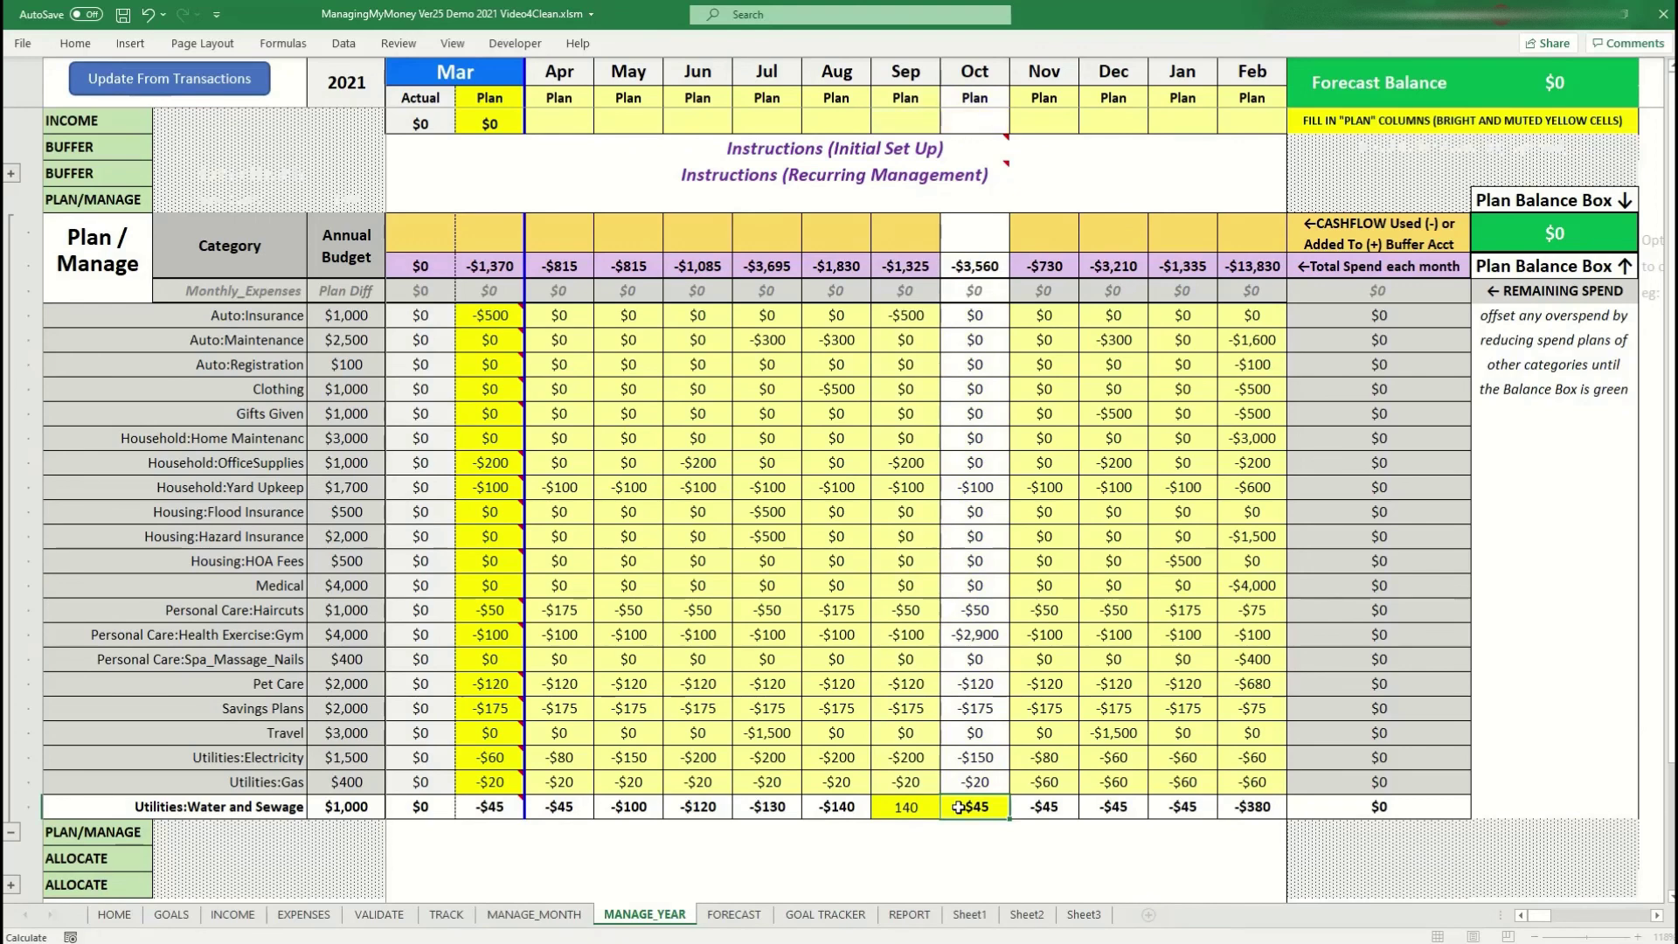
pyautogui.write('100')
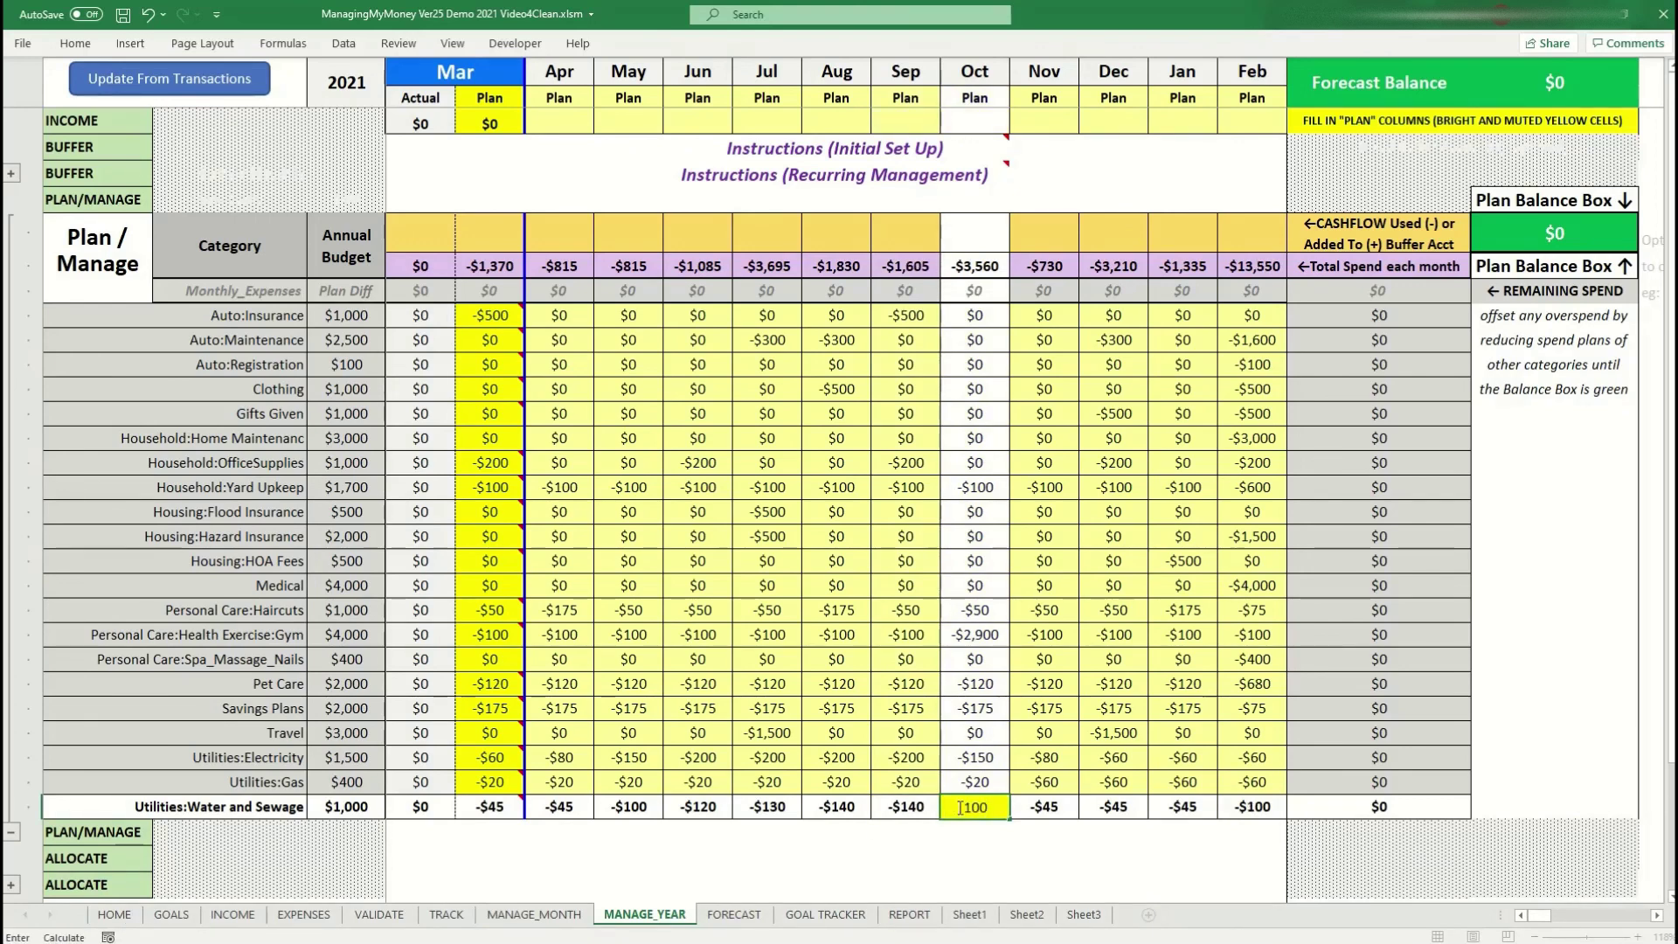
pyautogui.click(1031, 806)
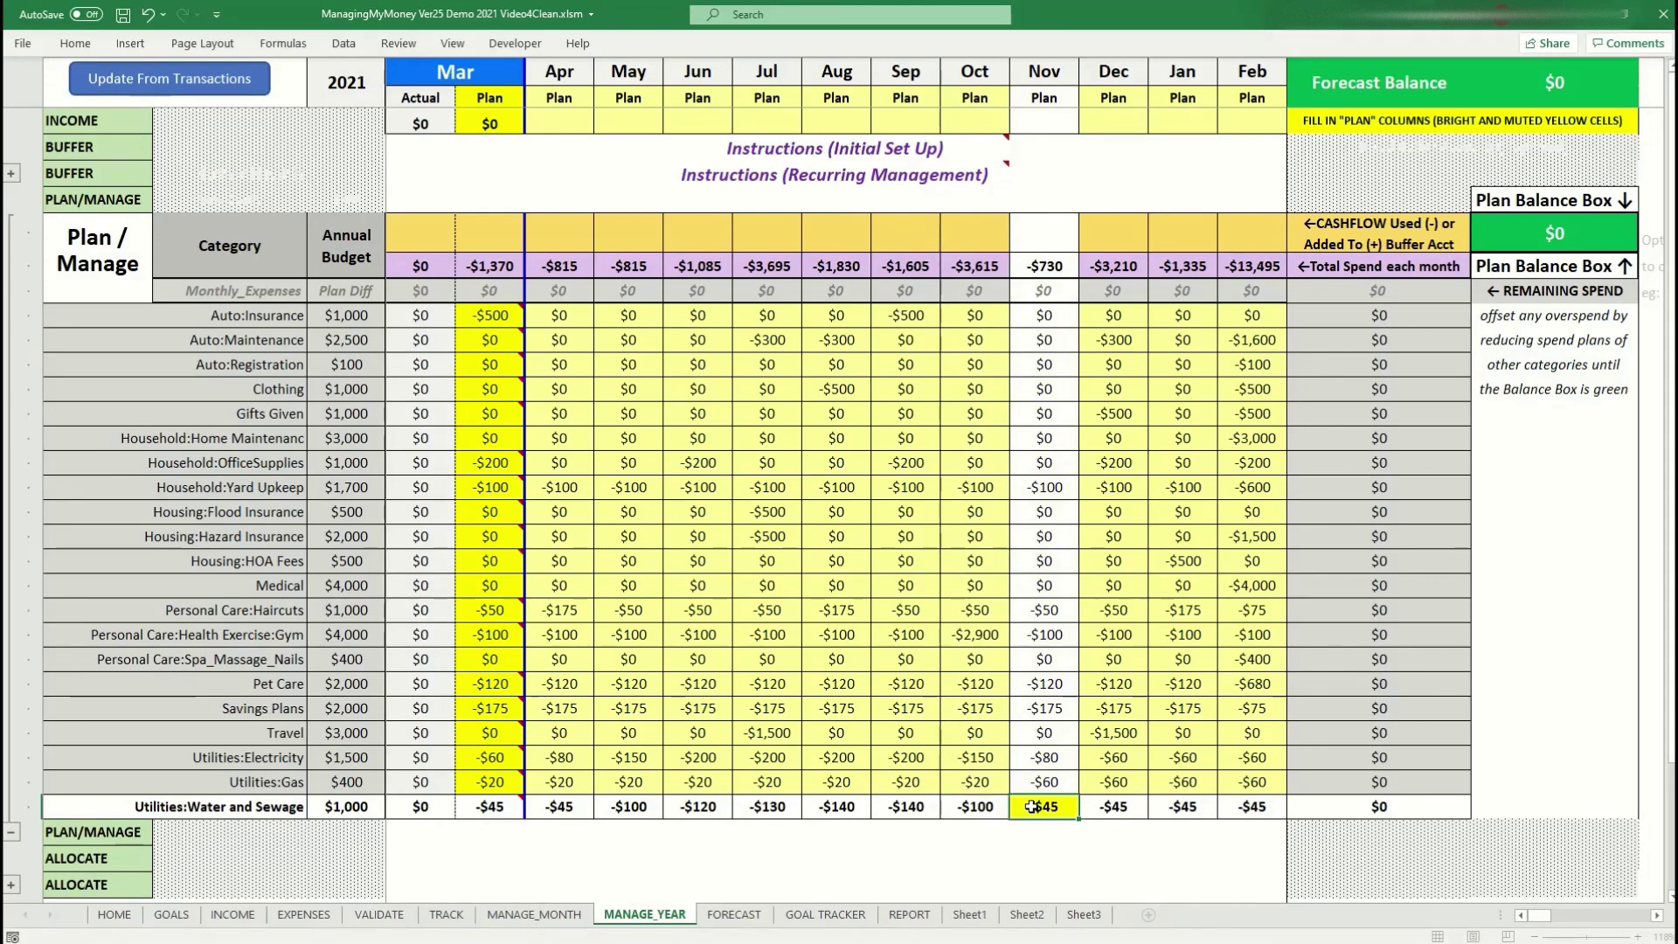